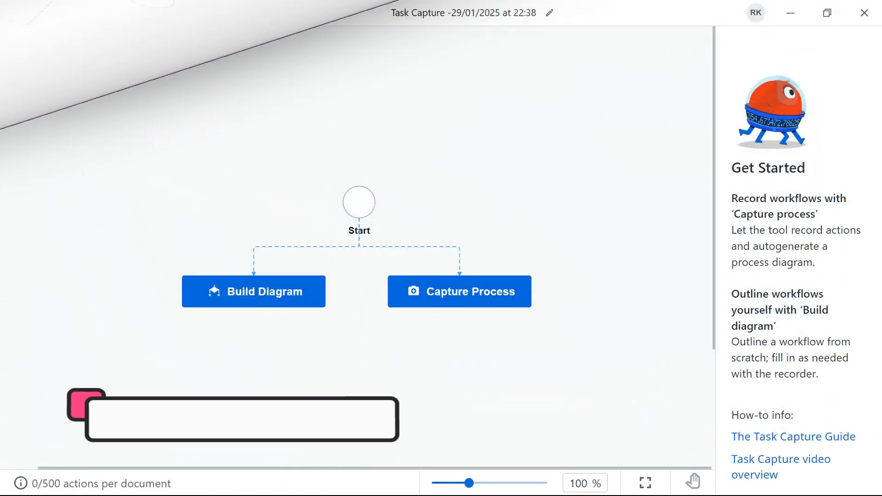
- Create a new Task Capture document and start building its diagram from scratch
{"action": "left_click", "coordinate": [135, 14]}
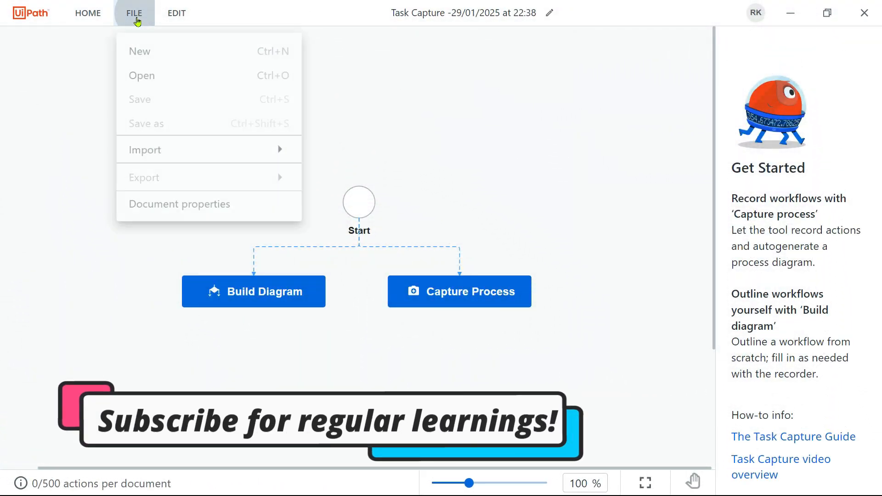
{"action": "left_click", "coordinate": [135, 49]}
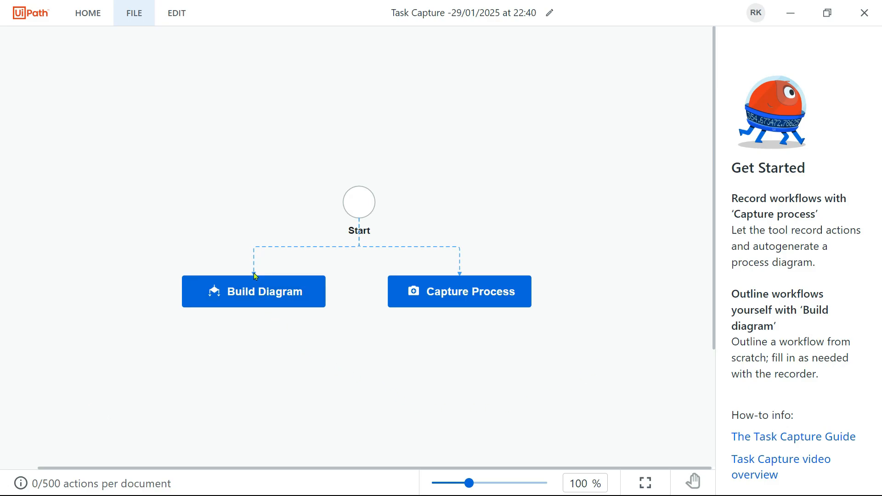
{"action": "left_click", "coordinate": [308, 296]}
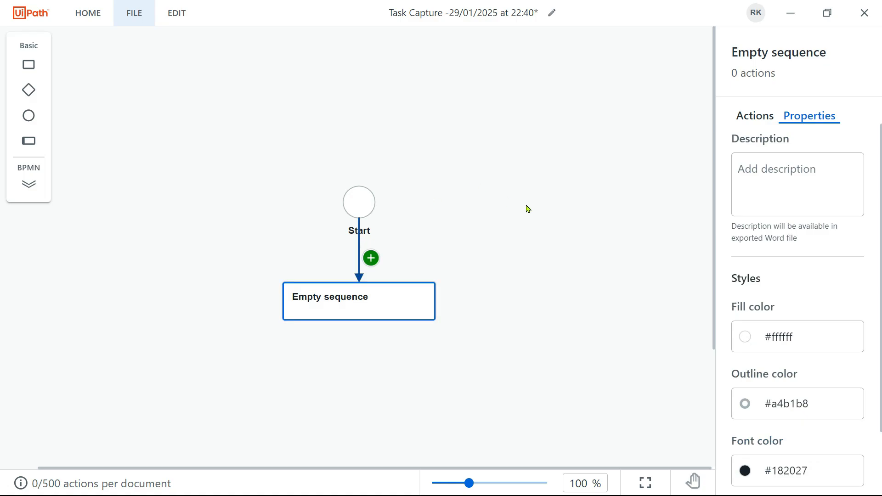
- Arrange the Start circle and the Empty sequence box in a horizontal row, and expand the BPMN shape set
{"action": "left_click", "coordinate": [359, 202]}
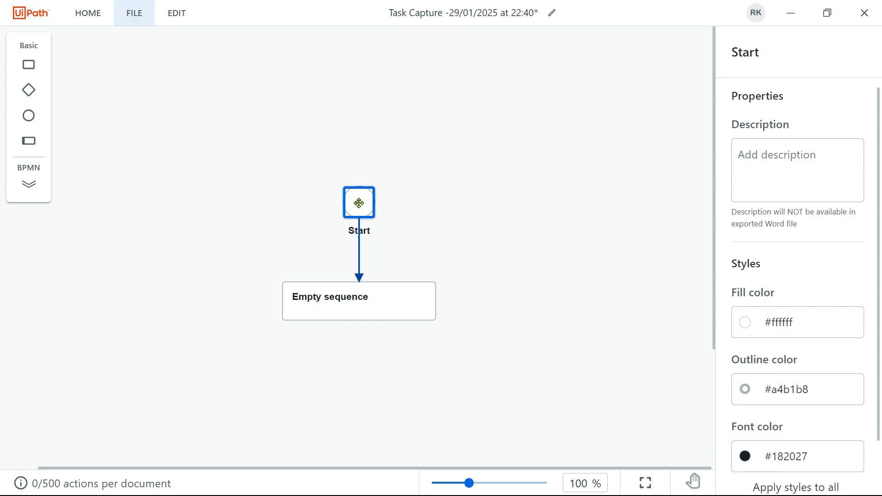
{"action": "left_click_drag", "start_coordinate": [359, 202], "coordinate": [112, 298]}
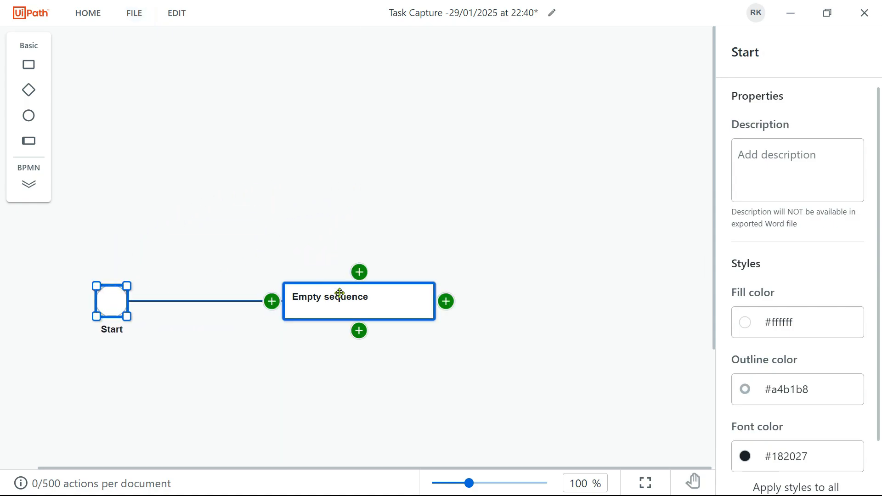
{"action": "left_click_drag", "start_coordinate": [341, 294], "coordinate": [227, 298]}
{"action": "left_click", "coordinate": [28, 184]}
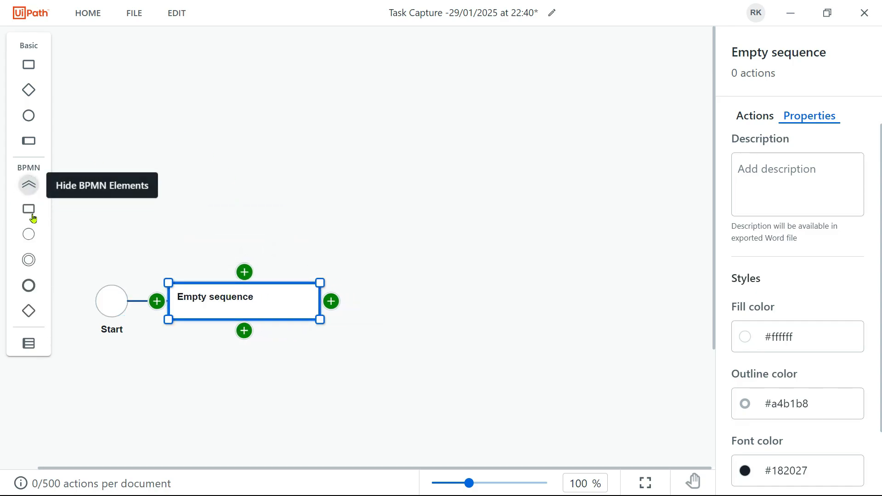
- Set the Start circle's font color to the golden yellow #ecba3a
{"action": "left_click", "coordinate": [110, 304]}
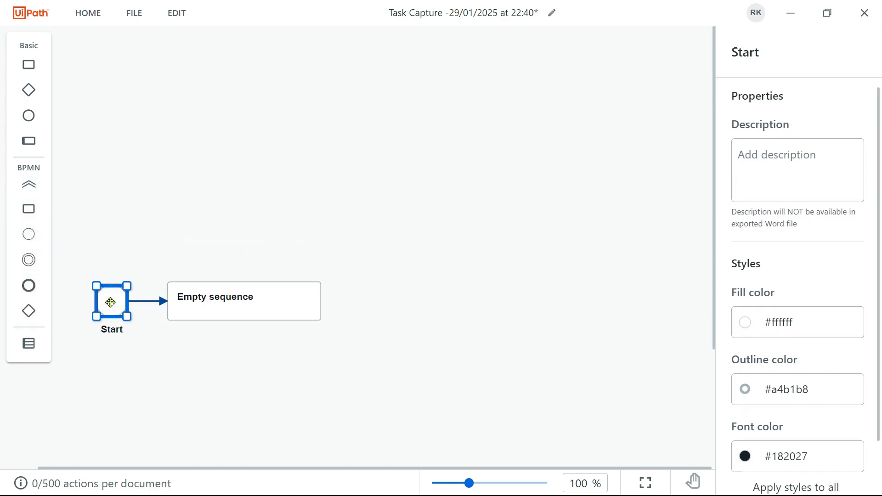
{"action": "scroll", "coordinate": [828, 386], "scroll_direction": "down", "scroll_amount": 1}
{"action": "left_click", "coordinate": [822, 396]}
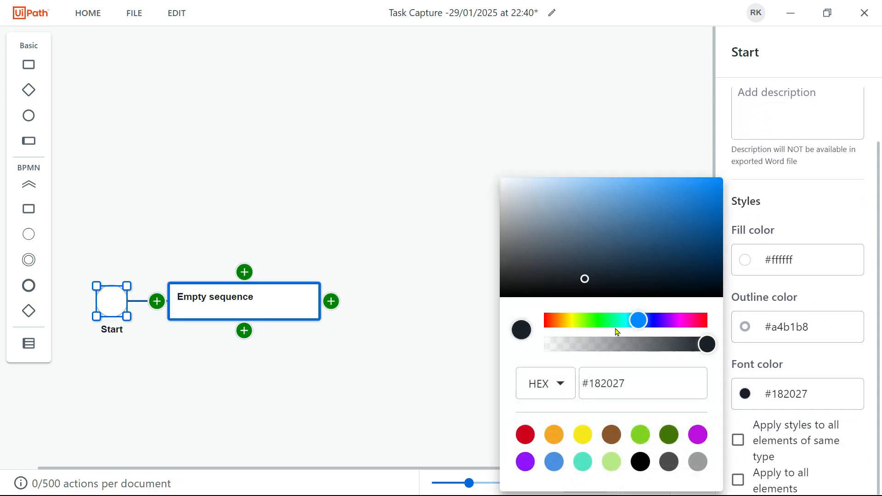
{"action": "left_click", "coordinate": [565, 325]}
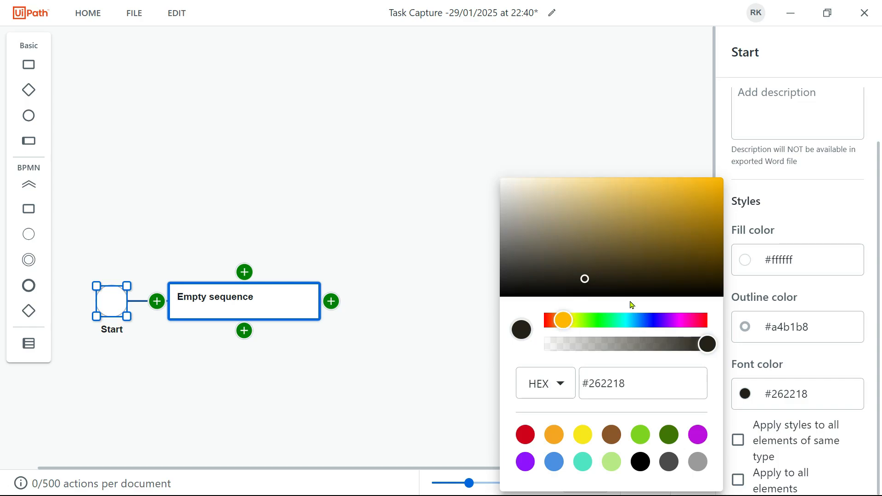
{"action": "left_click", "coordinate": [639, 197]}
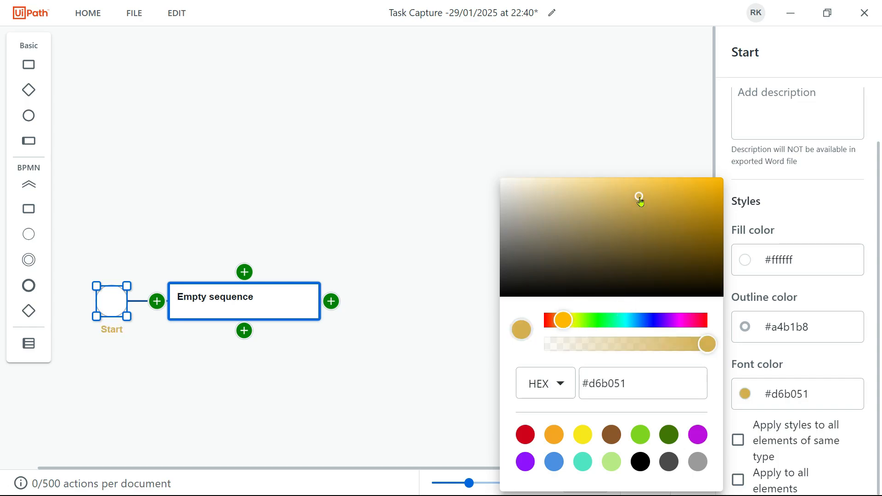
{"action": "left_click", "coordinate": [669, 187]}
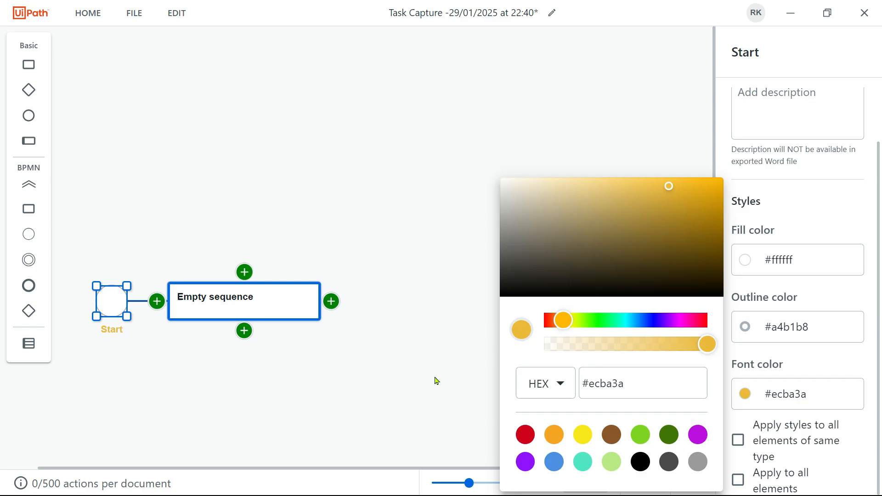
{"action": "left_click", "coordinate": [435, 380]}
- Set the Start circle's fill color to the preset bright green
{"action": "left_click", "coordinate": [114, 296]}
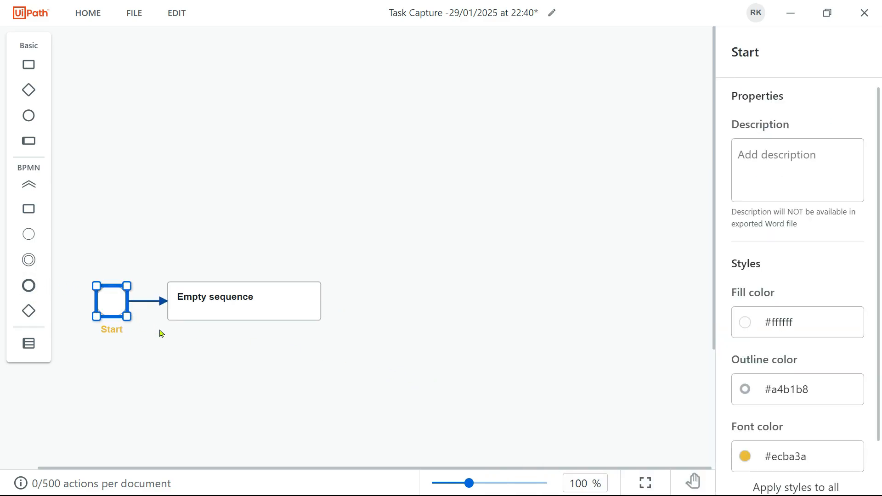
{"action": "left_click", "coordinate": [162, 336]}
{"action": "left_click", "coordinate": [156, 301]}
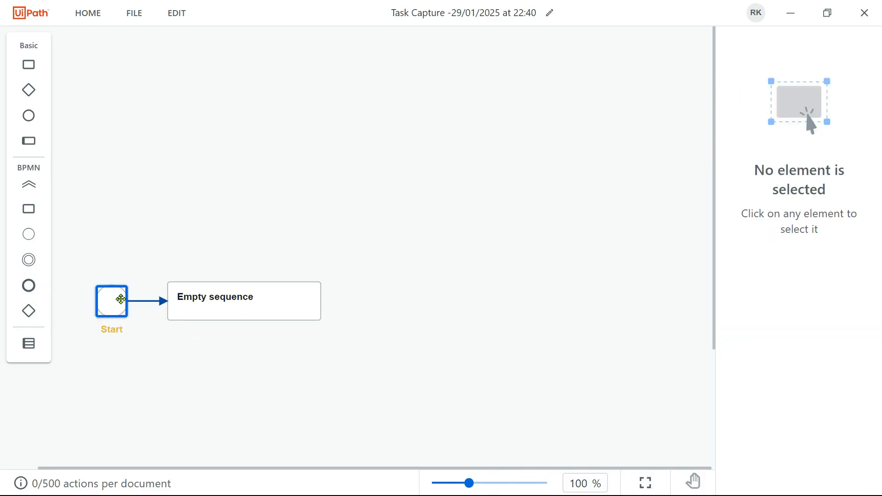
{"action": "left_click", "coordinate": [118, 299]}
{"action": "scroll", "coordinate": [776, 391], "scroll_direction": "down", "scroll_amount": 1}
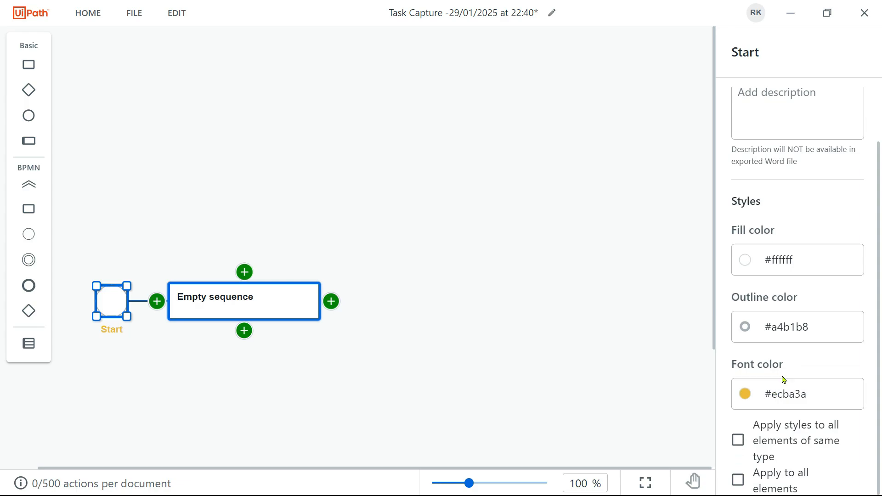
{"action": "left_click", "coordinate": [798, 259]}
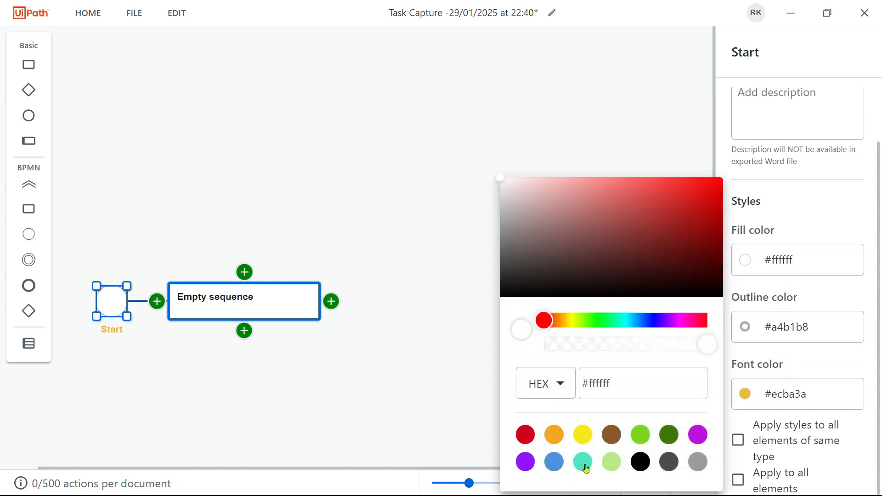
{"action": "left_click", "coordinate": [641, 434]}
{"action": "left_click", "coordinate": [387, 399]}
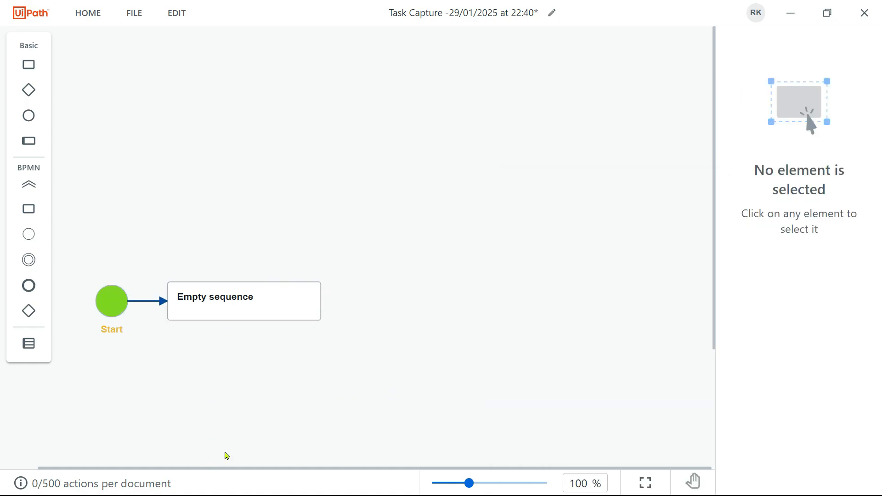
- Switch to Chrome to review the ACME System 1 login page and return to Task Capture
{"action": "key", "text": "alt+Tab"}
{"action": "key", "text": "alt+Tab"}
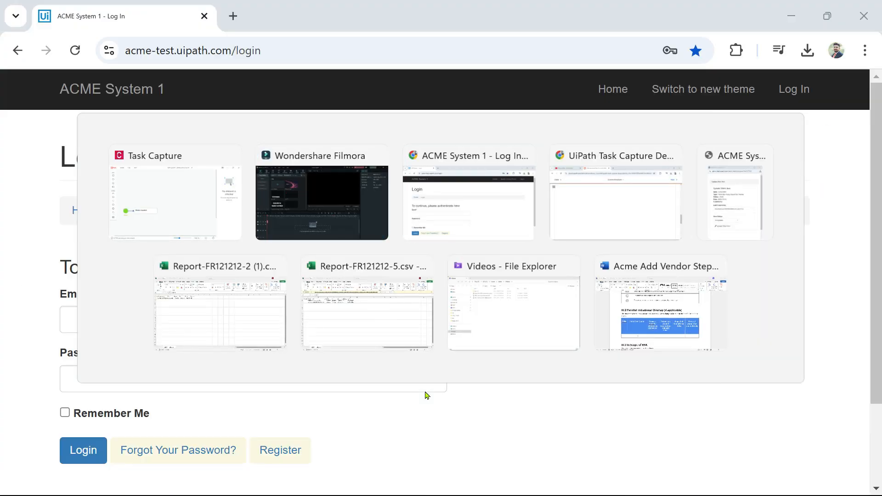
{"action": "scroll", "coordinate": [181, 226], "scroll_direction": "down", "scroll_amount": 2}
{"action": "scroll", "coordinate": [144, 221], "scroll_direction": "up", "scroll_amount": 2}
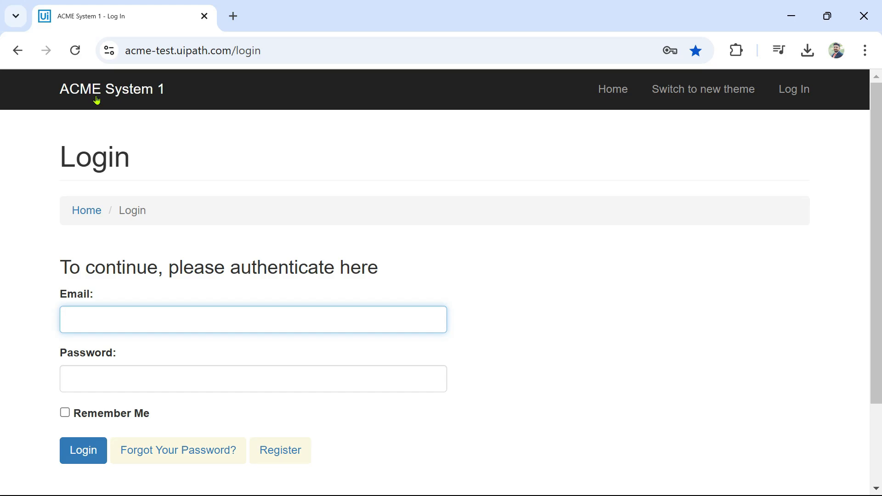
{"action": "key", "text": "alt+Tab"}
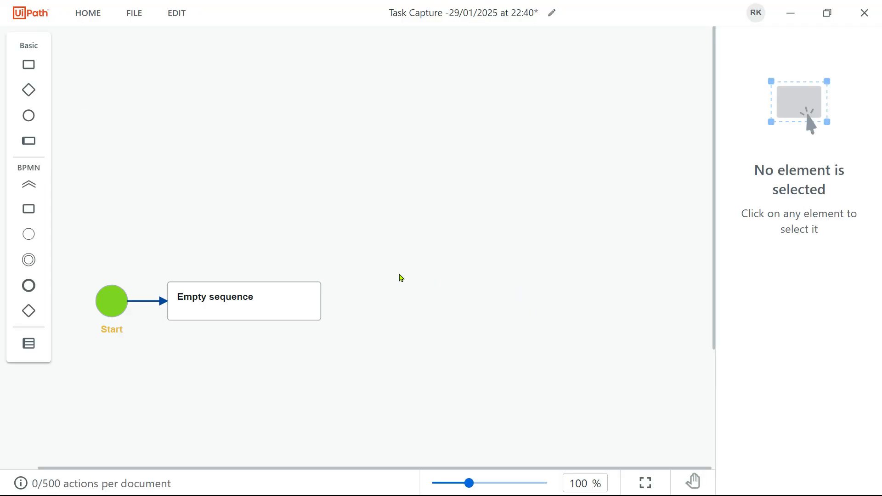
- Rename the Empty sequence box as "Login to Acme System 1"
{"action": "left_click", "coordinate": [242, 295]}
{"action": "double_click", "coordinate": [242, 295]}
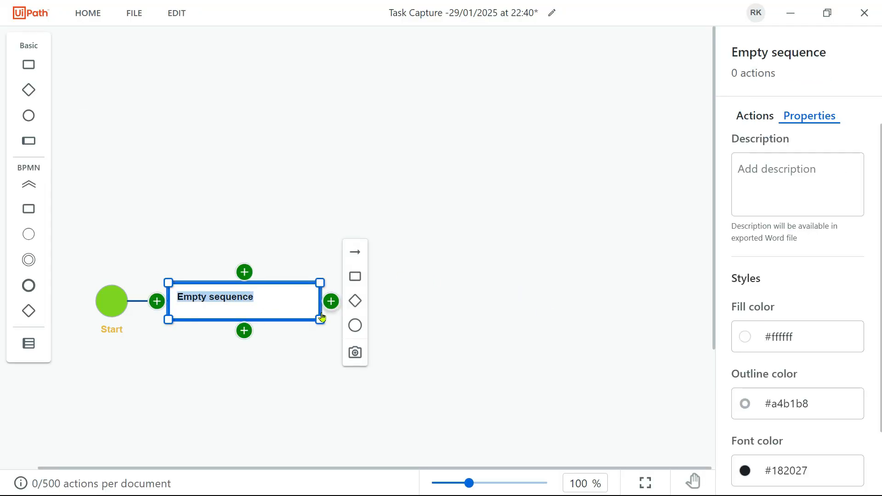
{"action": "type", "text": "Login to A"}
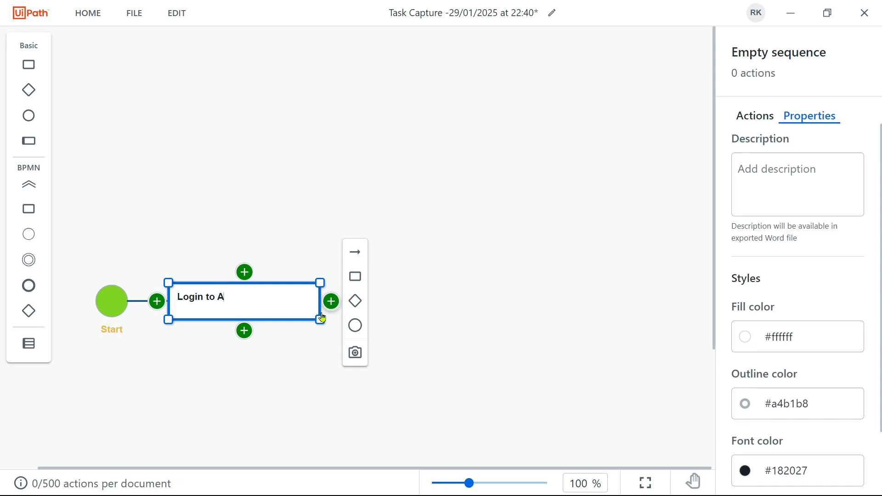
{"action": "type", "text": "cme System 1"}
{"action": "left_click", "coordinate": [484, 315]}
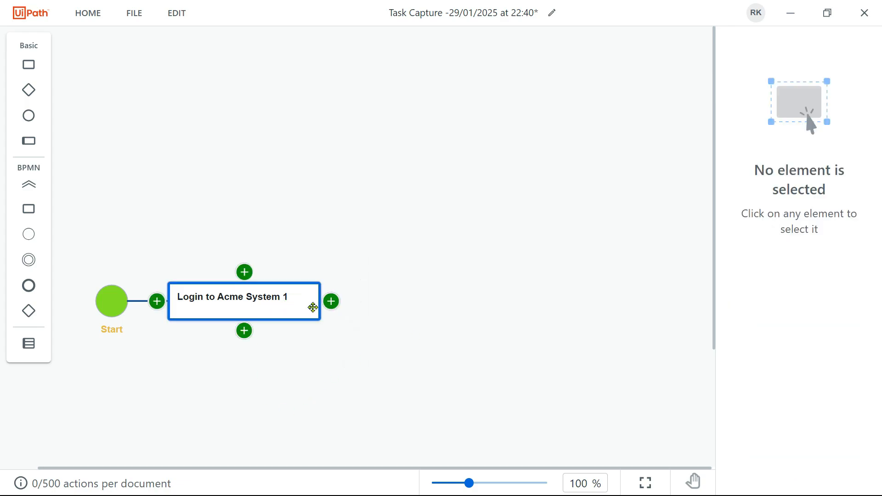
- Make the Login to Acme System 1 box slightly narrower, leaving its label as it is
{"action": "left_click", "coordinate": [317, 307]}
{"action": "left_click_drag", "start_coordinate": [320, 319], "coordinate": [311, 318]}
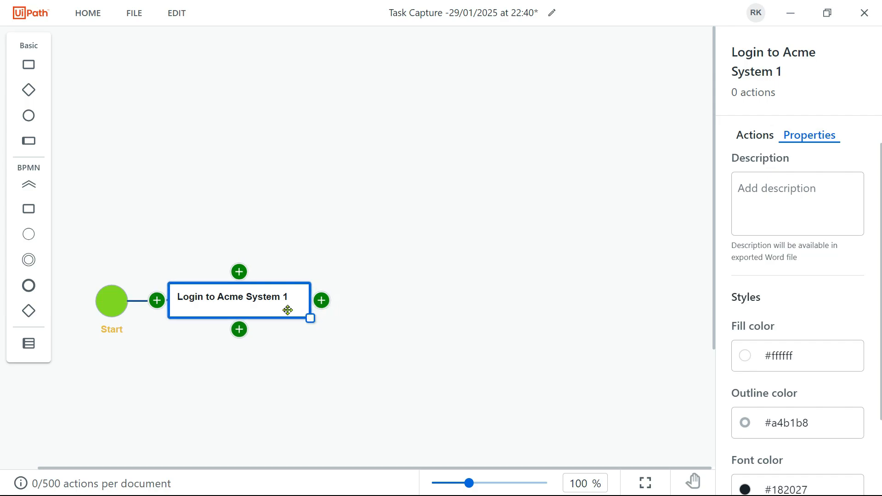
{"action": "double_click", "coordinate": [291, 299]}
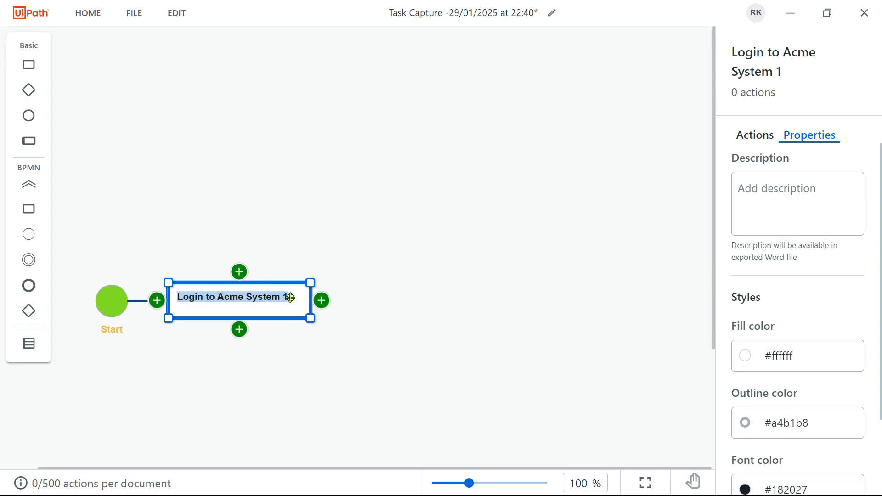
{"action": "left_click", "coordinate": [425, 314]}
- Add a connected decision directly above the Login to Acme System 1 box
{"action": "mouse_move", "coordinate": [225, 312]}
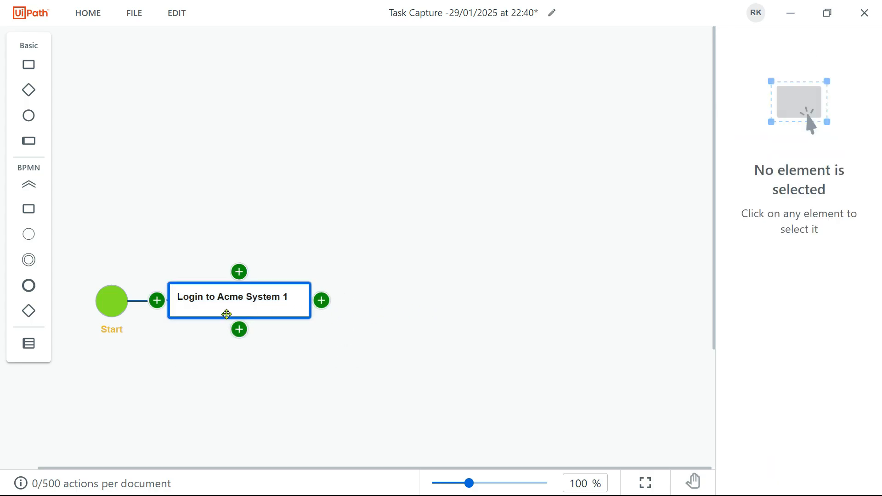
{"action": "mouse_move", "coordinate": [239, 271]}
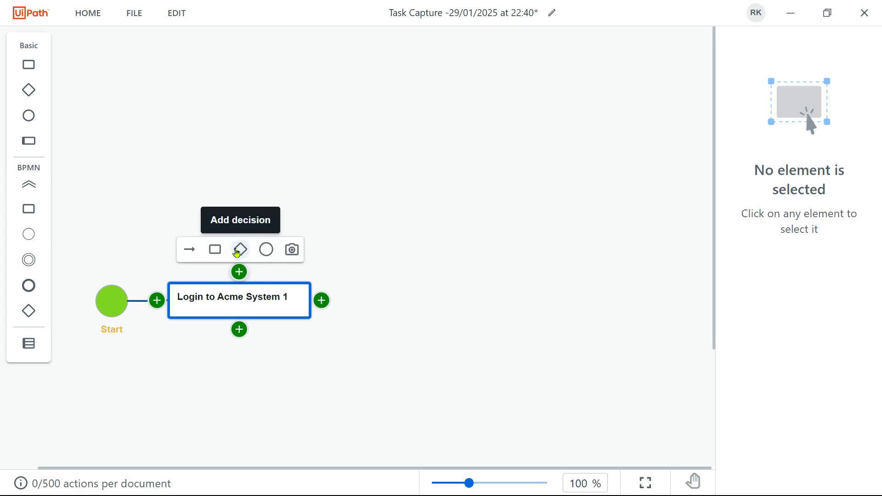
{"action": "left_click", "coordinate": [240, 249]}
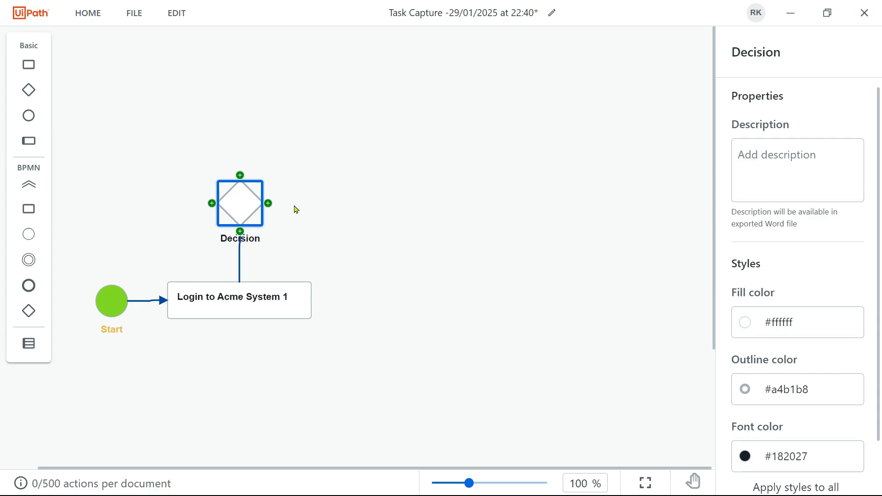
- Label the new decision "Login Successful?"
{"action": "double_click", "coordinate": [240, 203]}
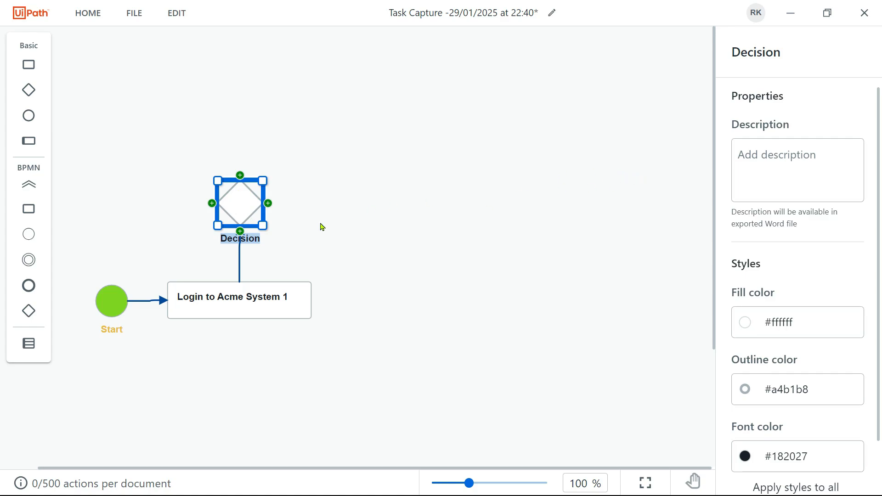
{"action": "double_click", "coordinate": [246, 241]}
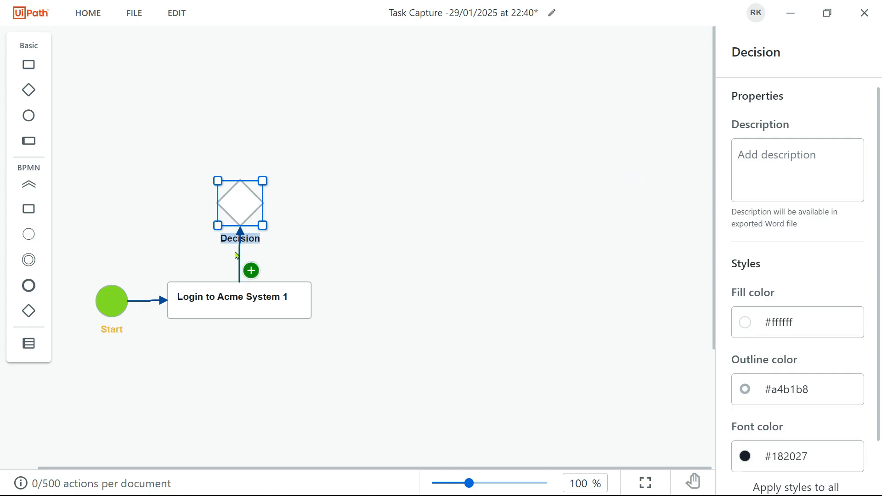
{"action": "type", "text": "Login Succesful"}
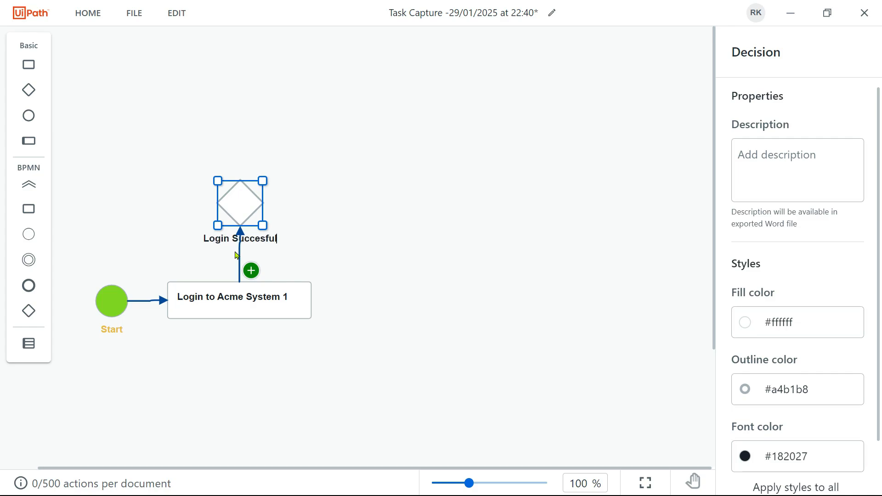
{"action": "key", "text": "BackSpace"}
{"action": "key", "text": "BackSpace"}
{"action": "key", "text": "BackSpace"}
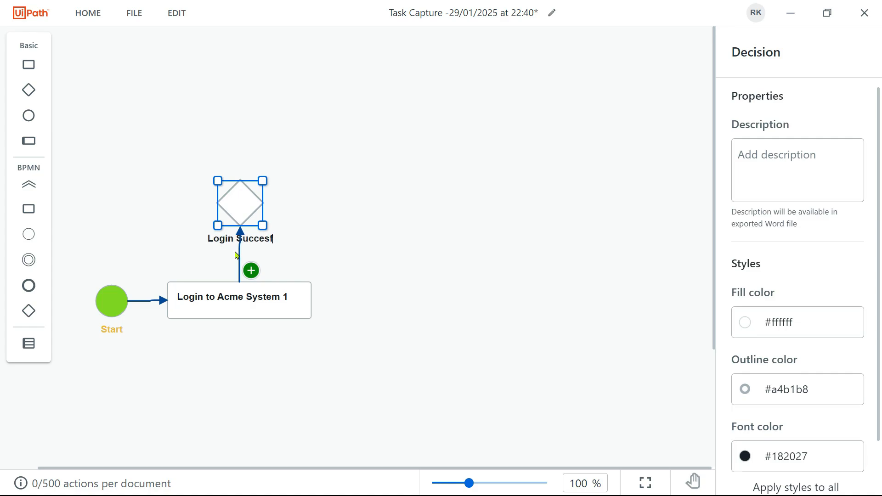
{"action": "type", "text": "sful"}
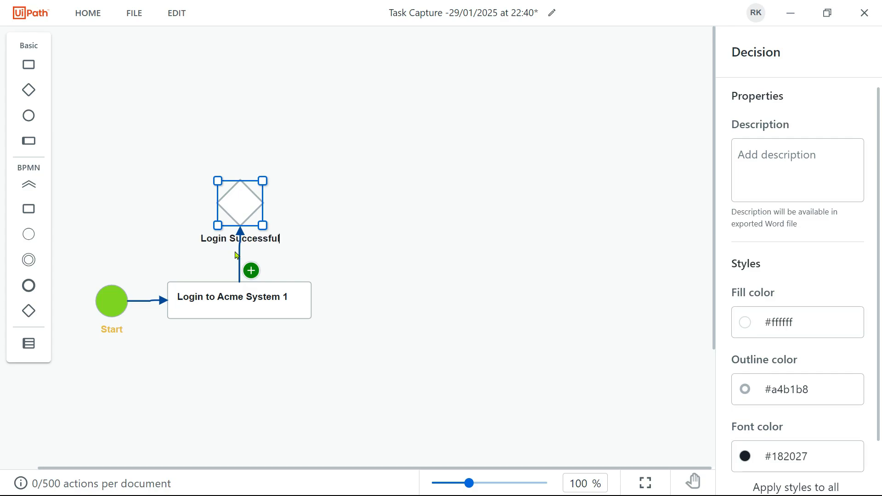
{"action": "type", "text": "?"}
{"action": "left_click", "coordinate": [347, 224]}
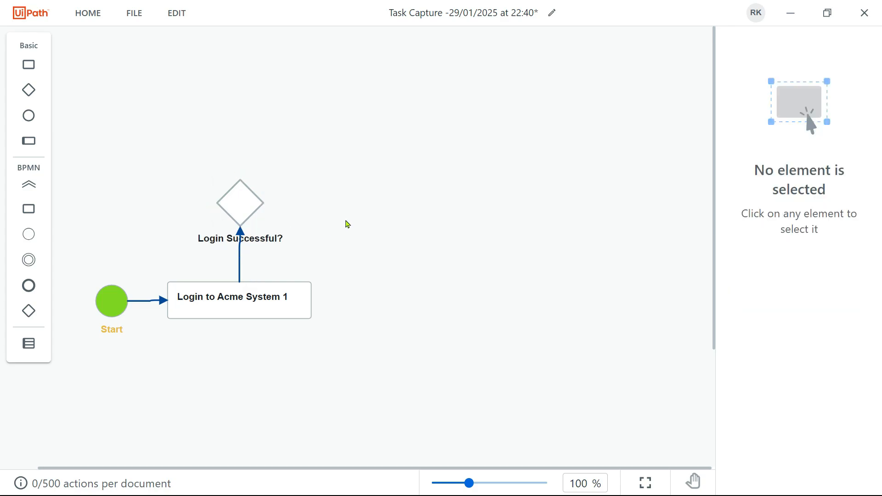
- Add a sequence connected to the right side of the Login Successful? decision
{"action": "mouse_move", "coordinate": [235, 200]}
{"action": "mouse_move", "coordinate": [270, 205]}
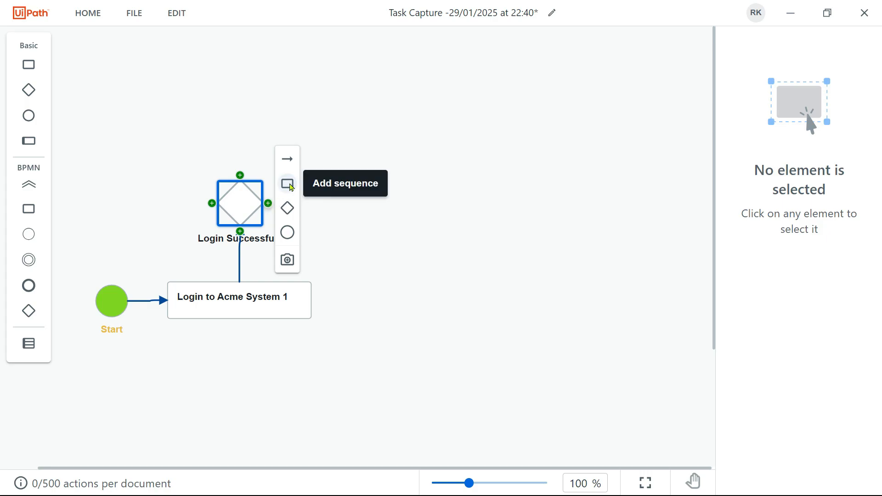
{"action": "left_click", "coordinate": [288, 185]}
{"action": "mouse_move", "coordinate": [240, 180]}
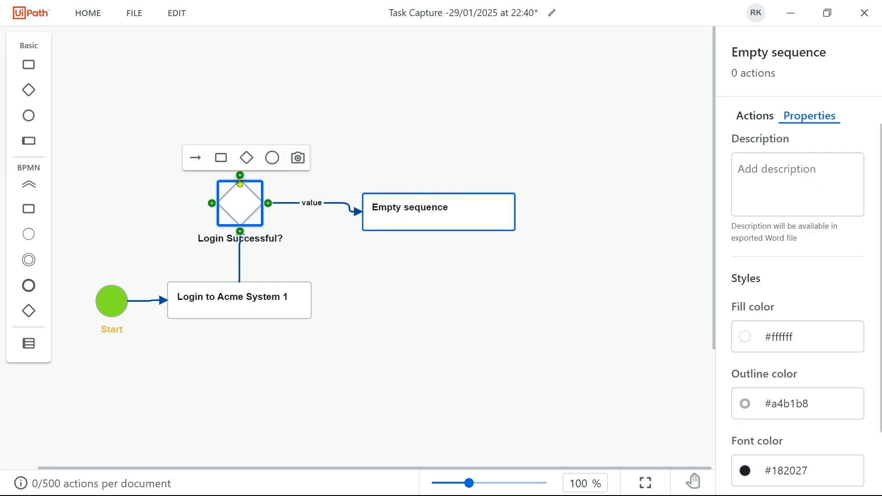
- Add a connected sequence above the Login Successful? decision and label its connector "No"
{"action": "left_click", "coordinate": [221, 158]}
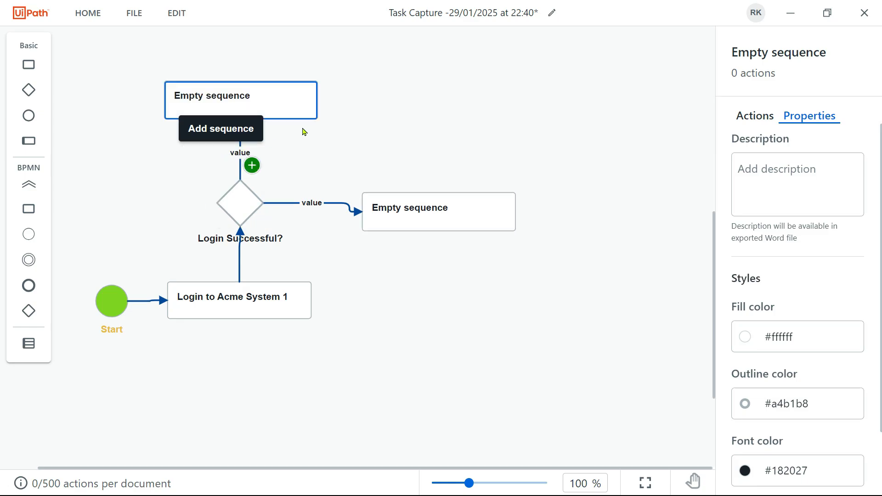
{"action": "left_click", "coordinate": [243, 156]}
{"action": "double_click", "coordinate": [241, 153]}
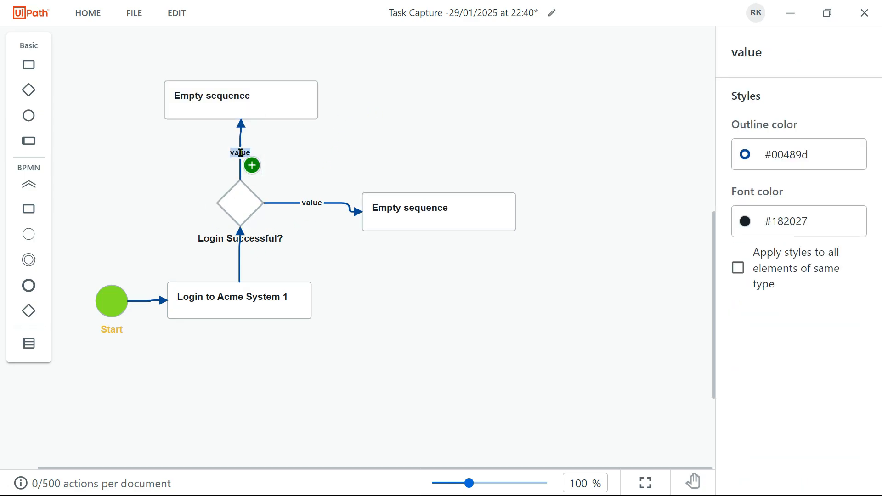
{"action": "type", "text": "NO"}
- Name the empty sequence above the decision "Reset the password"
{"action": "left_click", "coordinate": [238, 94]}
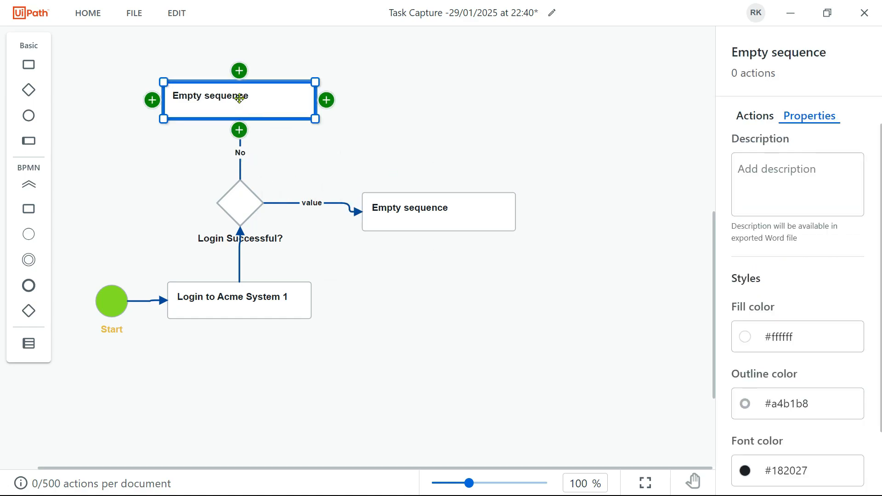
{"action": "double_click", "coordinate": [243, 101]}
{"action": "type", "text": "Re"}
{"action": "mouse_move", "coordinate": [327, 99]}
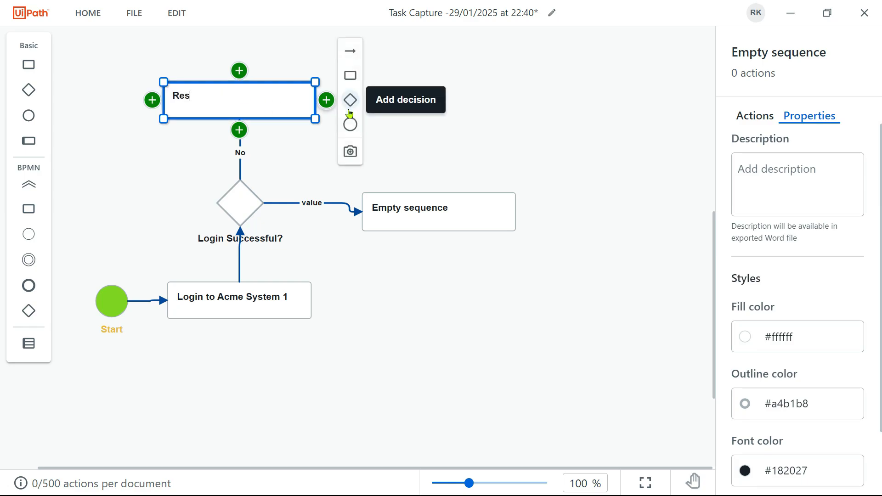
{"action": "type", "text": "set the password"}
{"action": "left_click", "coordinate": [384, 110]}
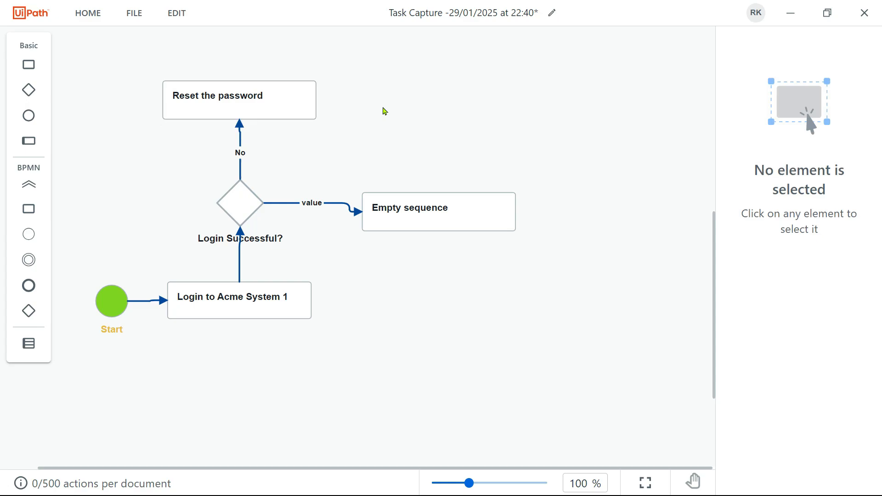
- Set the fill color of the Reset the password box to orange, #f5a623
{"action": "left_click", "coordinate": [299, 94]}
{"action": "left_click", "coordinate": [802, 333]}
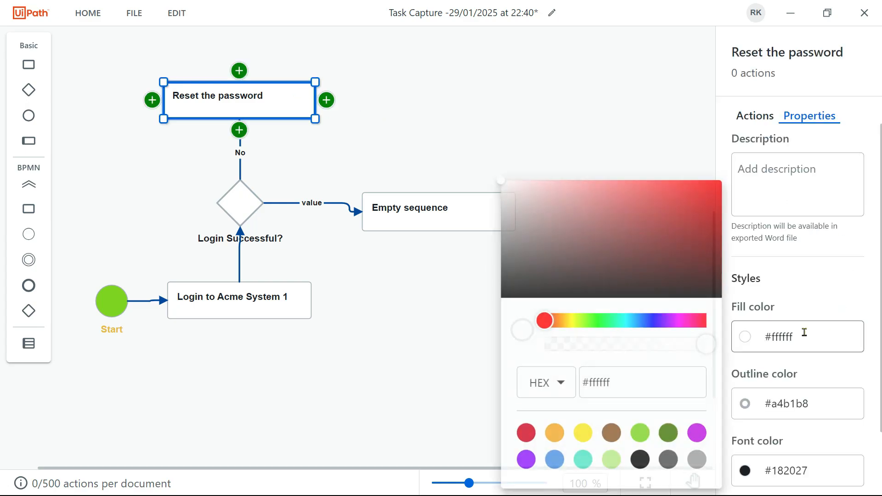
{"action": "left_click", "coordinate": [554, 439]}
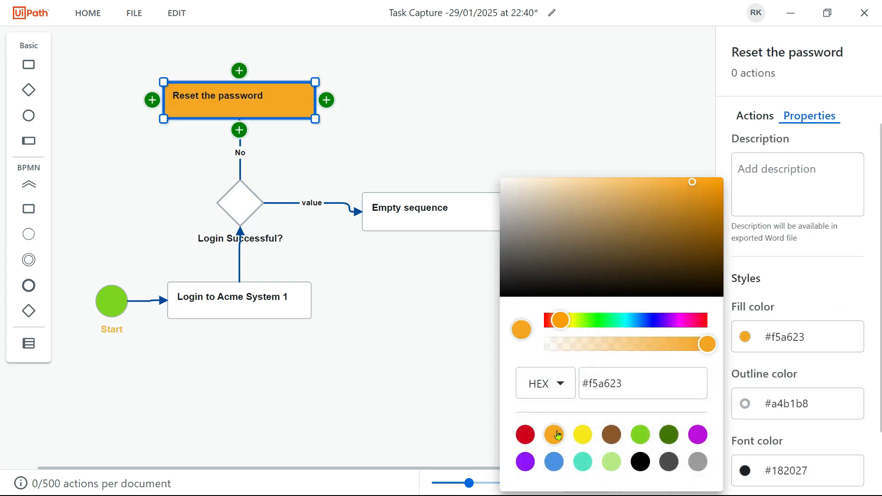
{"action": "left_click", "coordinate": [476, 119]}
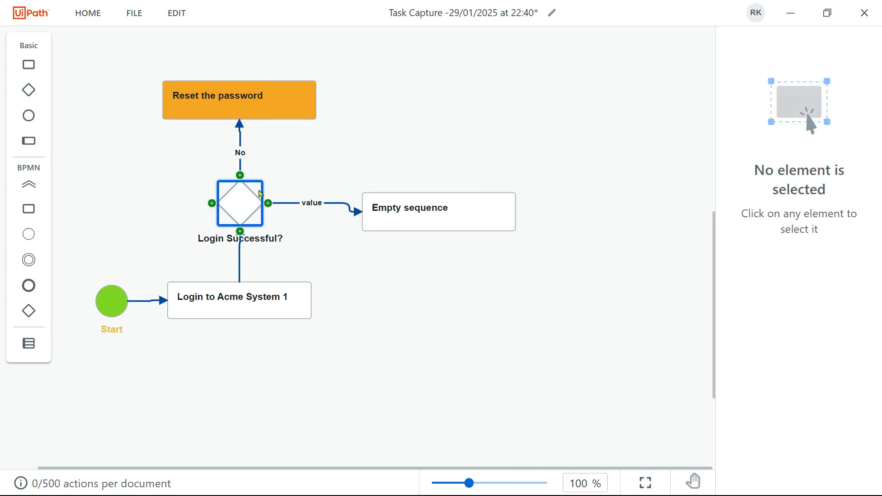
- Label the connector from the decision to the remaining empty sequence "Yes"
{"action": "left_click", "coordinate": [314, 203]}
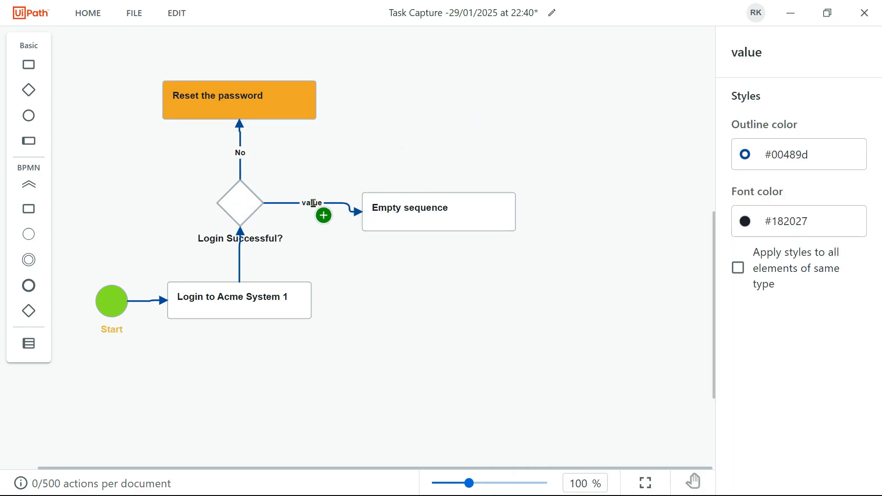
{"action": "double_click", "coordinate": [309, 203]}
{"action": "type", "text": "Yes"}
{"action": "left_click", "coordinate": [502, 258]}
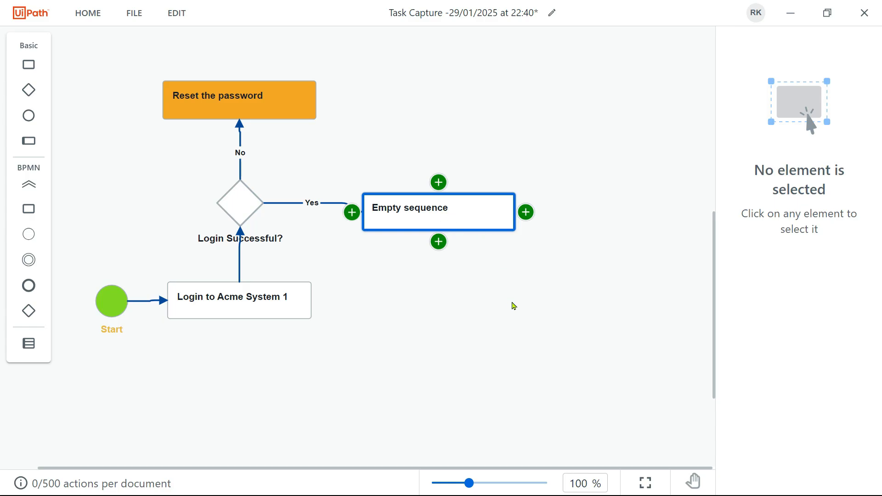
- Switch to ACME System 1 in the browser and go to the second page of the Work Items list
{"action": "key", "text": "alt+Tab"}
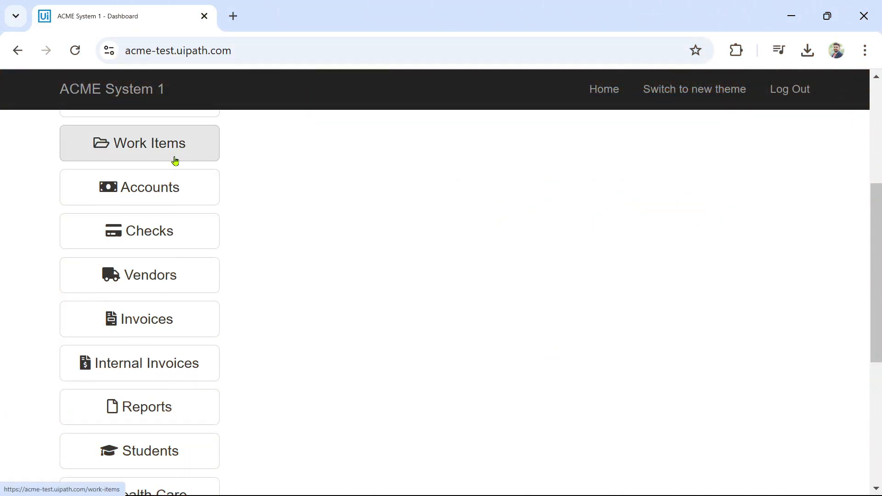
{"action": "left_click", "coordinate": [139, 152]}
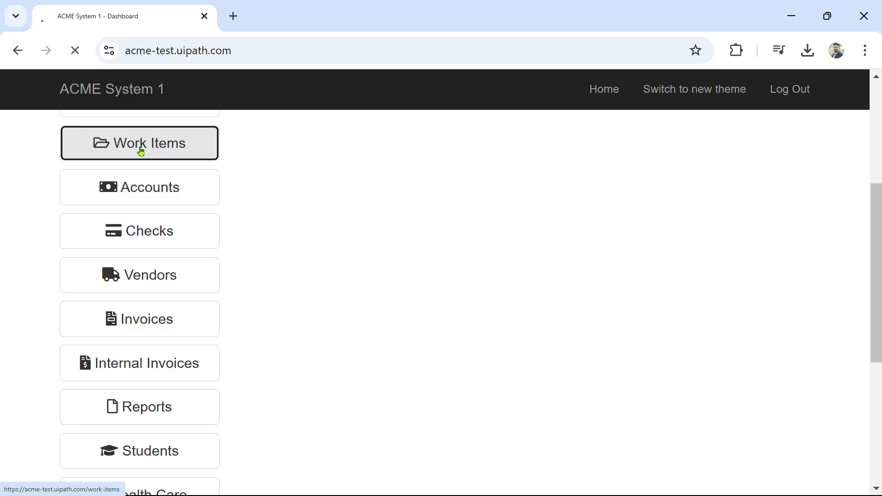
{"action": "scroll", "coordinate": [603, 344], "scroll_direction": "down", "scroll_amount": 4}
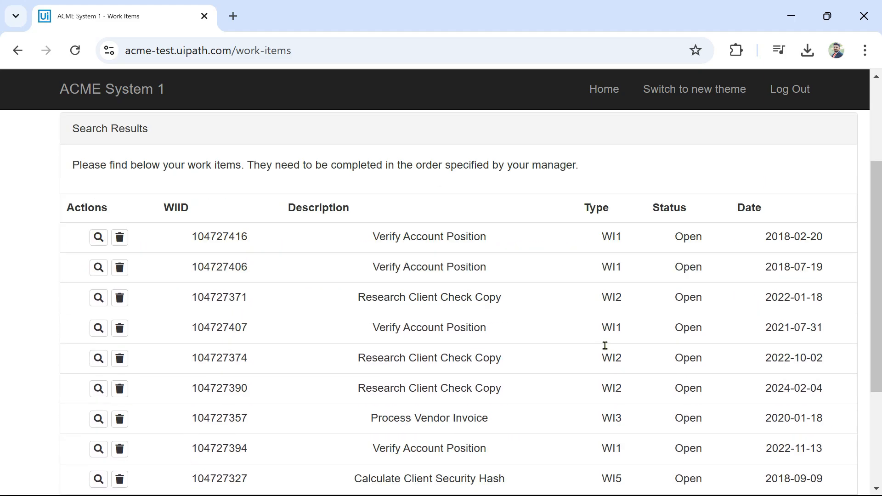
{"action": "scroll", "coordinate": [603, 343], "scroll_direction": "down", "scroll_amount": 3}
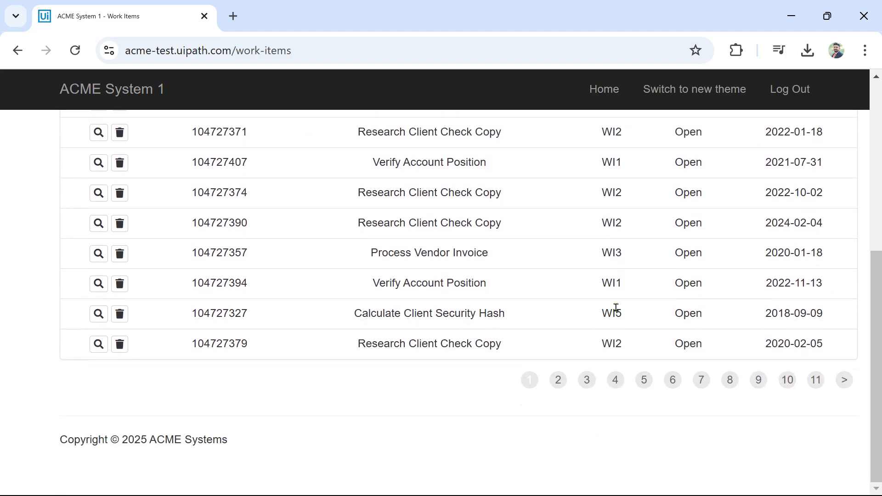
{"action": "left_click", "coordinate": [847, 382]}
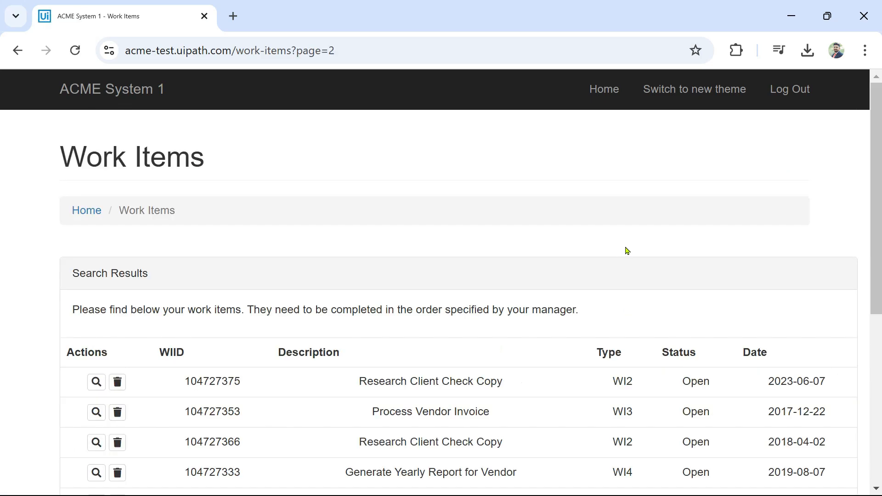
{"action": "scroll", "coordinate": [626, 250], "scroll_direction": "down", "scroll_amount": 3}
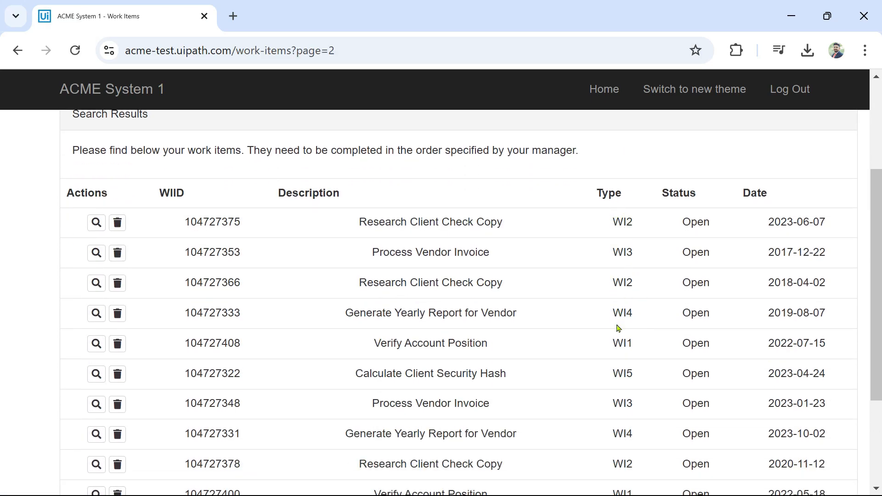
- Examine which descriptions go with the WI4 and WI3 types in the work items list
{"action": "left_click_drag", "start_coordinate": [609, 318], "coordinate": [634, 315]}
{"action": "left_click_drag", "start_coordinate": [345, 315], "coordinate": [527, 315]}
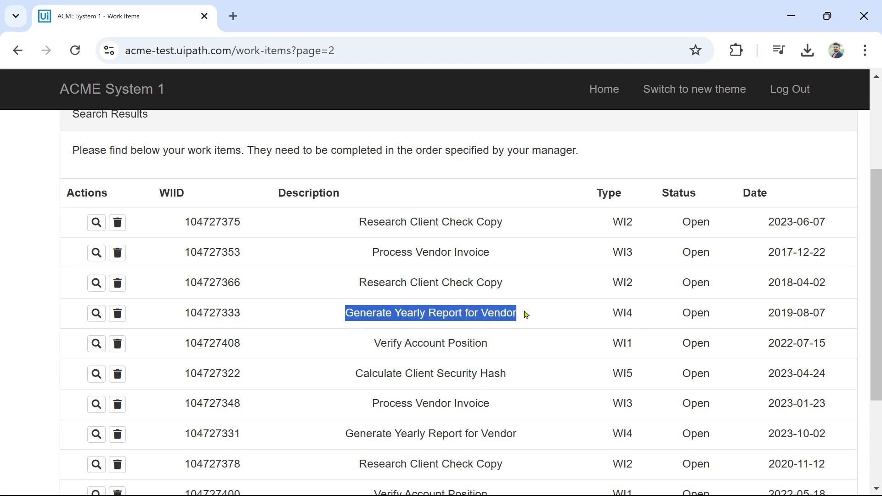
{"action": "left_click_drag", "start_coordinate": [613, 317], "coordinate": [639, 314]}
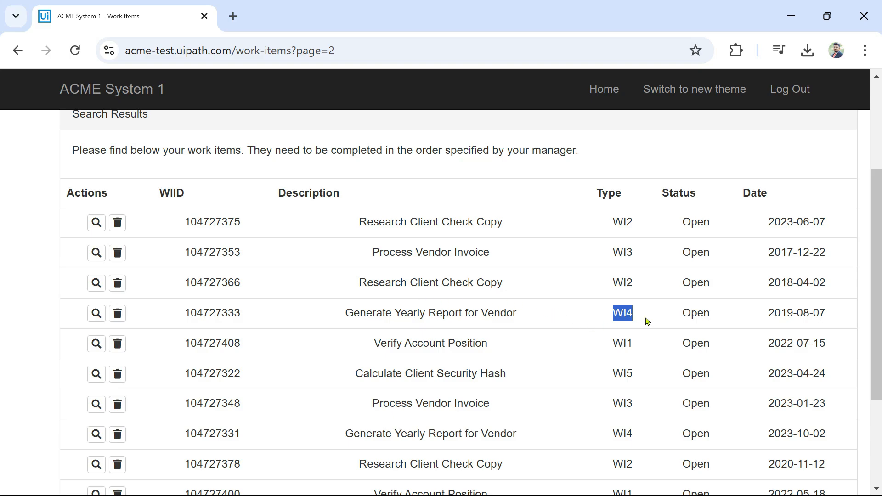
{"action": "left_click_drag", "start_coordinate": [346, 316], "coordinate": [514, 323]}
{"action": "scroll", "coordinate": [586, 429], "scroll_direction": "down", "scroll_amount": 2}
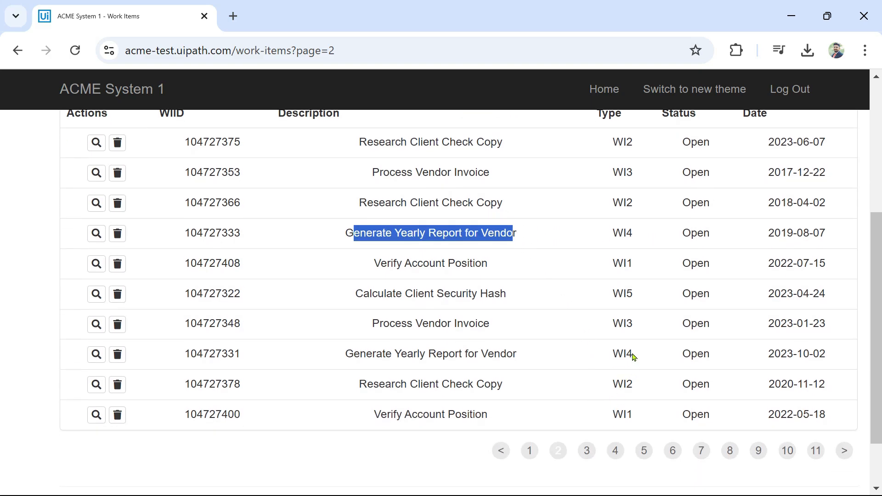
{"action": "double_click", "coordinate": [622, 354]}
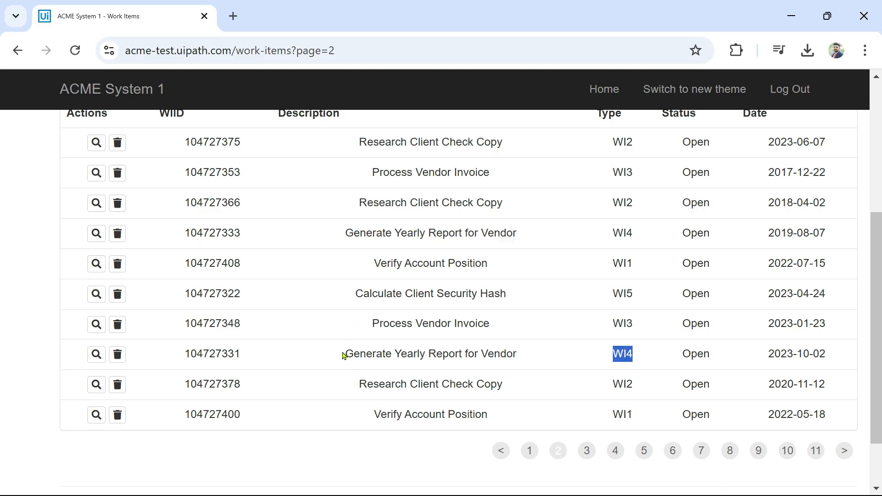
{"action": "left_click_drag", "start_coordinate": [344, 355], "coordinate": [544, 368]}
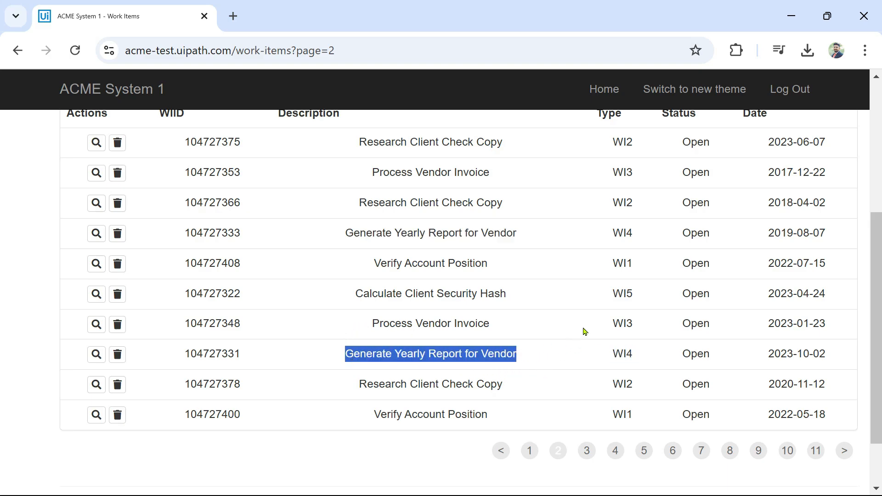
{"action": "double_click", "coordinate": [622, 327]}
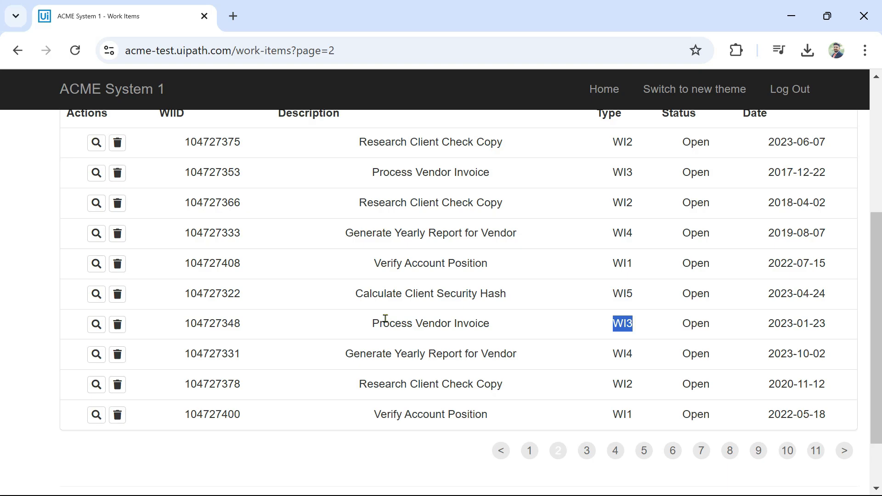
{"action": "left_click_drag", "start_coordinate": [384, 321], "coordinate": [501, 337]}
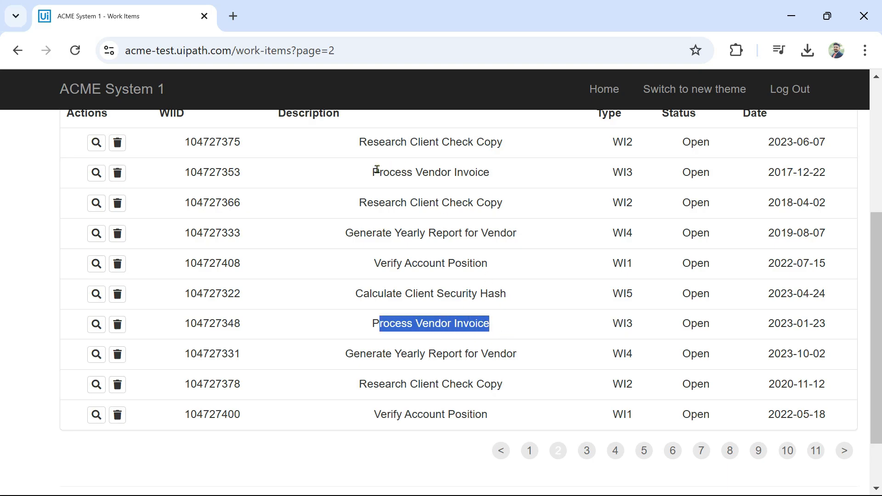
{"action": "left_click_drag", "start_coordinate": [377, 170], "coordinate": [493, 174]}
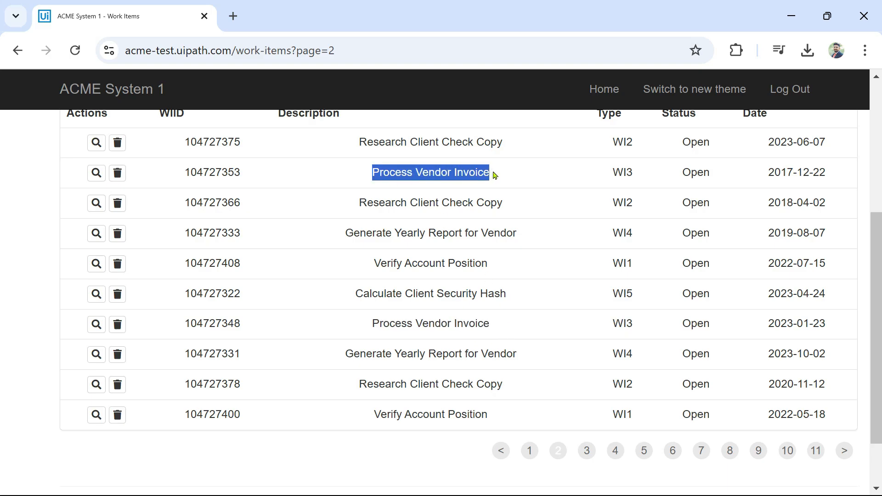
{"action": "double_click", "coordinate": [623, 235]}
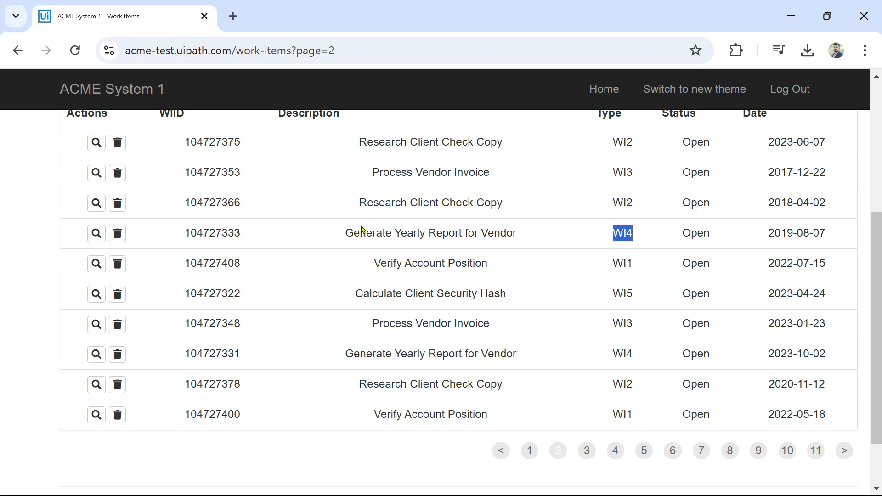
{"action": "left_click_drag", "start_coordinate": [344, 233], "coordinate": [514, 236]}
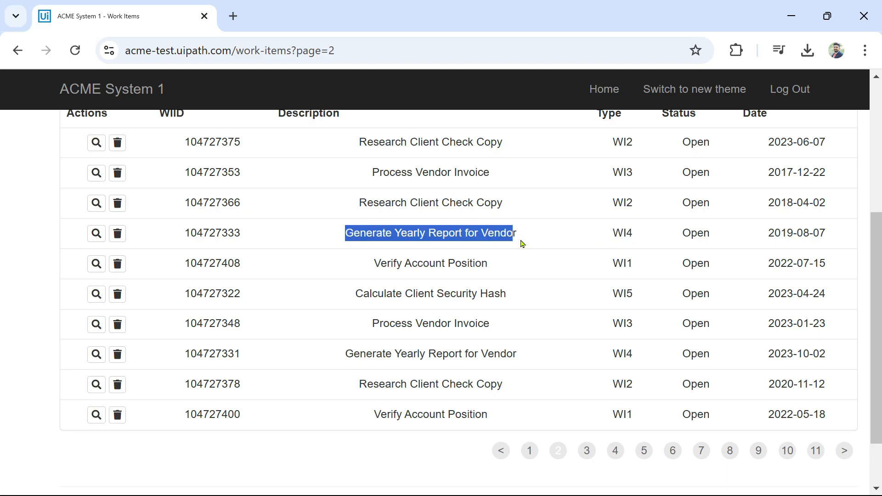
- Switch back to Task Capture and name the sequence on the Yes branch "Search for WI4 Work Item Type"
{"action": "key", "text": "alt+Tab"}
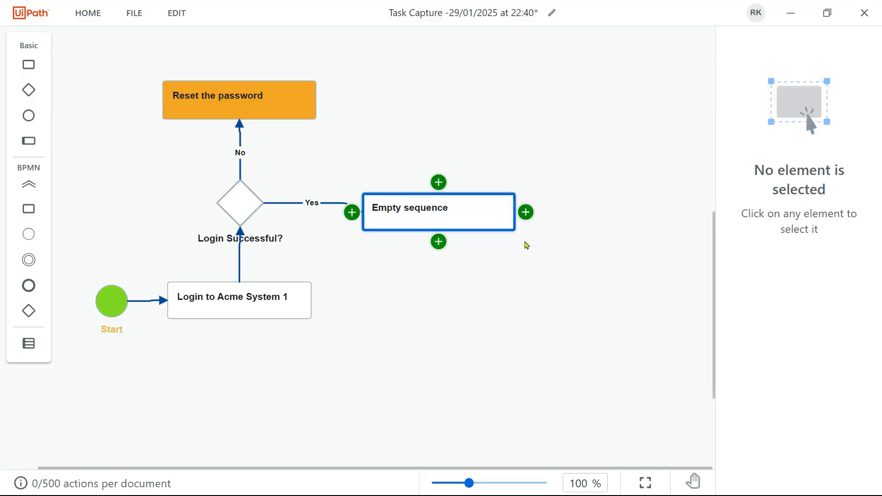
{"action": "left_click", "coordinate": [427, 210]}
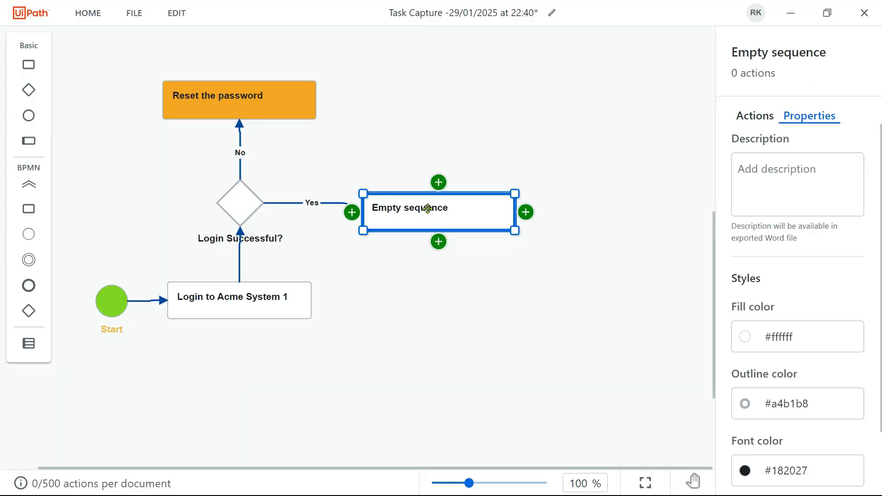
{"action": "left_click", "coordinate": [427, 209]}
{"action": "type", "text": "Se"}
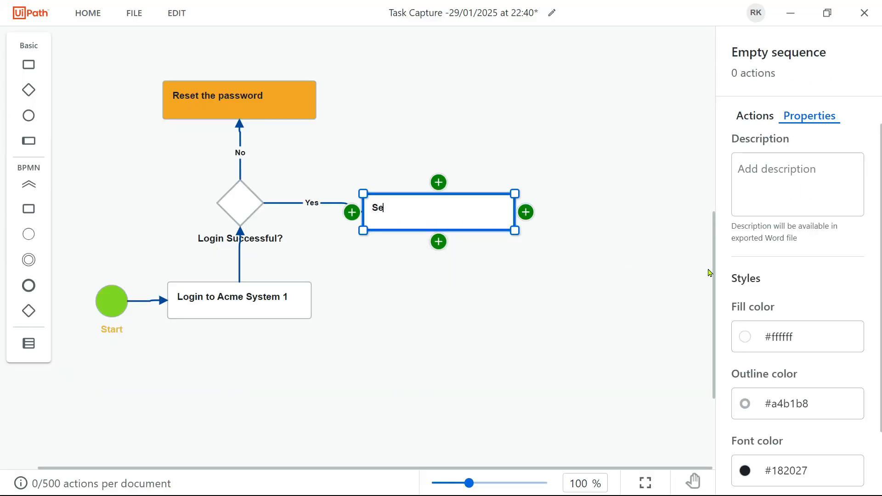
{"action": "type", "text": "arch for WI4 Wo"}
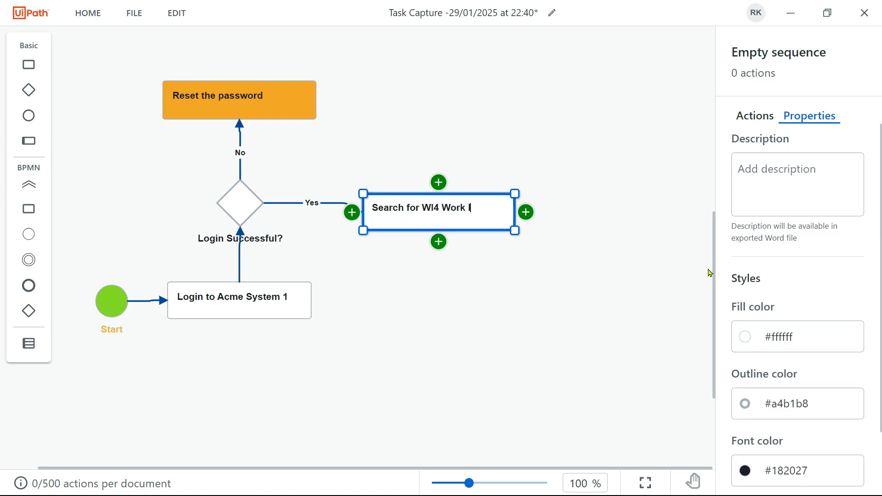
{"action": "type", "text": "rk Item Type"}
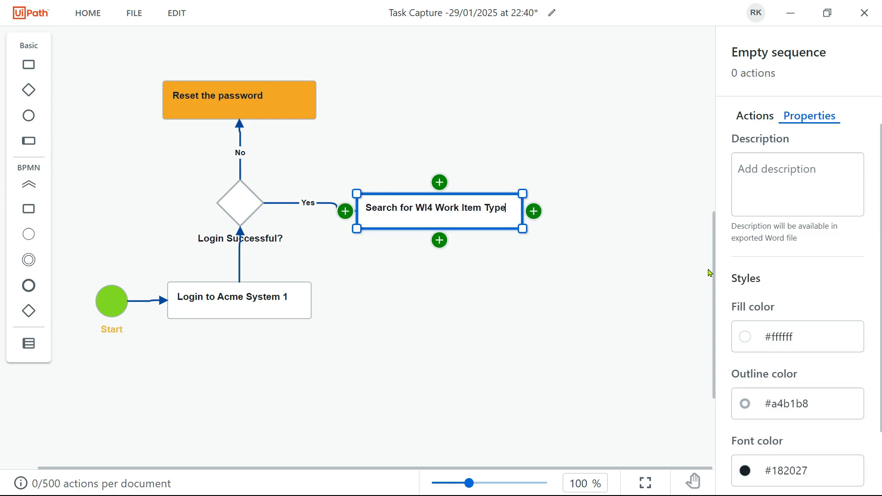
{"action": "left_click", "coordinate": [408, 282]}
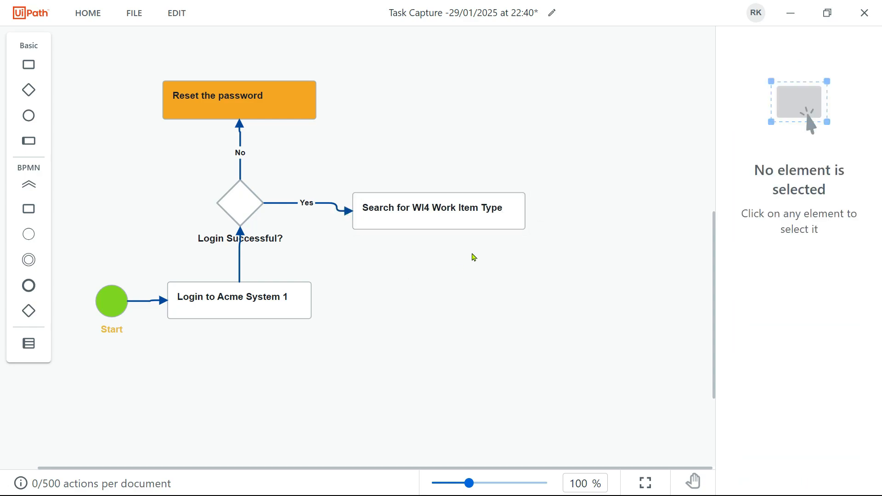
- Set the fill color of the Search for WI4 Work Item Type box to the light green swatch
{"action": "left_click", "coordinate": [513, 217]}
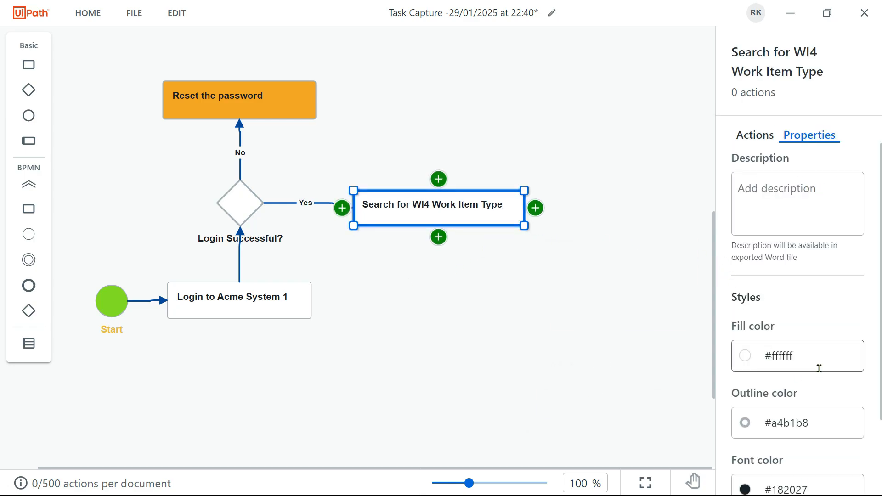
{"action": "left_click", "coordinate": [816, 364]}
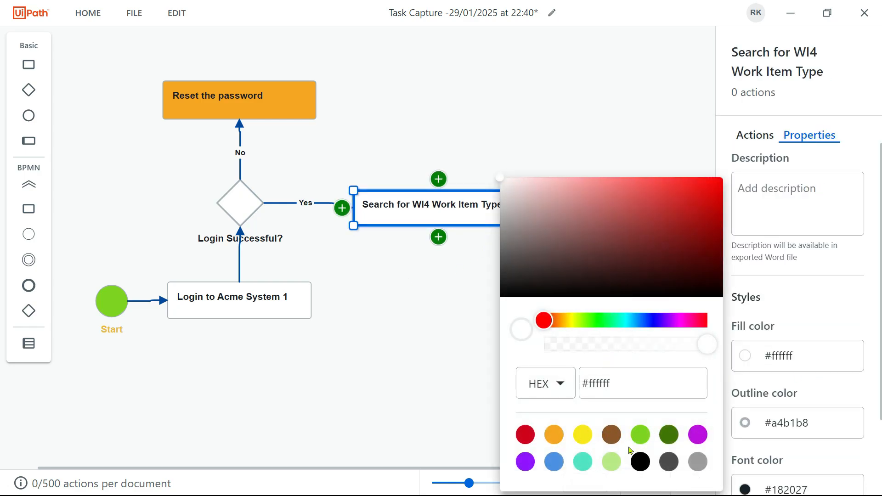
{"action": "left_click", "coordinate": [617, 465]}
{"action": "left_click", "coordinate": [444, 329]}
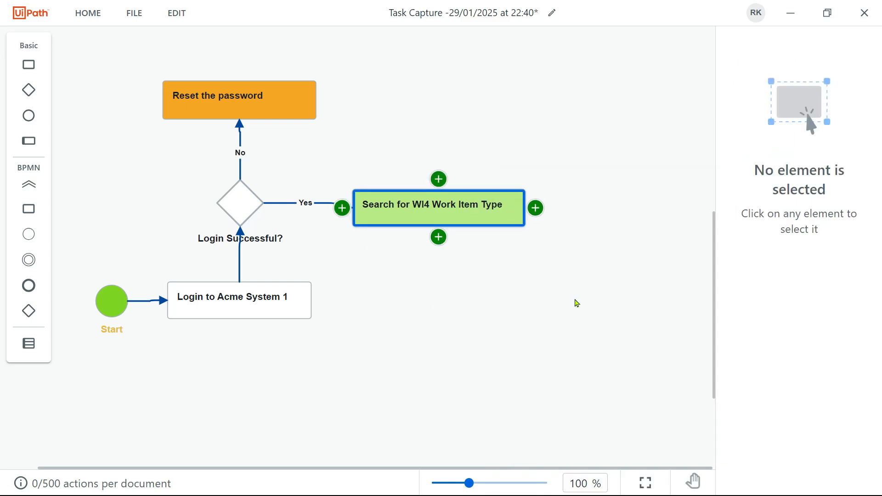
- Switch to ACME System 1, open the details of the first listed WI4 work item and highlight the vendor's TaxID
{"action": "key", "text": "alt+Tab"}
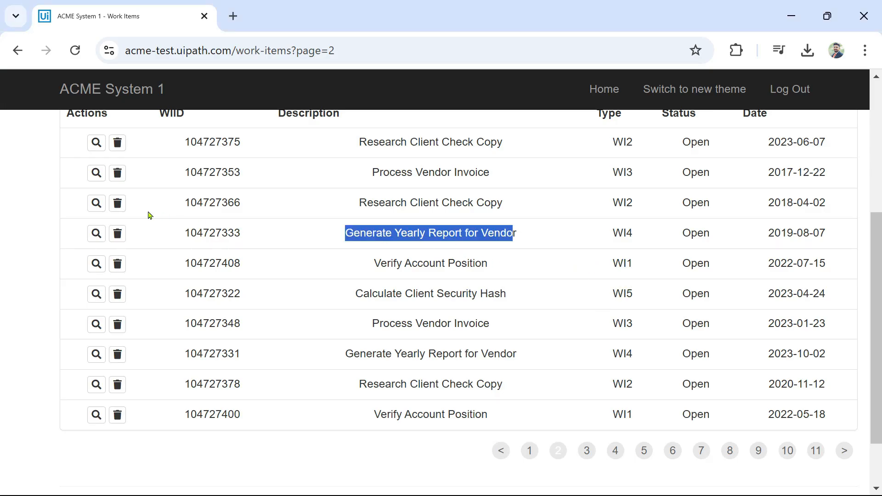
{"action": "left_click", "coordinate": [97, 244]}
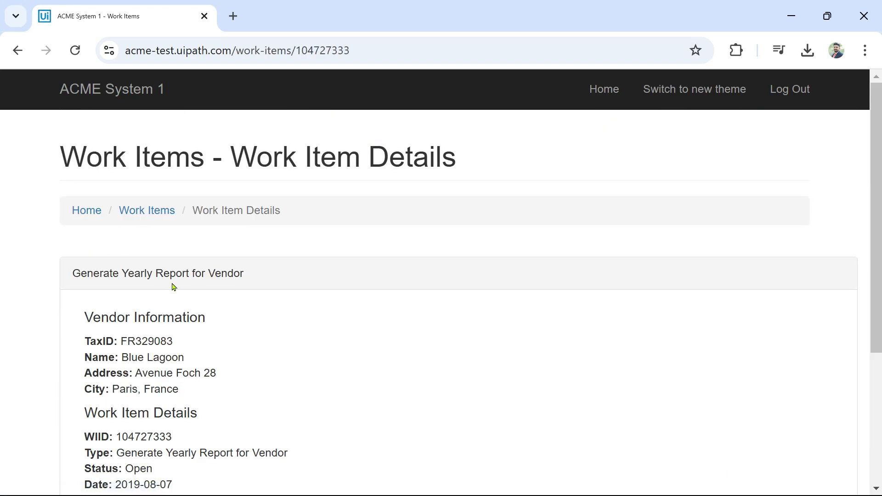
{"action": "scroll", "coordinate": [250, 346], "scroll_direction": "down", "scroll_amount": 1}
{"action": "scroll", "coordinate": [250, 345], "scroll_direction": "down", "scroll_amount": 1}
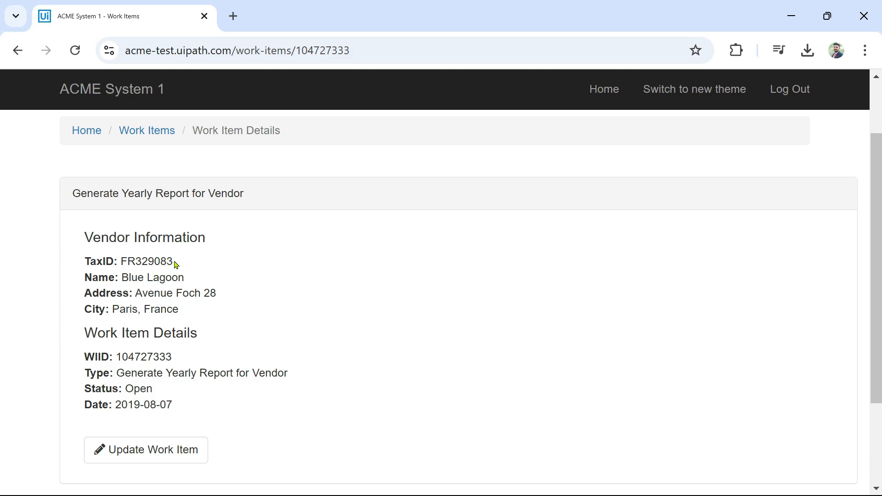
{"action": "left_click_drag", "start_coordinate": [176, 264], "coordinate": [118, 264]}
- Switch back to Task Capture and add a connected sequence after the Search for WI4 Work Item Type box
{"action": "key", "text": "alt+Tab"}
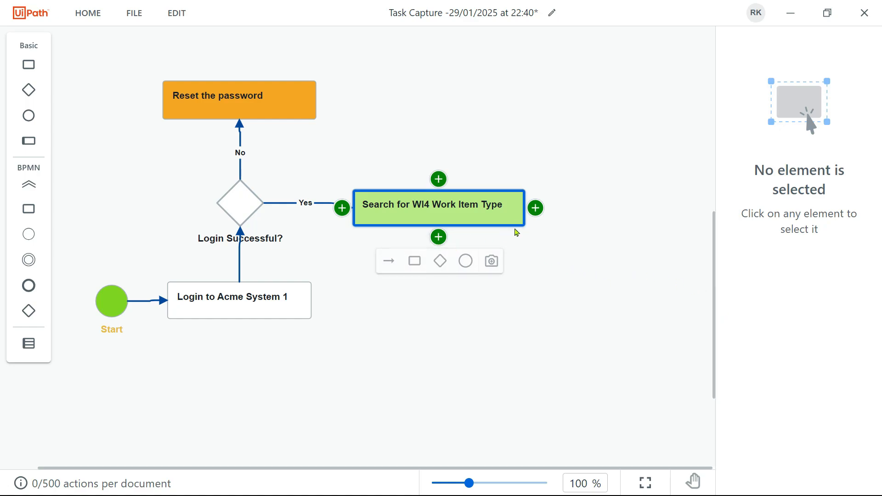
{"action": "mouse_move", "coordinate": [535, 208]}
{"action": "left_click", "coordinate": [564, 184]}
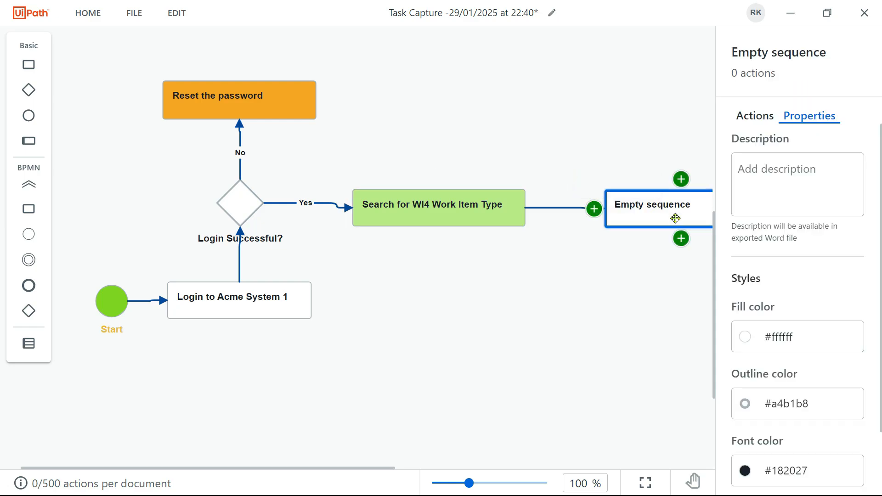
{"action": "left_click_drag", "start_coordinate": [379, 467], "coordinate": [499, 467]}
- Name the empty sequence "Retrieve the Vendor Tax ID"
{"action": "double_click", "coordinate": [460, 206]}
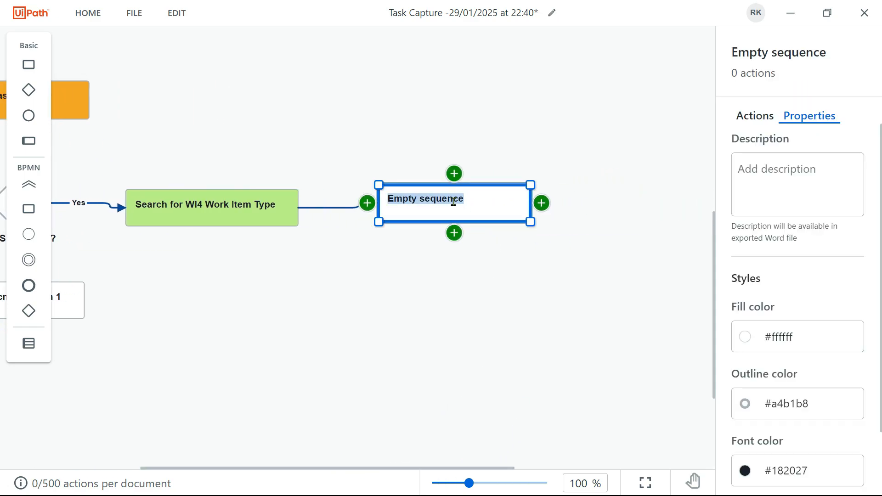
{"action": "type", "text": "Re"}
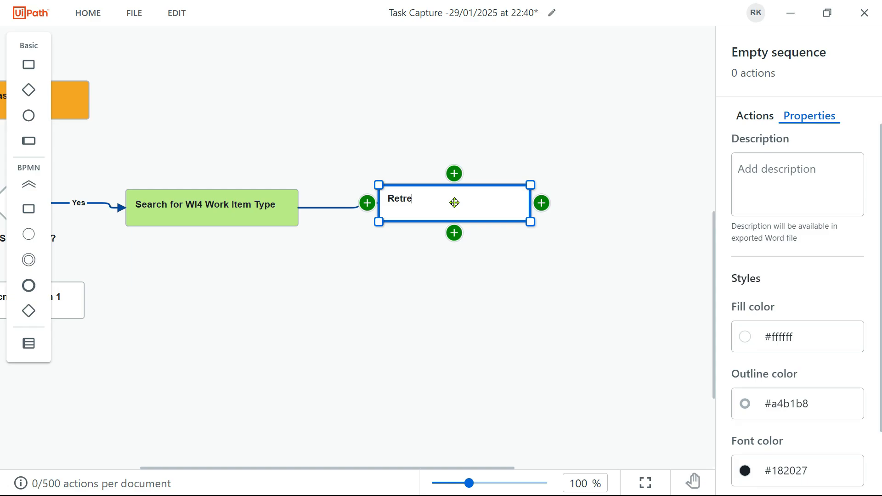
{"action": "key", "text": "BackSpace"}
{"action": "type", "text": "ieve the Vendor"}
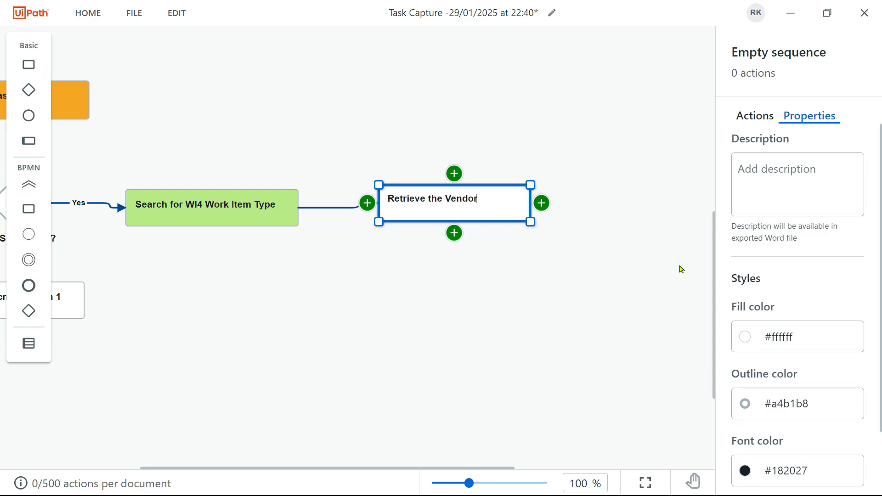
{"action": "type", "text": " Tax ID"}
{"action": "left_click", "coordinate": [545, 278]}
{"action": "left_click", "coordinate": [507, 205]}
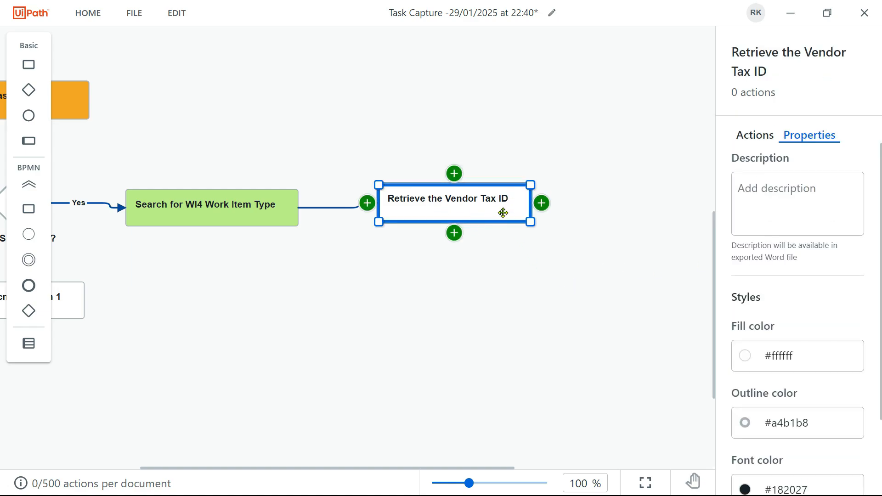
- Switch to ACME System 1, return to the home dashboard and look at the options offered under Reports
{"action": "key", "text": "alt+Tab"}
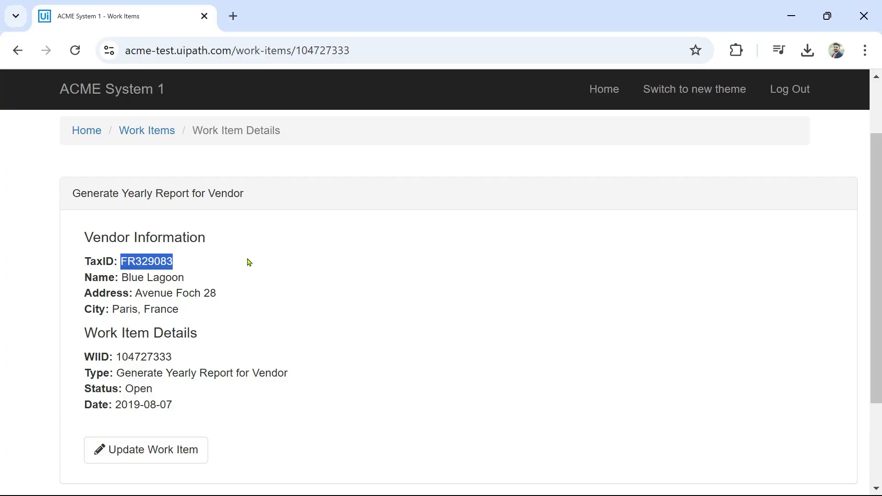
{"action": "scroll", "coordinate": [249, 262], "scroll_direction": "down", "scroll_amount": 3}
{"action": "scroll", "coordinate": [258, 325], "scroll_direction": "up", "scroll_amount": 5}
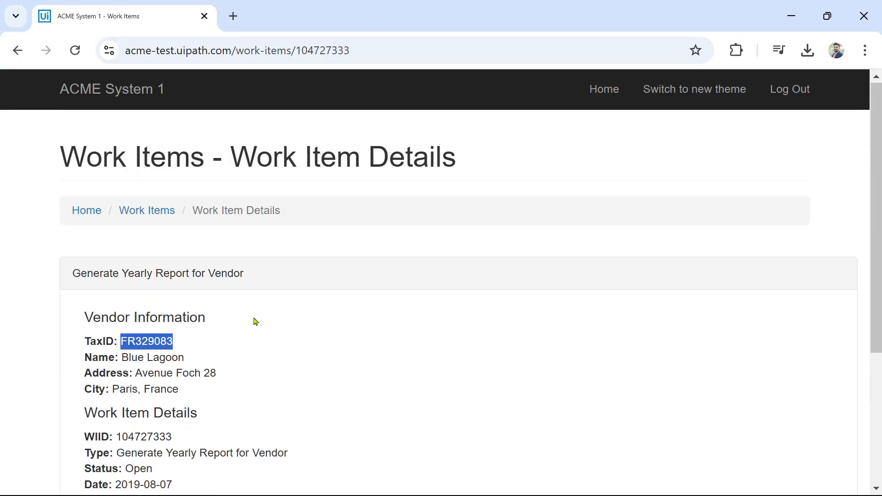
{"action": "left_click", "coordinate": [87, 215]}
{"action": "scroll", "coordinate": [154, 340], "scroll_direction": "down", "scroll_amount": 6}
{"action": "mouse_move", "coordinate": [162, 346]}
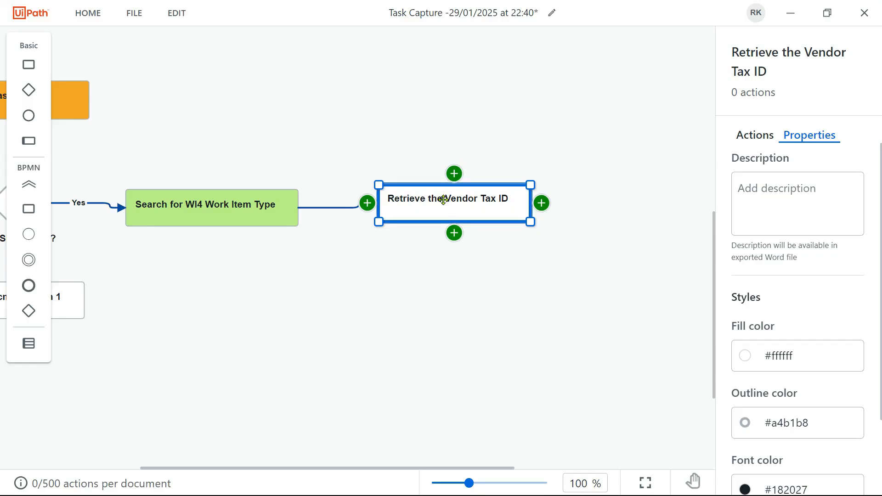
- In Task Capture, rename the Retrieve the Vendor Tax ID box as "Open Download Monthly Report"
{"action": "double_click", "coordinate": [442, 200]}
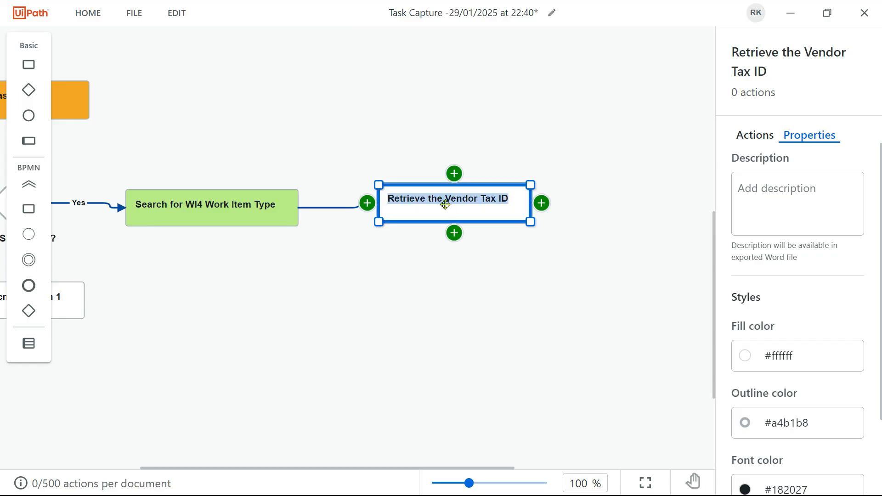
{"action": "type", "text": "Open Do"}
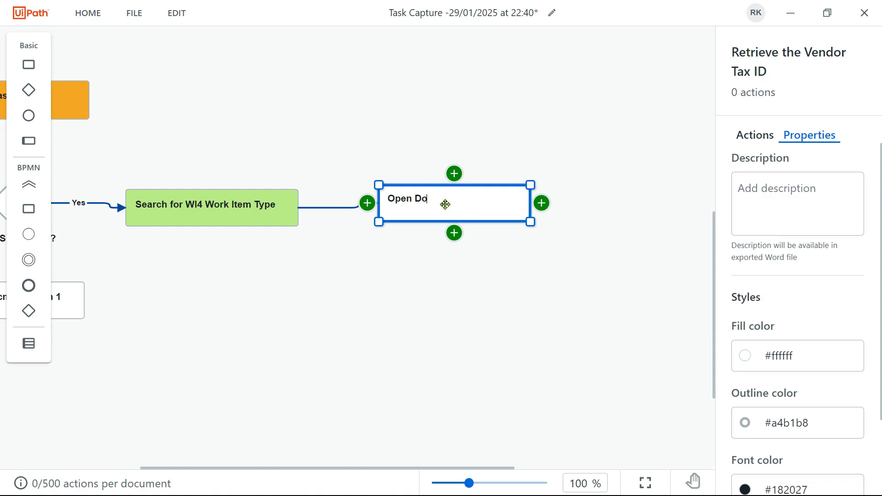
{"action": "type", "text": "wnload Month"}
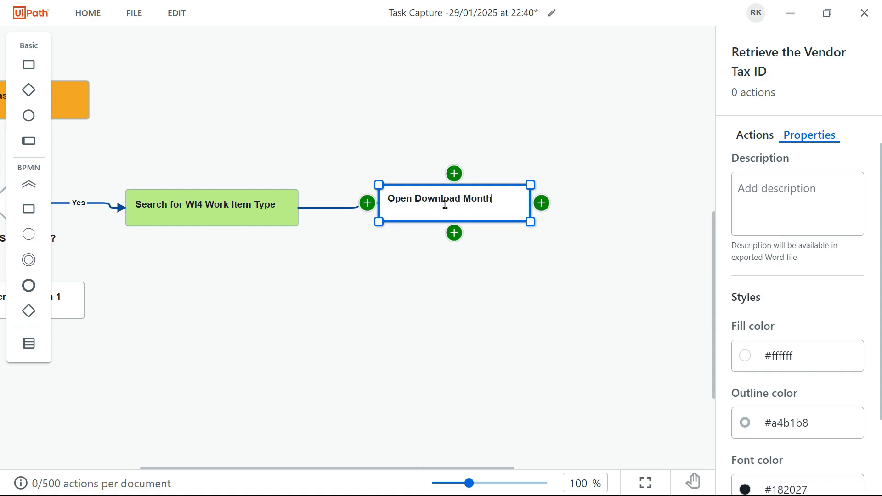
{"action": "type", "text": "ly Report"}
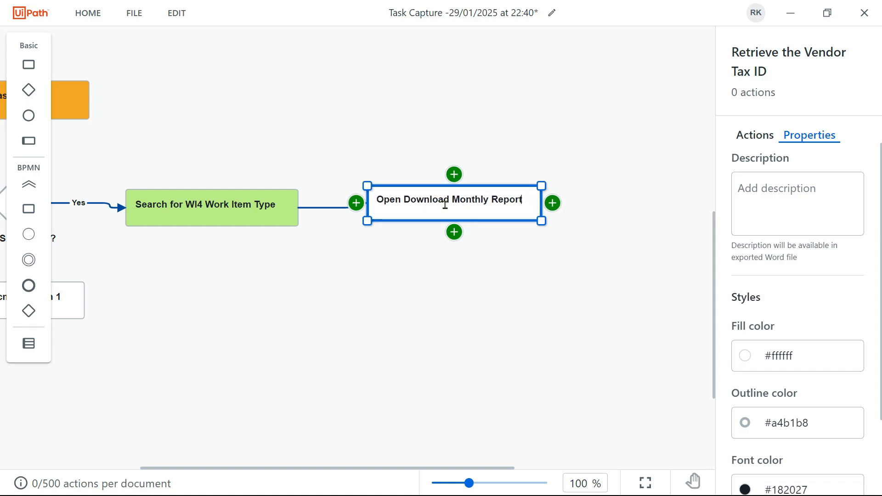
{"action": "left_click", "coordinate": [527, 279]}
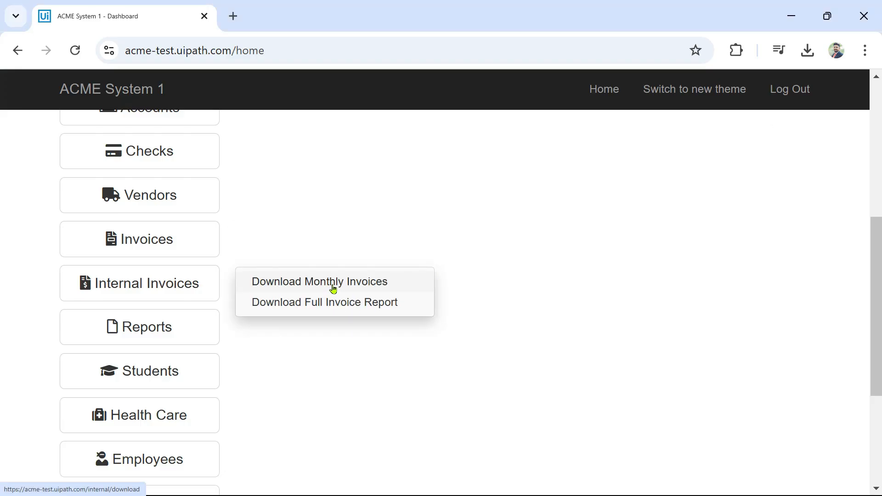
- In ACME System 1, look at the Download Monthly Invoices page, go back and open the Download Monthly Report form under Reports
{"action": "left_click", "coordinate": [335, 290]}
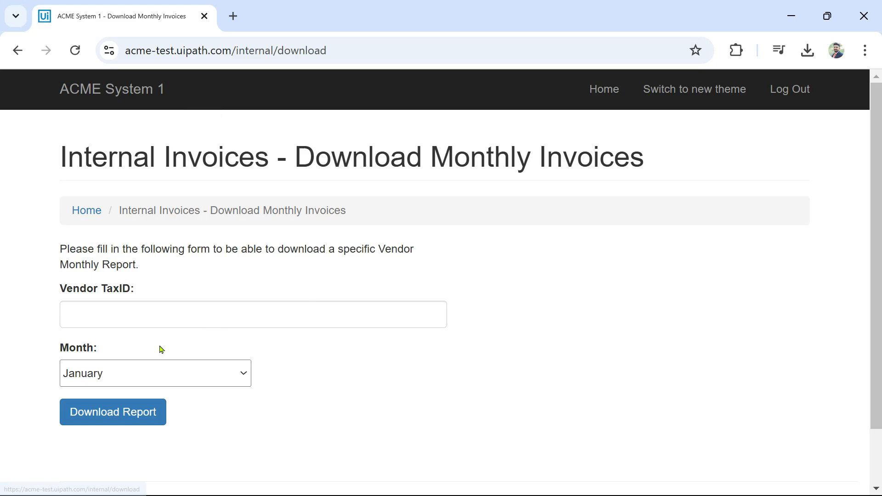
{"action": "left_click", "coordinate": [16, 52]}
{"action": "mouse_move", "coordinate": [164, 325]}
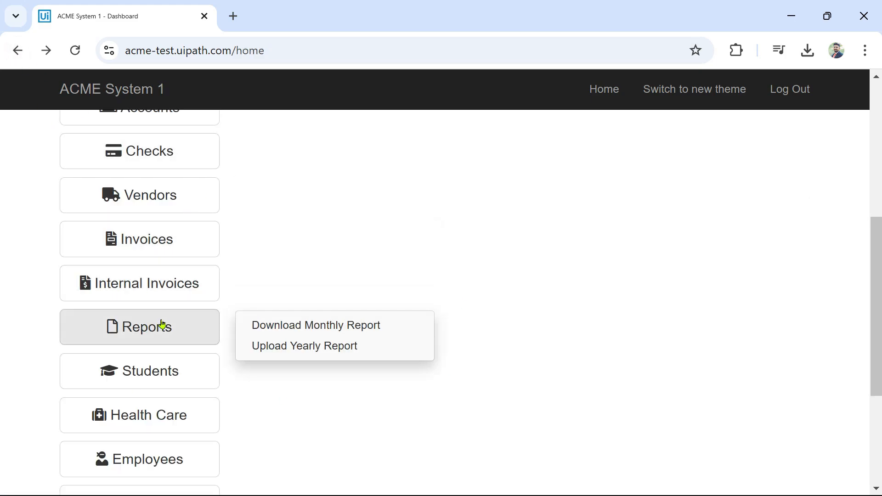
{"action": "left_click", "coordinate": [336, 326]}
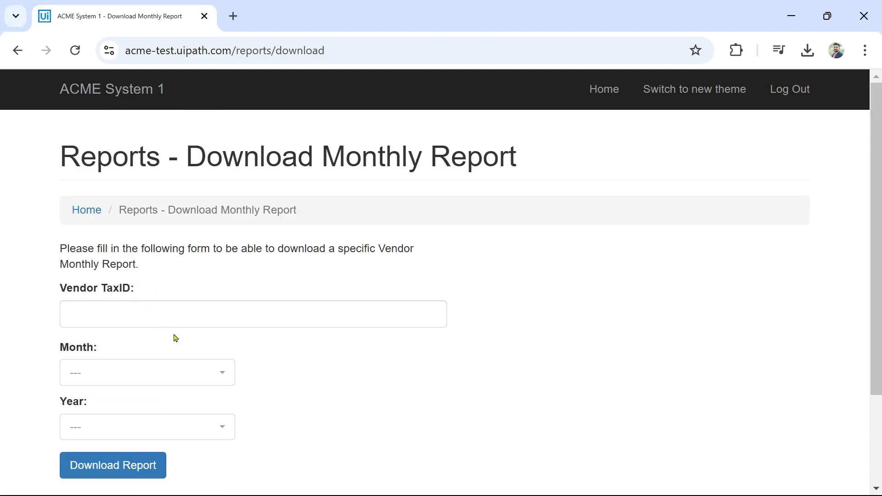
{"action": "scroll", "coordinate": [175, 337], "scroll_direction": "down", "scroll_amount": 2}
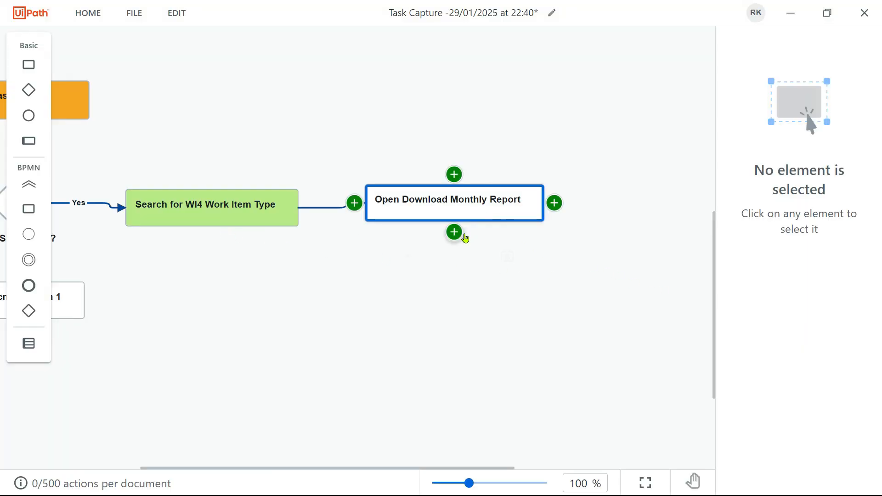
- In Task Capture, add a connected sequence after Open Download Monthly Report and name it "Enter the vendor tax id"
{"action": "left_click", "coordinate": [455, 233]}
{"action": "mouse_move", "coordinate": [555, 203]}
{"action": "left_click", "coordinate": [577, 177]}
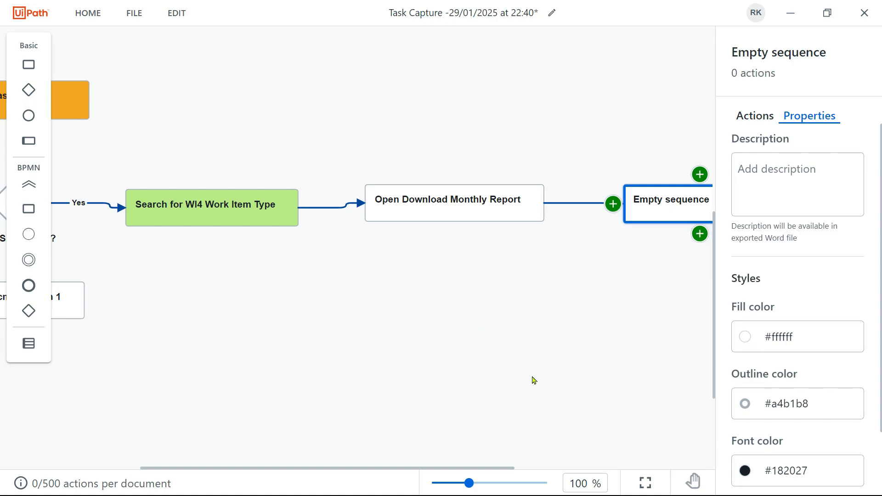
{"action": "left_click", "coordinate": [488, 467]}
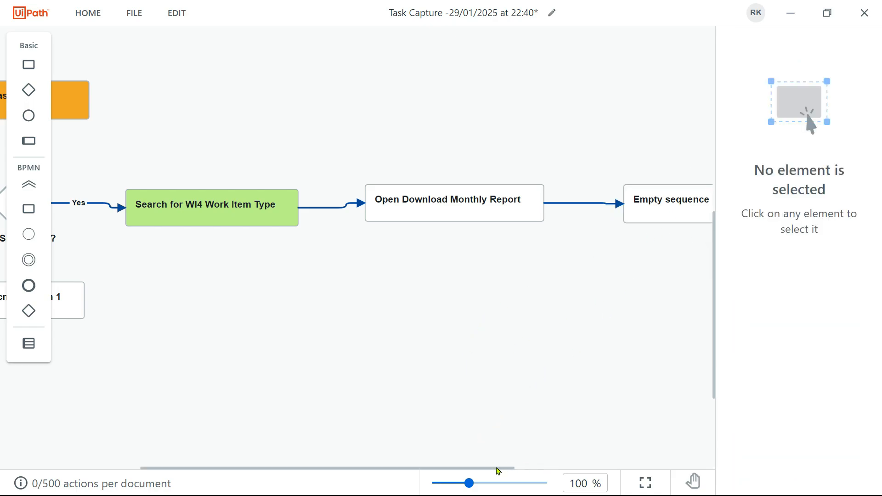
{"action": "left_click_drag", "start_coordinate": [498, 471], "coordinate": [593, 472]}
{"action": "left_click", "coordinate": [502, 198]}
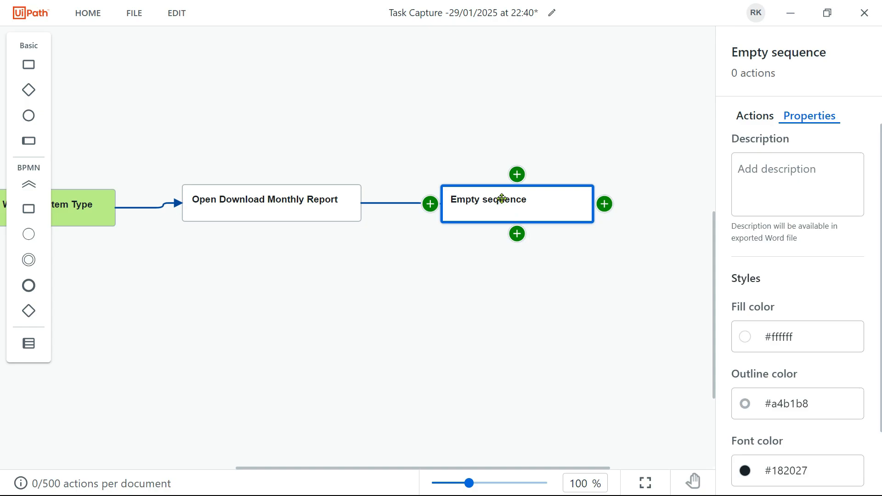
{"action": "left_click_drag", "start_coordinate": [501, 198], "coordinate": [499, 197]}
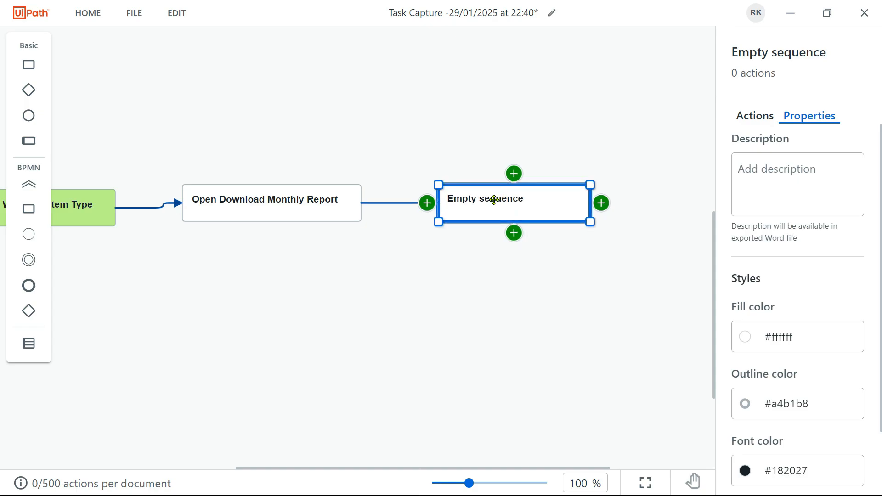
{"action": "double_click", "coordinate": [498, 198]}
{"action": "type", "text": "Ent"}
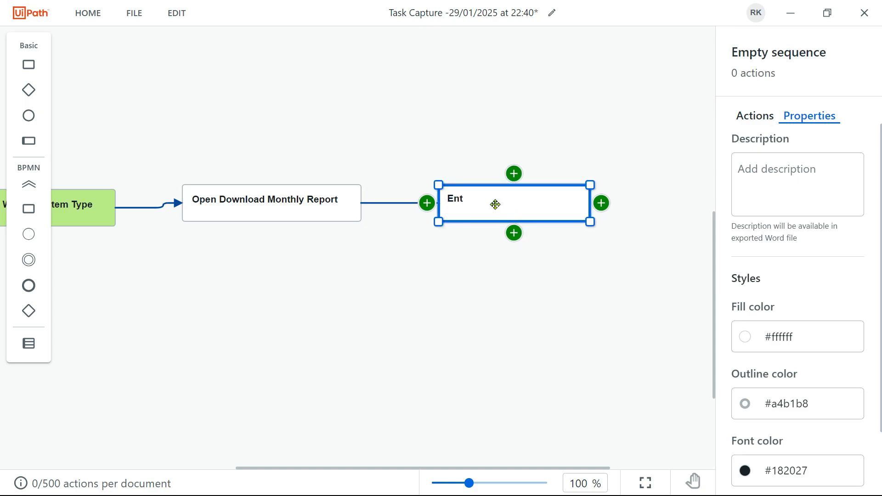
{"action": "type", "text": "er the vendor tax id"}
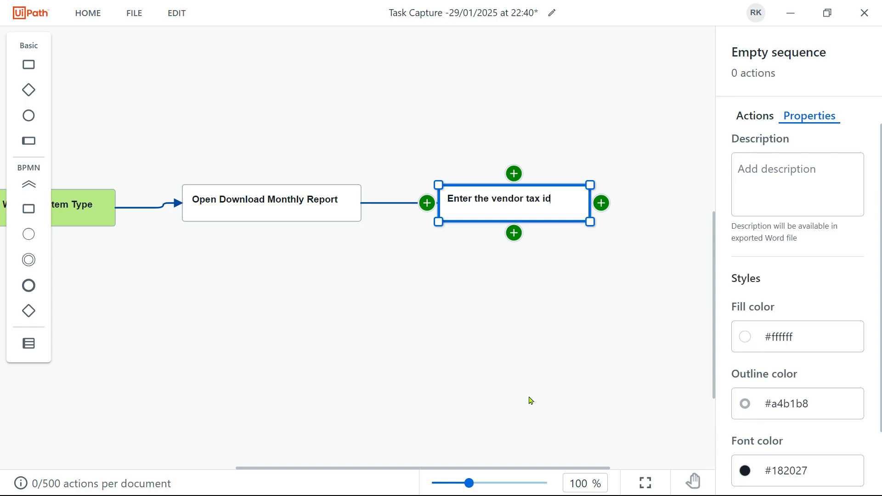
{"action": "key", "text": "alt+Tab"}
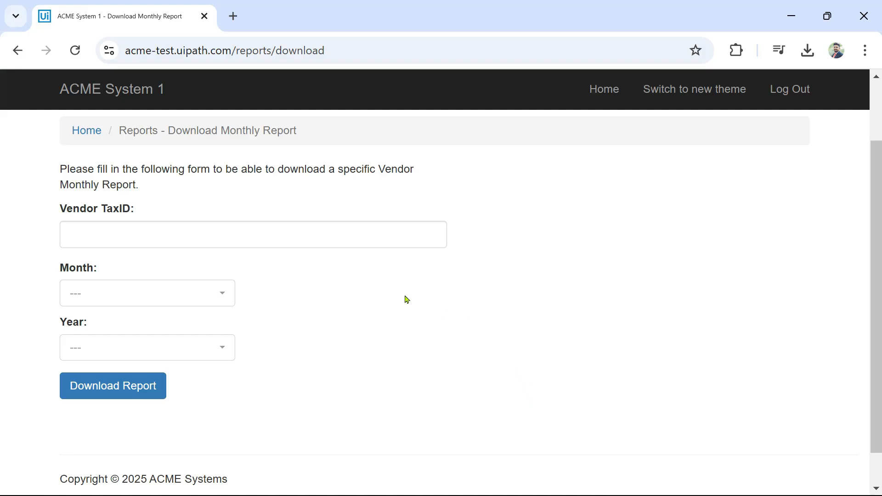
{"action": "key", "text": "alt+Tab"}
- Align the Open Download Monthly Report and Enter the vendor tax id boxes in a straight row with Search for WI4 Work Item Type
{"action": "scroll", "coordinate": [434, 343], "scroll_direction": "down", "scroll_amount": 5}
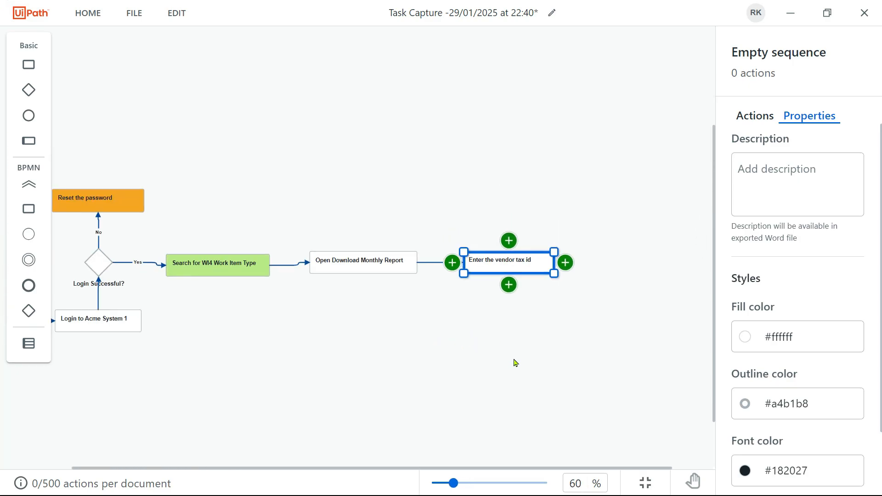
{"action": "scroll", "coordinate": [518, 365], "scroll_direction": "up", "scroll_amount": 2}
{"action": "left_click", "coordinate": [374, 271]}
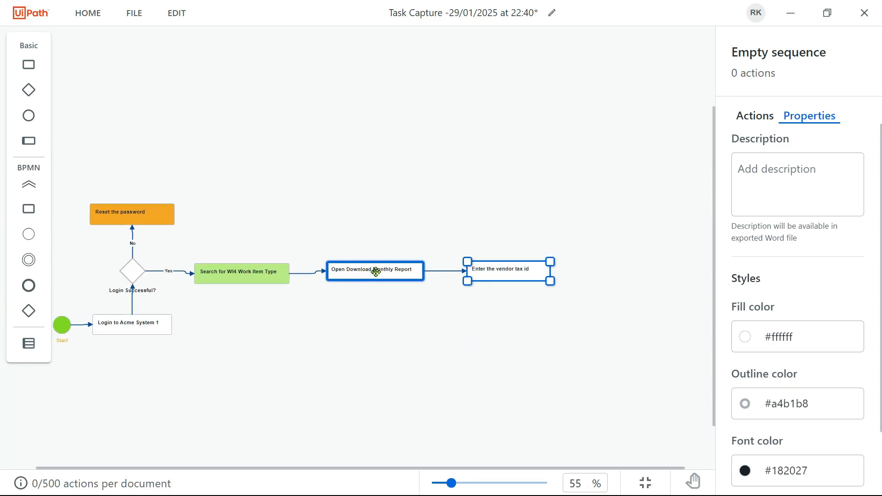
{"action": "left_click_drag", "start_coordinate": [508, 271], "coordinate": [512, 273]}
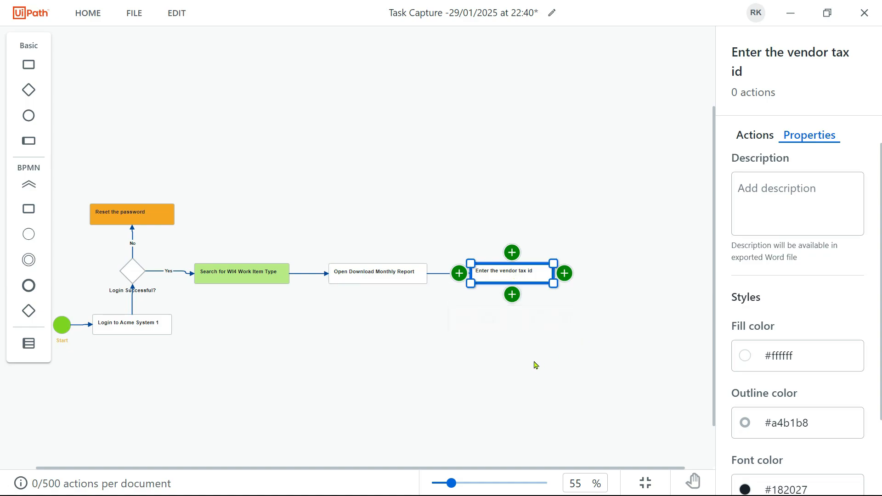
{"action": "left_click", "coordinate": [534, 365]}
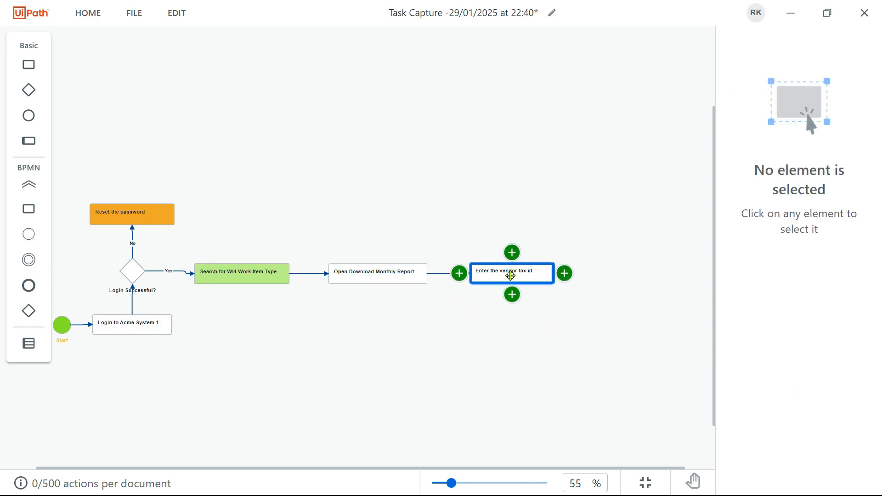
{"action": "scroll", "coordinate": [509, 360], "scroll_direction": "up", "scroll_amount": 5}
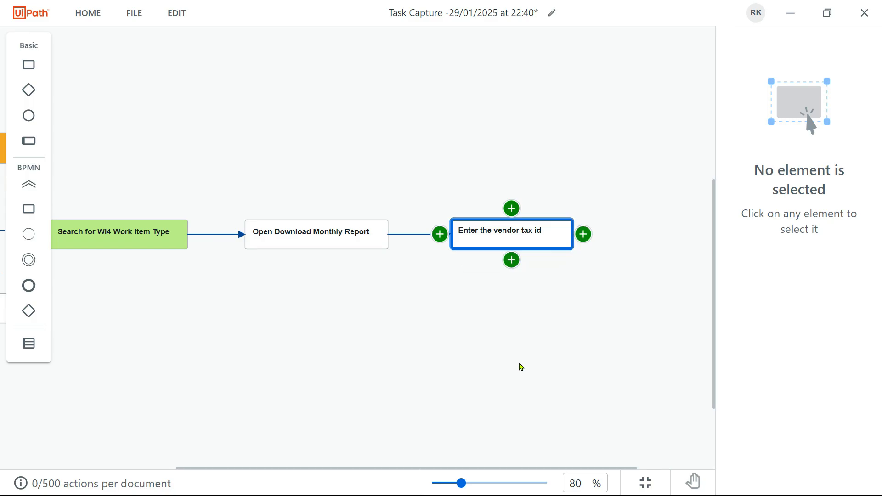
- In ACME System 1, enter the vendor's tax ID, choose January 2024 and download the monthly report
{"action": "key", "text": "alt+Tab"}
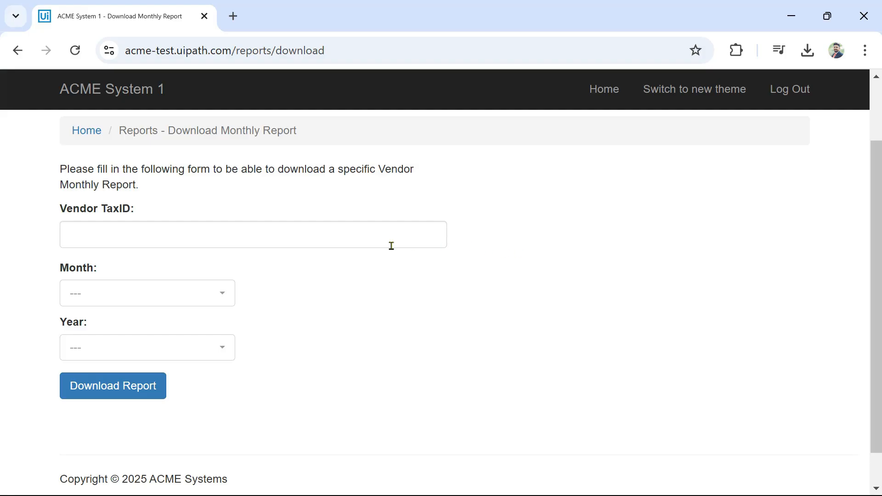
{"action": "left_click", "coordinate": [125, 240]}
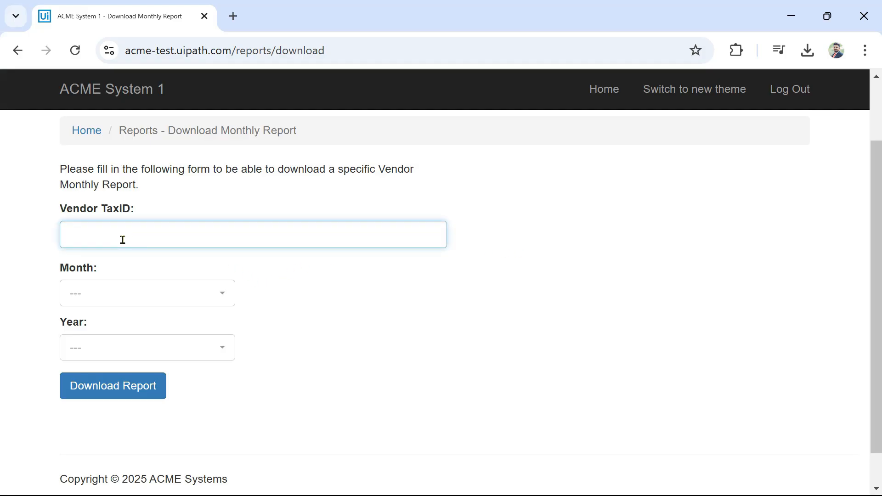
{"action": "type", "text": "FR329083"}
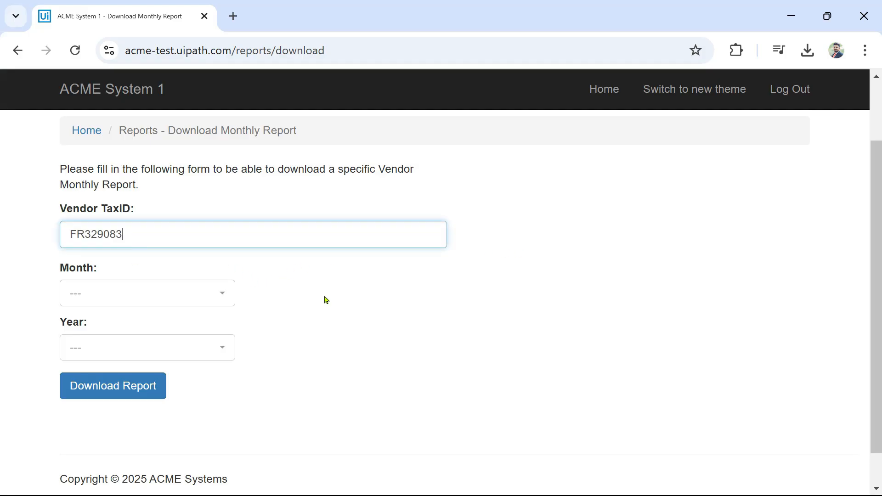
{"action": "left_click", "coordinate": [174, 302]}
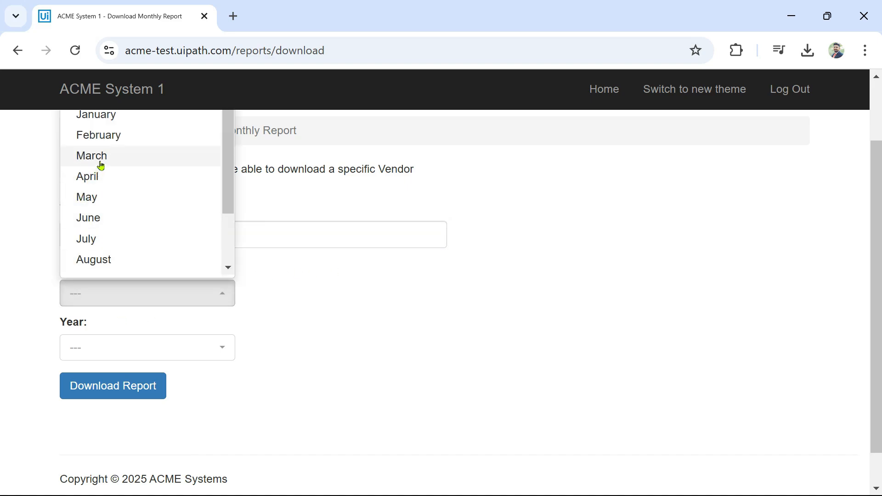
{"action": "scroll", "coordinate": [118, 170], "scroll_direction": "up", "scroll_amount": 2}
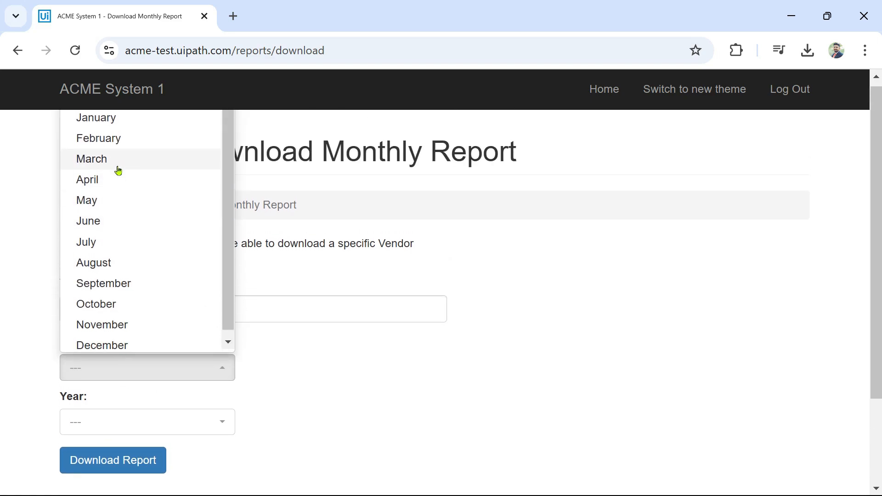
{"action": "left_click", "coordinate": [104, 120]}
{"action": "scroll", "coordinate": [372, 334], "scroll_direction": "down", "scroll_amount": 2}
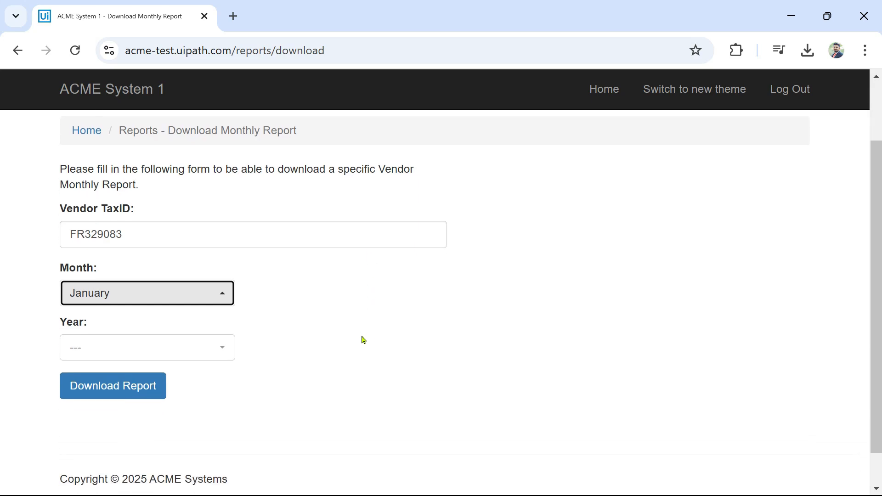
{"action": "left_click", "coordinate": [207, 354]}
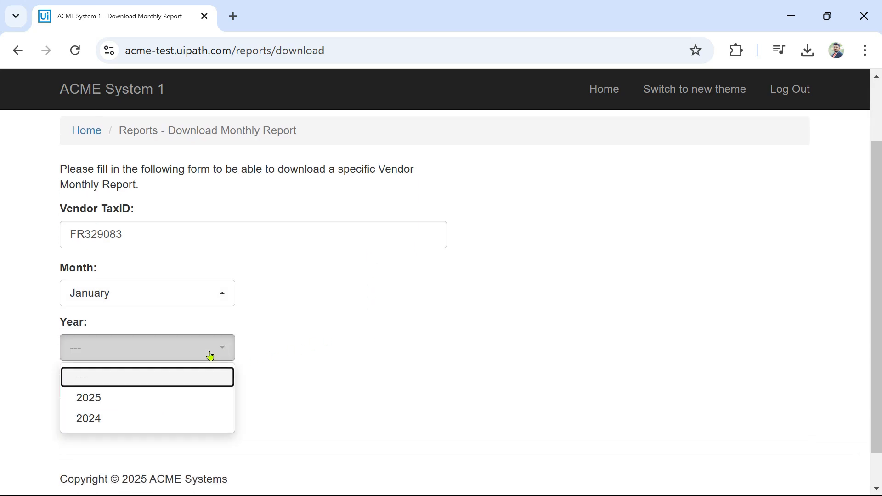
{"action": "left_click", "coordinate": [87, 423]}
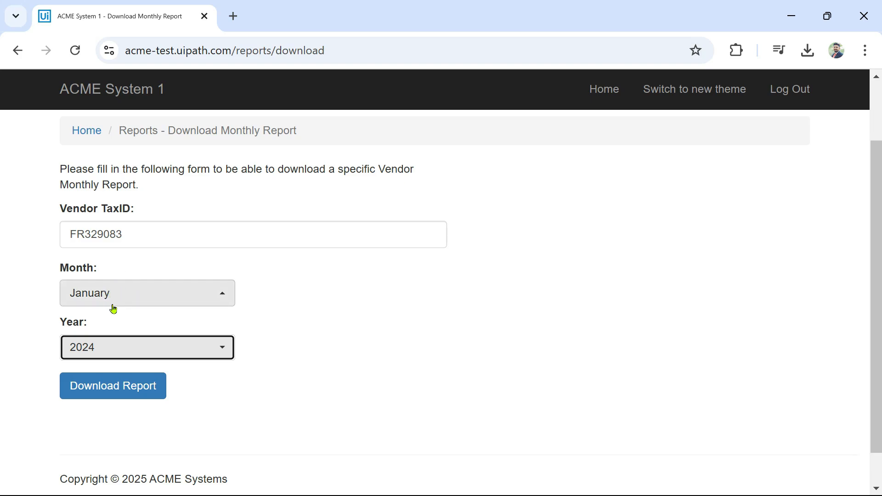
{"action": "left_click", "coordinate": [98, 393]}
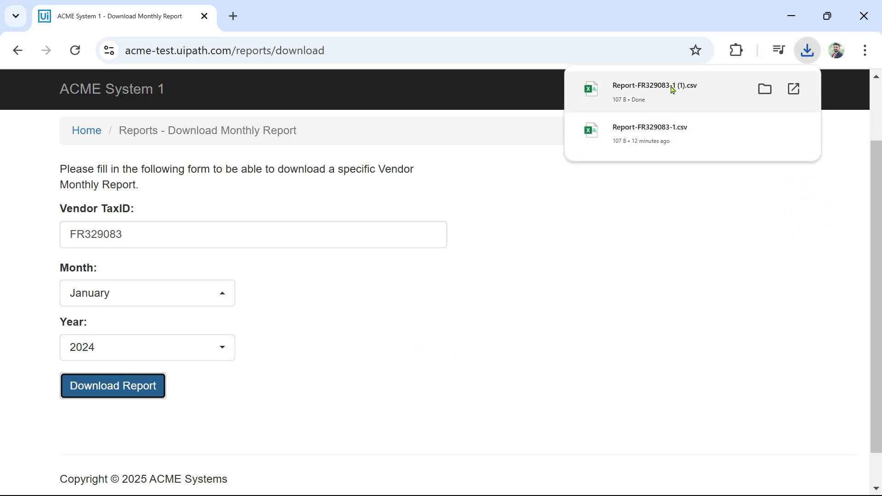
- Try to download the same vendor's report for February 2024
{"action": "left_click", "coordinate": [193, 295]}
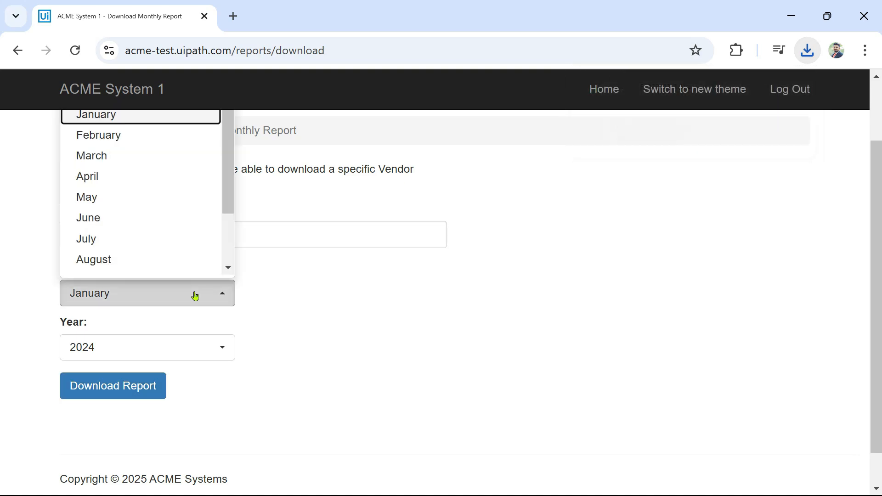
{"action": "scroll", "coordinate": [110, 182], "scroll_direction": "up", "scroll_amount": 2}
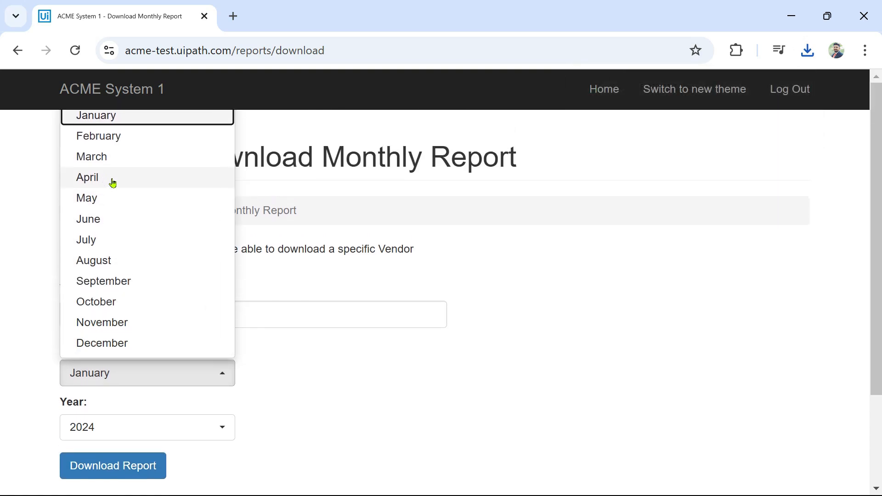
{"action": "left_click", "coordinate": [108, 141]}
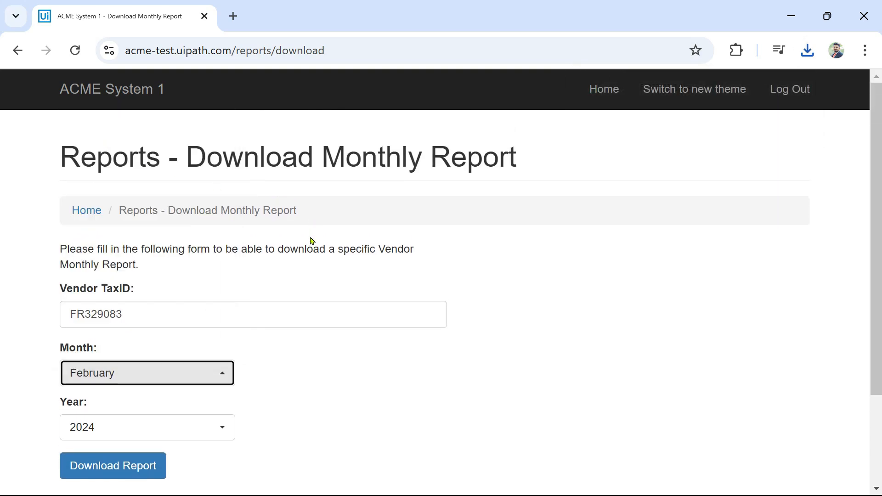
{"action": "left_click", "coordinate": [110, 466]}
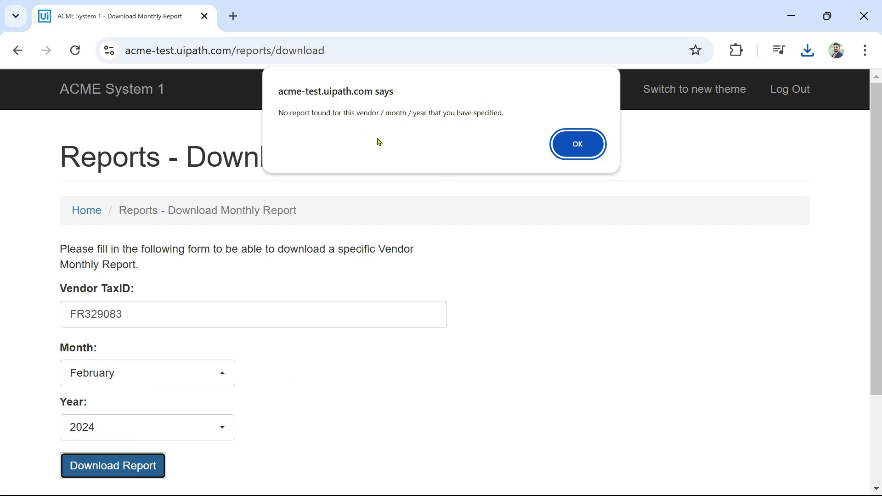
{"action": "left_click", "coordinate": [589, 147]}
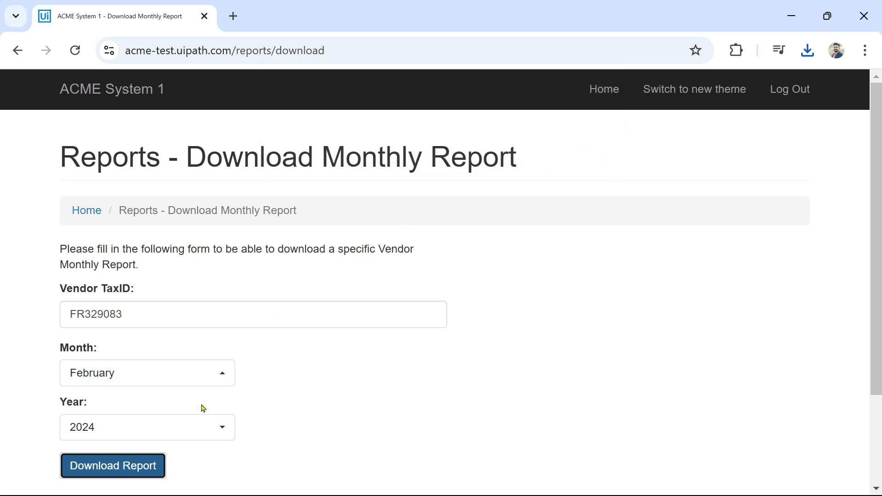
- Download the vendor's report for March 2024 and check it in the browser's recent downloads
{"action": "left_click", "coordinate": [208, 385]}
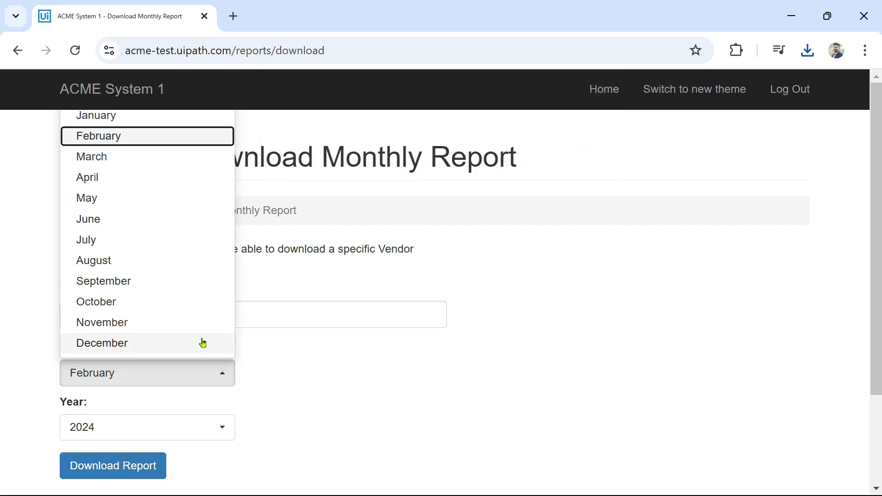
{"action": "left_click", "coordinate": [115, 157]}
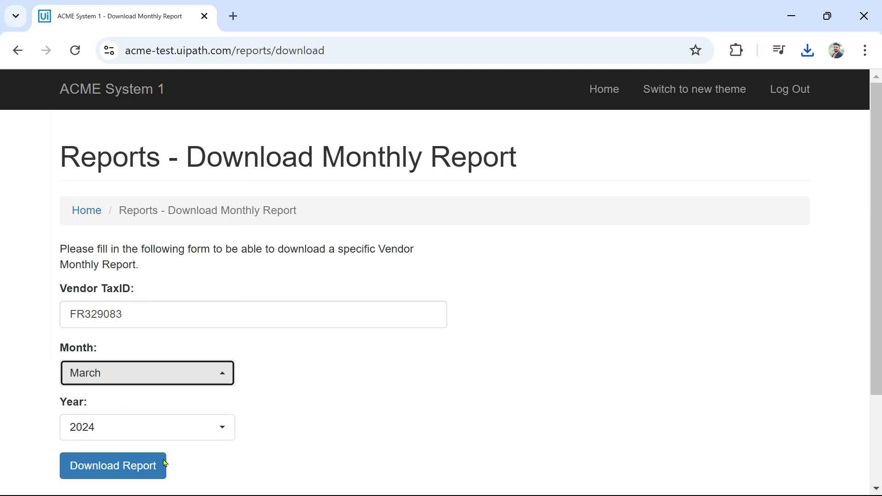
{"action": "left_click", "coordinate": [133, 466]}
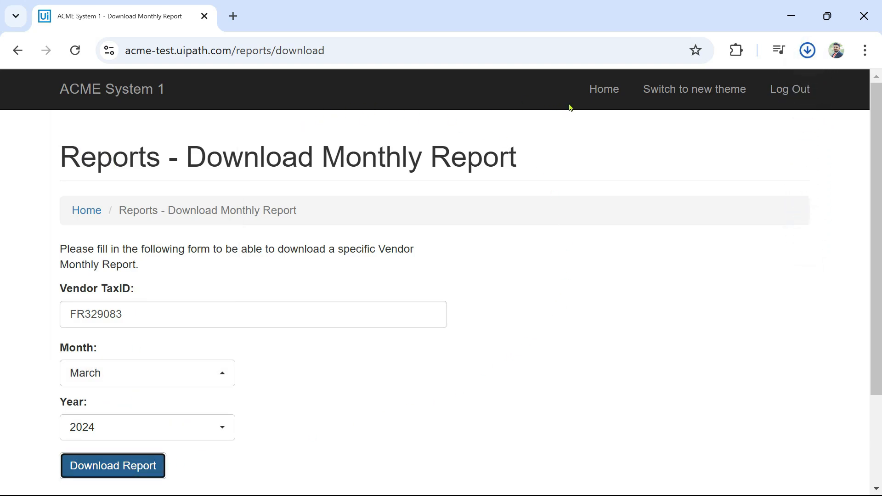
{"action": "left_click", "coordinate": [797, 54]}
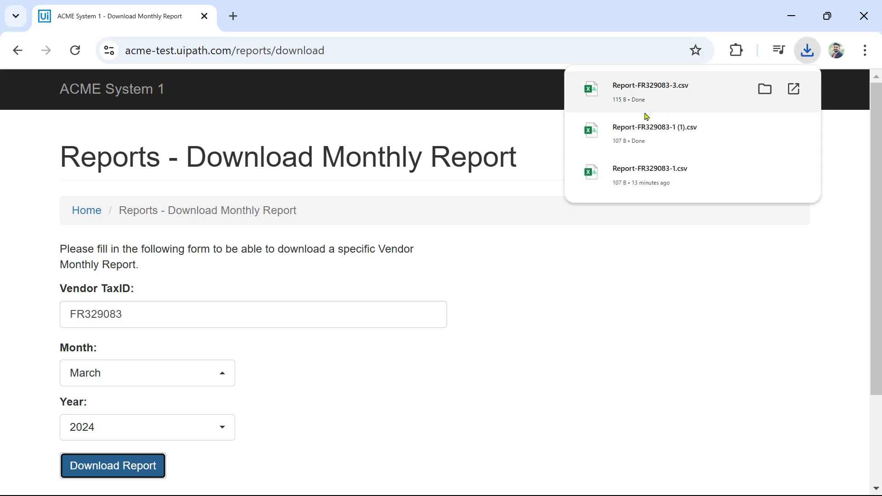
- Download the vendor's reports for April 2024 and May 2024
{"action": "left_click", "coordinate": [169, 380]}
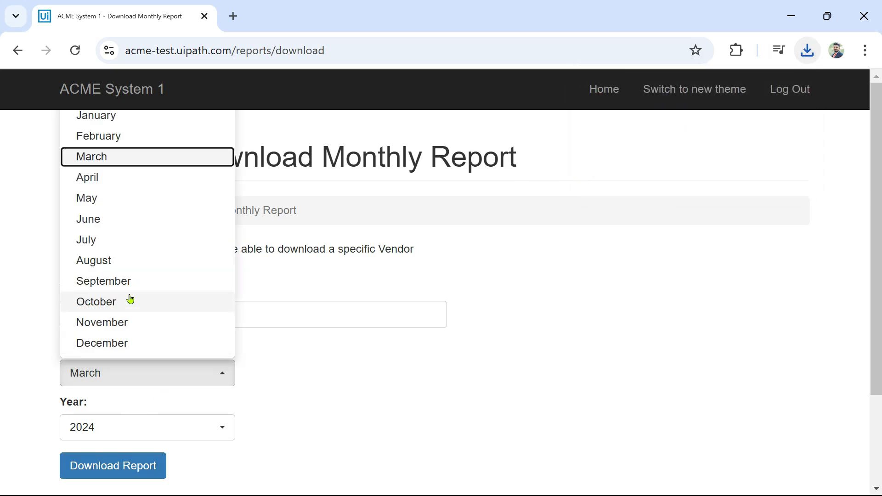
{"action": "left_click", "coordinate": [99, 183]}
{"action": "left_click", "coordinate": [95, 467]}
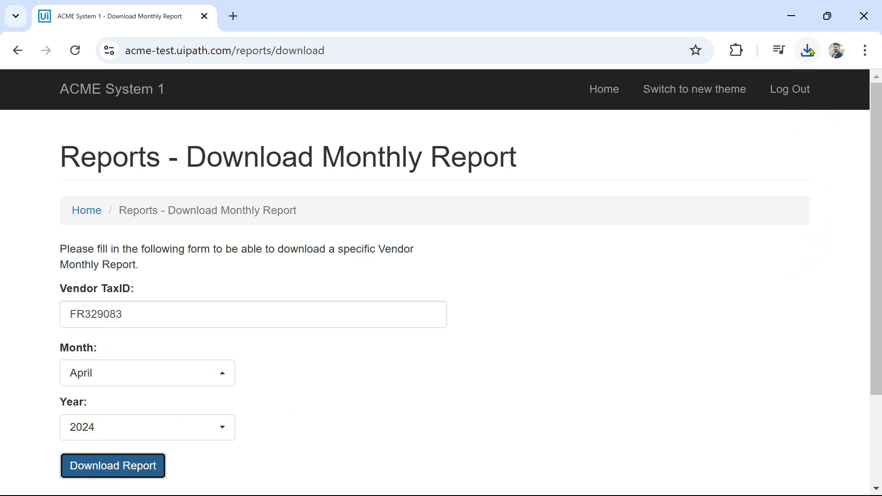
{"action": "left_click", "coordinate": [143, 381]}
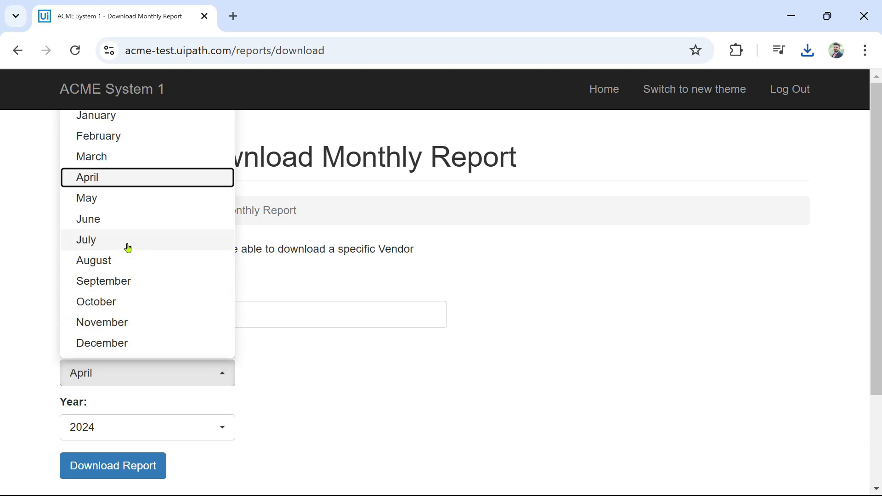
{"action": "left_click", "coordinate": [96, 199]}
{"action": "left_click", "coordinate": [115, 466]}
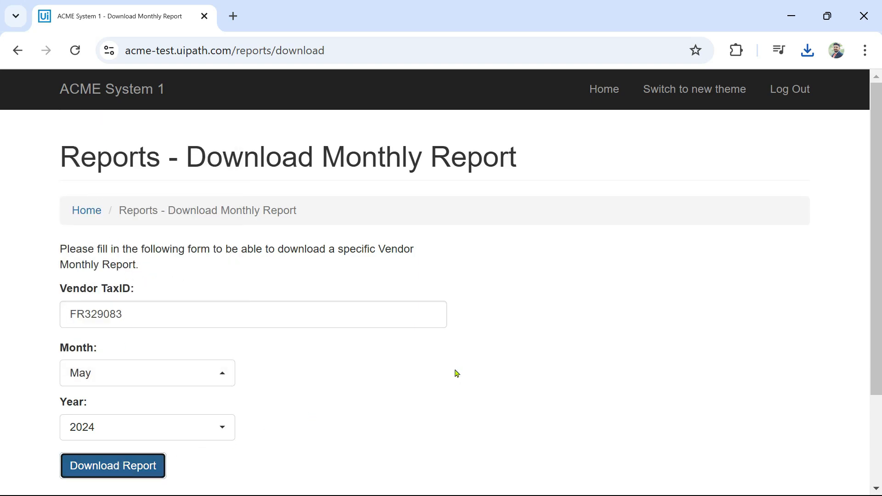
- Try to download the vendor's report for June 2024
{"action": "left_click", "coordinate": [137, 373]}
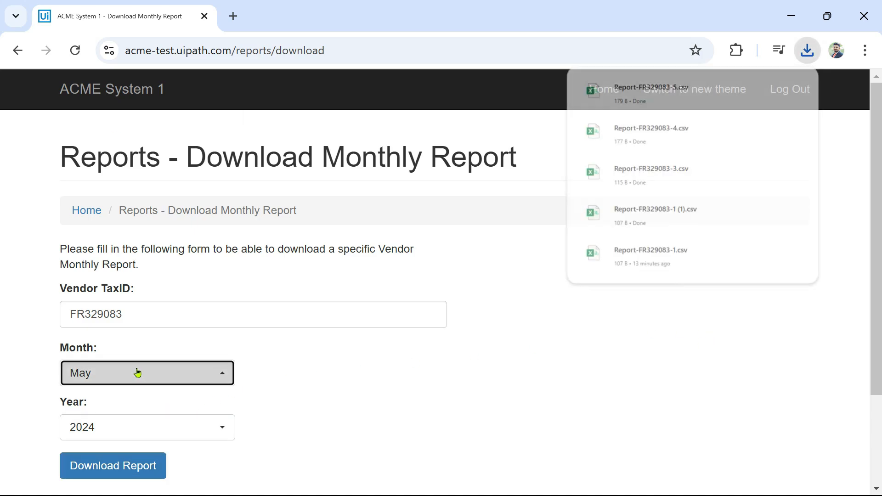
{"action": "left_click", "coordinate": [95, 220]}
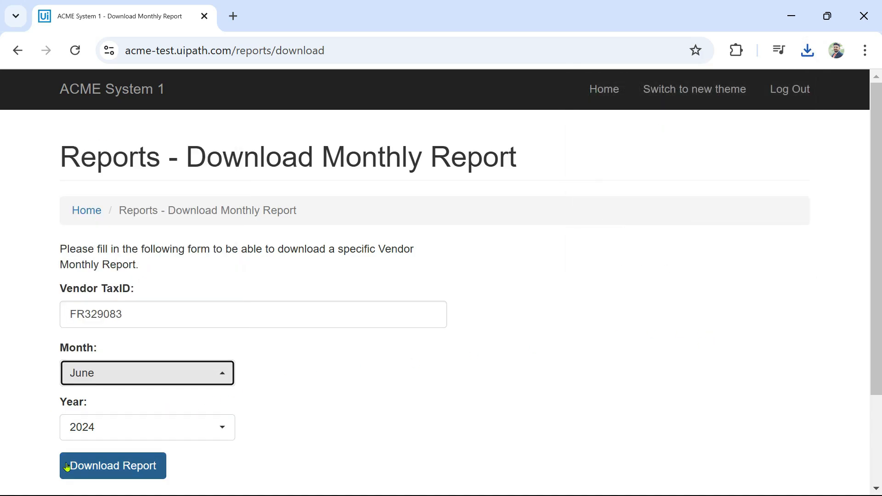
{"action": "left_click", "coordinate": [95, 466]}
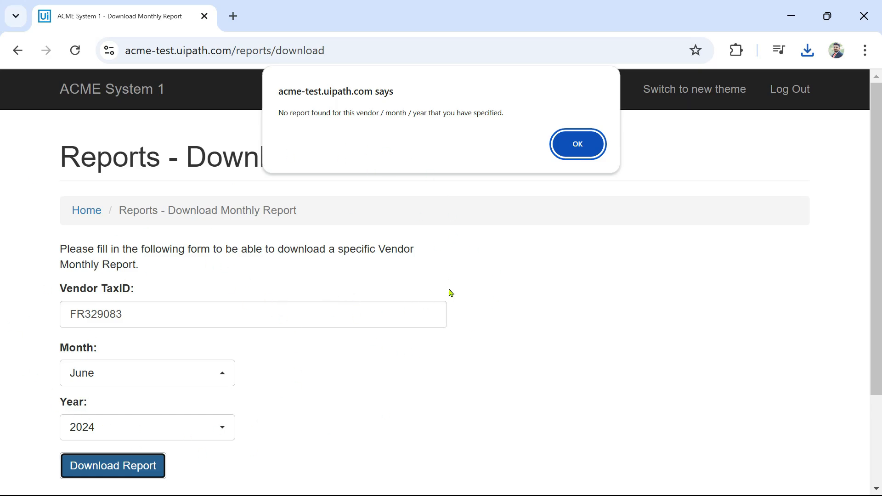
- In Task Capture, add a connected sequence below the Enter the vendor tax id box
{"action": "key", "text": "alt+Tab"}
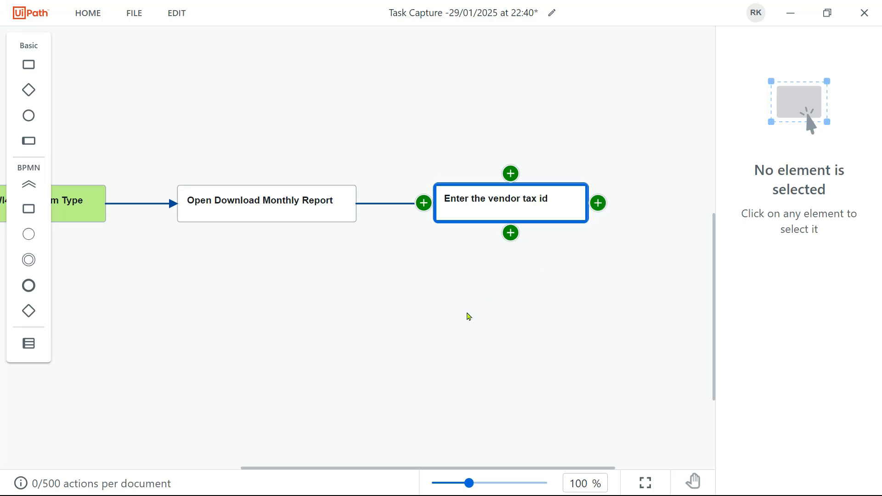
{"action": "left_click", "coordinate": [511, 235]}
{"action": "left_click", "coordinate": [487, 258]}
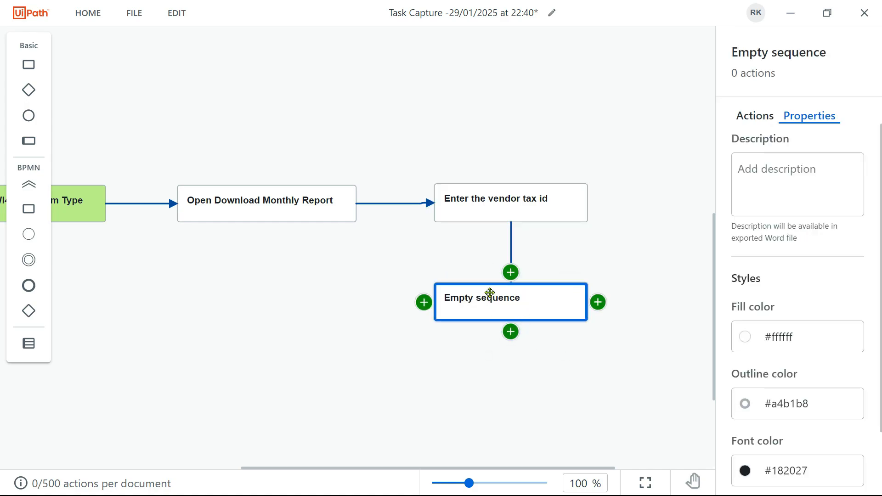
- Try to name the new sequence "Download Report for previous year from Jan to Dec" and make its box narrower and taller
{"action": "double_click", "coordinate": [487, 300]}
{"action": "type", "text": "D"}
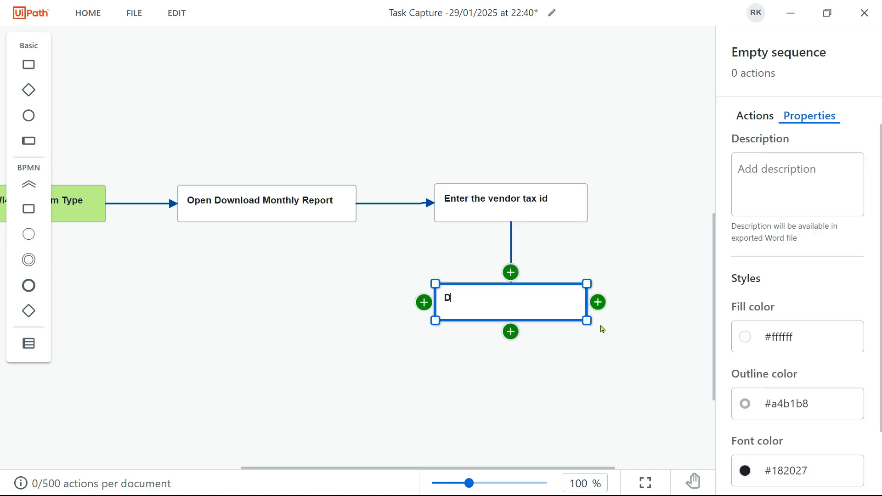
{"action": "type", "text": "ownload Report for"}
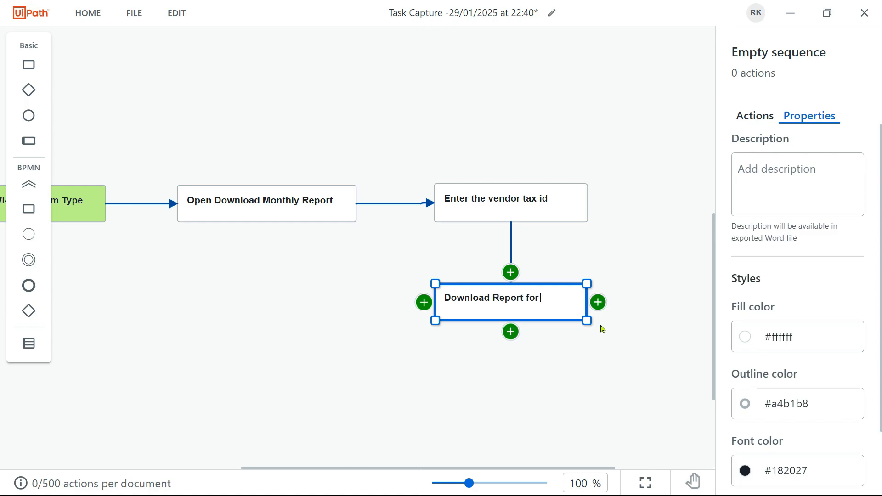
{"action": "type", "text": " previous year "}
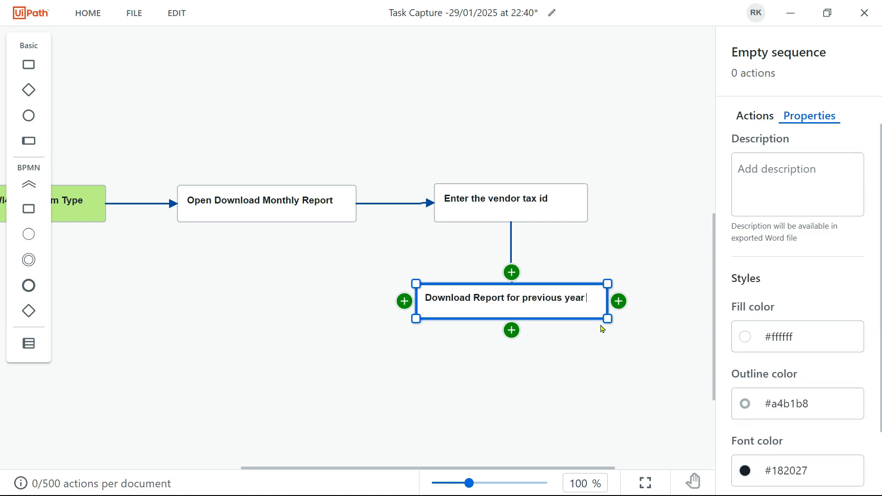
{"action": "type", "text": "from ja"}
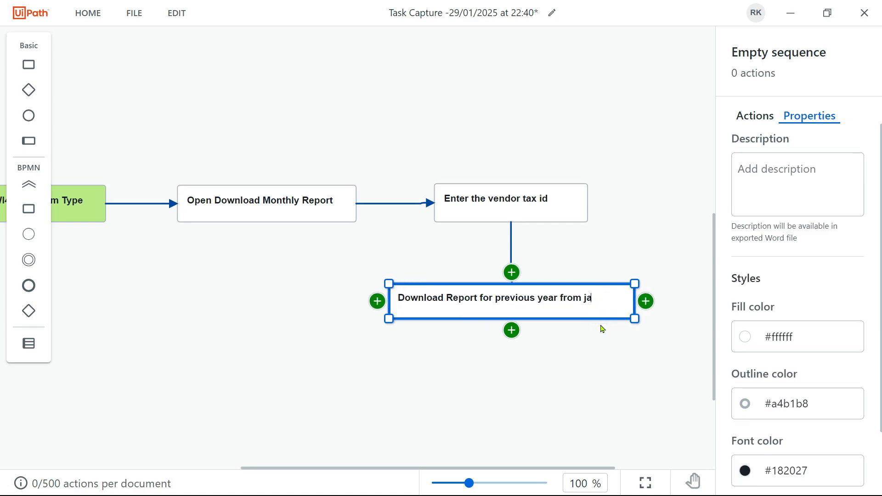
{"action": "type", "text": "n to Dec"}
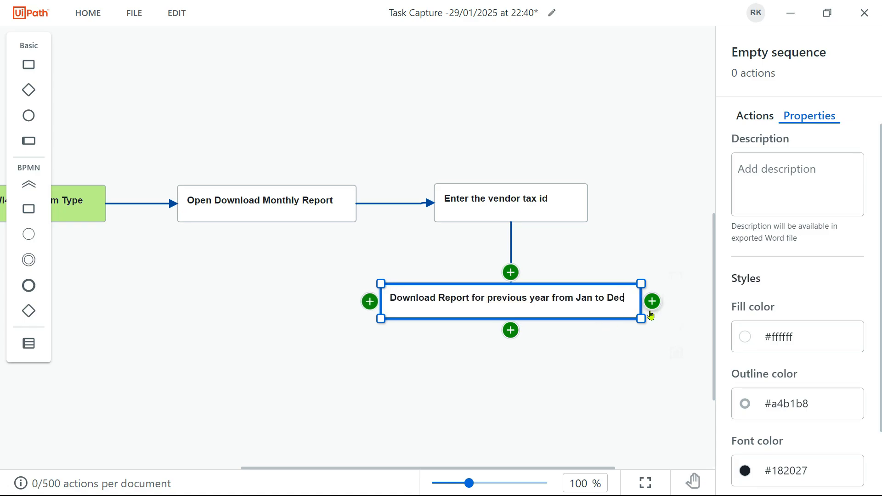
{"action": "left_click_drag", "start_coordinate": [642, 319], "coordinate": [554, 356]}
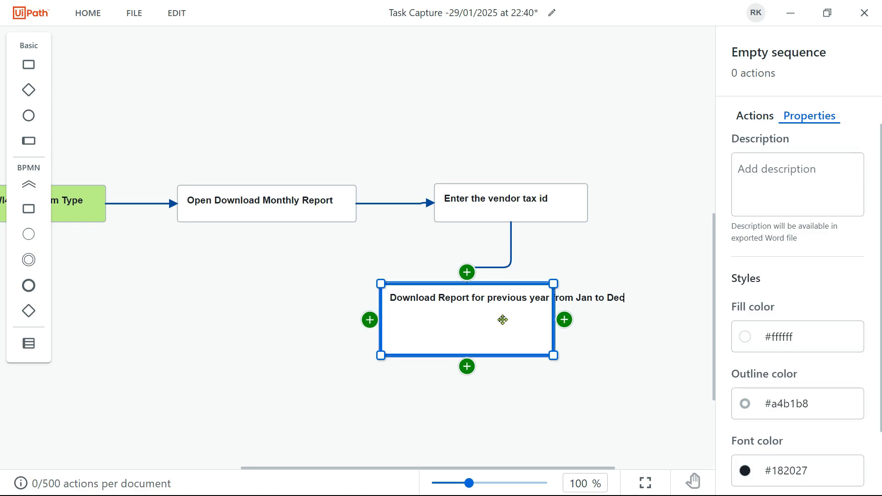
{"action": "left_click", "coordinate": [615, 331]}
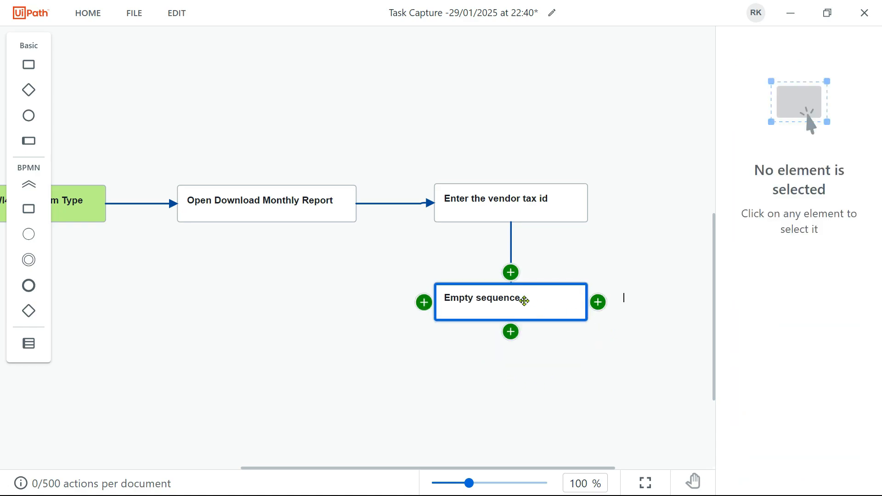
{"action": "left_click_drag", "start_coordinate": [524, 299], "coordinate": [518, 294]}
{"action": "left_click", "coordinate": [570, 363]}
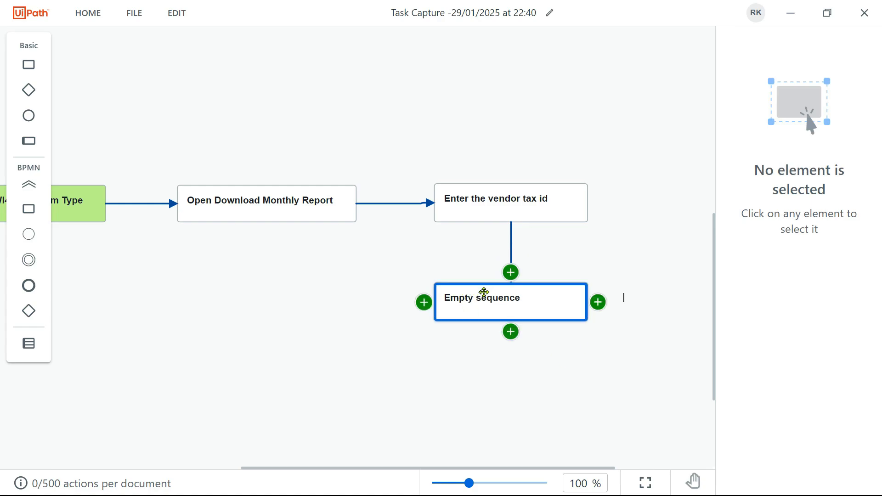
- Delete the empty sequence below the Enter the vendor tax id box
{"action": "left_click", "coordinate": [484, 304]}
{"action": "left_click_drag", "start_coordinate": [484, 305], "coordinate": [484, 299]}
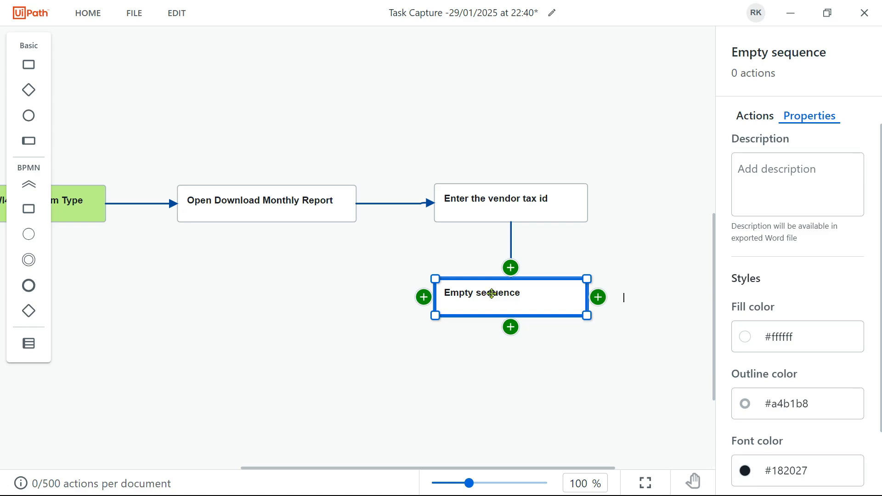
{"action": "left_click", "coordinate": [544, 379]}
{"action": "left_click", "coordinate": [528, 287]}
{"action": "double_click", "coordinate": [526, 294]}
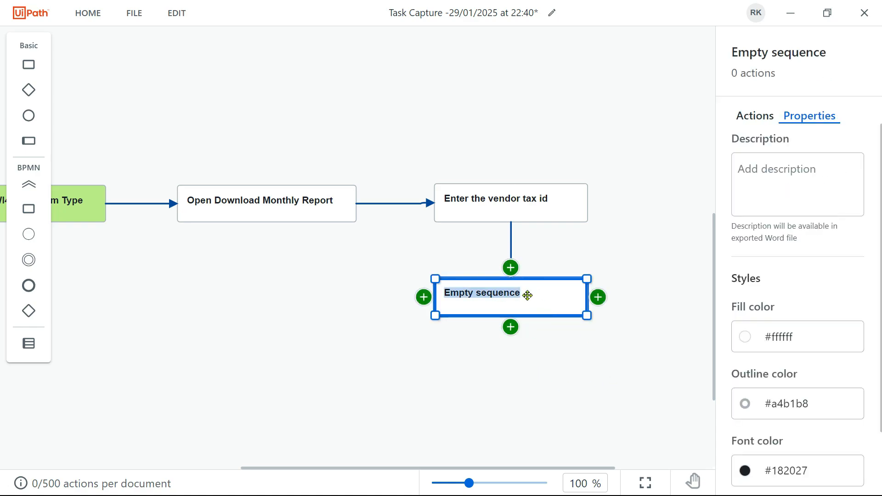
{"action": "key", "text": "BackSpace"}
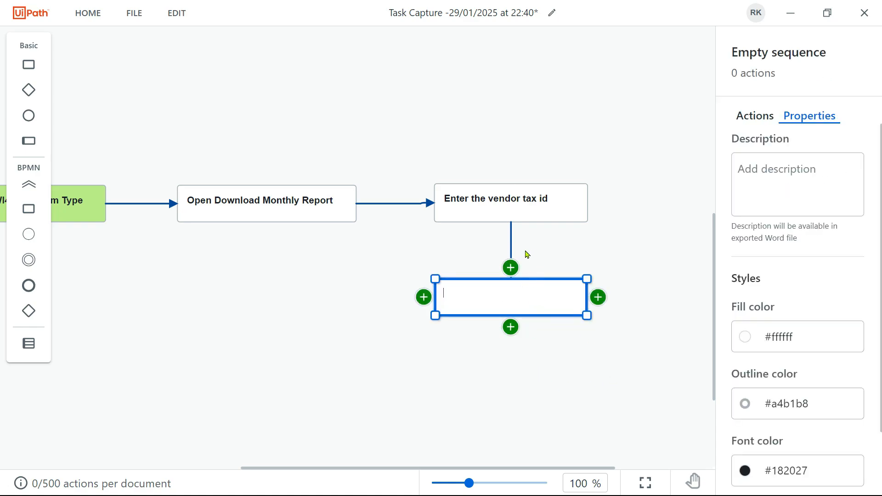
{"action": "key", "text": "Delete"}
- Add a new connected sequence below the Enter the vendor tax id box
{"action": "mouse_move", "coordinate": [501, 215]}
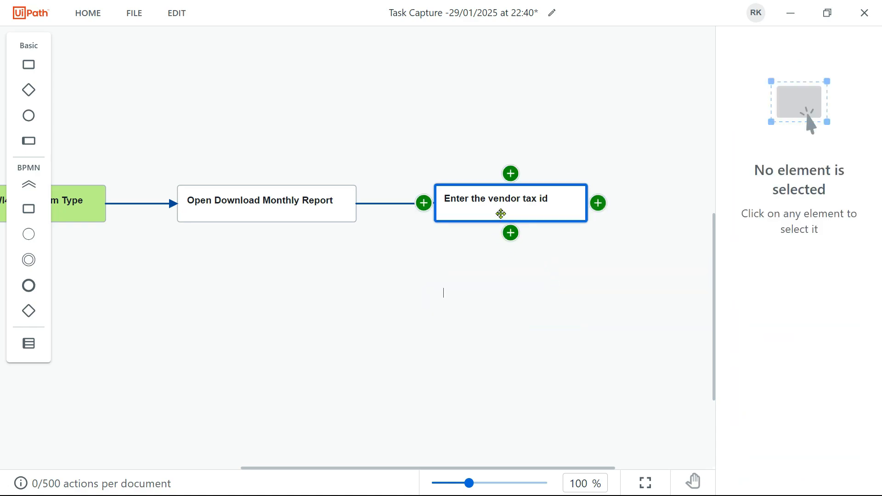
{"action": "mouse_move", "coordinate": [512, 237]}
{"action": "left_click", "coordinate": [488, 256]}
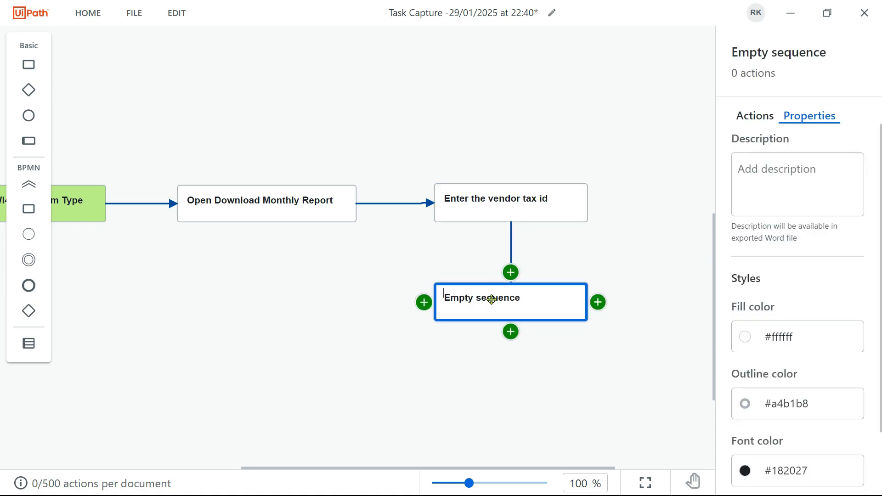
{"action": "left_click", "coordinate": [492, 298]}
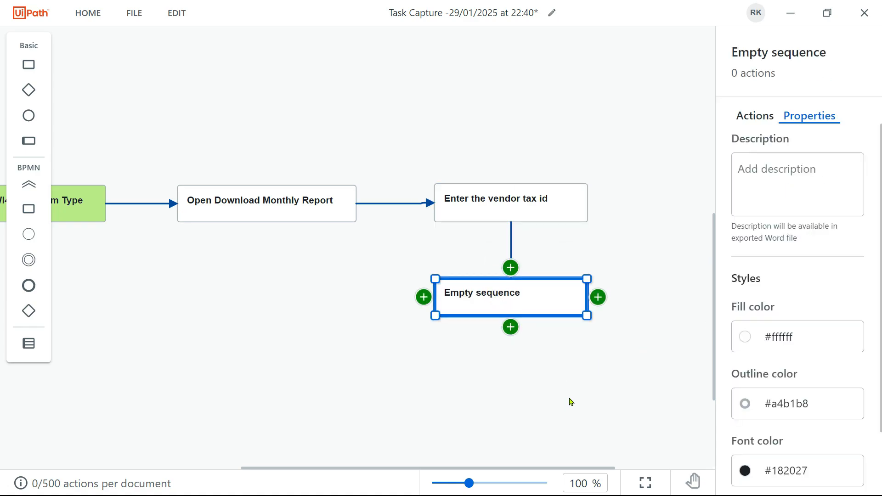
{"action": "left_click", "coordinate": [571, 402]}
- Name the new sequence "Download Report for the vendor for previous Year from Jan to Dec"
{"action": "double_click", "coordinate": [501, 290]}
{"action": "type", "text": "D"}
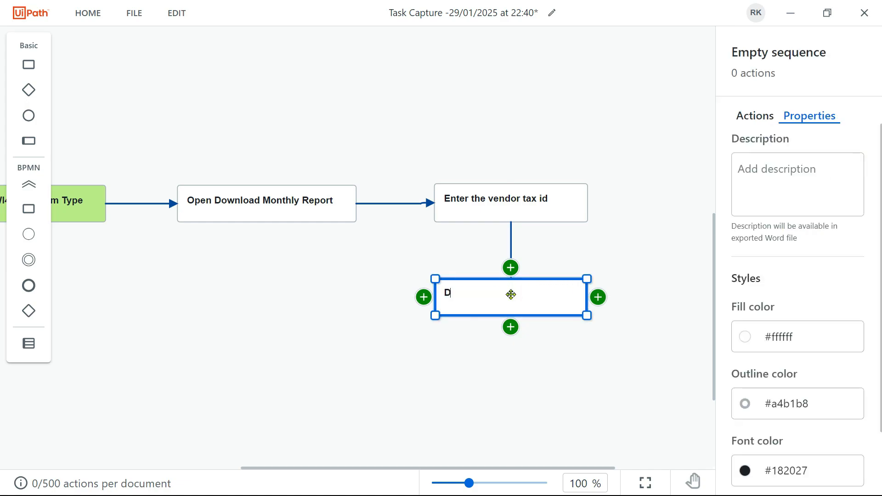
{"action": "type", "text": "ownload Report for t"}
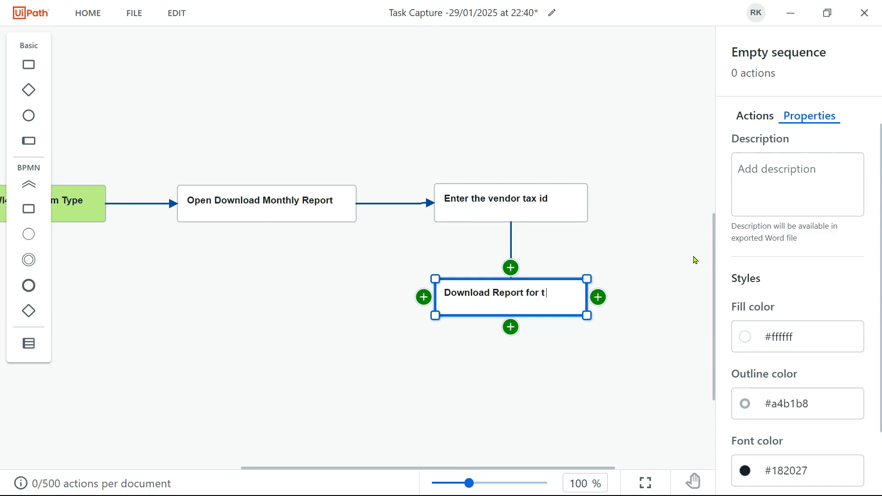
{"action": "type", "text": "he ven"}
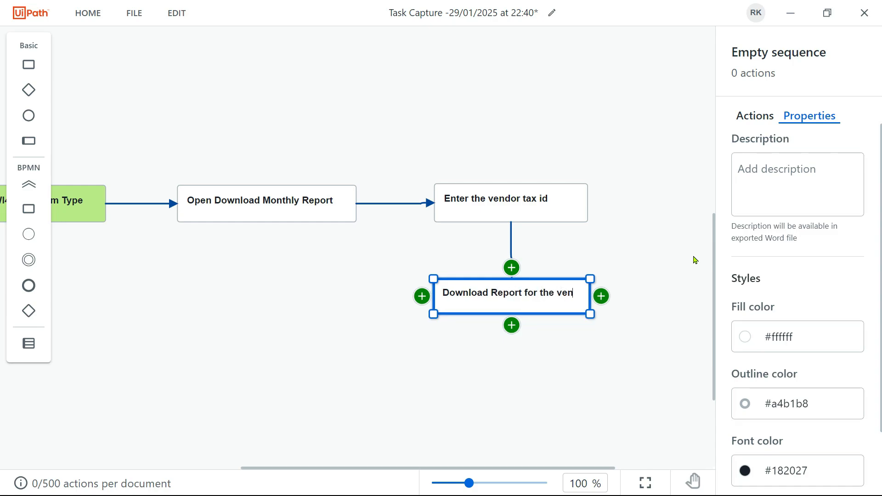
{"action": "type", "text": "dor for previo"}
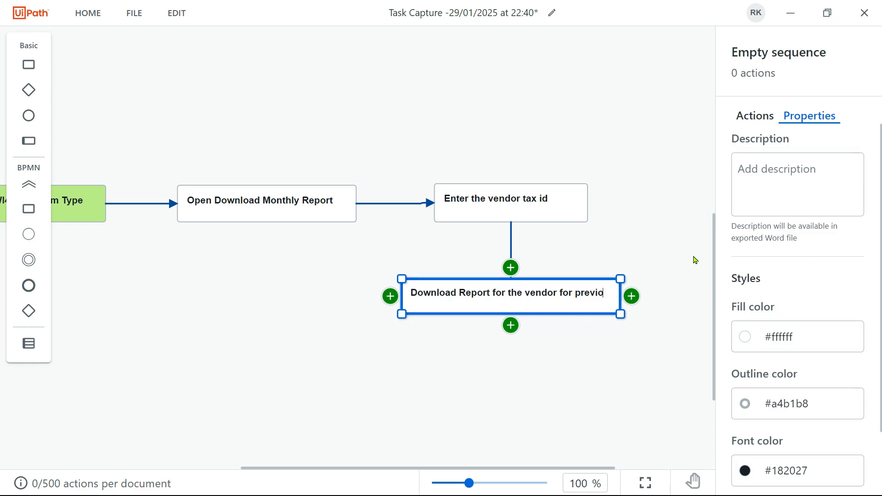
{"action": "type", "text": "us Year from"}
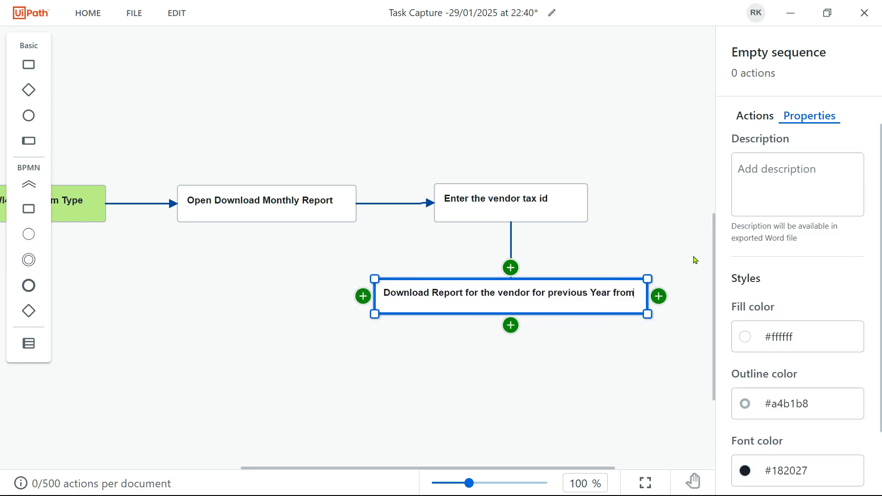
{"action": "type", "text": " Jan to Dec"}
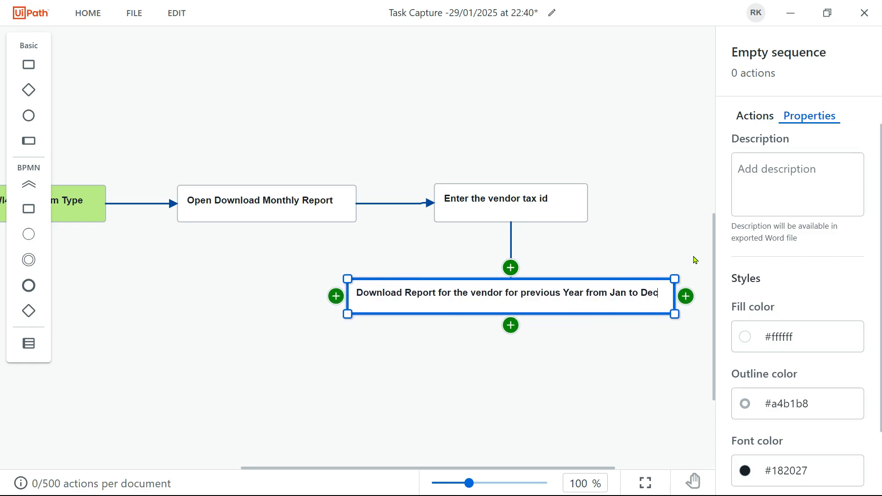
{"action": "left_click", "coordinate": [606, 355]}
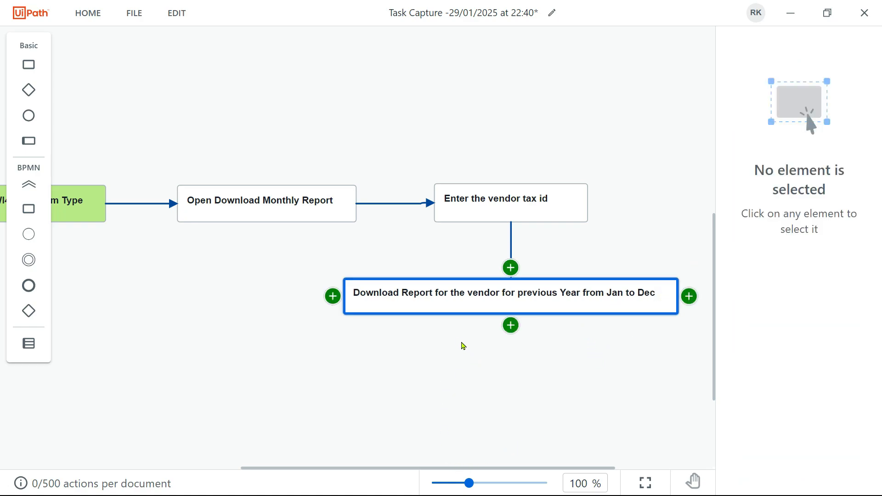
- Add a connected decision below the Download Report box and name it "Report Available"
{"action": "mouse_move", "coordinate": [511, 326]}
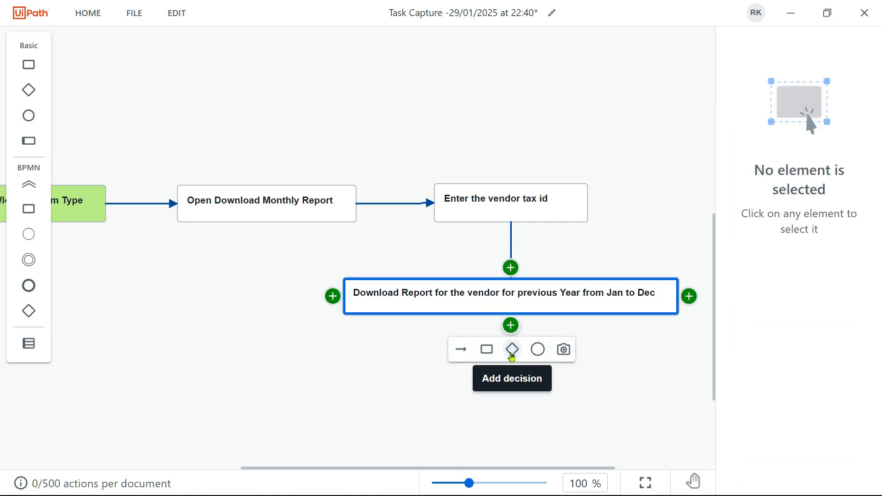
{"action": "left_click", "coordinate": [512, 350]}
{"action": "scroll", "coordinate": [375, 367], "scroll_direction": "down", "scroll_amount": 3}
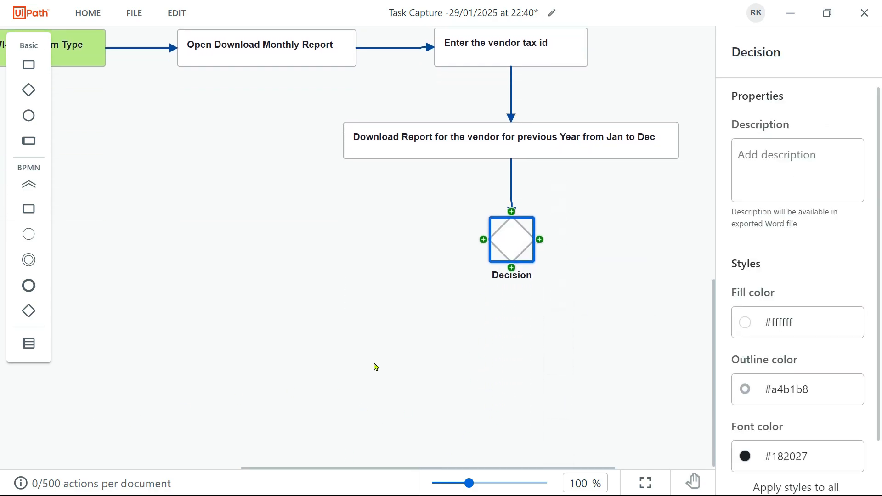
{"action": "double_click", "coordinate": [503, 276]}
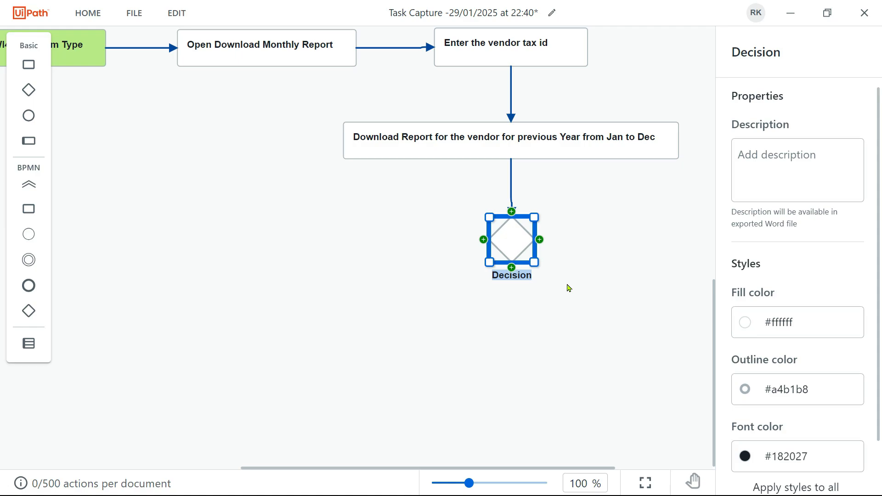
{"action": "type", "text": "Rep"}
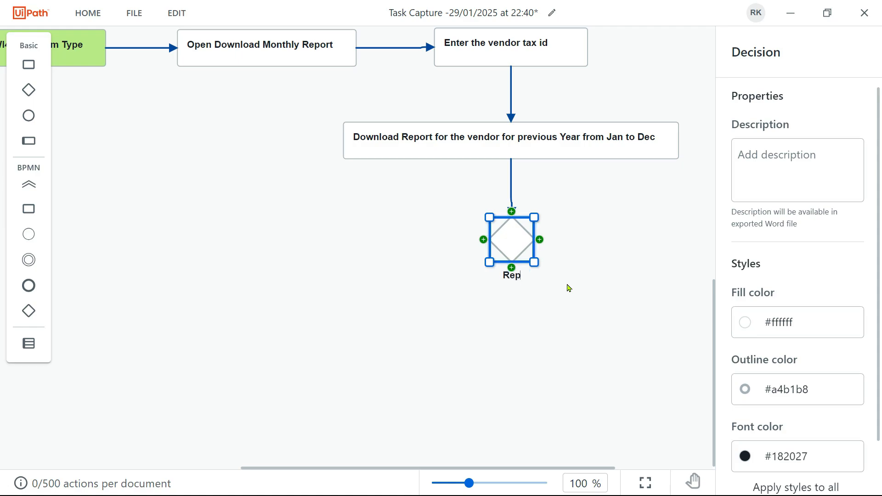
{"action": "type", "text": "ort Available"}
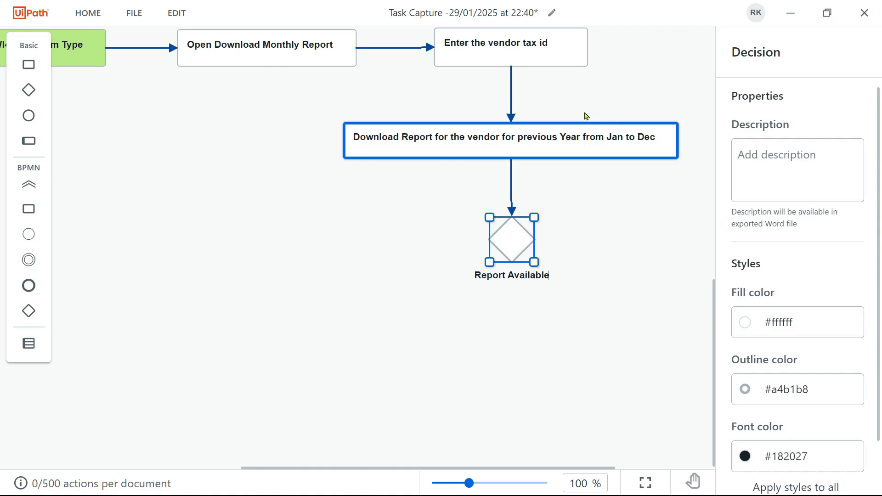
- Add a connected sequence below the Report Available decision and label its connector "YEs"
{"action": "mouse_move", "coordinate": [515, 277]}
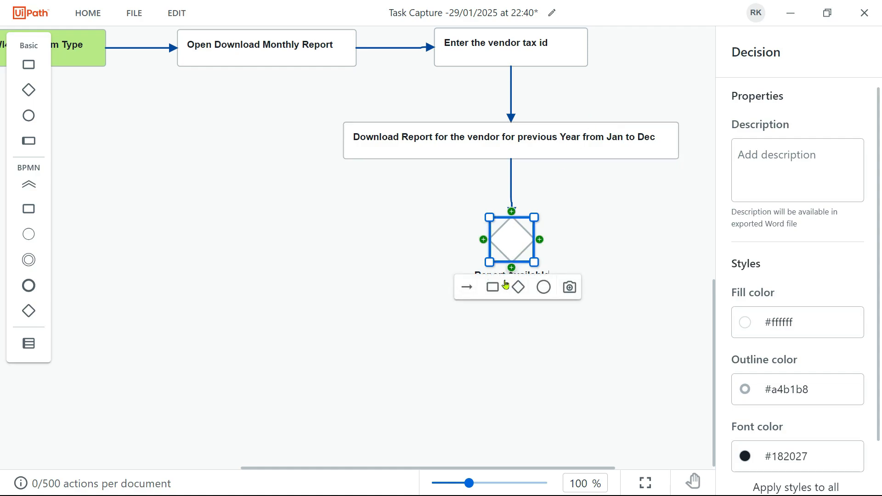
{"action": "left_click", "coordinate": [493, 288]}
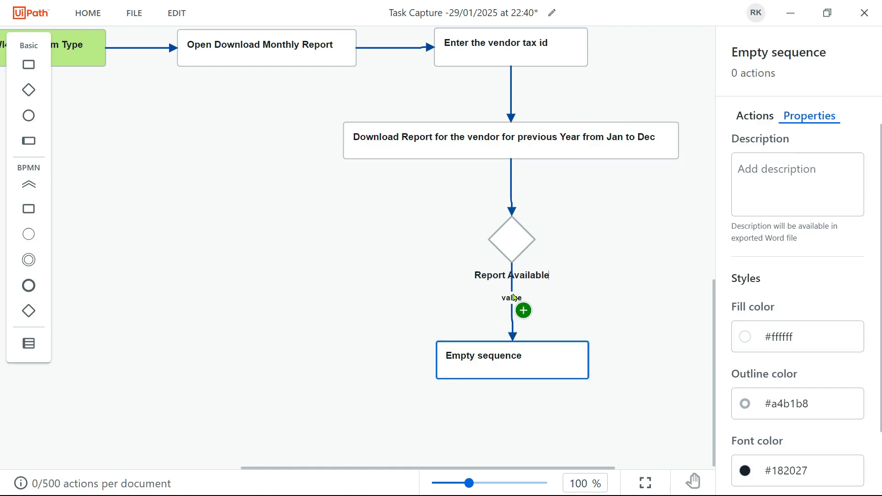
{"action": "double_click", "coordinate": [513, 299]}
{"action": "type", "text": "YEs"}
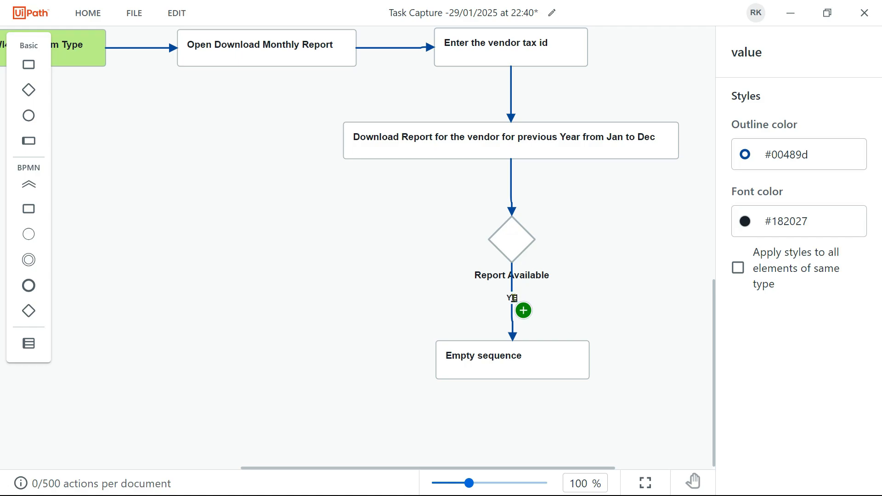
- Rename the decision "Report Available?" and fill it with yellow
{"action": "double_click", "coordinate": [547, 278]}
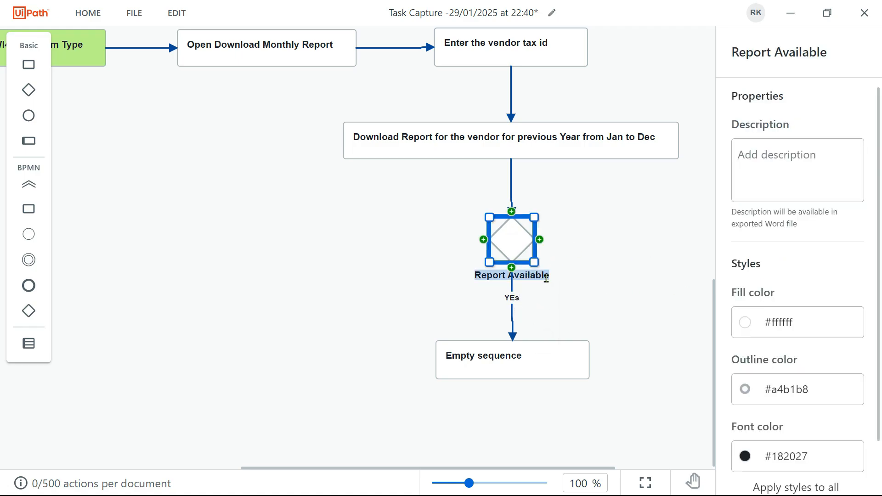
{"action": "left_click", "coordinate": [542, 275]}
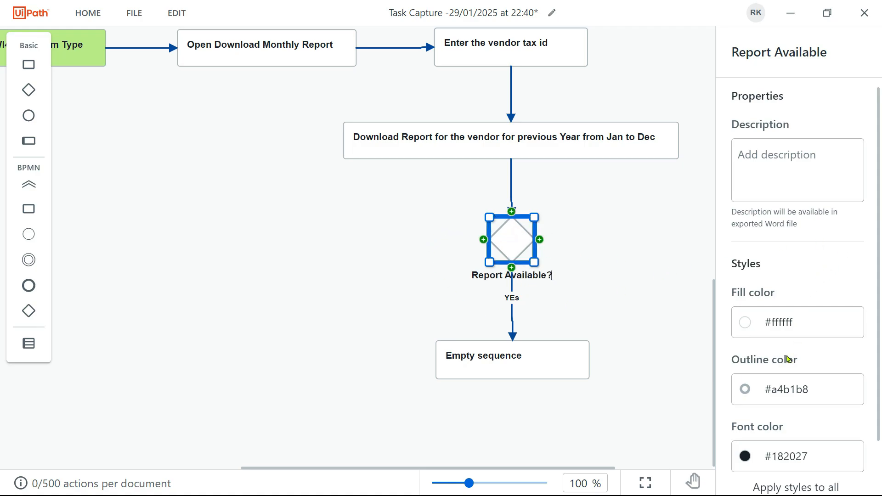
{"action": "left_click", "coordinate": [812, 329]}
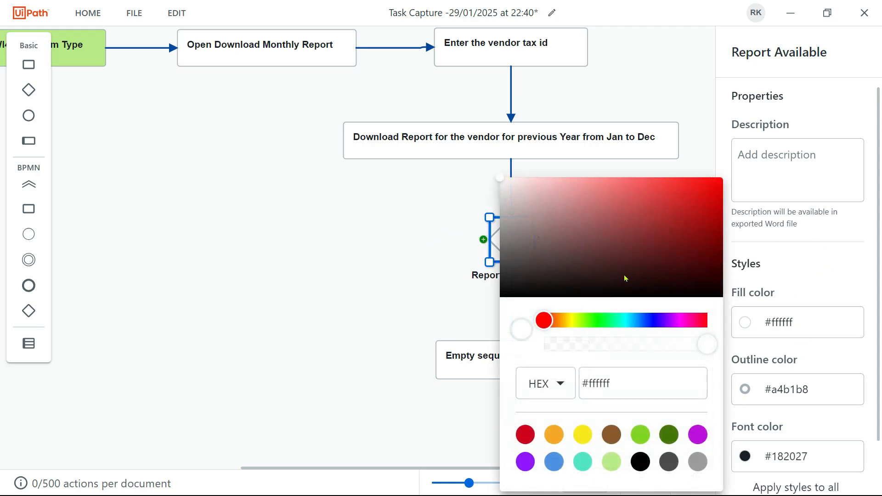
{"action": "left_click", "coordinate": [584, 435]}
{"action": "left_click", "coordinate": [367, 273]}
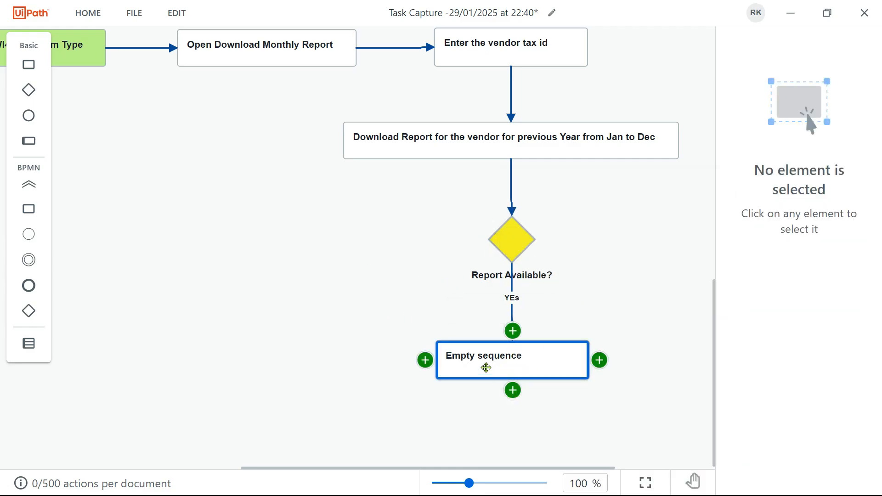
- Name the empty sequence below the decision "Move to the next month"
{"action": "double_click", "coordinate": [501, 357]}
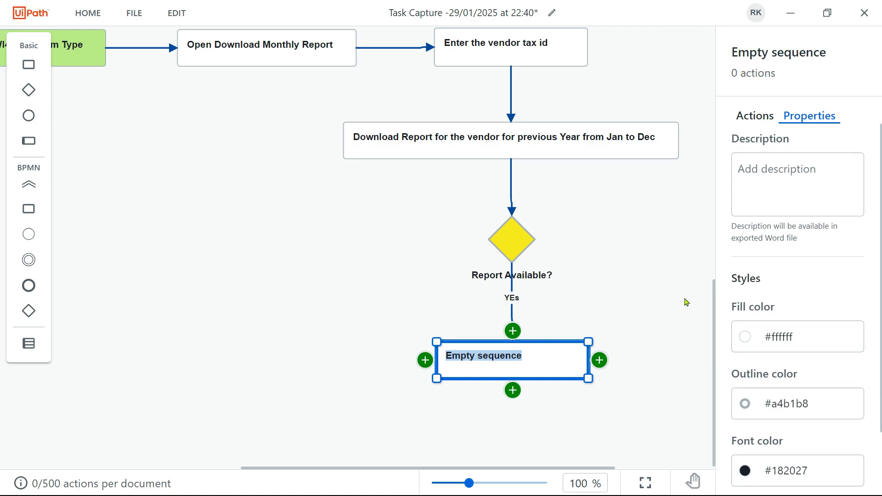
{"action": "type", "text": "Move to the next month"}
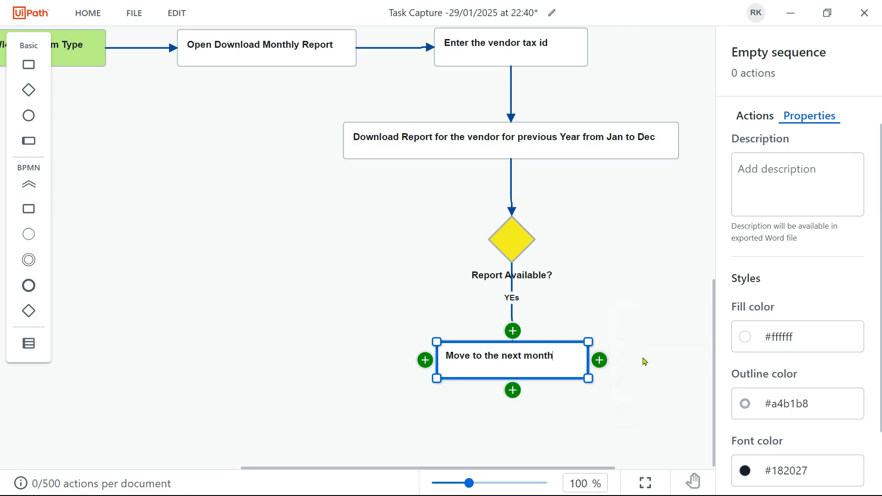
- Try to connect the Move to the next month box back to the Download Report box, and undo the last change
{"action": "mouse_move", "coordinate": [601, 362]}
{"action": "left_click", "coordinate": [593, 373]}
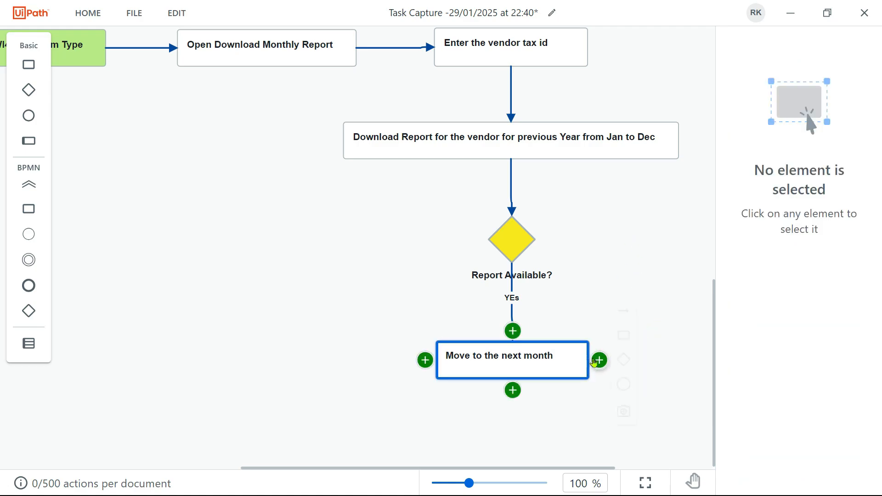
{"action": "left_click_drag", "start_coordinate": [600, 360], "coordinate": [674, 154]}
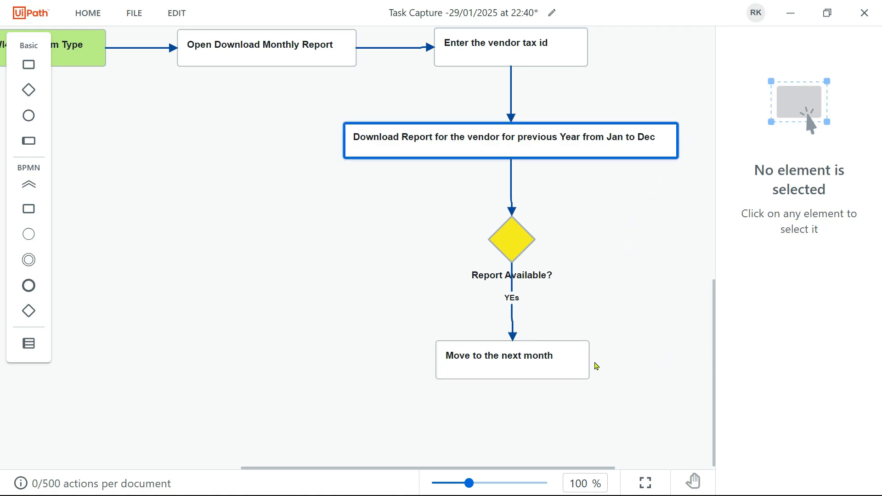
{"action": "left_click", "coordinate": [583, 362]}
{"action": "key", "text": "ctrl+z"}
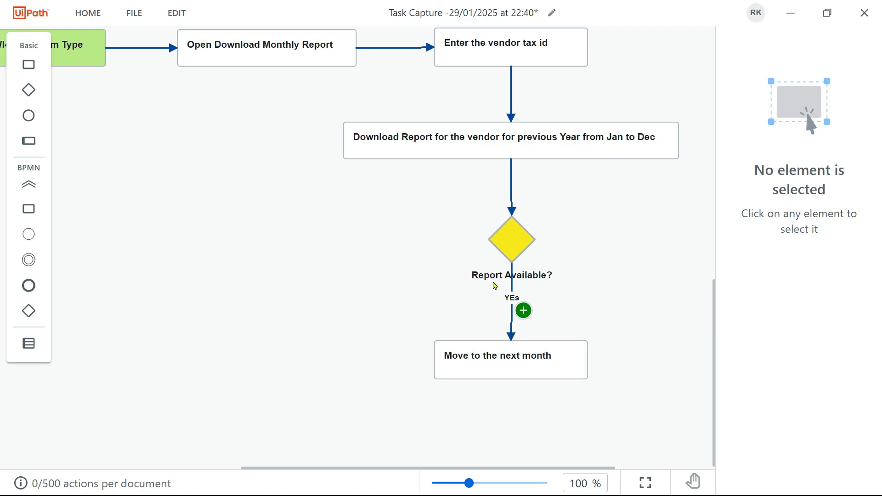
- Delete the Move to the next month sequence
{"action": "mouse_move", "coordinate": [539, 364]}
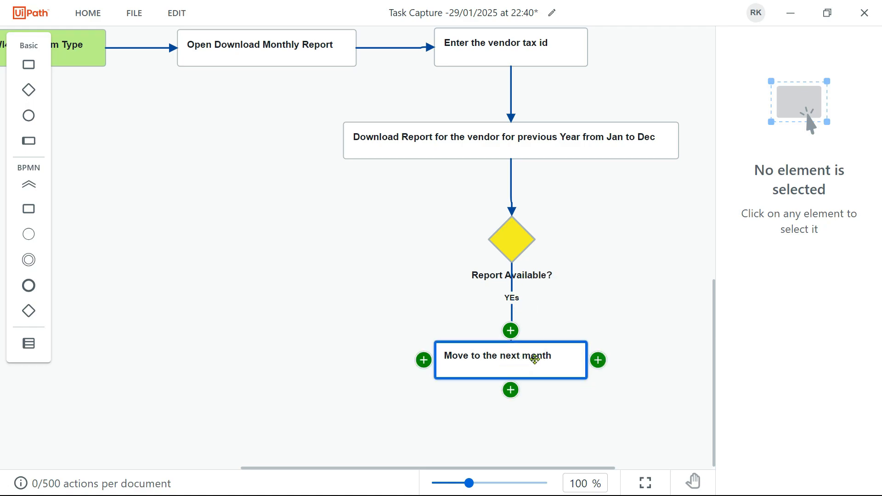
{"action": "left_click", "coordinate": [550, 352]}
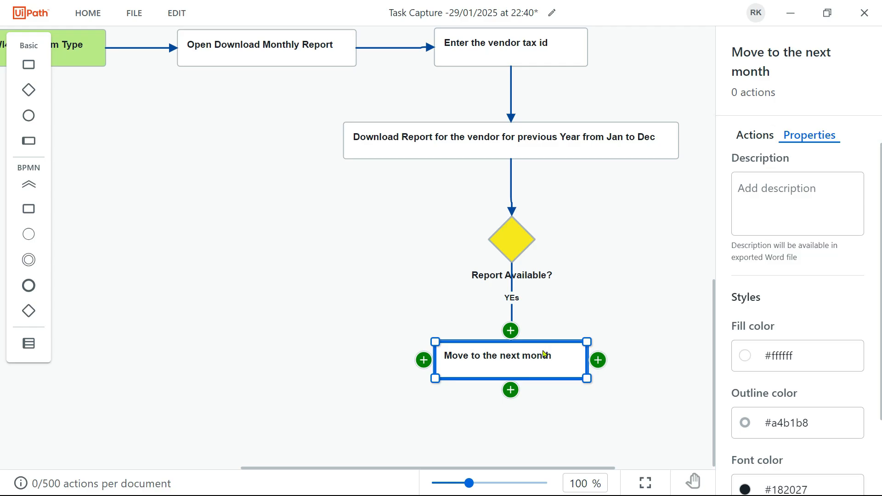
{"action": "key", "text": "Delete"}
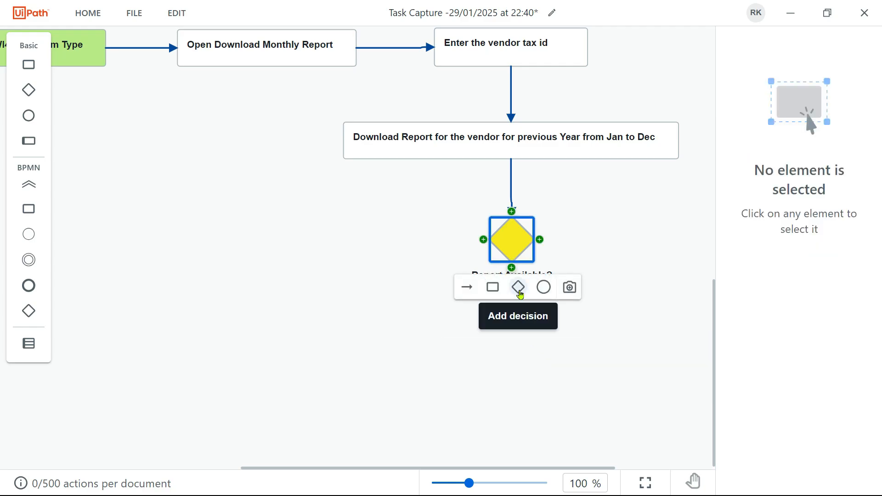
- Add a decision below the "Report Available?" decision and label the arrow between them "Yes"
{"action": "left_click", "coordinate": [519, 288]}
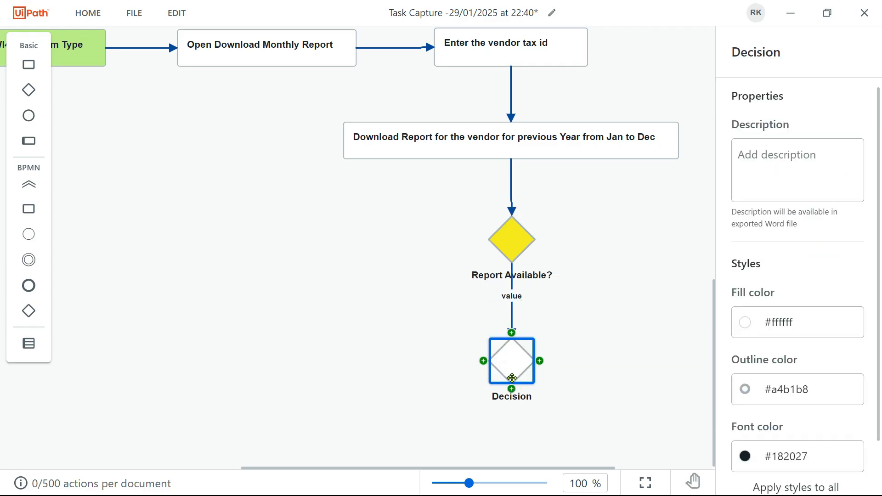
{"action": "left_click", "coordinate": [514, 298]}
{"action": "double_click", "coordinate": [513, 296]}
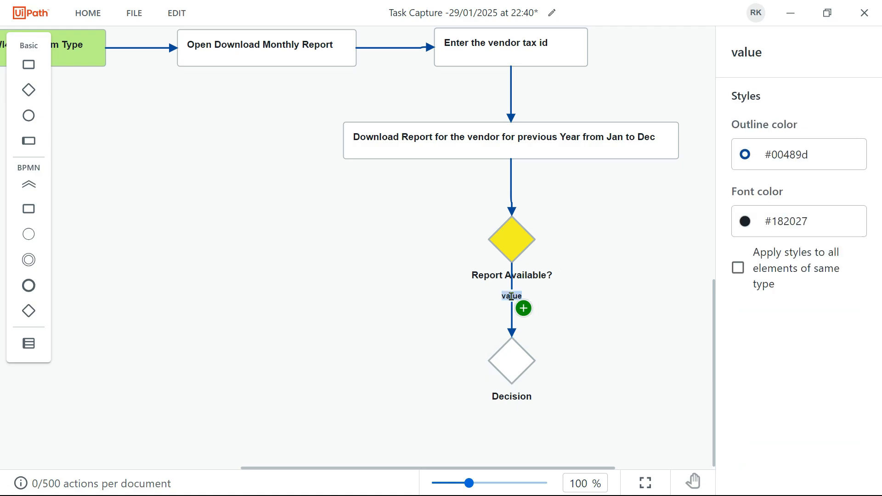
{"action": "type", "text": "Yes"}
- Rename the new decision below "Report Available?" as "Is Entire Year Report Downloaded?"
{"action": "left_click", "coordinate": [512, 358]}
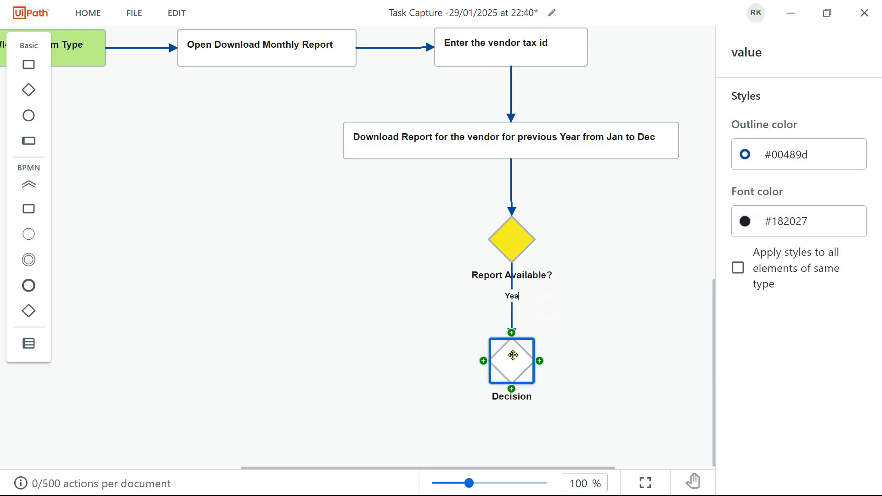
{"action": "double_click", "coordinate": [515, 397]}
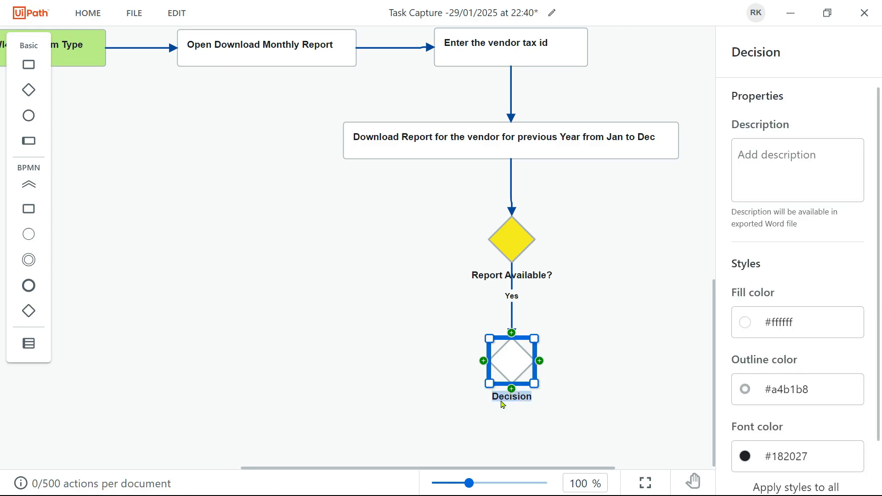
{"action": "type", "text": "Is Entire"}
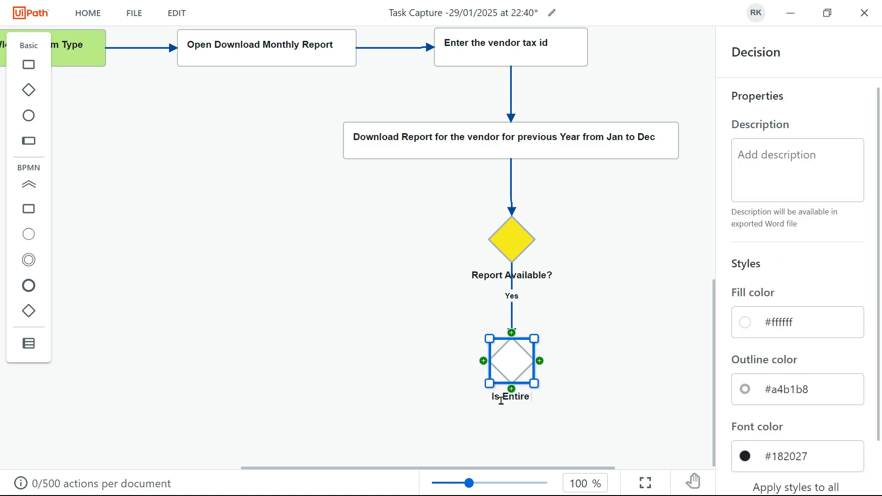
{"action": "type", "text": " E"}
{"action": "key", "text": "BackSpace"}
{"action": "type", "text": "Year Report"}
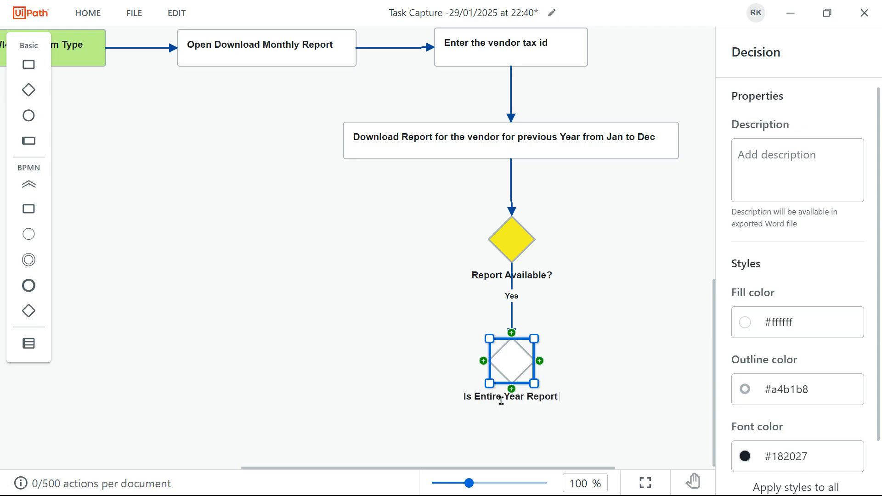
{"action": "type", "text": " Downloaded"}
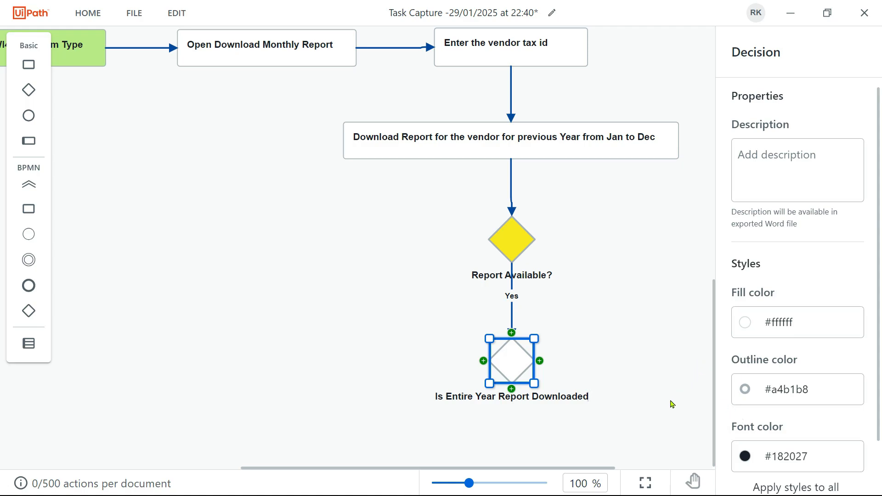
{"action": "type", "text": "?"}
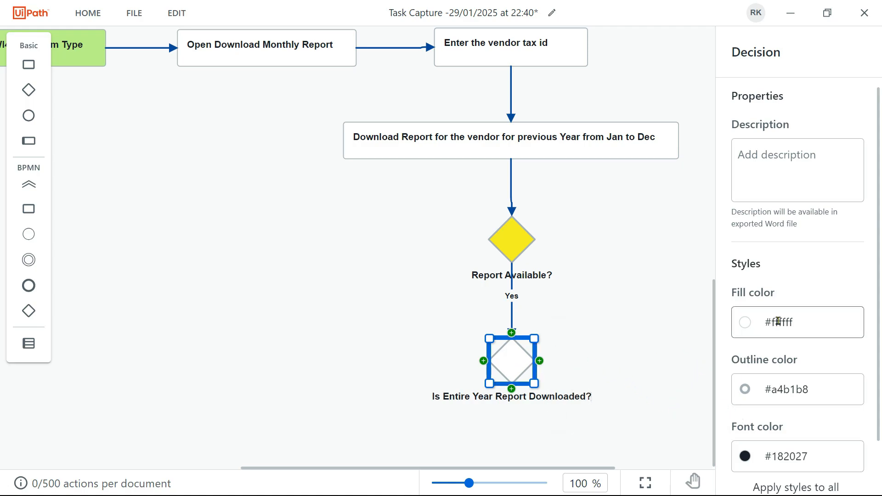
- Fill the "Is Entire Year Report Downloaded?" decision with brown
{"action": "left_click", "coordinate": [812, 332]}
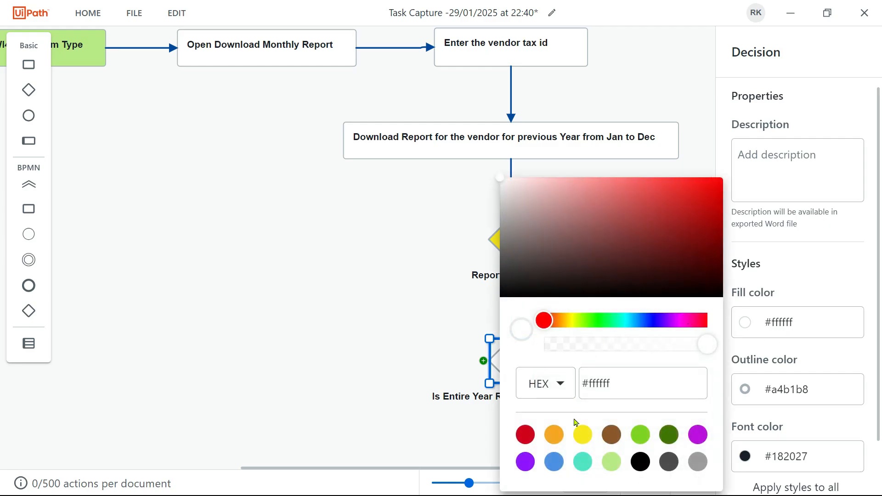
{"action": "left_click", "coordinate": [613, 436]}
{"action": "left_click", "coordinate": [431, 304]}
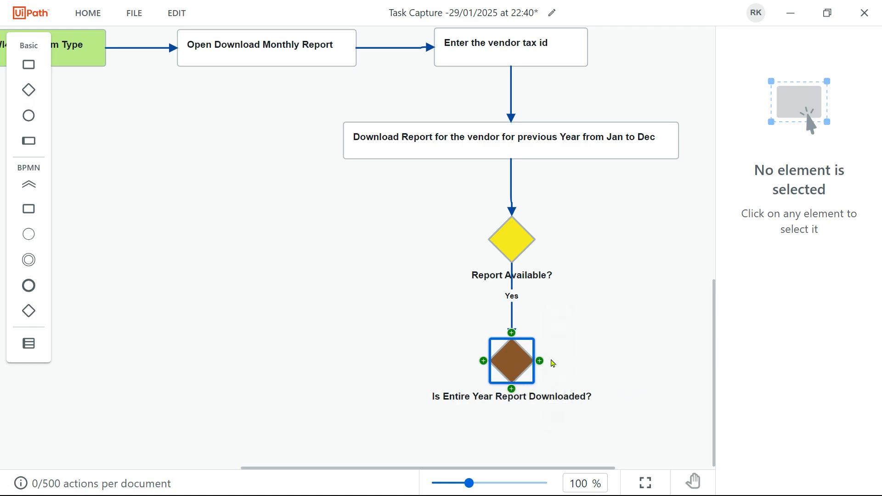
- Connect the "Is Entire Year Report Downloaded?" decision back to the Download Report box with an arrow
{"action": "mouse_move", "coordinate": [540, 360]}
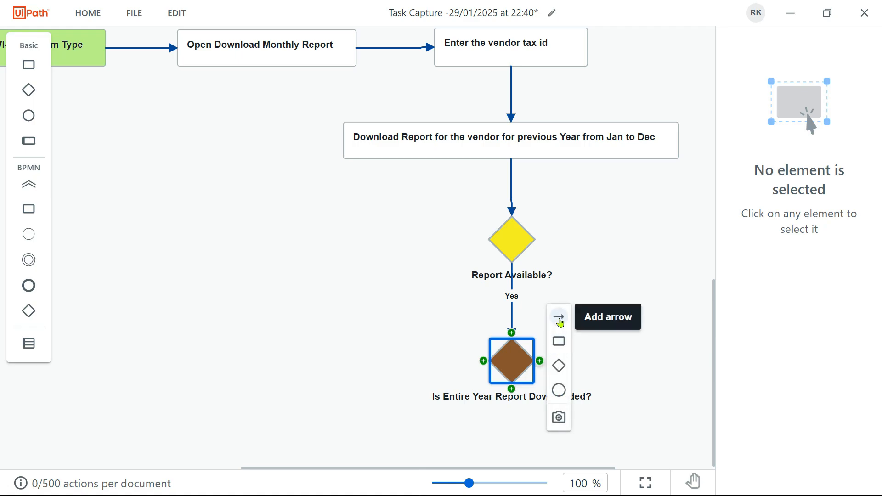
{"action": "left_click_drag", "start_coordinate": [564, 318], "coordinate": [685, 144]}
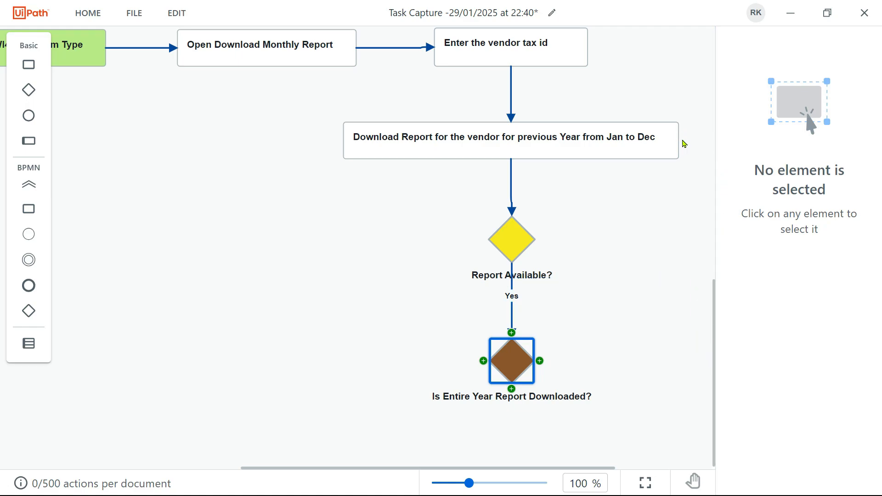
{"action": "mouse_move", "coordinate": [541, 362]}
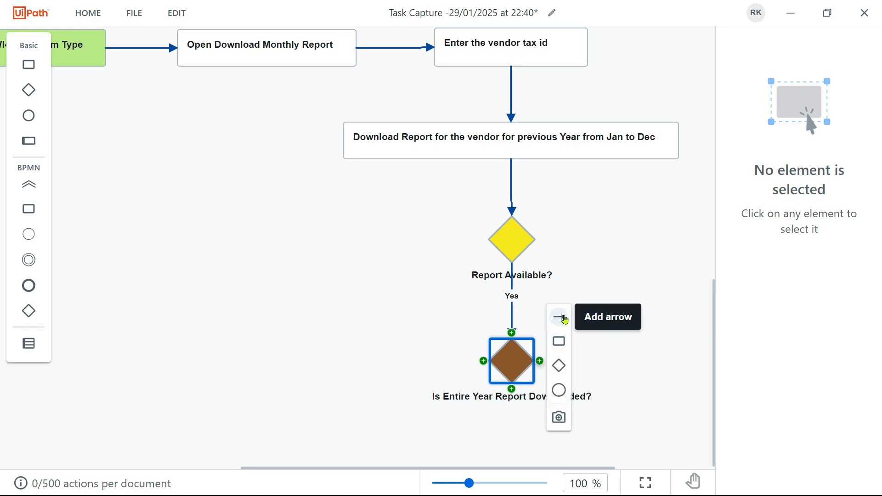
{"action": "left_click_drag", "start_coordinate": [563, 318], "coordinate": [676, 144]}
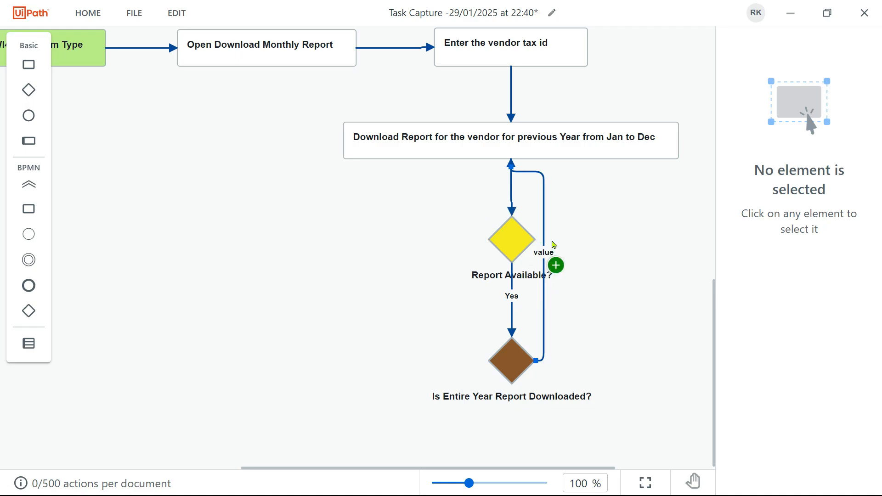
- Reroute the return arrow around the right side of the flow so it enters the right edge of the Download Report box
{"action": "left_click_drag", "start_coordinate": [546, 221], "coordinate": [547, 224]}
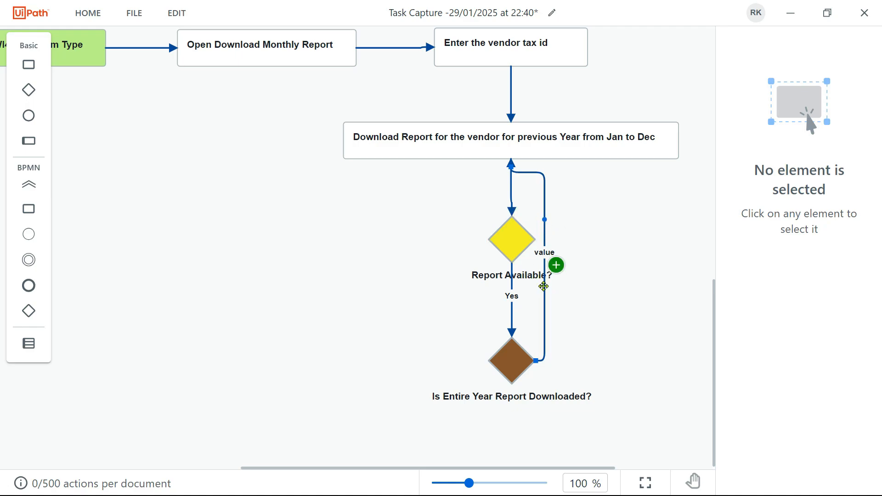
{"action": "left_click_drag", "start_coordinate": [545, 288], "coordinate": [543, 285]}
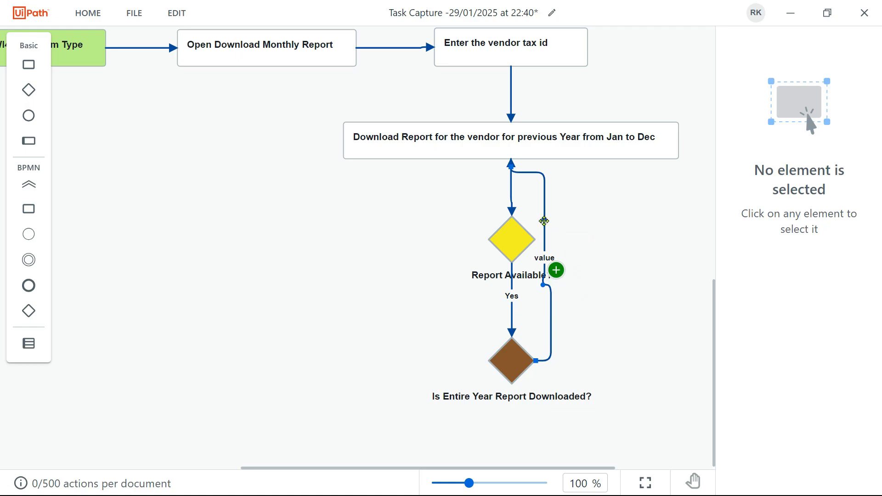
{"action": "left_click_drag", "start_coordinate": [546, 220], "coordinate": [693, 213]}
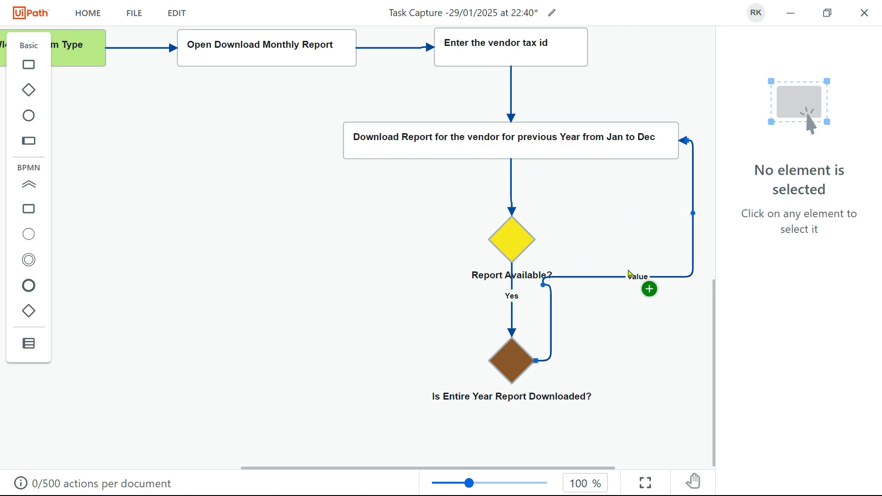
{"action": "left_click_drag", "start_coordinate": [545, 282], "coordinate": [692, 286]}
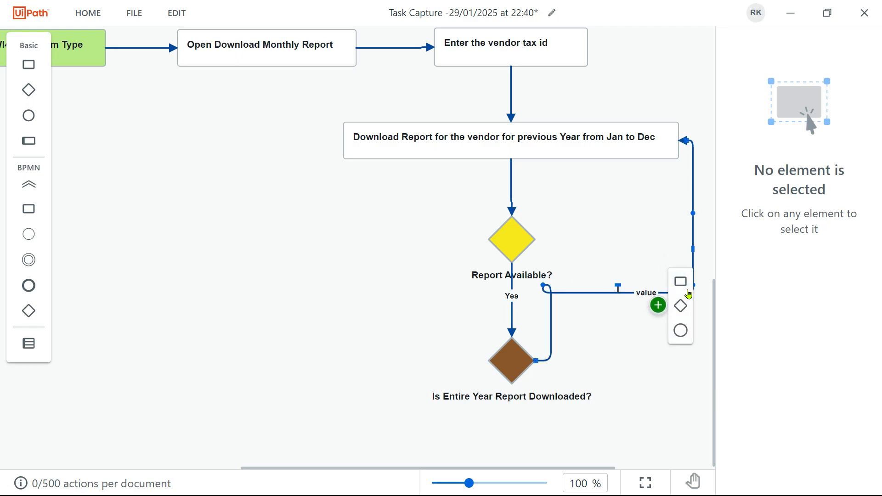
{"action": "left_click_drag", "start_coordinate": [546, 286], "coordinate": [693, 334]}
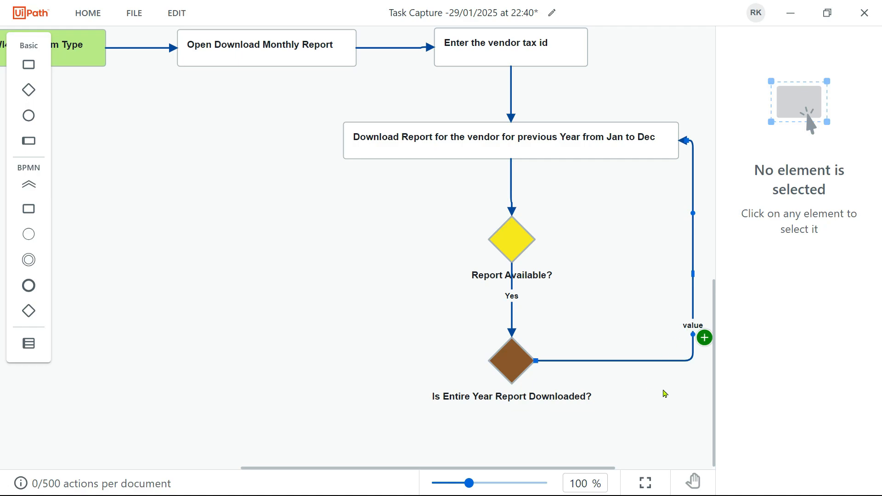
- Label the return arrow from "Is Entire Year Report Downloaded?" to the Download Report box "No"
{"action": "left_click_drag", "start_coordinate": [606, 468], "coordinate": [639, 468]}
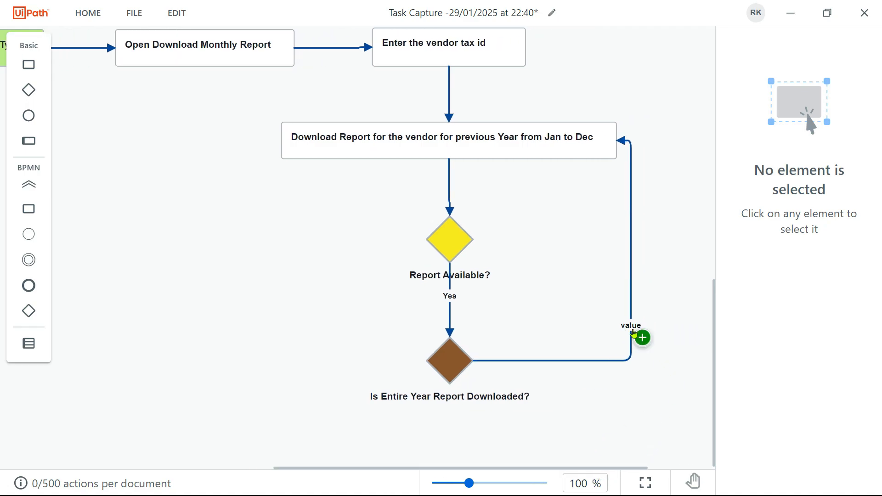
{"action": "left_click", "coordinate": [634, 329]}
{"action": "double_click", "coordinate": [632, 325]}
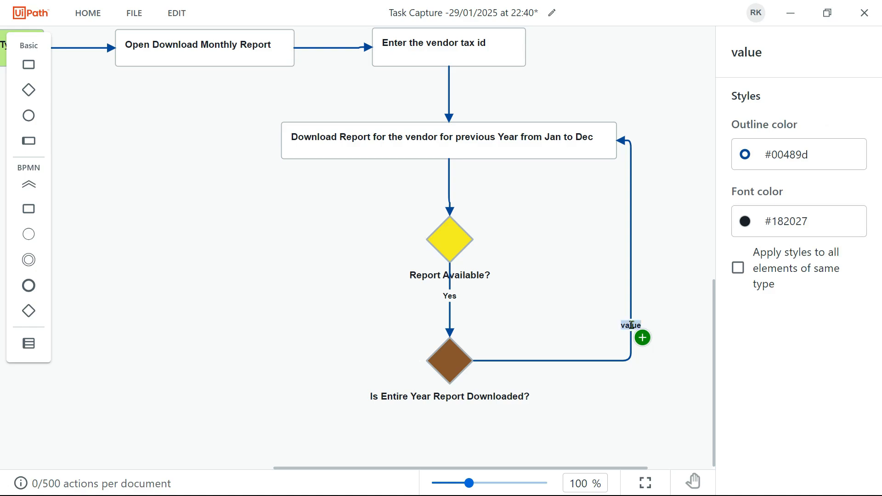
{"action": "type", "text": "No"}
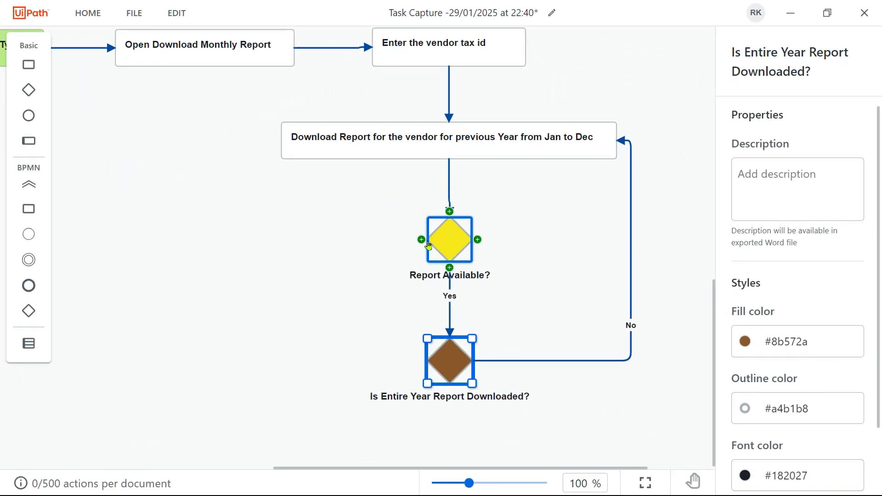
- Add an empty sequence to the left of the "Report Available?" decision and label its arrow "No"
{"action": "mouse_move", "coordinate": [432, 243]}
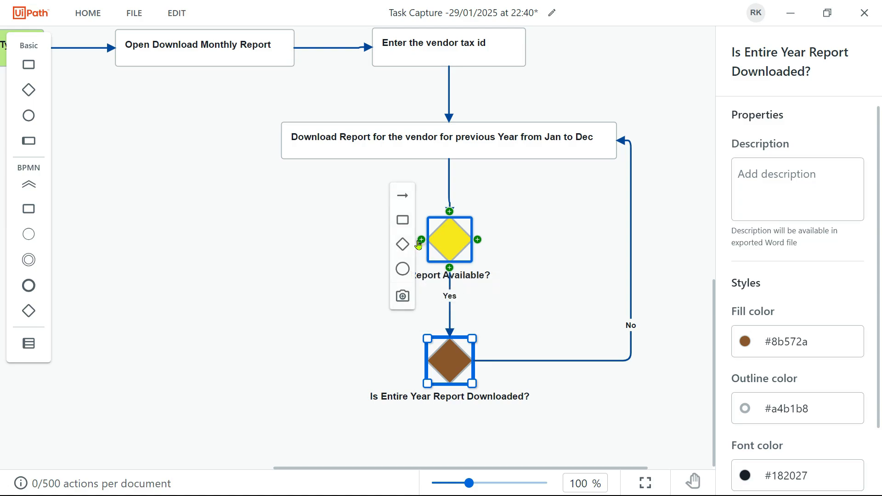
{"action": "left_click", "coordinate": [403, 221]}
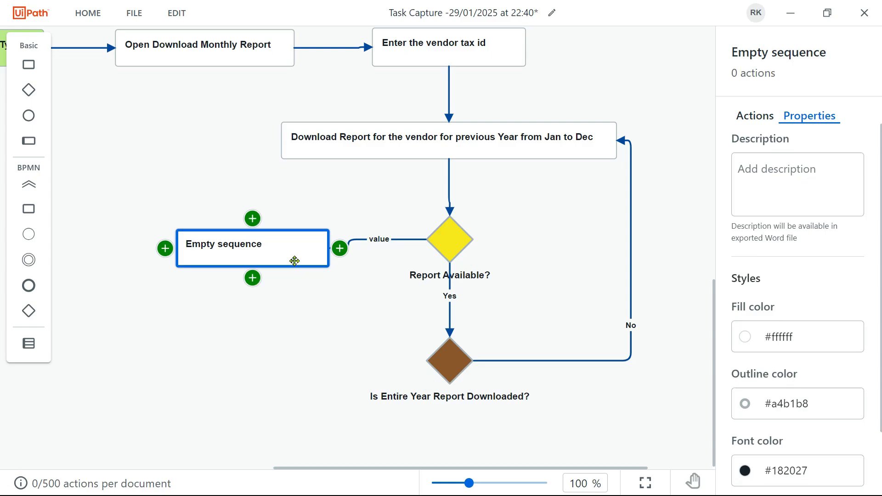
{"action": "double_click", "coordinate": [379, 240]}
{"action": "type", "text": "No"}
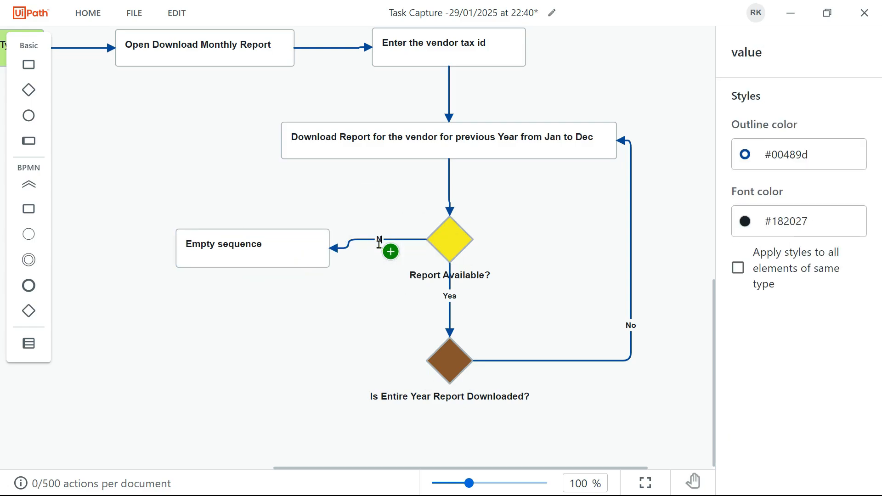
- Rename the empty sequence on the No branch of "Report Available?" as "Click on OK"
{"action": "double_click", "coordinate": [221, 244]}
{"action": "double_click", "coordinate": [221, 244]}
{"action": "triple_click", "coordinate": [221, 244]}
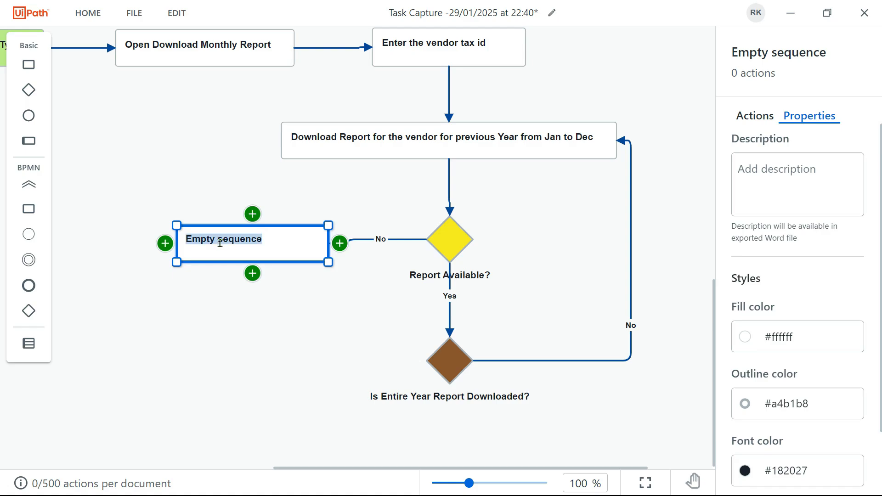
{"action": "type", "text": "Click on OK"}
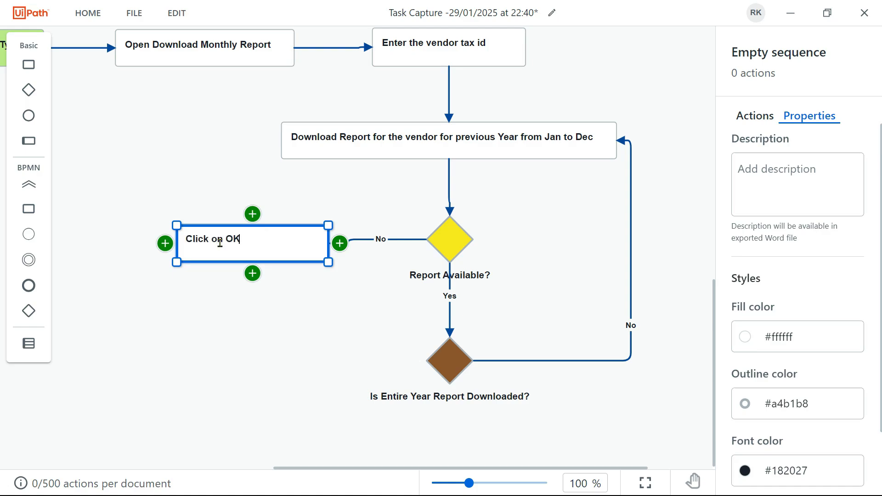
- Connect the top of the "Click on OK" box to the left edge of the Download Report box with an arrow
{"action": "mouse_move", "coordinate": [253, 214]}
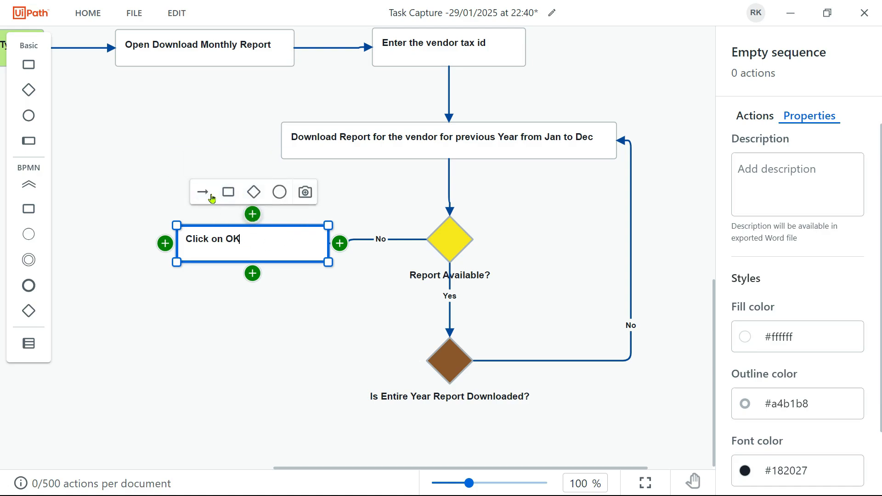
{"action": "left_click_drag", "start_coordinate": [213, 189], "coordinate": [290, 142]}
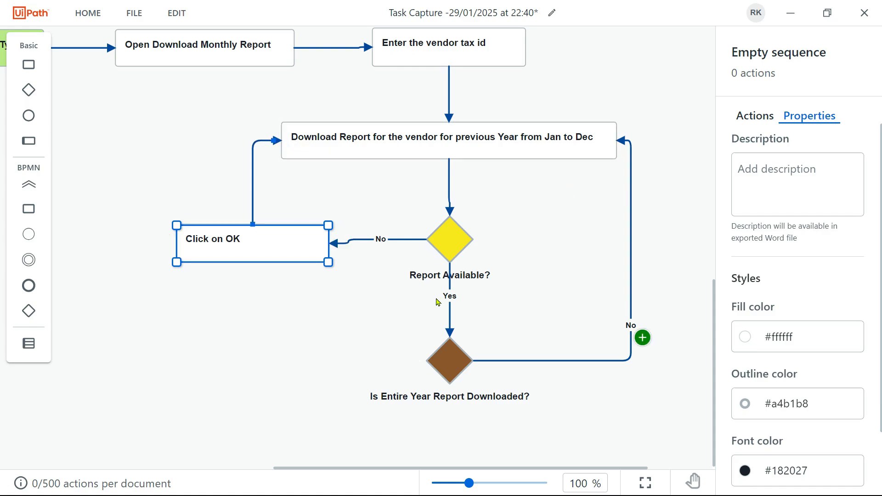
{"action": "left_click", "coordinate": [256, 336]}
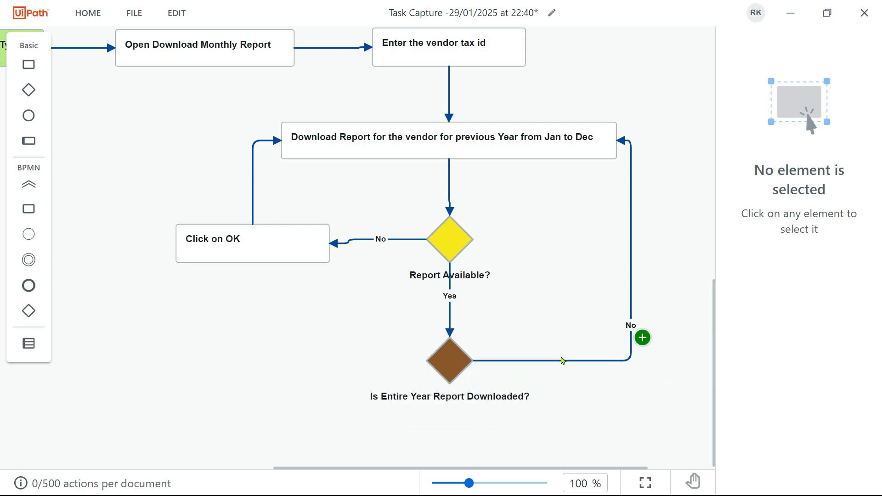
- Add an empty sequence to the left of the "Is Entire Year Report Downloaded?" decision and label its arrow "Yes"
{"action": "mouse_move", "coordinate": [453, 368]}
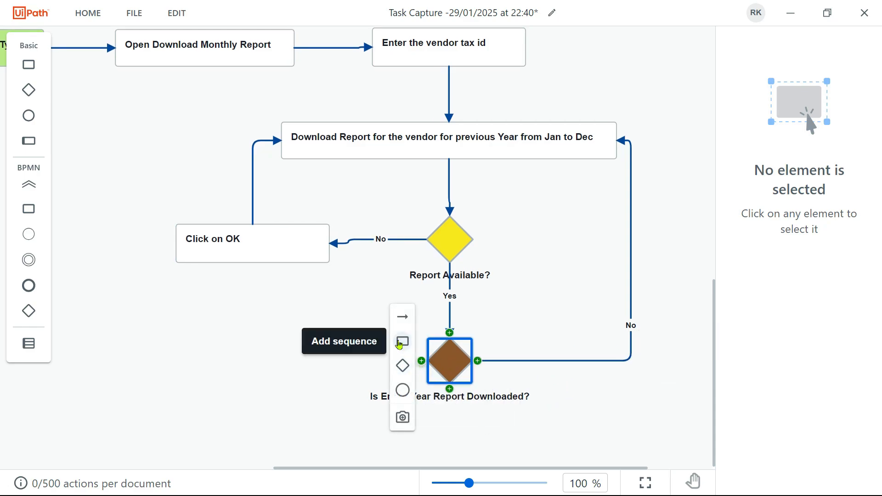
{"action": "left_click", "coordinate": [403, 342]}
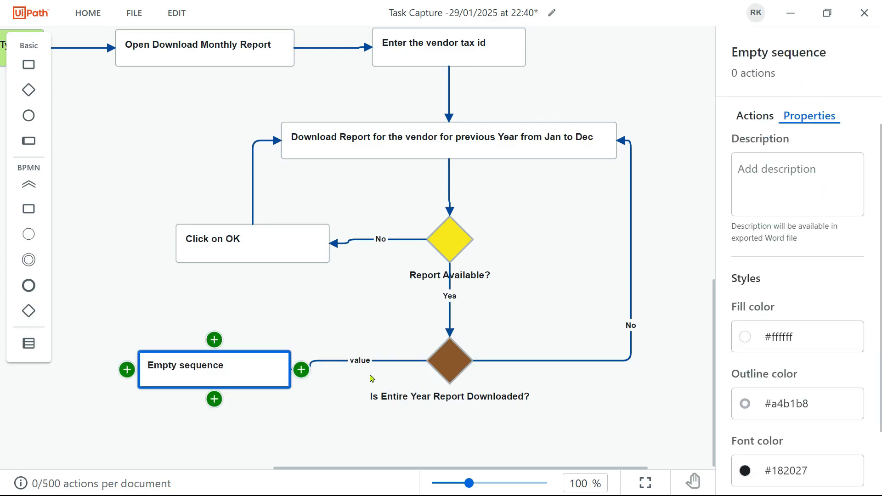
{"action": "double_click", "coordinate": [359, 362]}
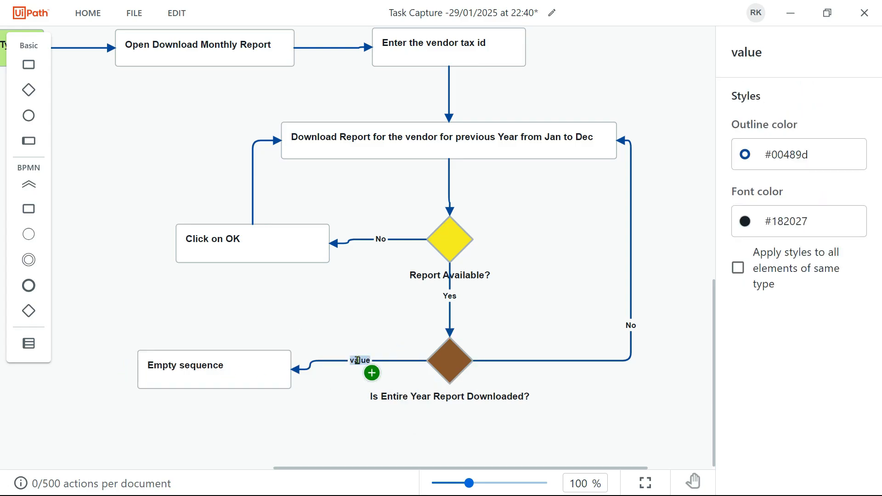
{"action": "type", "text": "Yes"}
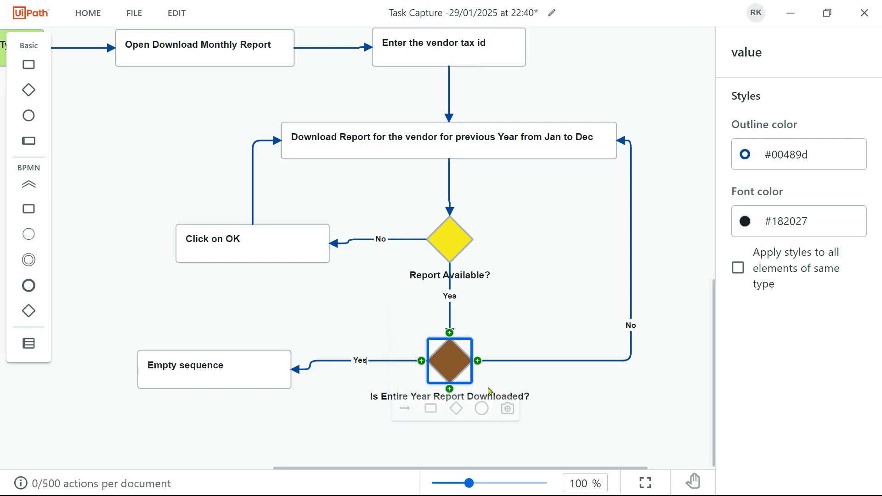
- Switch to ACME System 1 in the browser, dismiss the report alert and open the downloaded Report-FR329083-5.csv
{"action": "key", "text": "alt+Tab"}
{"action": "key", "text": "Tab"}
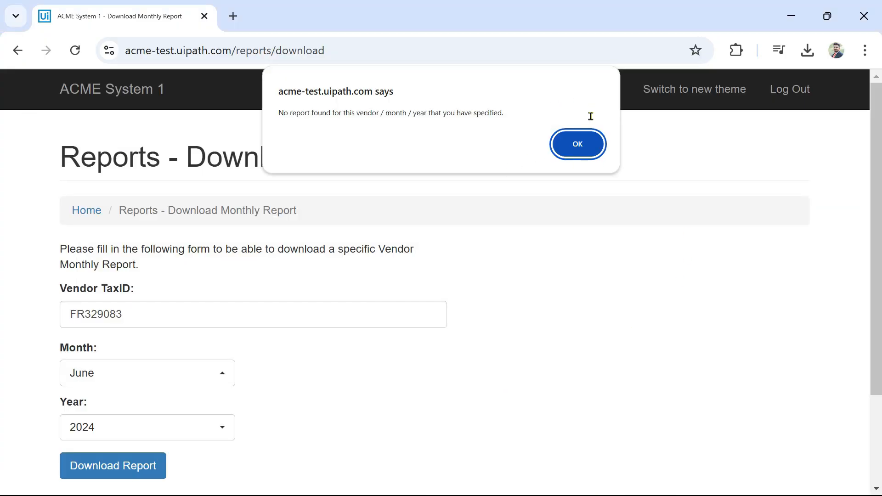
{"action": "left_click", "coordinate": [583, 150]}
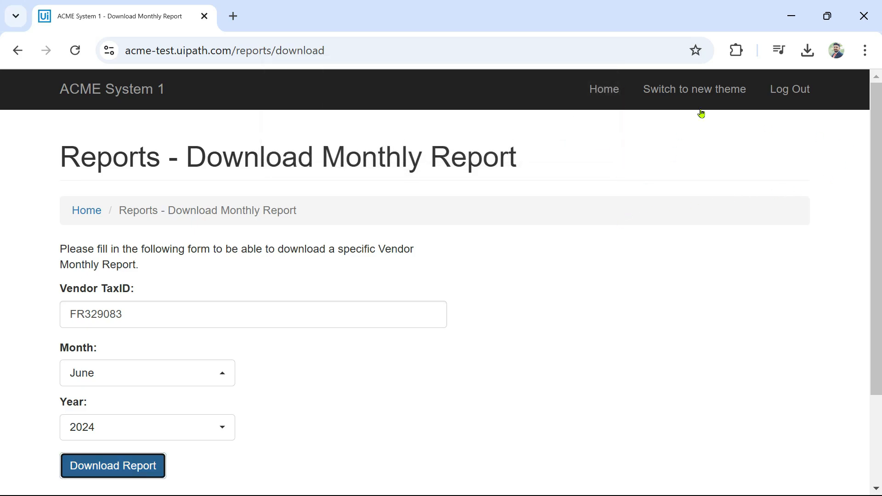
{"action": "left_click", "coordinate": [806, 51]}
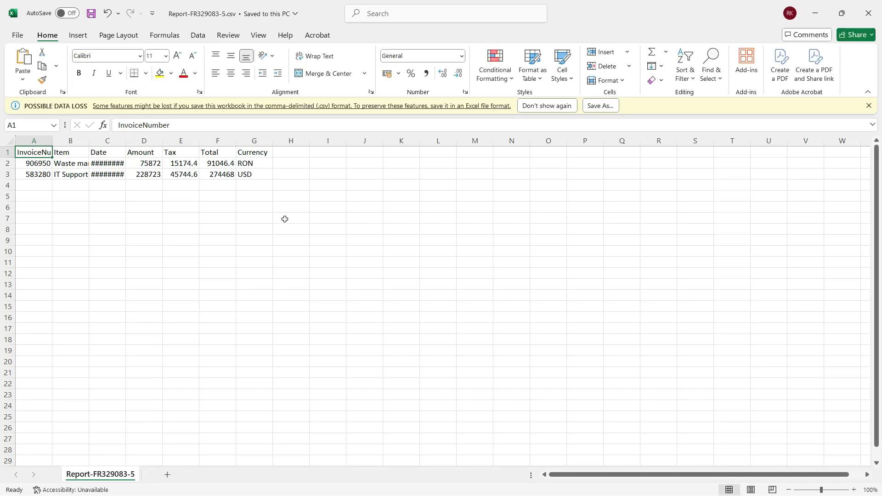
{"action": "left_click", "coordinate": [285, 218]}
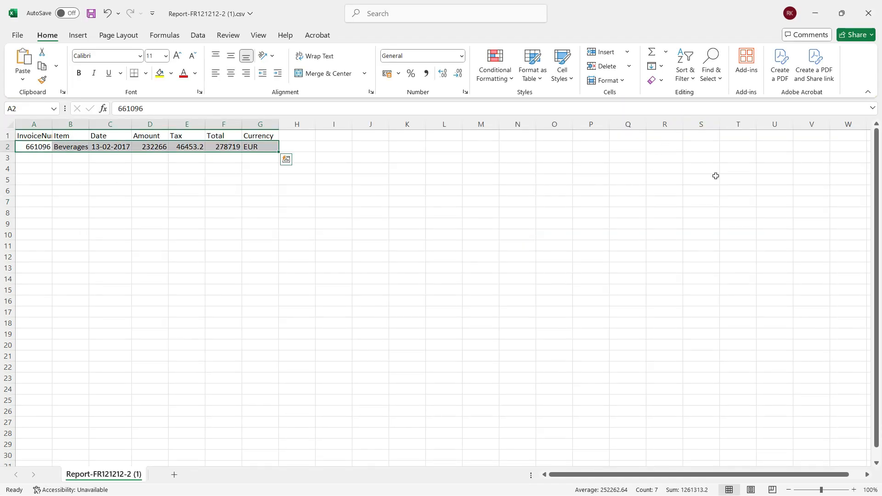
- Return to the ACME System 1 browser window and open Report-FR329083-4.csv from the recent downloads
{"action": "key", "text": "alt+Tab"}
{"action": "key", "text": "alt+Tab"}
{"action": "key", "text": "Tab"}
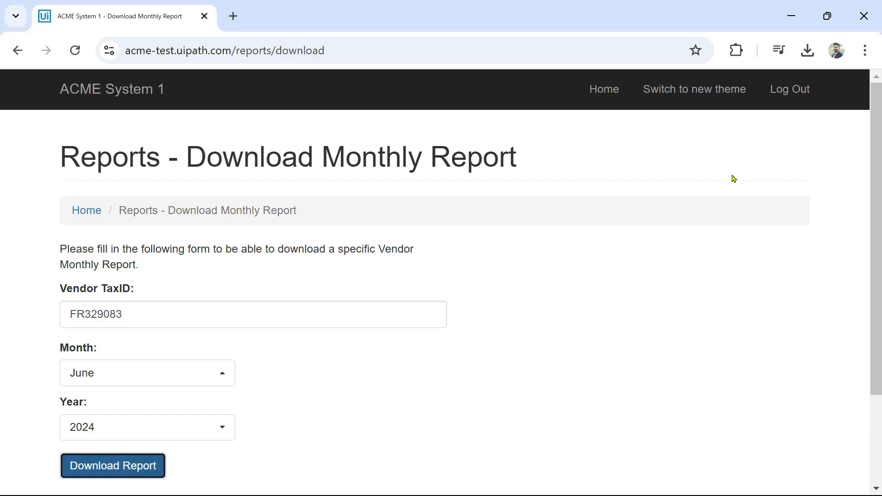
{"action": "left_click", "coordinate": [807, 50]}
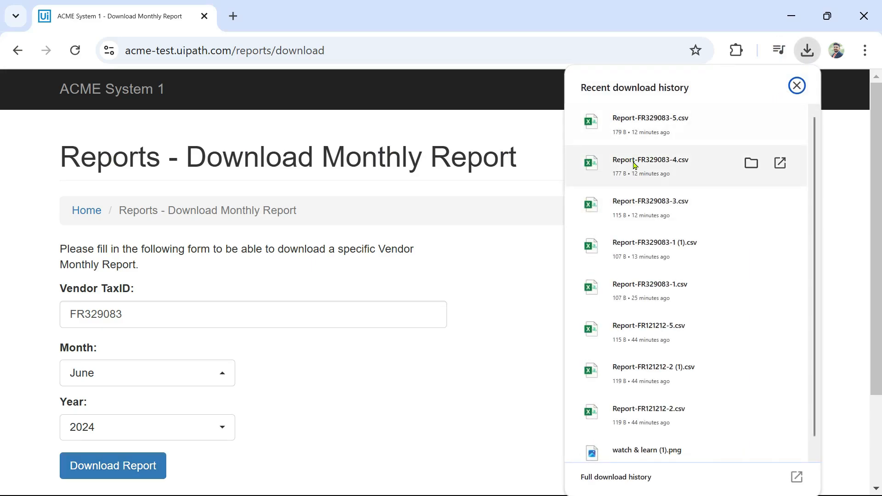
{"action": "left_click", "coordinate": [647, 168]}
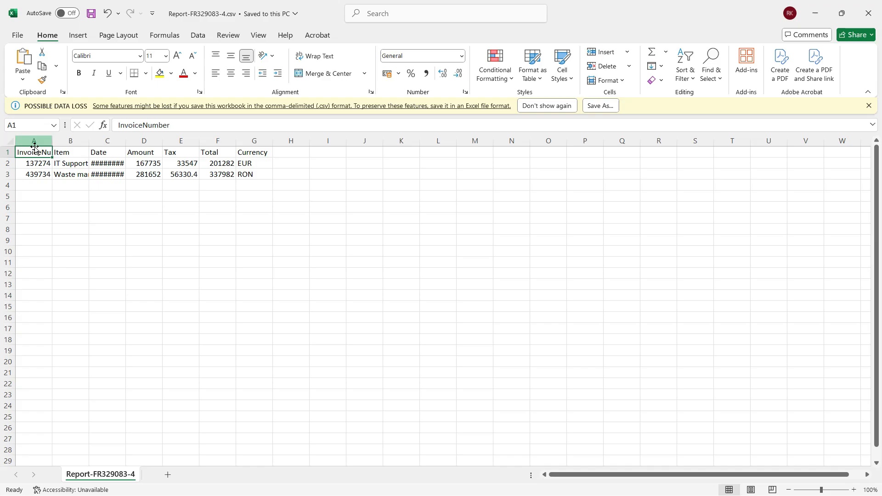
{"action": "left_click", "coordinate": [32, 171]}
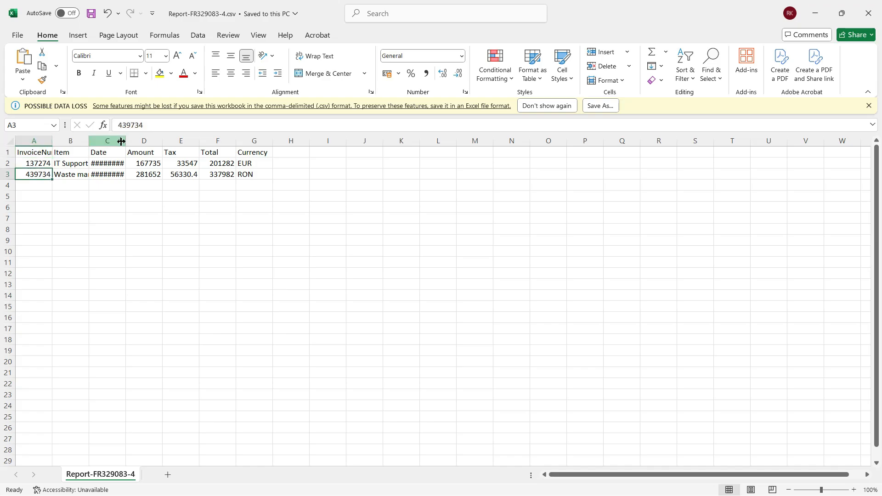
- Widen the Date column in both Report-FR329083-4.csv and Report-FR329083-5.csv to fit the full dates
{"action": "left_click_drag", "start_coordinate": [125, 141], "coordinate": [131, 141]}
{"action": "left_click", "coordinate": [280, 219]}
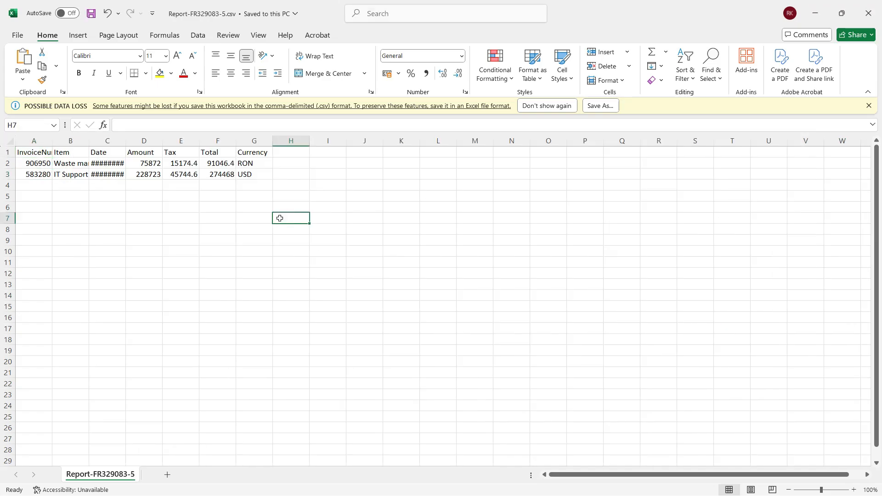
{"action": "double_click", "coordinate": [126, 141]}
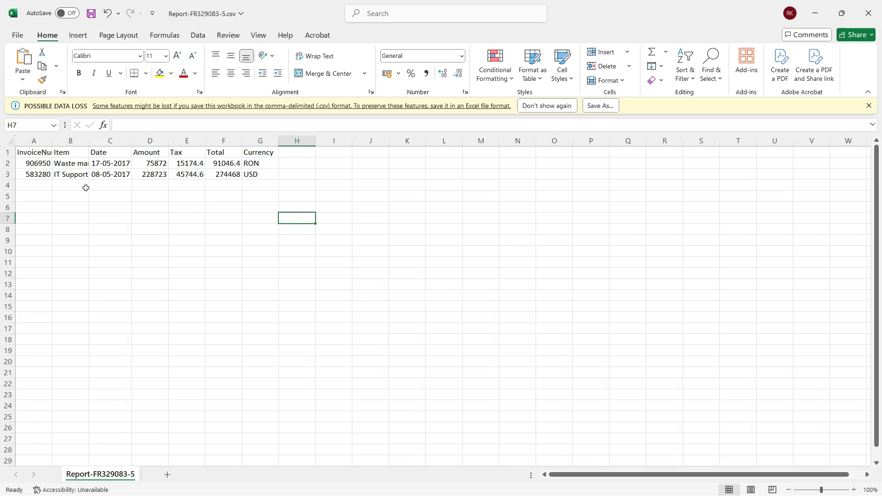
- Copy cells A2:G3 from Report-FR329083-4.csv, paste them at A4 in Report-FR329083-5.csv and save that file
{"action": "key", "text": "alt+Tab"}
{"action": "left_click_drag", "start_coordinate": [30, 164], "coordinate": [261, 176]}
{"action": "key", "text": "ctrl+c"}
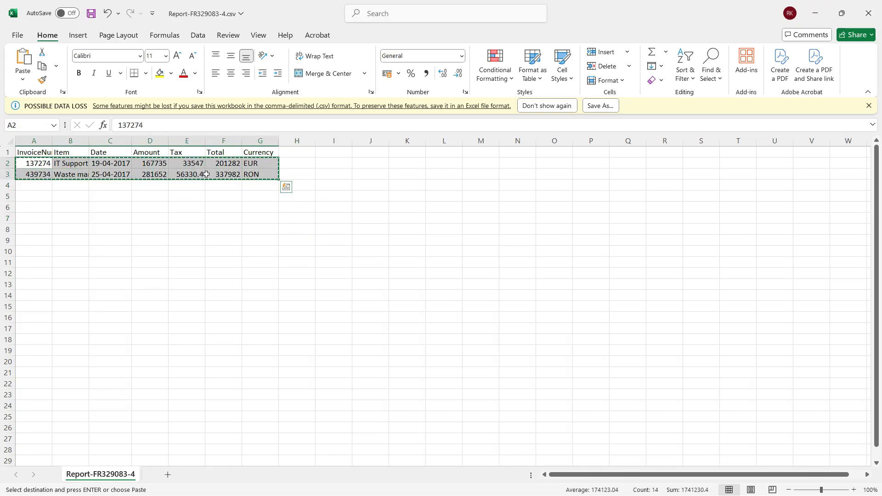
{"action": "key", "text": "alt+Tab"}
{"action": "left_click", "coordinate": [44, 187]}
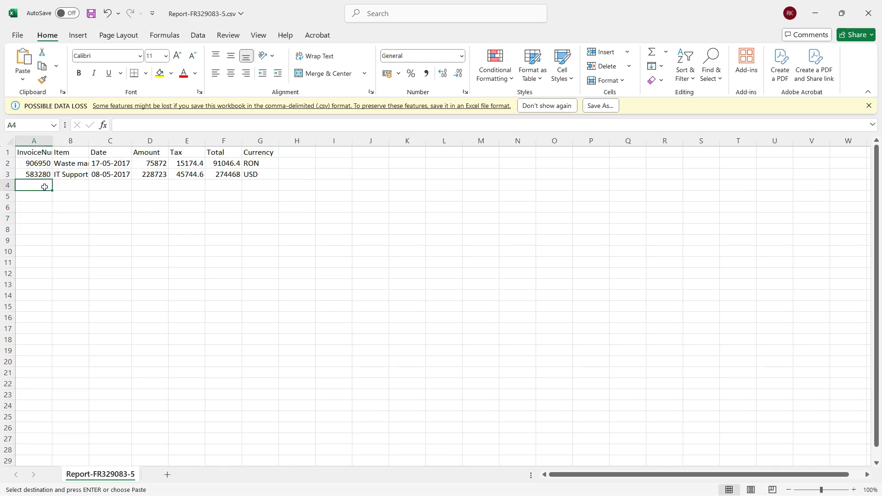
{"action": "key", "text": "ctrl+v"}
{"action": "left_click", "coordinate": [153, 243]}
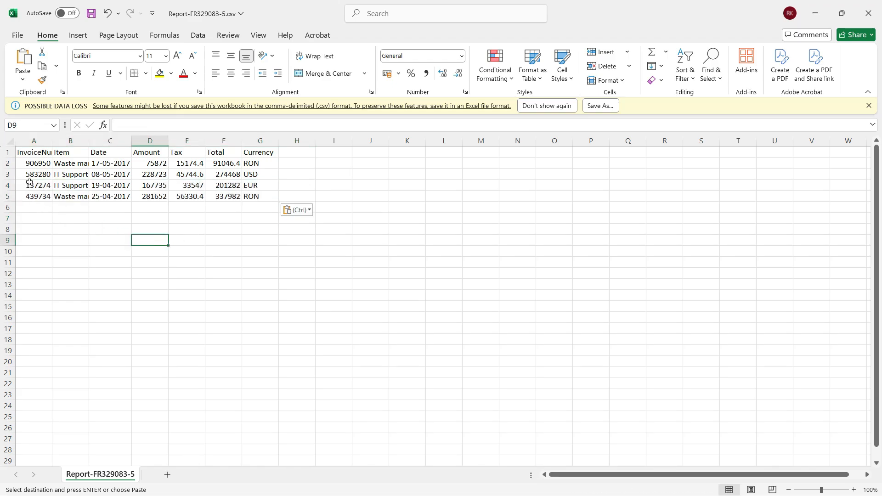
{"action": "left_click", "coordinate": [91, 13]}
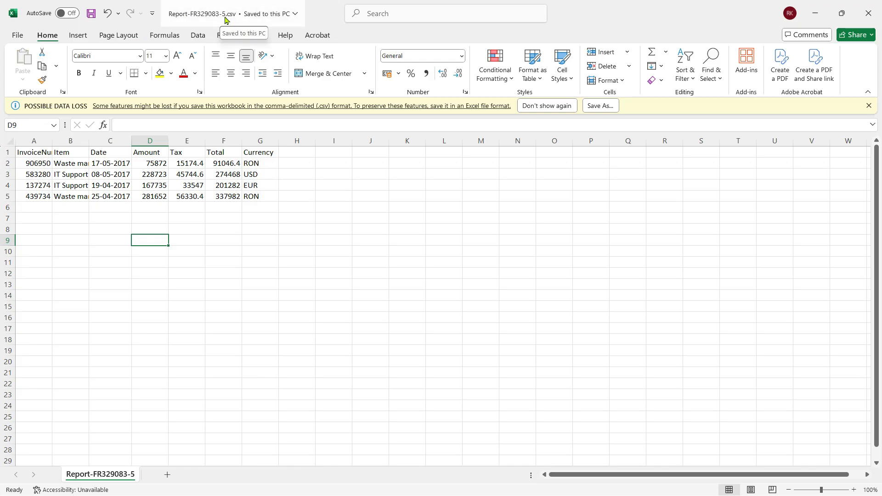
{"action": "left_click_drag", "start_coordinate": [33, 163], "coordinate": [18, 290]}
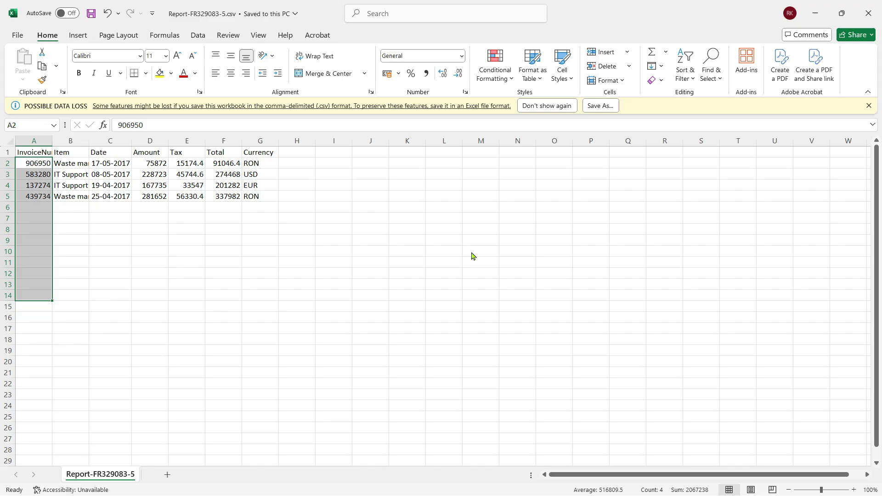
- Switch back to Task Capture and rename the empty sequence on the "Yes" branch as "Merge all the data into a single file"
{"action": "key", "text": "alt+Tab"}
{"action": "key", "text": "alt+Tab"}
{"action": "key", "text": "alt+Tab"}
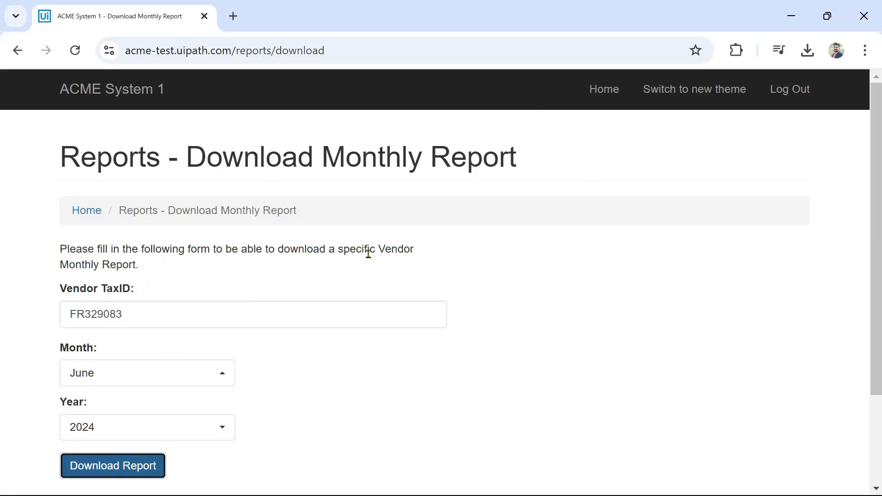
{"action": "key", "text": "alt+Tab"}
{"action": "key", "text": "alt+Tab"}
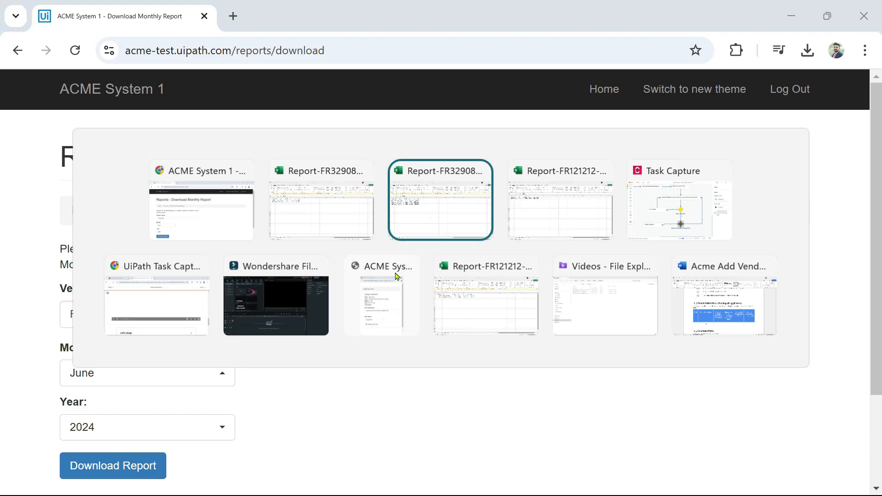
{"action": "key", "text": "alt+Tab"}
{"action": "key", "text": "alt+Tab"}
{"action": "left_click", "coordinate": [146, 368]}
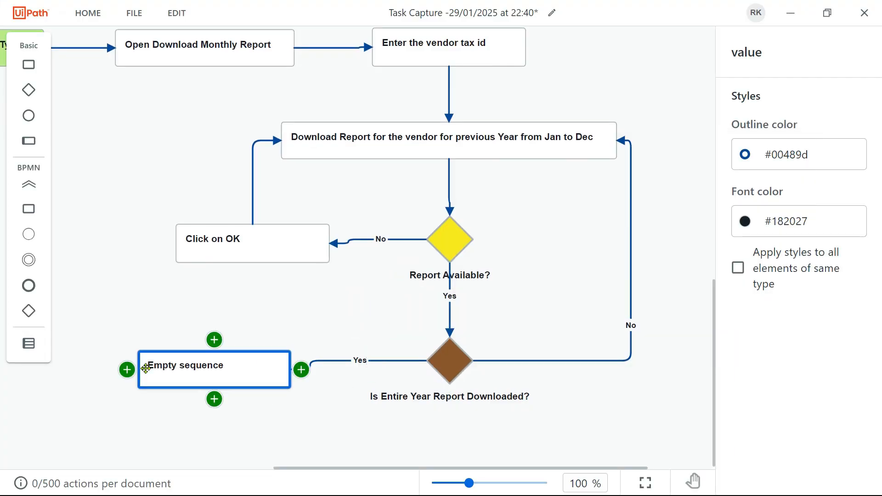
{"action": "double_click", "coordinate": [173, 367]}
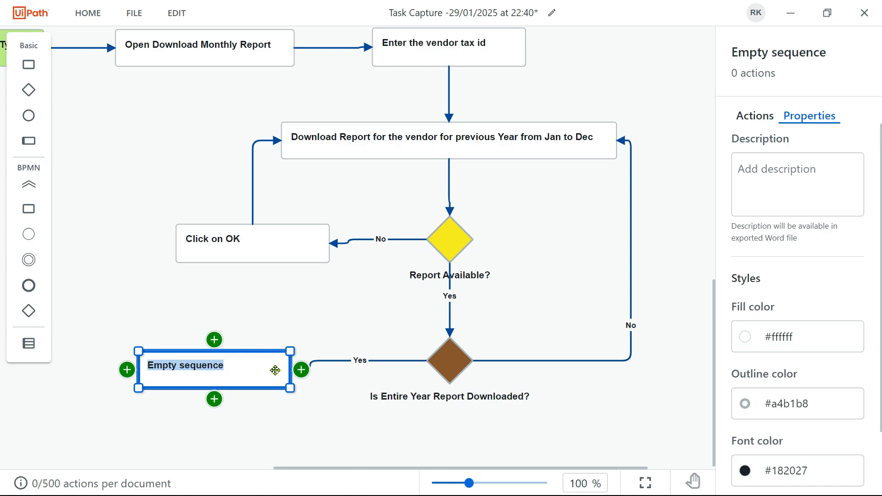
{"action": "type", "text": "Merge all the"}
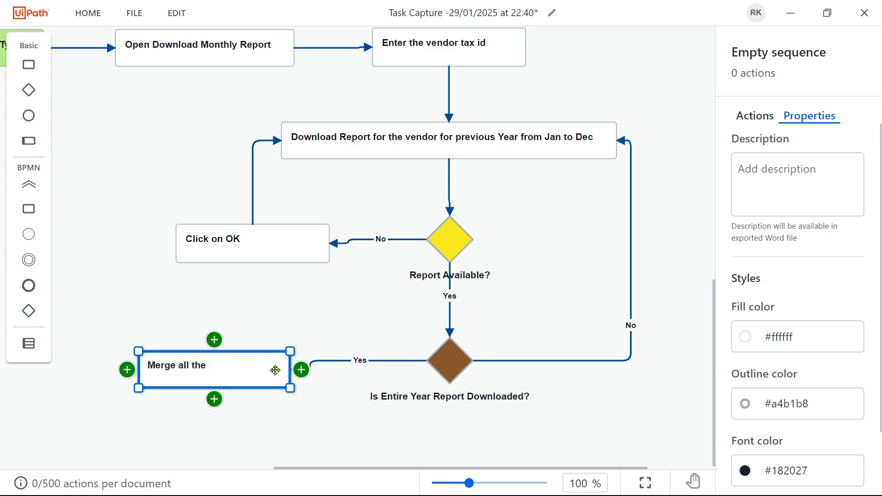
{"action": "type", "text": " data into a single file"}
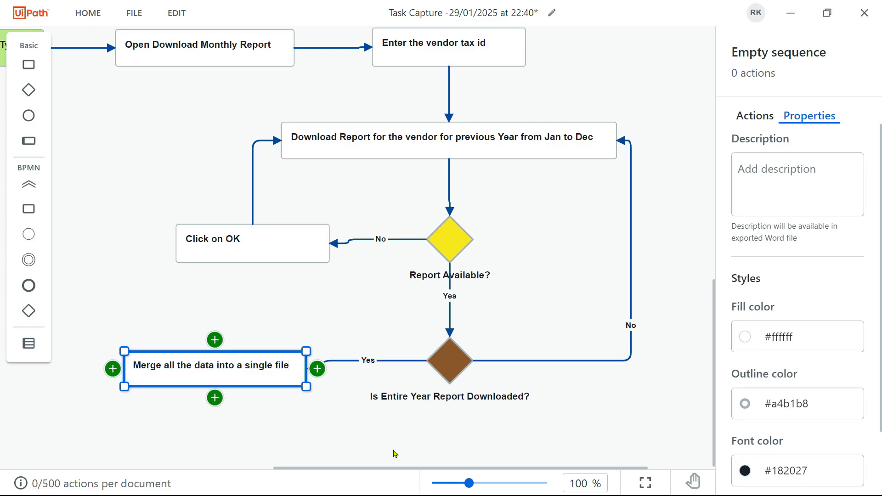
- Switch to ACME System 1 in the browser, open its home page and look at the Reports options
{"action": "left_click_drag", "start_coordinate": [345, 469], "coordinate": [228, 472]}
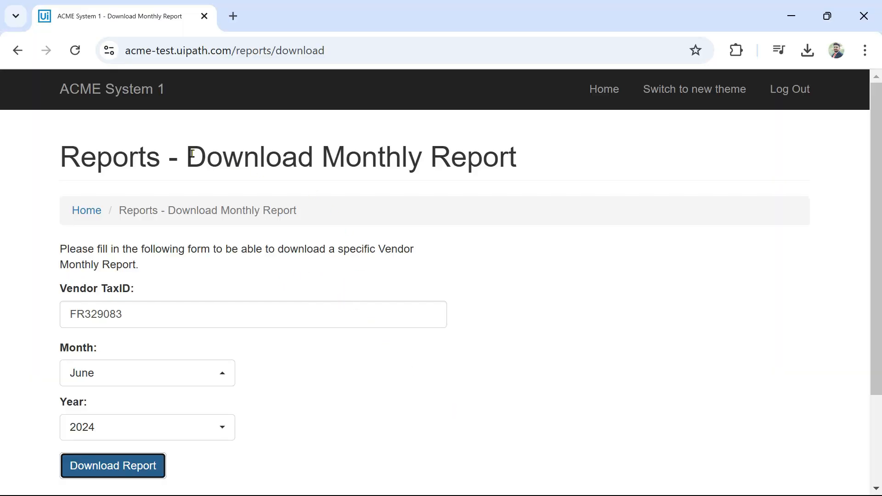
{"action": "left_click", "coordinate": [603, 93]}
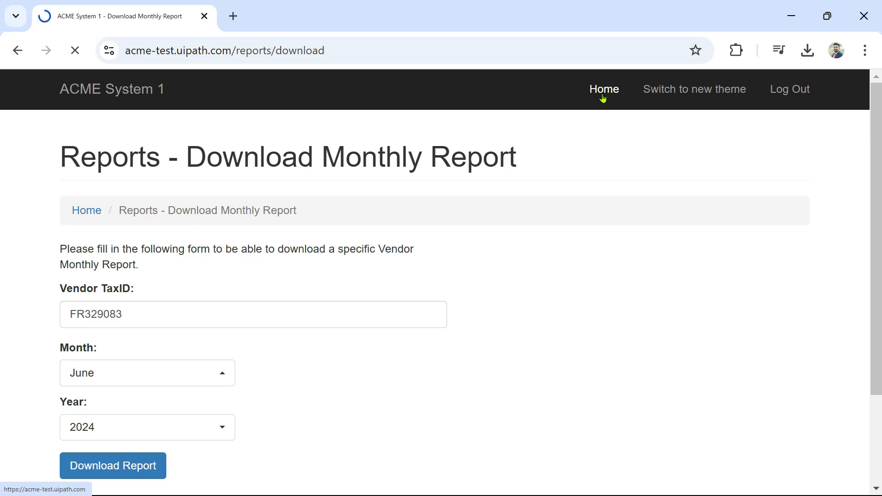
{"action": "scroll", "coordinate": [175, 396], "scroll_direction": "down", "scroll_amount": 3}
{"action": "mouse_move", "coordinate": [167, 401]}
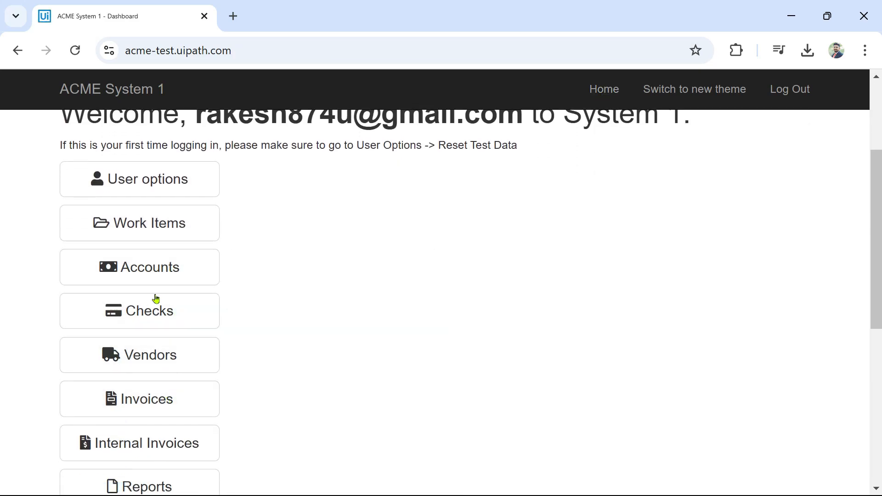
{"action": "scroll", "coordinate": [152, 317], "scroll_direction": "down", "scroll_amount": 3}
{"action": "mouse_move", "coordinate": [150, 339]}
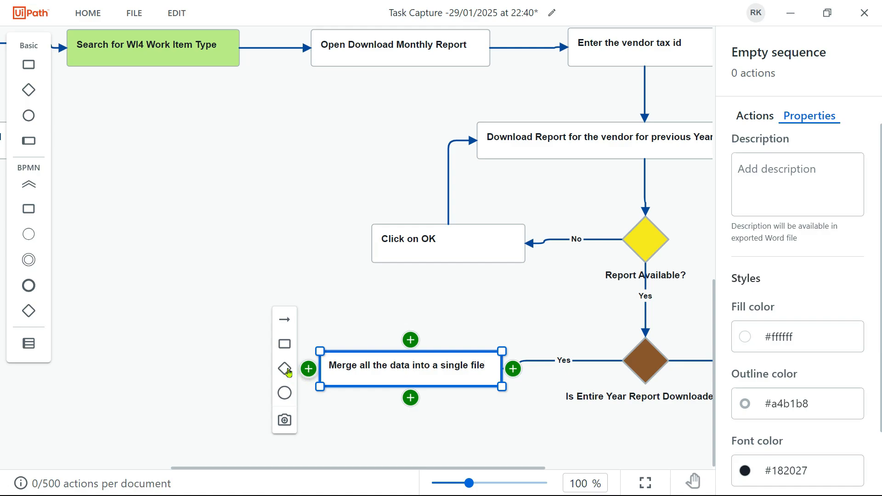
- In Task Capture, add a sequence to the left of "Merge all the data into a single file" and name it "Upload Yearly Report"
{"action": "left_click", "coordinate": [285, 344]}
{"action": "double_click", "coordinate": [149, 365]}
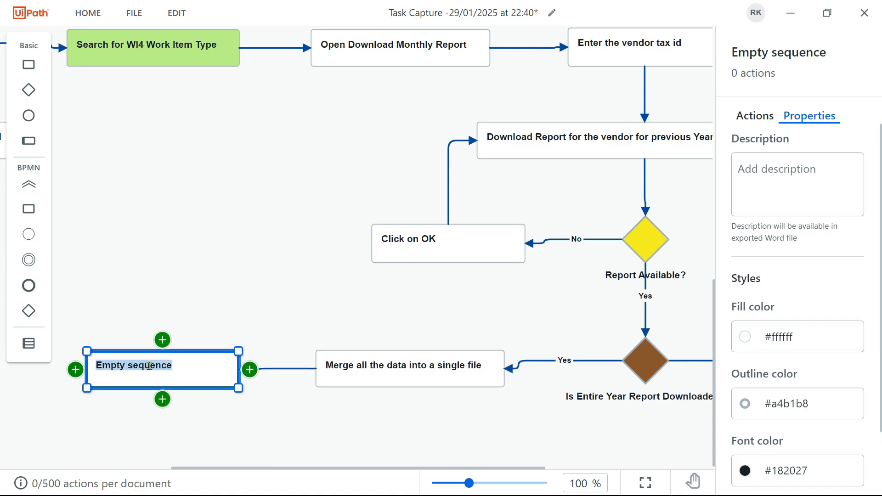
{"action": "type", "text": "Upload"}
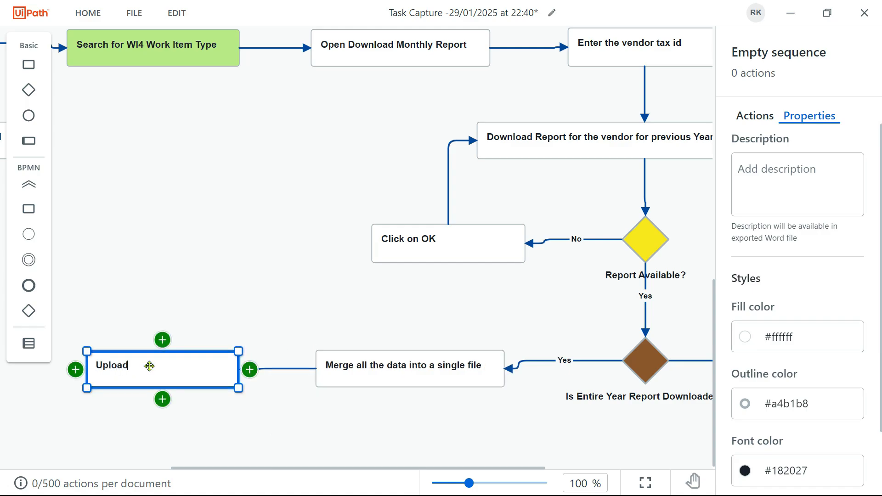
{"action": "type", "text": " Year"}
{"action": "scroll", "coordinate": [659, 250], "scroll_direction": "up", "scroll_amount": 2}
{"action": "scroll", "coordinate": [480, 316], "scroll_direction": "down", "scroll_amount": 2}
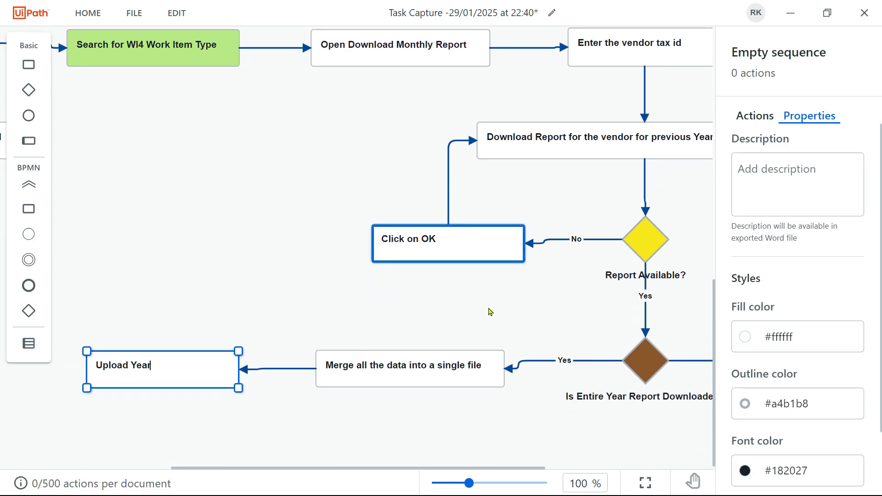
{"action": "type", "text": "rly Report"}
- Switch to ACME System 1 in the browser and open the Upload Yearly Report form to view its fields
{"action": "key", "text": "alt+Tab"}
{"action": "mouse_move", "coordinate": [191, 337]}
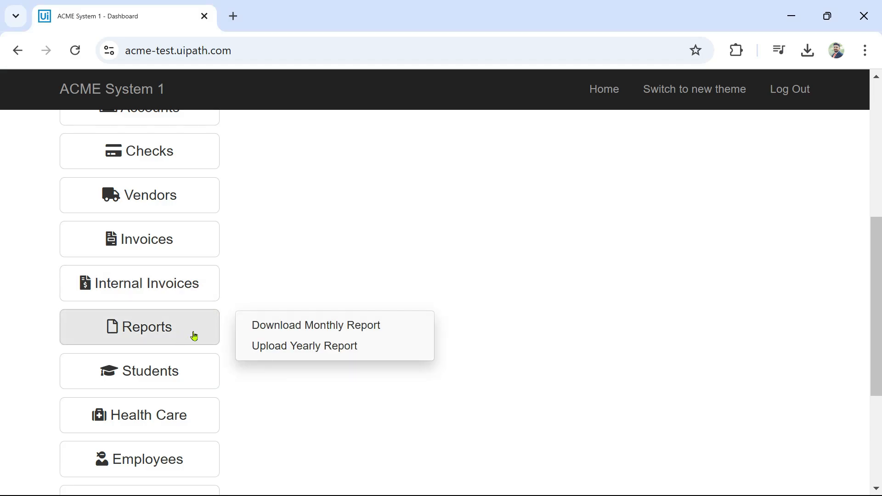
{"action": "left_click", "coordinate": [301, 354]}
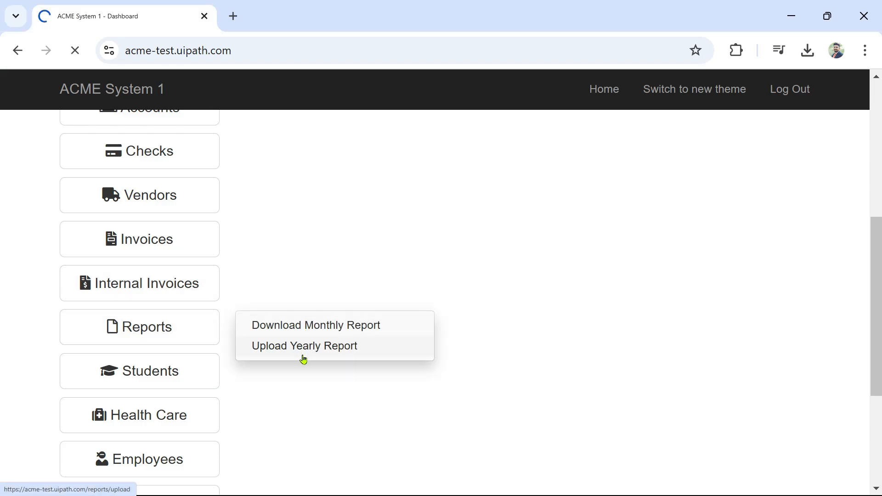
{"action": "scroll", "coordinate": [129, 326], "scroll_direction": "down", "scroll_amount": 2}
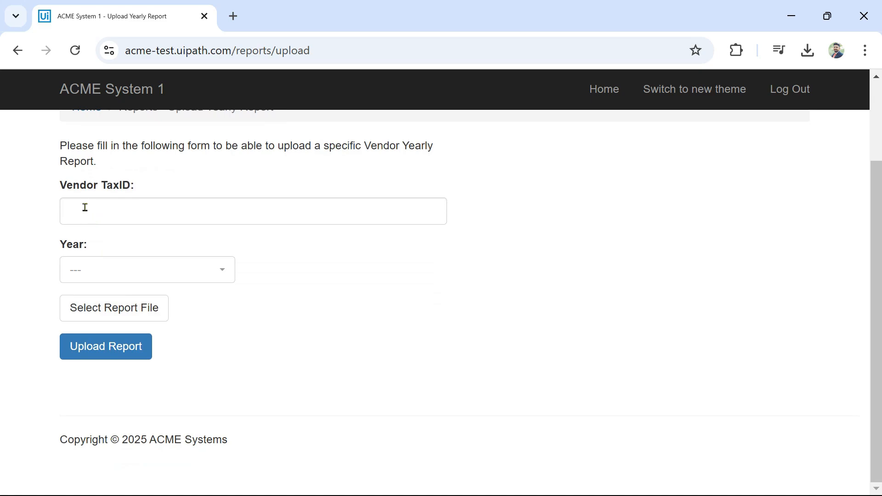
- Set the report year to 2024 and attach Report-FR329083-5.csv from Downloads as the report file
{"action": "left_click", "coordinate": [196, 278]}
{"action": "left_click", "coordinate": [90, 347]}
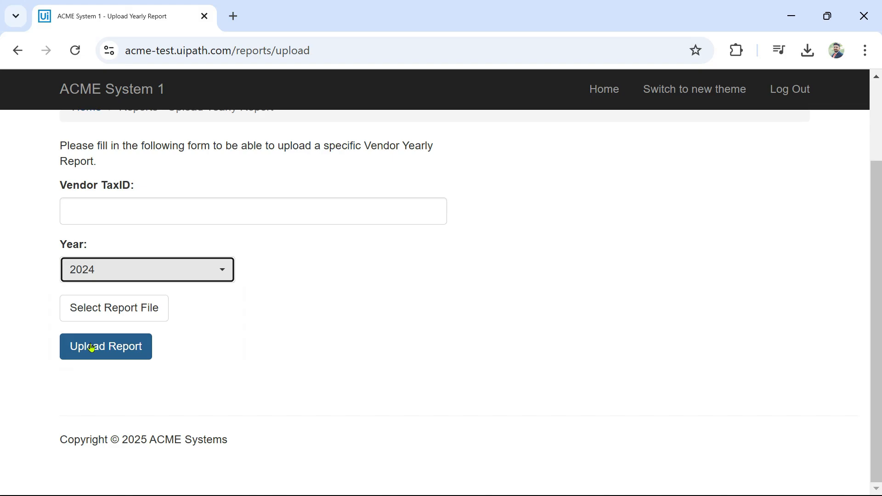
{"action": "left_click", "coordinate": [137, 315]}
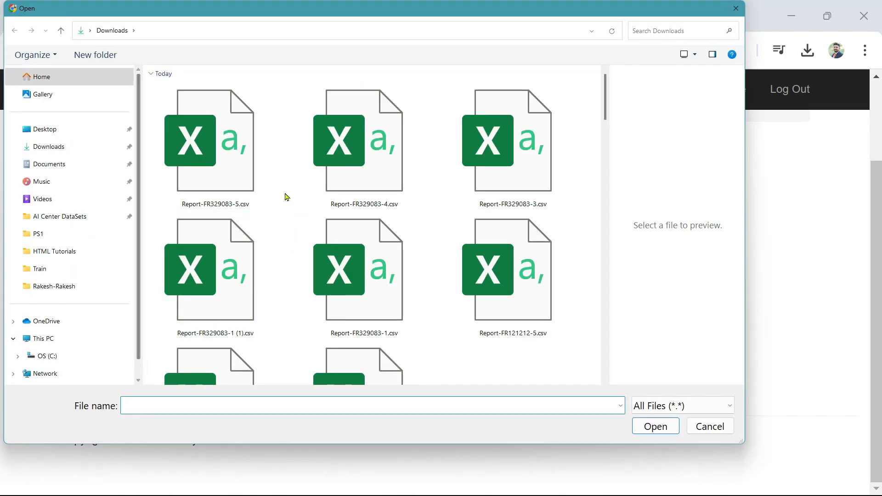
{"action": "left_click", "coordinate": [239, 178]}
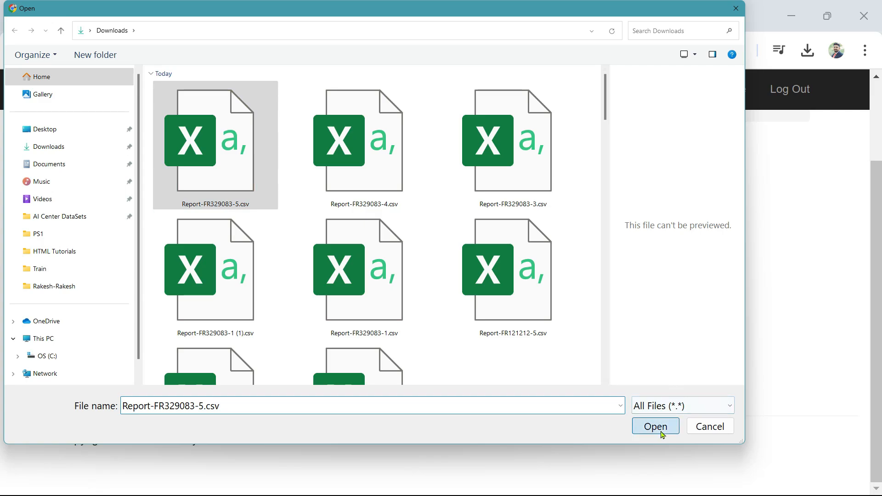
{"action": "left_click", "coordinate": [656, 426]}
{"action": "left_click", "coordinate": [125, 216]}
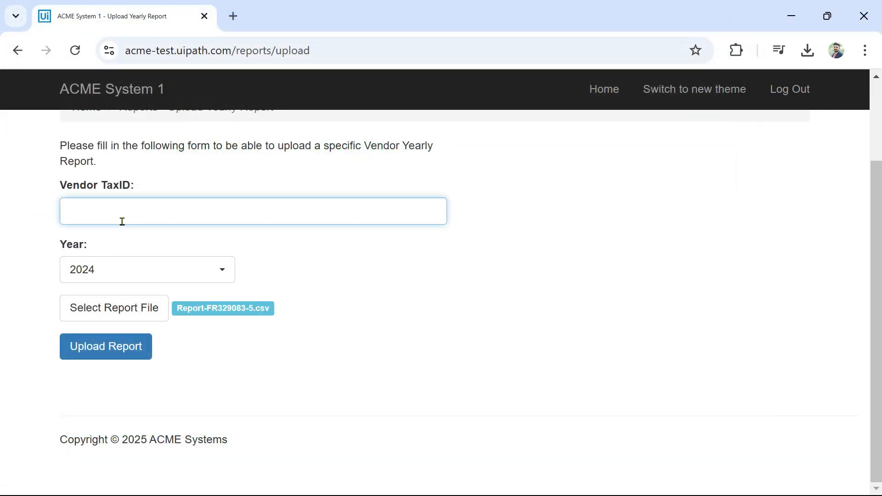
- Switch to the Report-FR329083-4 workbook in Excel and copy the vendor's tax ID from its sheet name
{"action": "key", "text": "alt+Tab"}
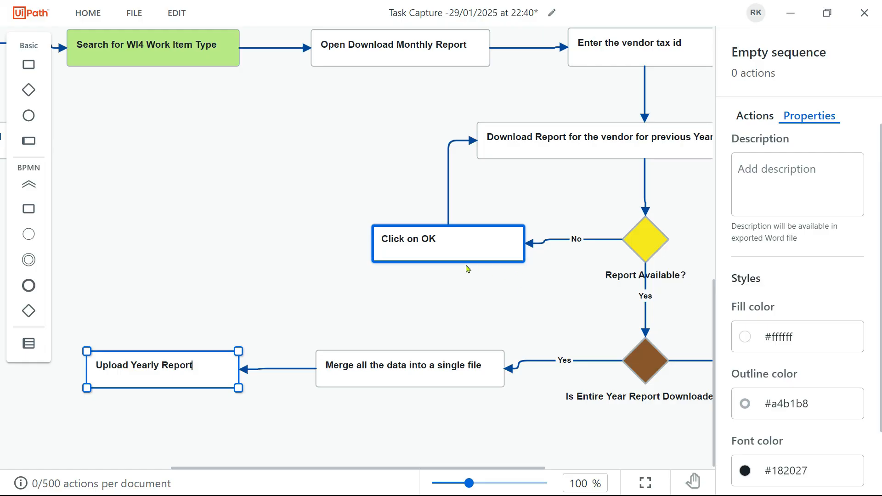
{"action": "key", "text": "alt+Tab"}
{"action": "key", "text": "alt+Tab"}
{"action": "key", "text": "alt+Tab"}
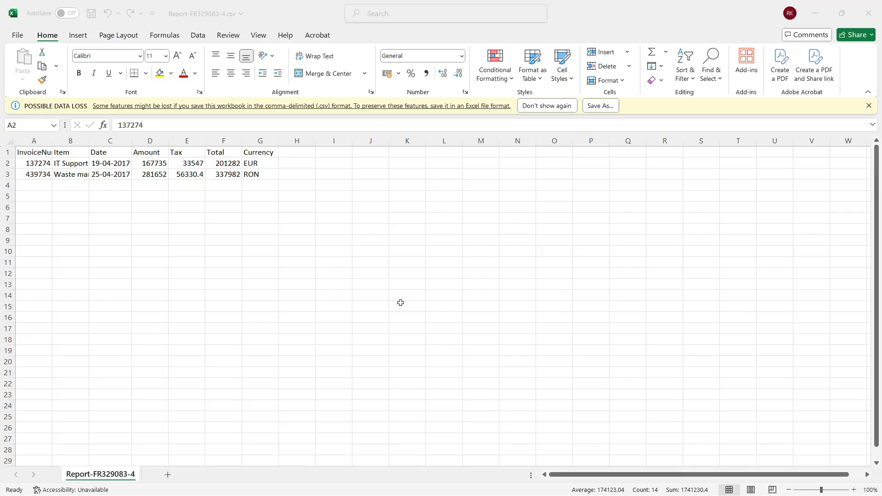
{"action": "left_click", "coordinate": [248, 219]}
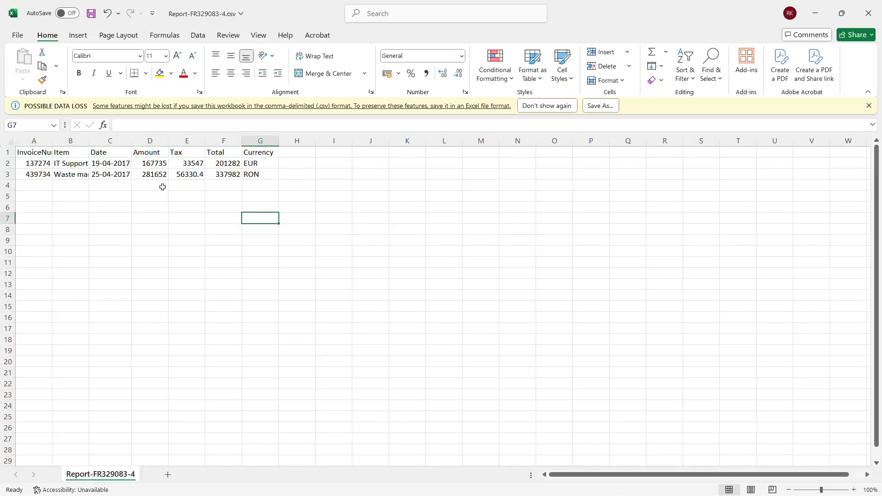
{"action": "double_click", "coordinate": [210, 14]}
{"action": "left_click", "coordinate": [339, 235]}
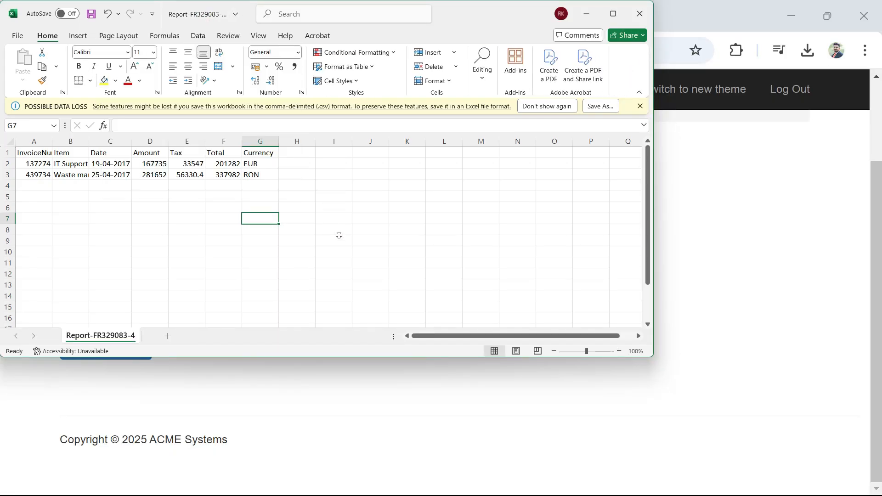
{"action": "double_click", "coordinate": [125, 339]}
{"action": "left_click", "coordinate": [126, 337]}
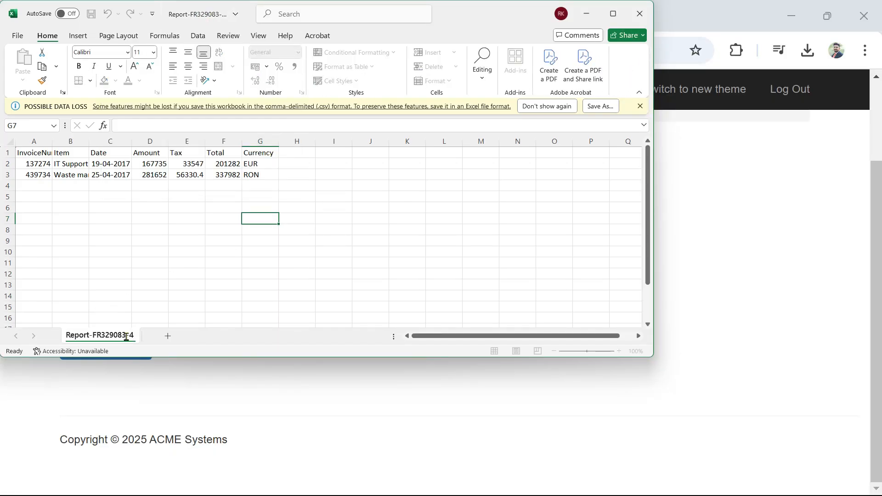
{"action": "left_click_drag", "start_coordinate": [127, 337], "coordinate": [97, 337]}
- Return to ACME System 1 in Chrome, enter the vendor's tax ID and upload the yearly report
{"action": "key", "text": "alt+Tab"}
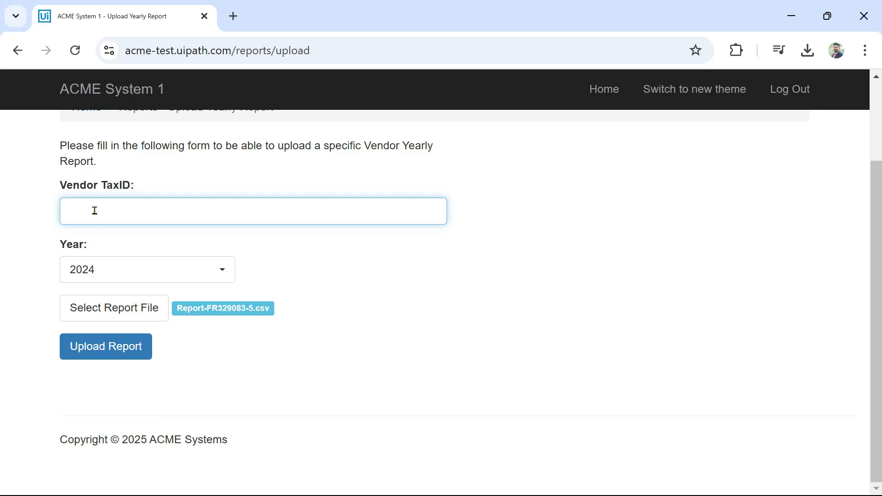
{"action": "type", "text": "FR329083"}
{"action": "left_click", "coordinate": [128, 355]}
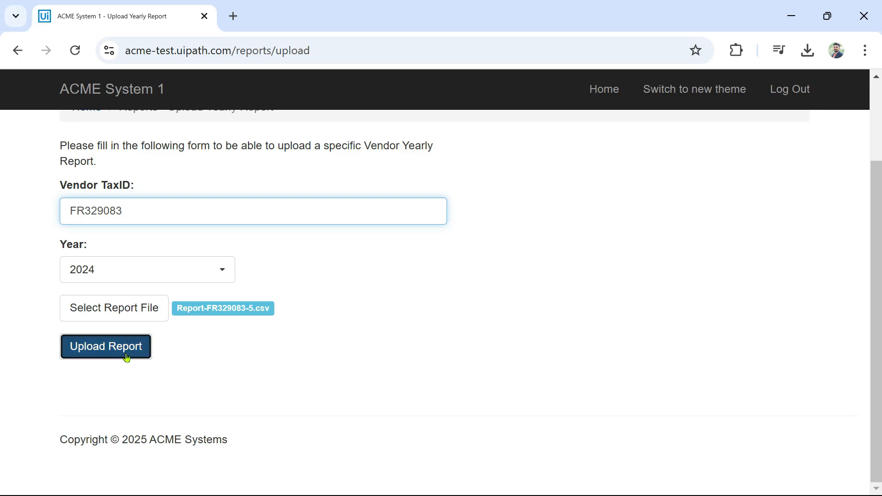
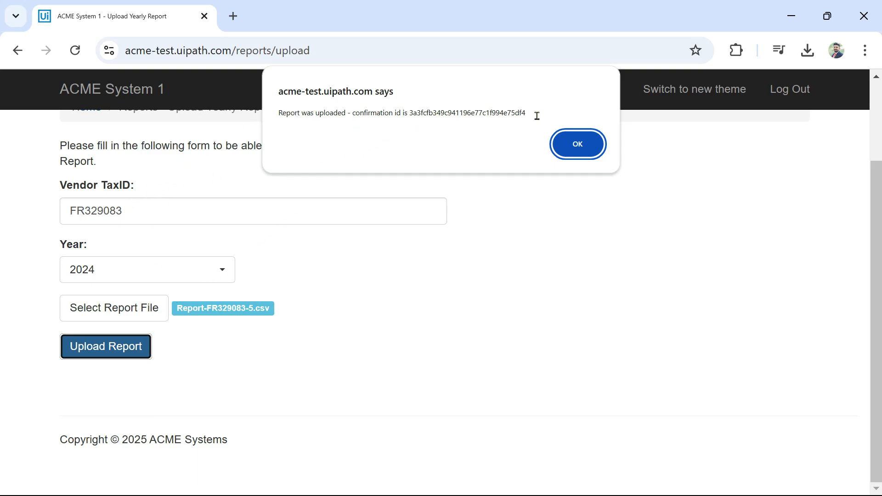
- Switch to UiPath Task Capture and add an empty sequence linked below the Upload Yearly Report box
{"action": "key", "text": "alt+Tab"}
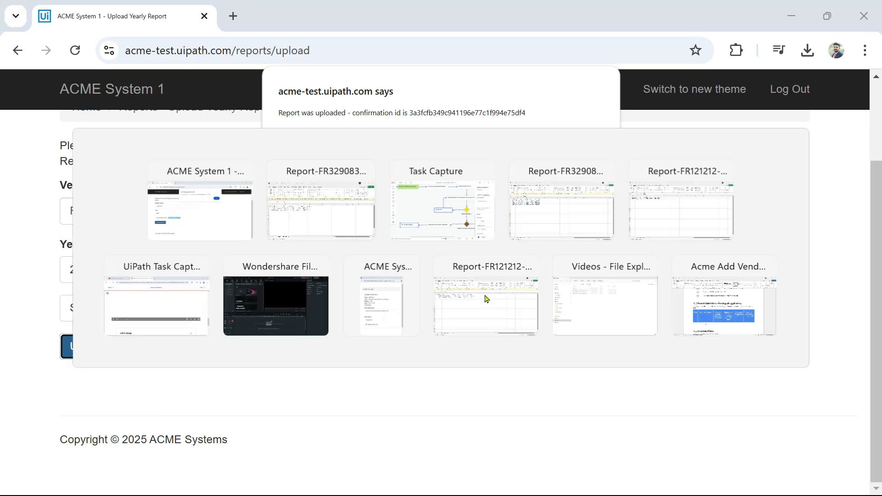
{"action": "key", "text": "alt+Tab"}
{"action": "key", "text": "alt+Tab"}
{"action": "key", "text": "Tab"}
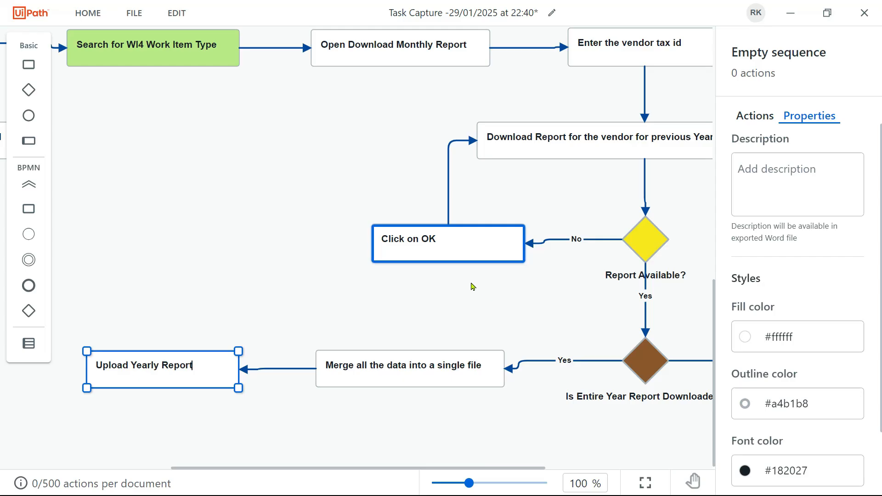
{"action": "left_click", "coordinate": [147, 381]}
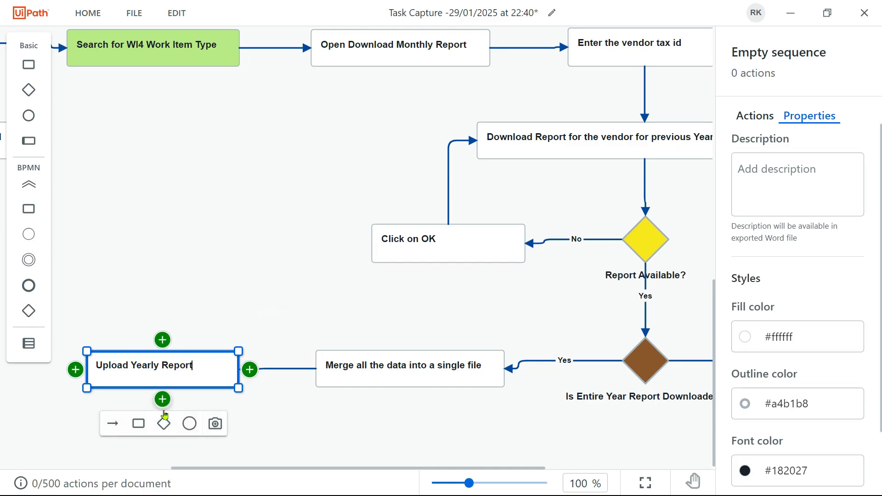
{"action": "mouse_move", "coordinate": [174, 396]}
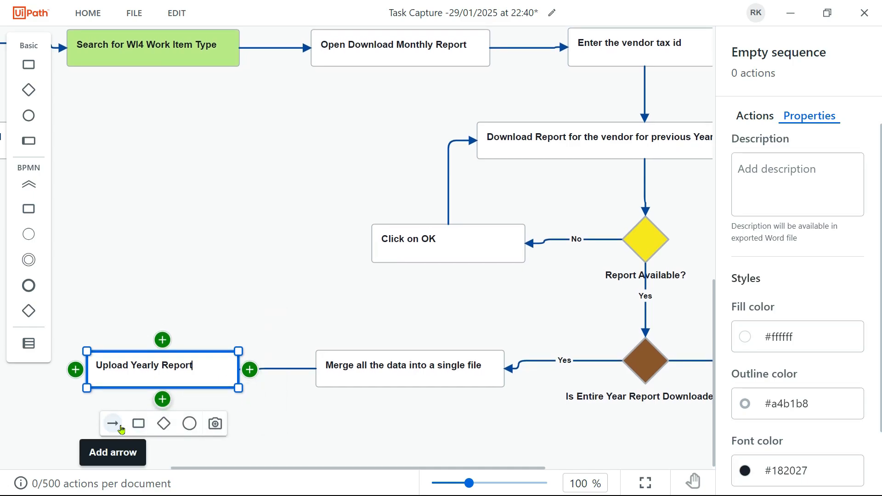
{"action": "left_click", "coordinate": [138, 424]}
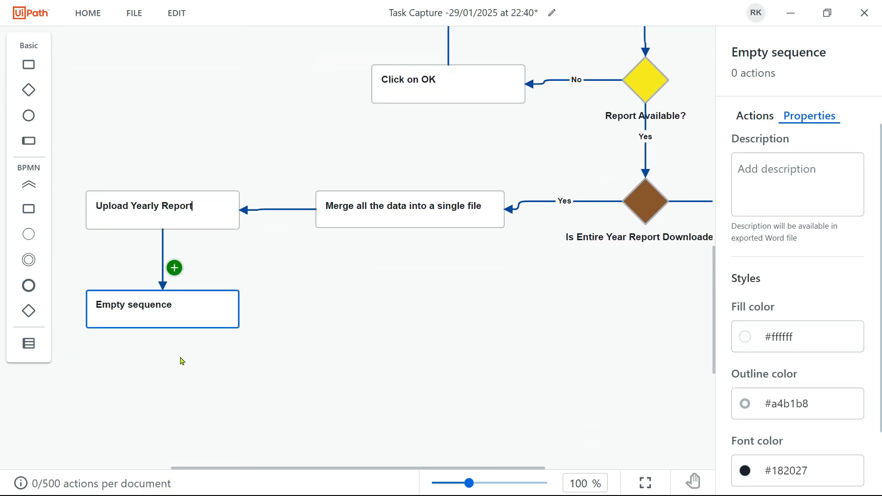
- Rename the new empty sequence as "Capture the Confirmation ID"
{"action": "left_click", "coordinate": [166, 307]}
{"action": "double_click", "coordinate": [154, 306]}
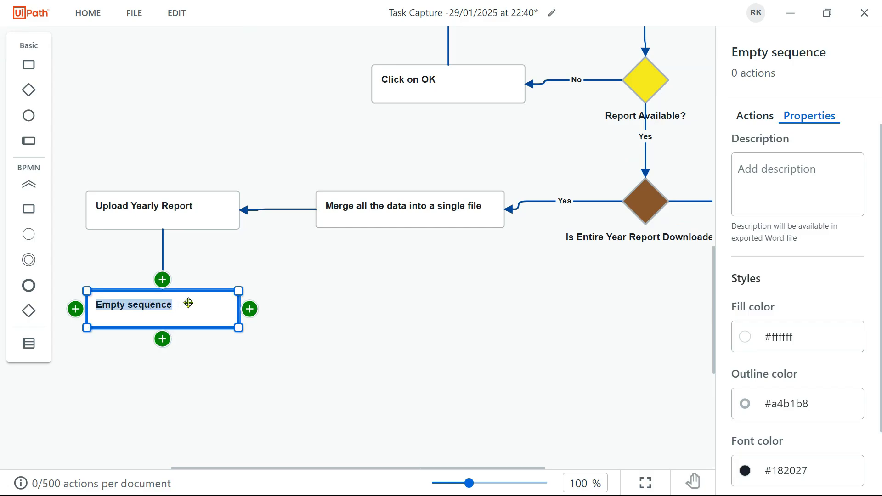
{"action": "type", "text": "Capture the"}
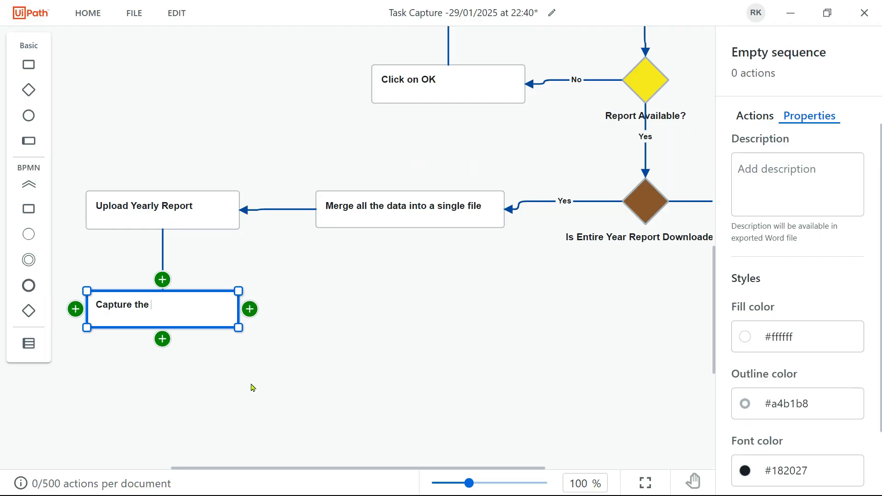
{"action": "type", "text": "Confirmation ID"}
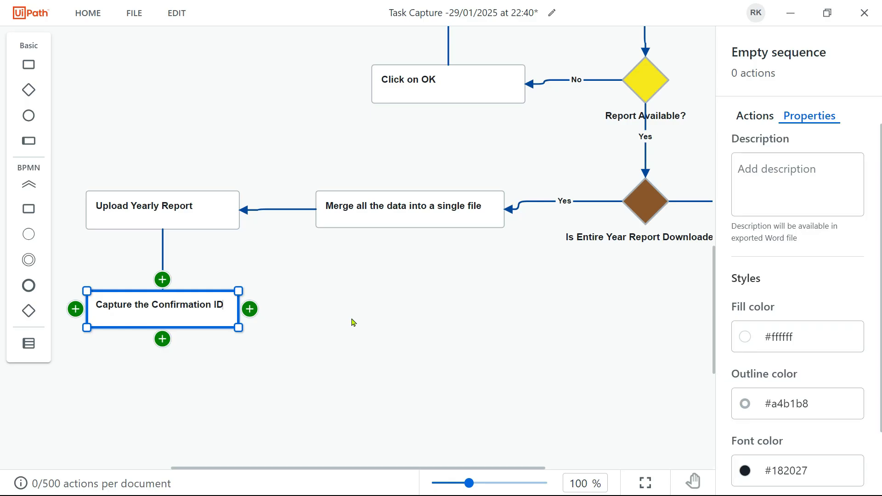
- Switch to ACME System 1 in Chrome, select the confirmation ID in the upload message and dismiss the message
{"action": "key", "text": "alt+Tab"}
{"action": "left_click_drag", "start_coordinate": [533, 116], "coordinate": [413, 115]}
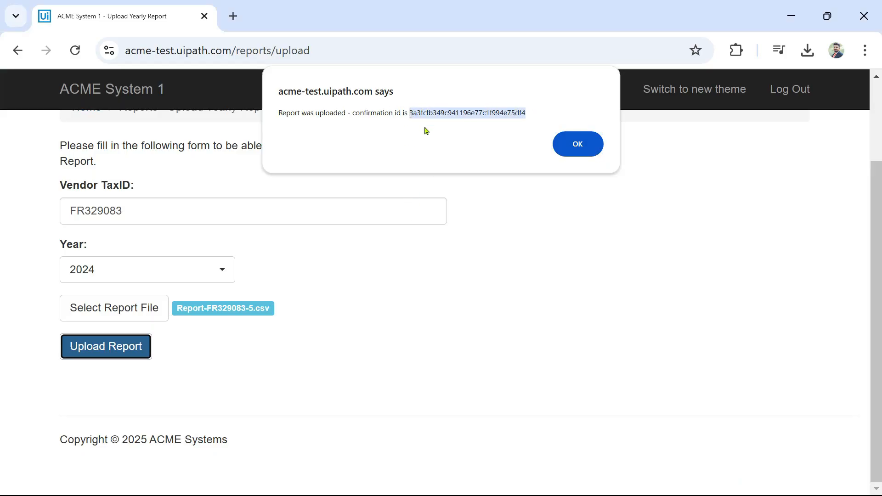
{"action": "left_click", "coordinate": [575, 144]}
- Go back to the ACME dashboard, open the Work Items list and advance to its second page
{"action": "scroll", "coordinate": [412, 274], "scroll_direction": "up", "scroll_amount": 3}
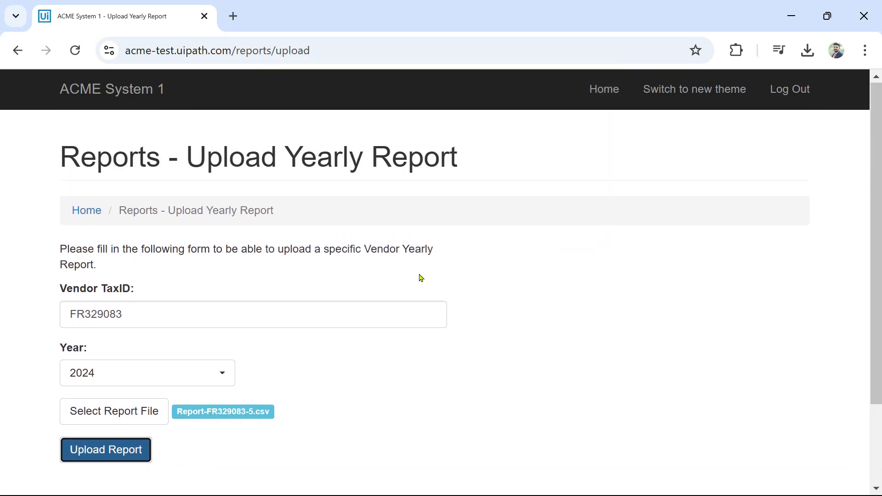
{"action": "left_click", "coordinate": [601, 93]}
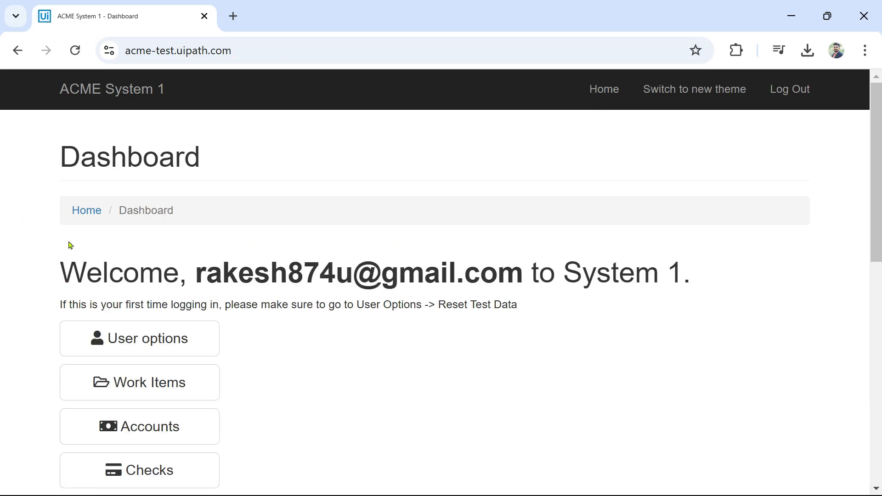
{"action": "left_click", "coordinate": [148, 387]}
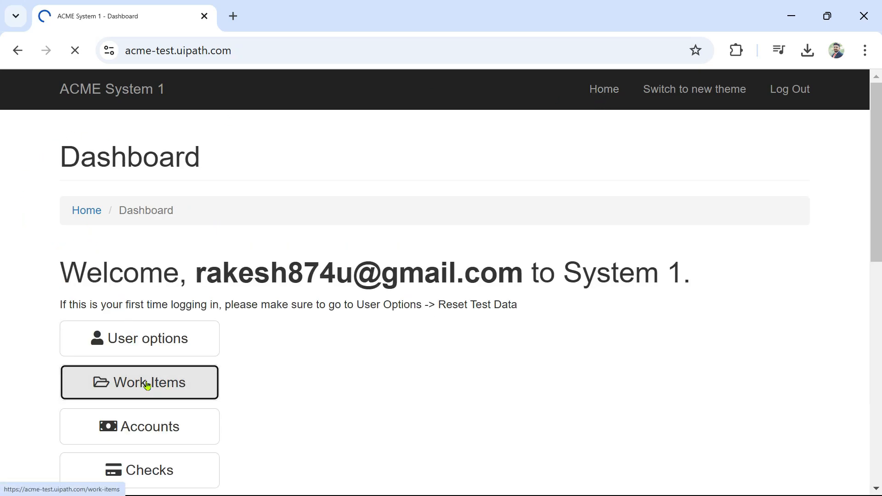
{"action": "scroll", "coordinate": [429, 342], "scroll_direction": "down", "scroll_amount": 2}
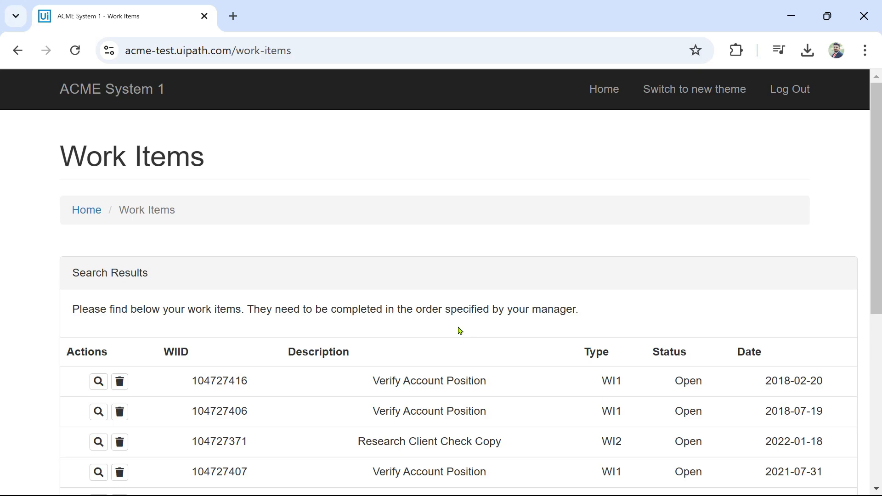
{"action": "scroll", "coordinate": [556, 320], "scroll_direction": "down", "scroll_amount": 6}
{"action": "scroll", "coordinate": [620, 344], "scroll_direction": "up", "scroll_amount": 2}
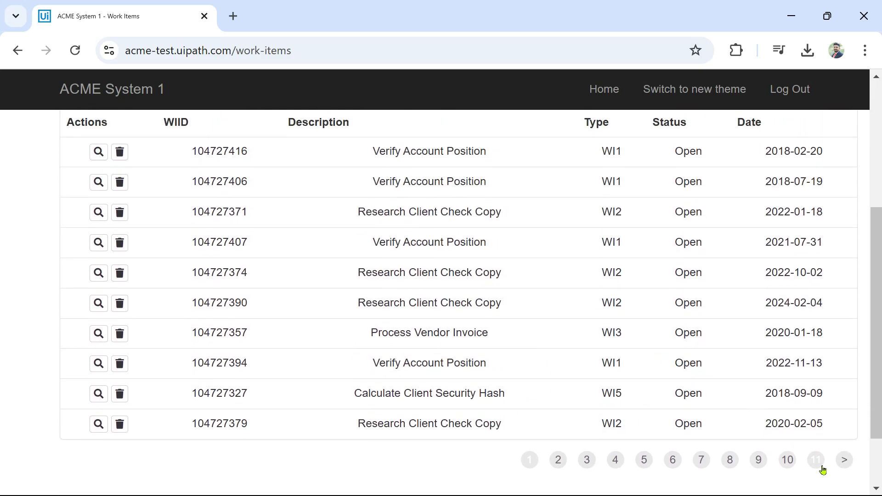
{"action": "left_click", "coordinate": [845, 460]}
- Open the details of the WI4 Generate Yearly Report for Vendor work item dated 2019-08-07
{"action": "scroll", "coordinate": [598, 331], "scroll_direction": "down", "scroll_amount": 4}
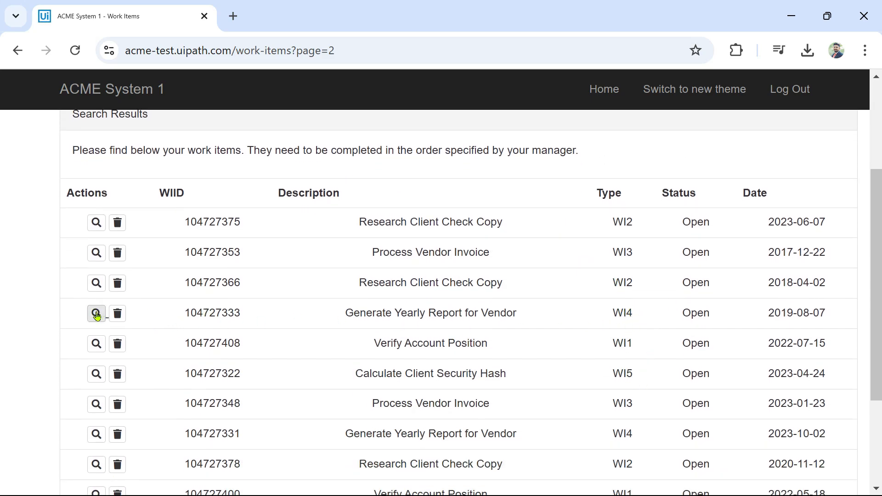
{"action": "left_click", "coordinate": [96, 312]}
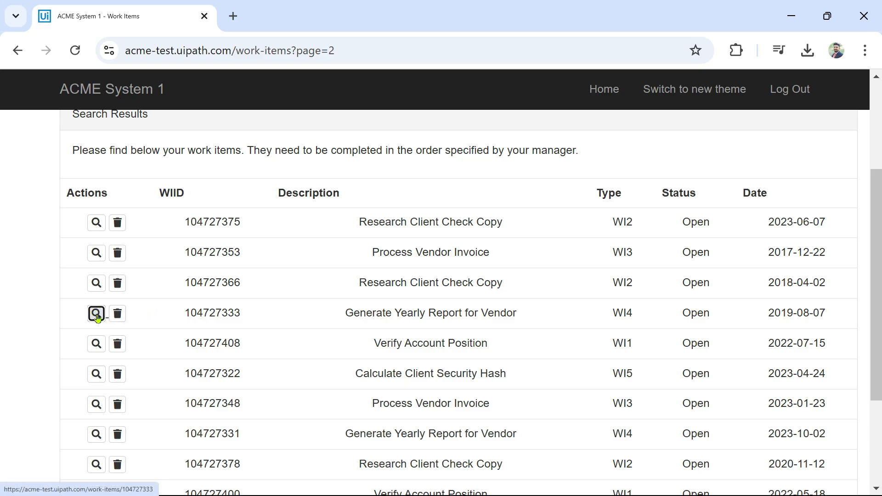
{"action": "left_click", "coordinate": [97, 316]}
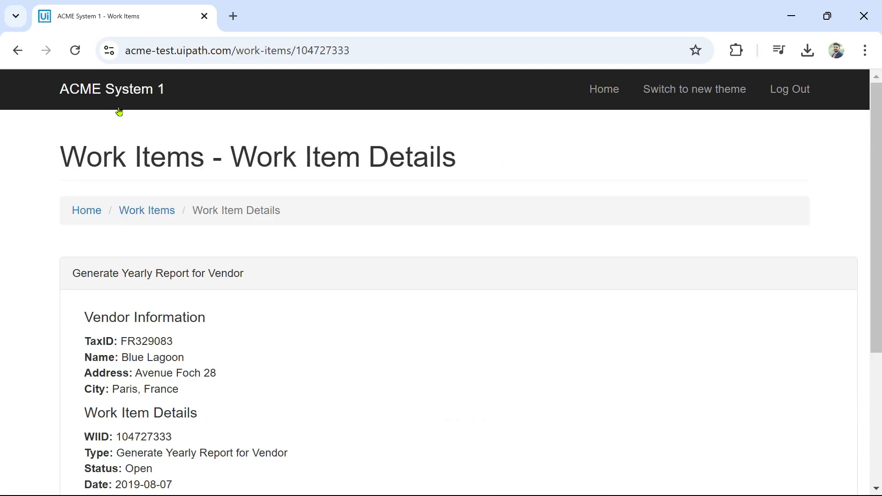
{"action": "scroll", "coordinate": [204, 353], "scroll_direction": "down", "scroll_amount": 2}
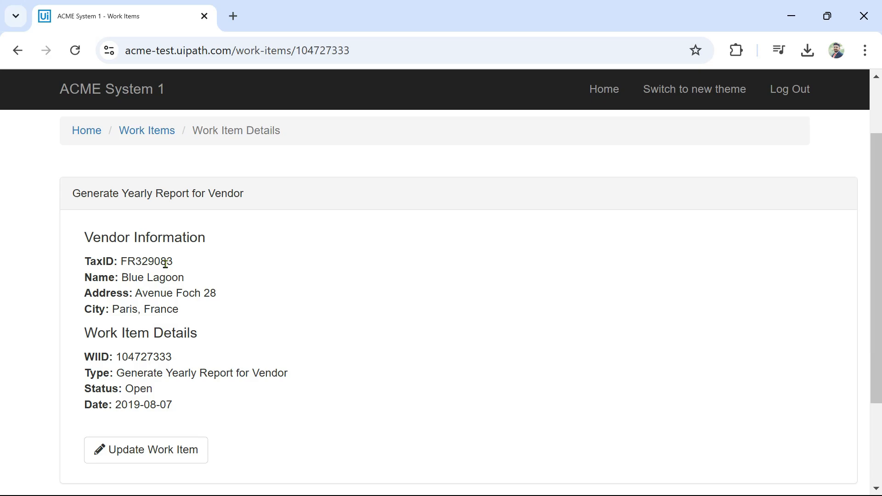
{"action": "scroll", "coordinate": [198, 358], "scroll_direction": "down", "scroll_amount": 2}
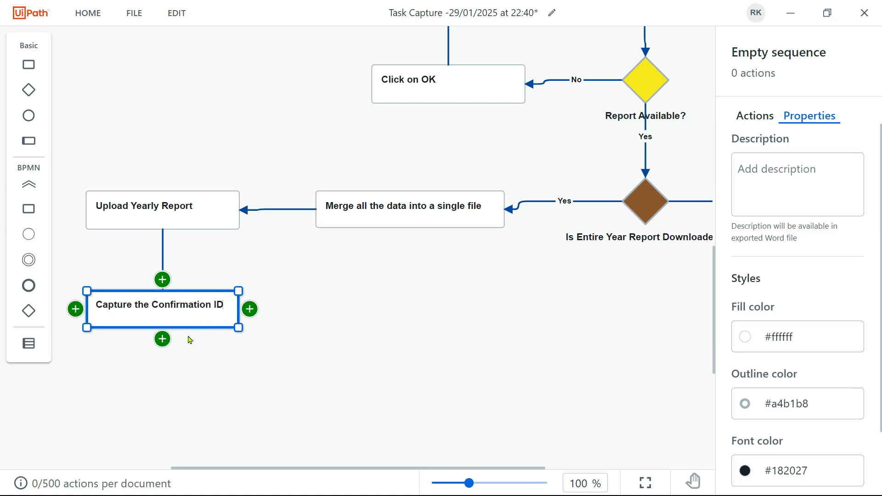
- In Task Capture, add a linked sequence right of Capture the Confirmation ID named "Open the work item", and return to the ACME work item page
{"action": "mouse_move", "coordinate": [250, 309]}
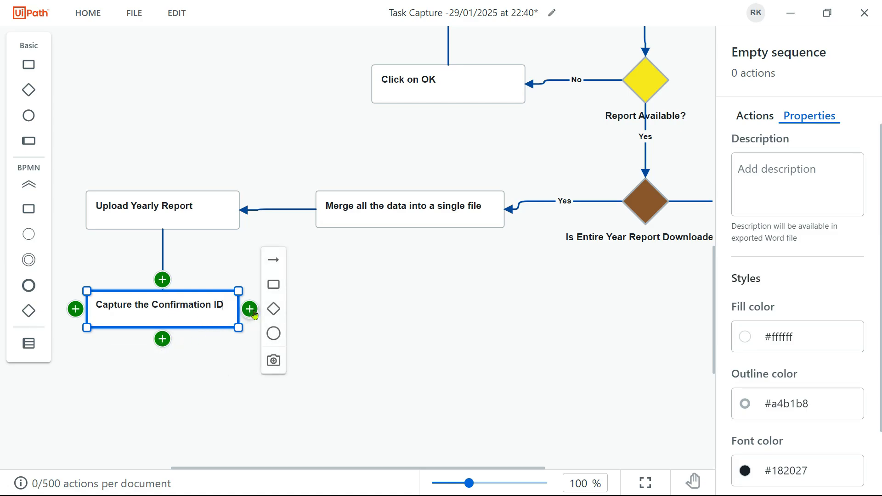
{"action": "left_click", "coordinate": [275, 285]}
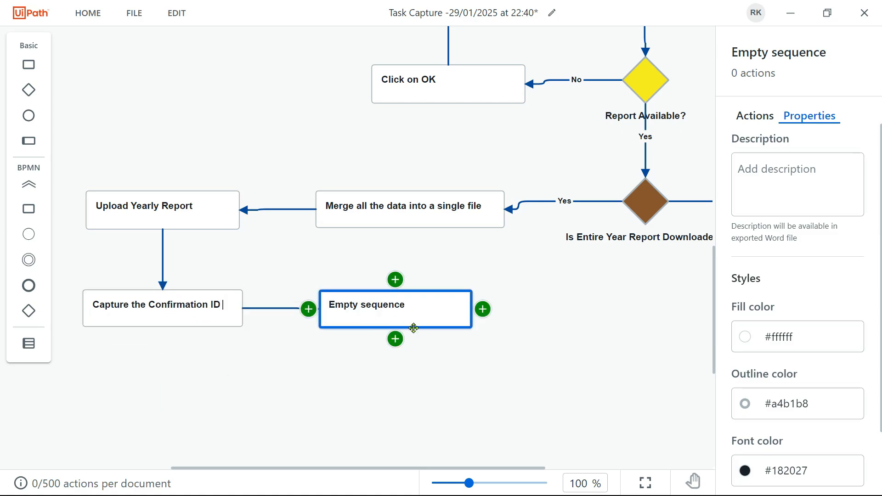
{"action": "double_click", "coordinate": [392, 305]}
{"action": "type", "text": "O"}
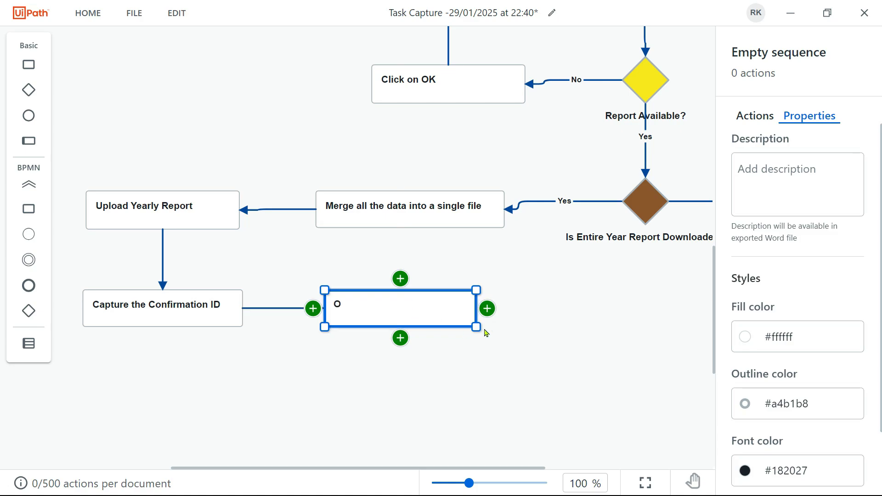
{"action": "type", "text": "pen the work item"}
{"action": "key", "text": "alt+Tab"}
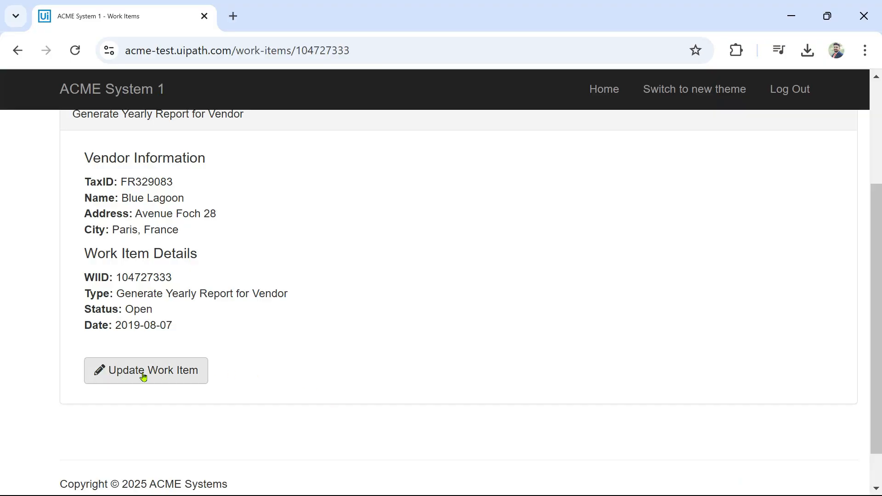
- In Task Capture, add a linked sequence right of Open the work item and name it "Update Work Item"
{"action": "key", "text": "alt+Tab"}
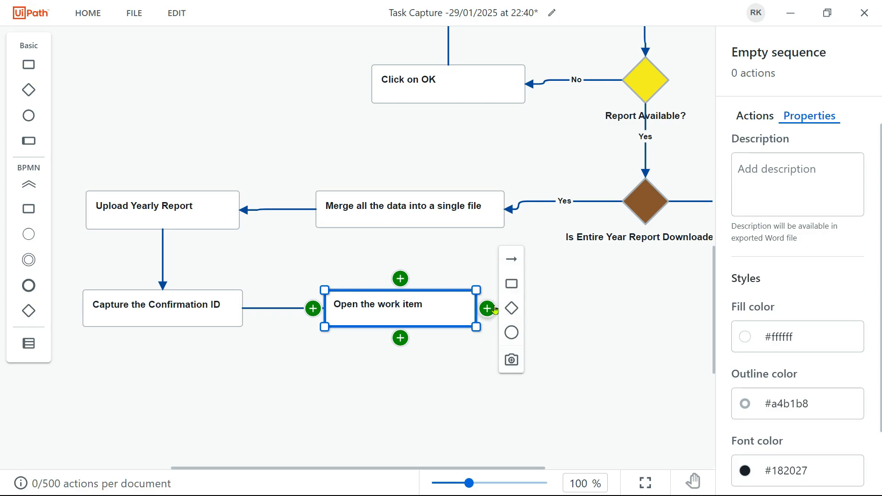
{"action": "left_click", "coordinate": [512, 284]}
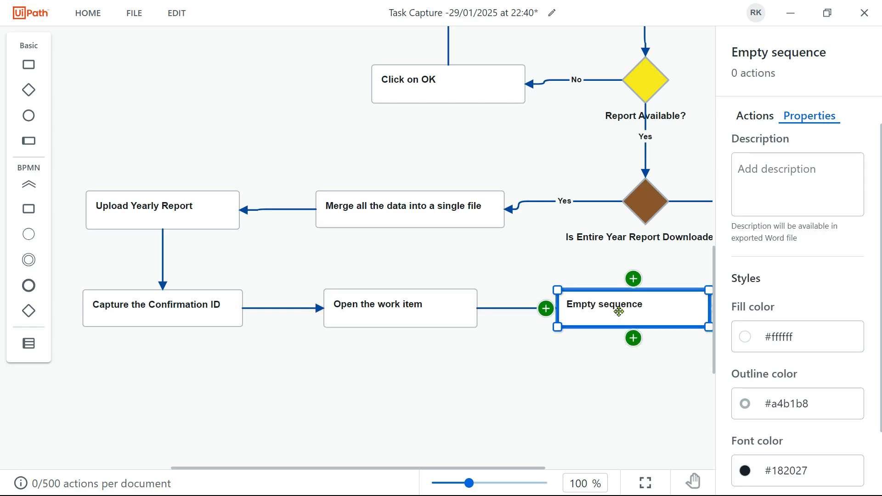
{"action": "double_click", "coordinate": [619, 308]}
{"action": "type", "text": "Up"}
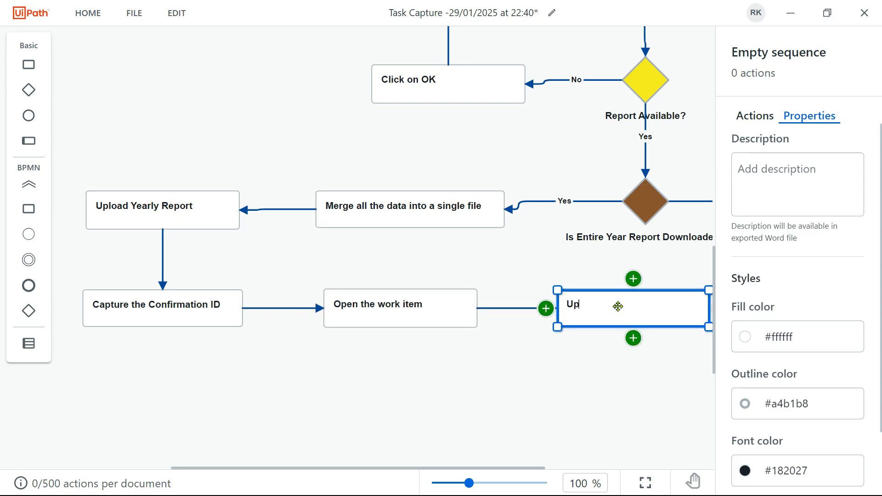
{"action": "type", "text": "date Work"}
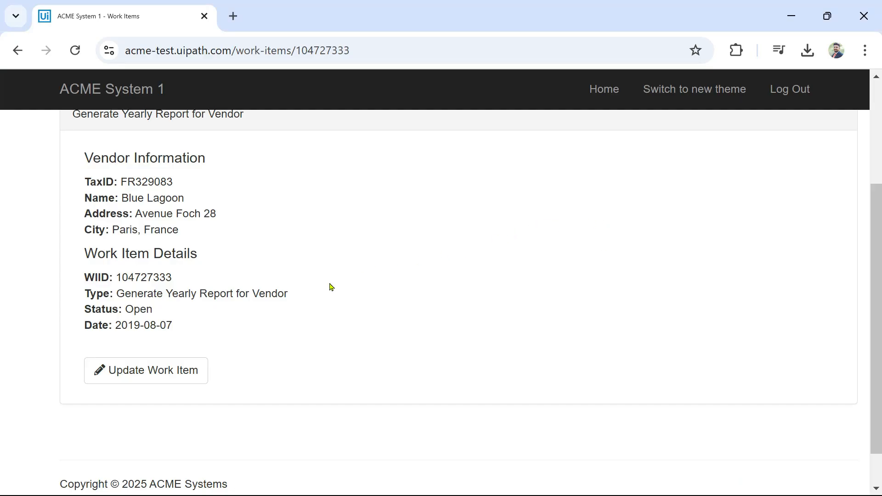
- Open the work item's update form in ACME System 1 and paste the confirmation ID into the comments
{"action": "left_click", "coordinate": [153, 370]}
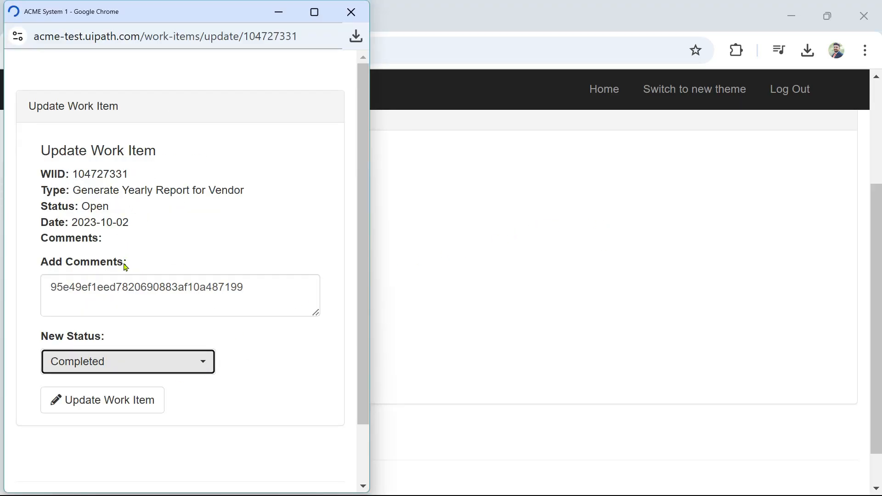
{"action": "left_click", "coordinate": [72, 295]}
{"action": "type", "text": "3a3fcfb349c941196e77c1f994e75df4"}
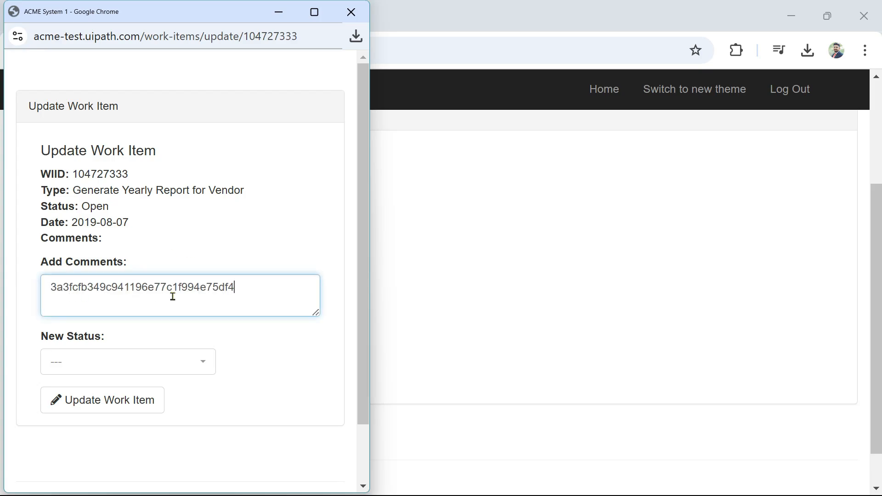
- Switch to Task Capture and add a linked sequence below Update Work Item named "Add Confirmation ID in comment section"
{"action": "key", "text": "alt+Tab"}
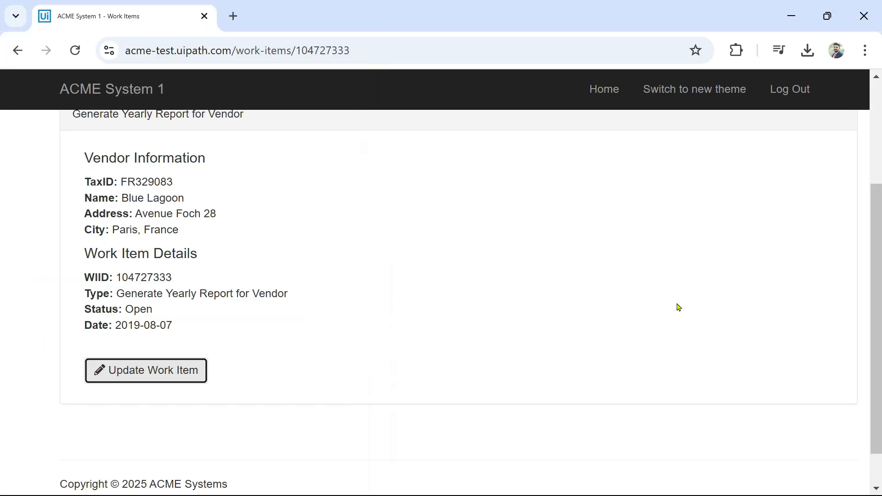
{"action": "key", "text": "alt+Tab"}
{"action": "key", "text": "alt+Tab"}
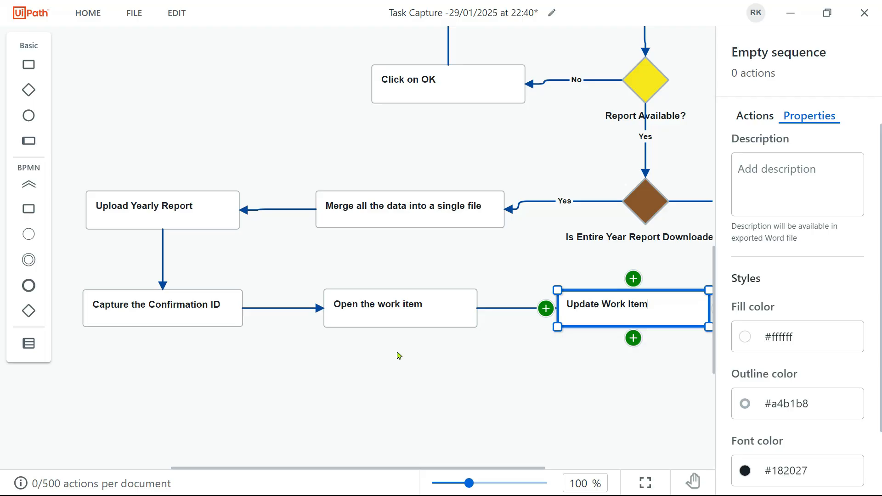
{"action": "left_click", "coordinate": [615, 364]}
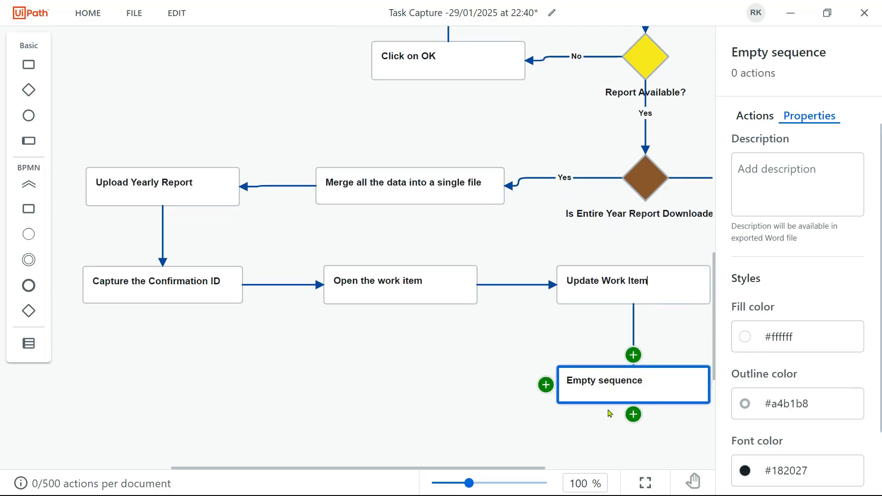
{"action": "left_click", "coordinate": [603, 324]}
{"action": "left_click", "coordinate": [606, 325]}
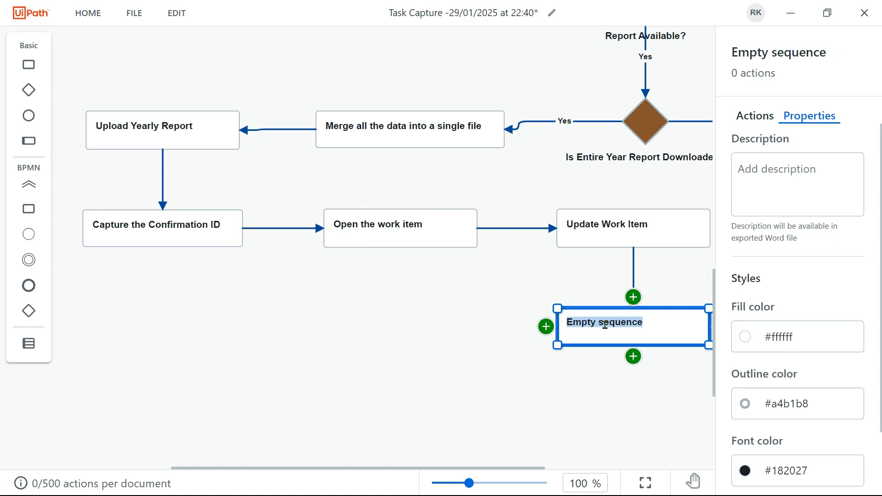
{"action": "type", "text": "Add Confirmation"}
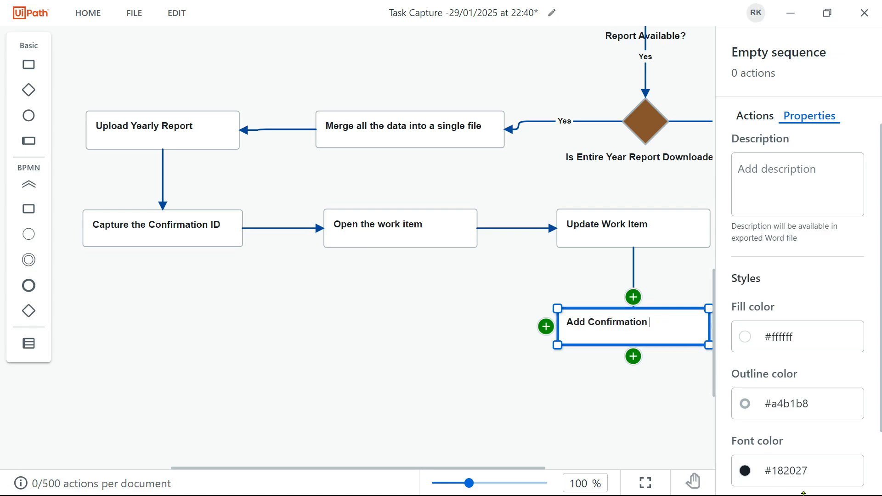
{"action": "type", "text": " ID in comment sesion"}
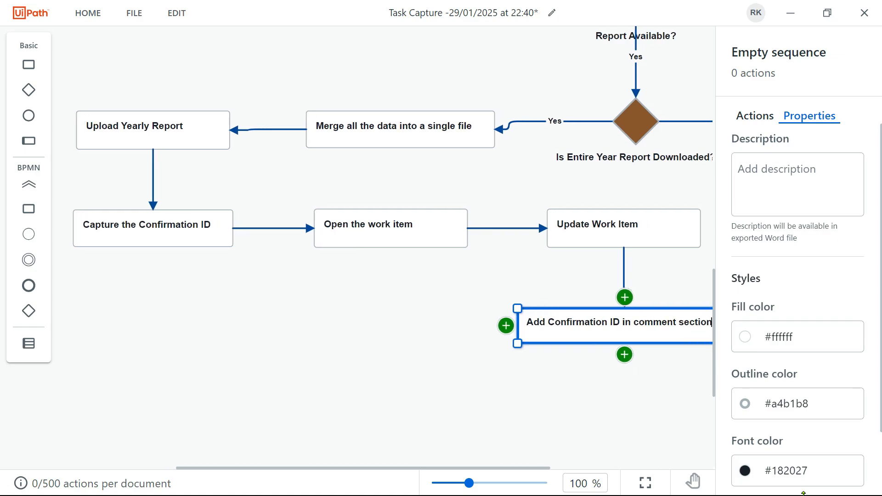
- Switch to ACME System 1, reopen the work item's update form and view the available New Status options
{"action": "key", "text": "alt+Tab"}
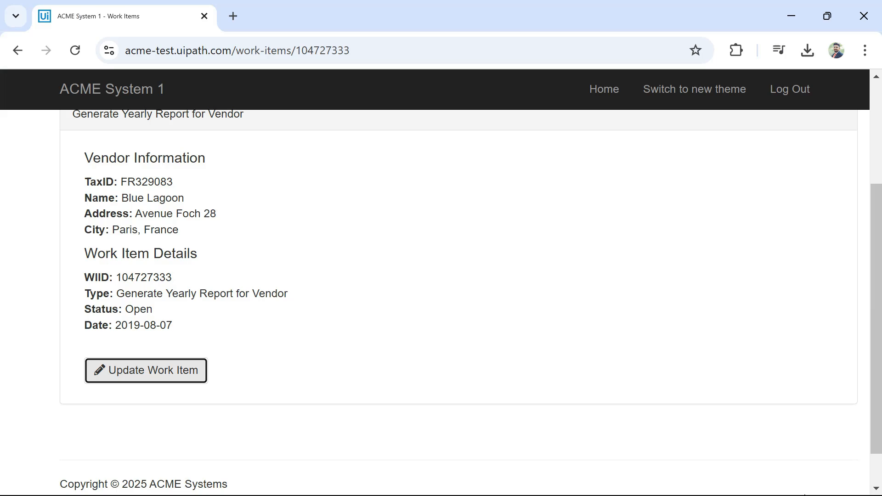
{"action": "left_click", "coordinate": [151, 376]}
{"action": "left_click", "coordinate": [147, 362]}
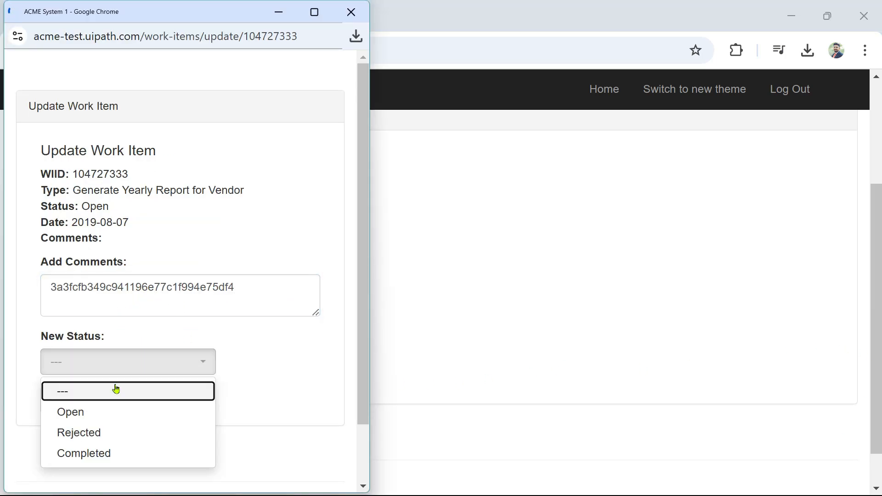
{"action": "left_click", "coordinate": [87, 368]}
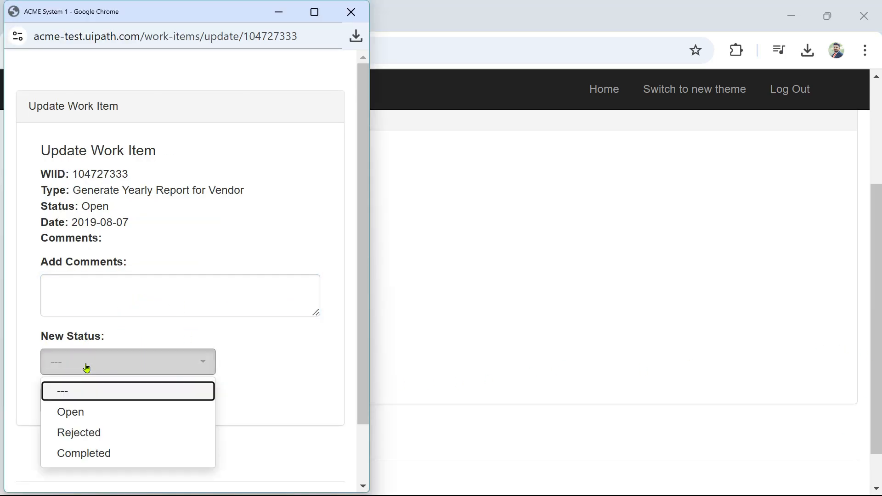
{"action": "left_click", "coordinate": [778, 296]}
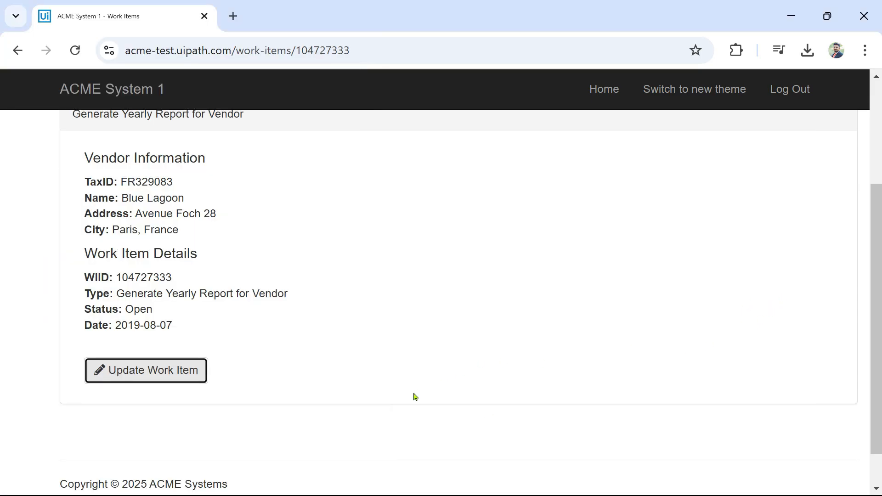
- In Task Capture, add a linked sequence below Add Confirmation ID in comment section named "Change the status to completed"
{"action": "key", "text": "alt+Tab"}
{"action": "key", "text": "alt+Tab"}
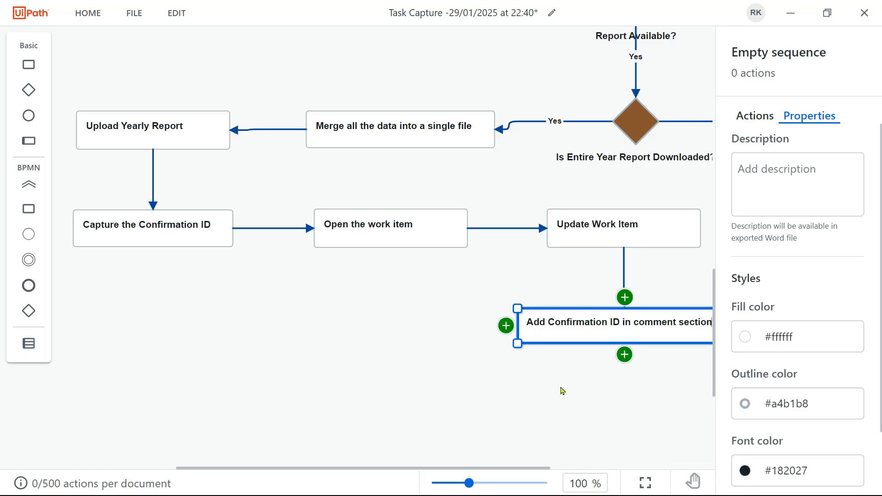
{"action": "mouse_move", "coordinate": [625, 354]}
{"action": "left_click", "coordinate": [601, 384]}
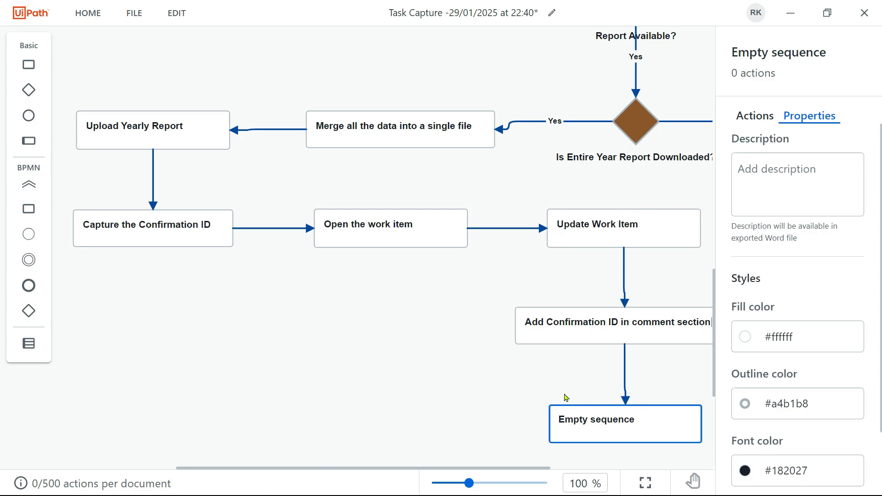
{"action": "scroll", "coordinate": [562, 396], "scroll_direction": "down", "scroll_amount": 3}
{"action": "double_click", "coordinate": [597, 266]}
{"action": "type", "text": "Change the status t"}
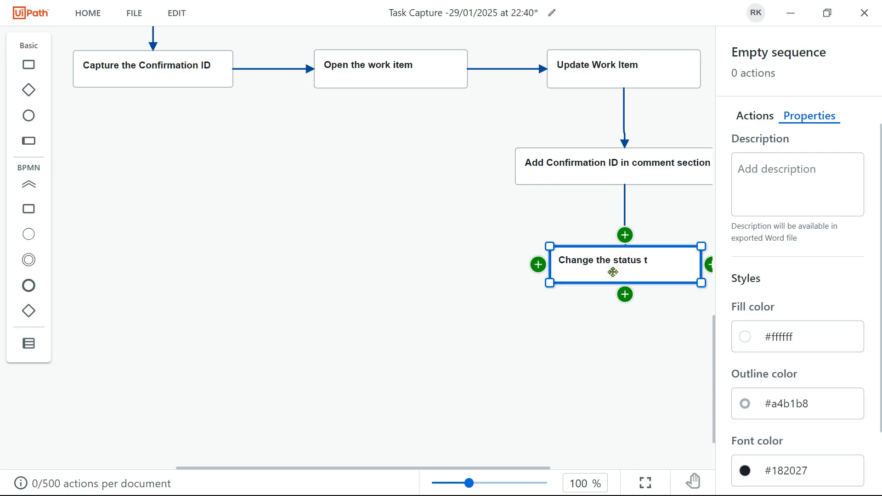
{"action": "type", "text": "o completed"}
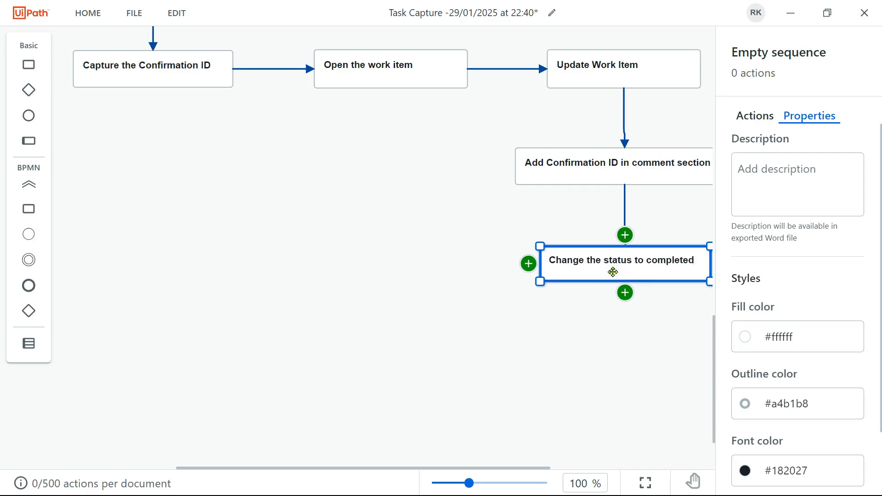
- Switch to ACME System 1, reopen the work item's update form and paste the confirmation ID into the comments
{"action": "key", "text": "alt+Tab"}
{"action": "scroll", "coordinate": [202, 380], "scroll_direction": "down", "scroll_amount": 1}
{"action": "left_click", "coordinate": [148, 329]}
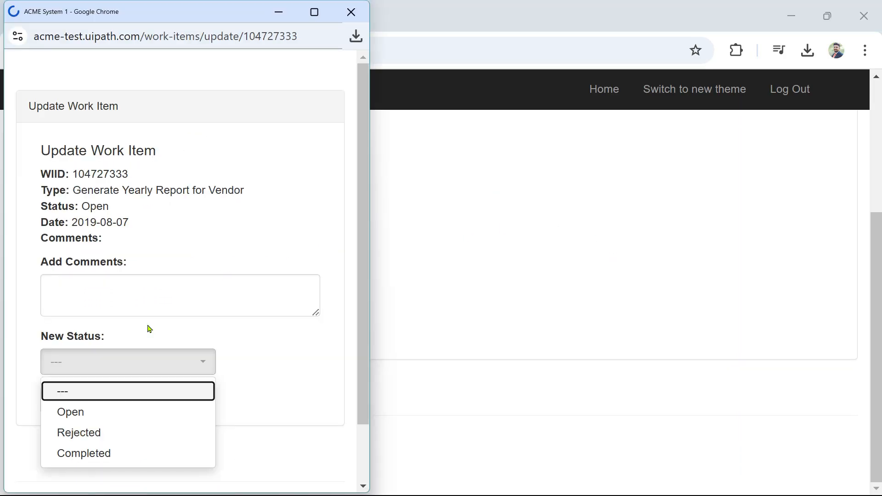
{"action": "left_click", "coordinate": [102, 295]}
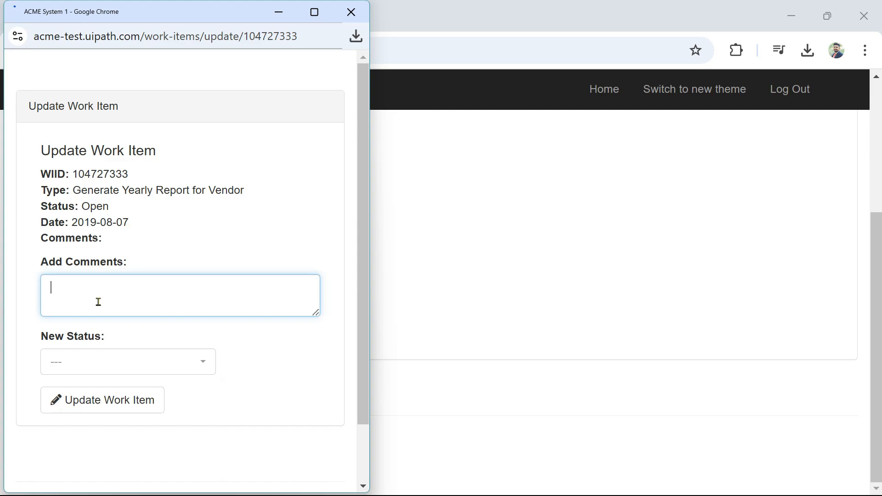
{"action": "left_click", "coordinate": [145, 297]}
{"action": "type", "text": "3a3fcfb349c941196e77c1f994e75df4"}
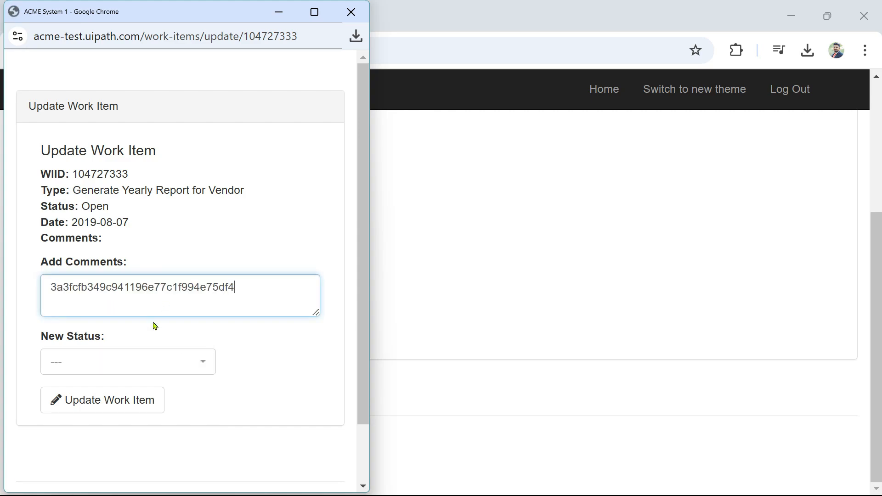
- Set the work item's new status to Completed, submit the update and dismiss the message
{"action": "left_click", "coordinate": [166, 364]}
{"action": "left_click", "coordinate": [103, 452]}
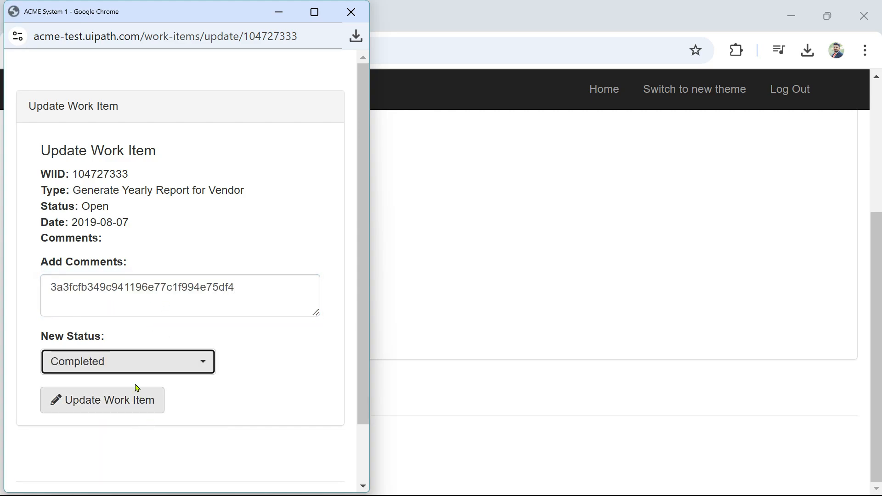
{"action": "left_click", "coordinate": [123, 407]}
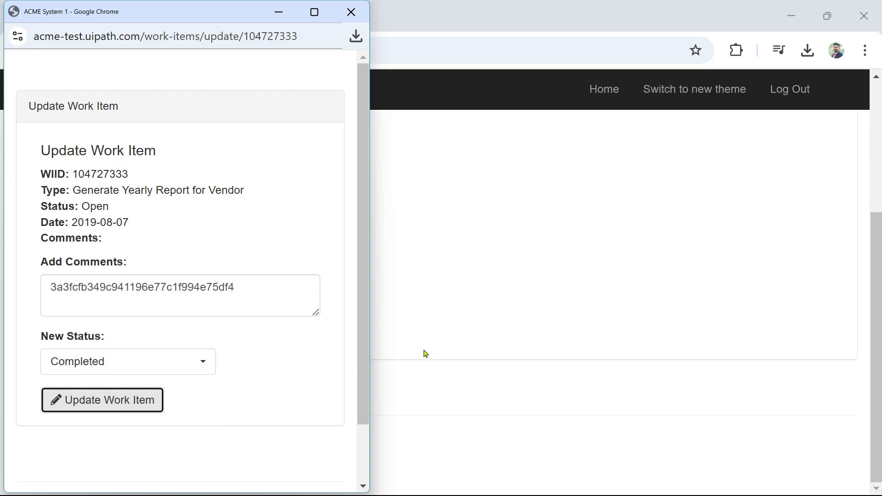
{"action": "left_click", "coordinate": [98, 403]}
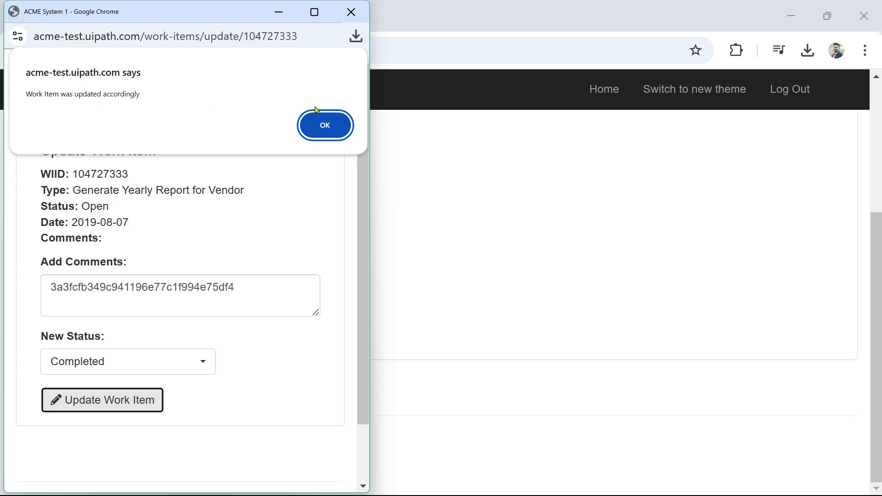
{"action": "left_click", "coordinate": [331, 126]}
- Switch to Task Capture and add a linked sequence below Change the status to completed
{"action": "key", "text": "alt+Tab"}
{"action": "key", "text": "alt+Tab"}
{"action": "key", "text": "Tab"}
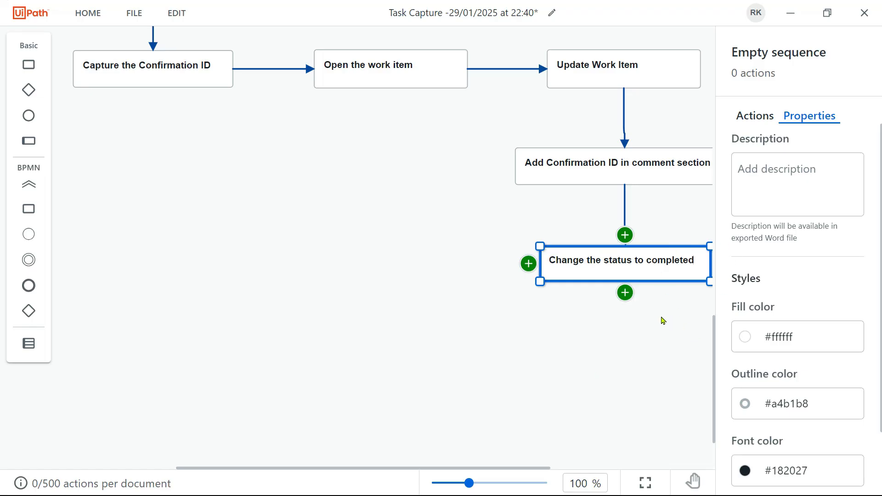
{"action": "left_click", "coordinate": [625, 292]}
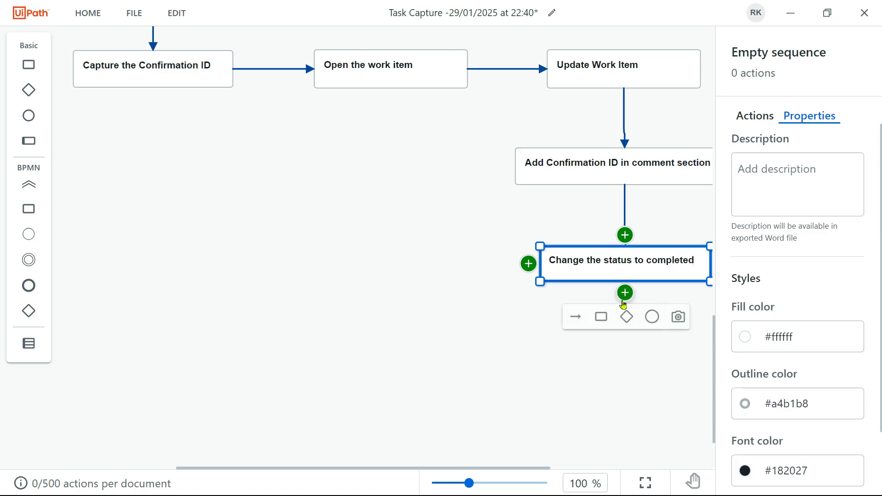
{"action": "left_click", "coordinate": [602, 317]}
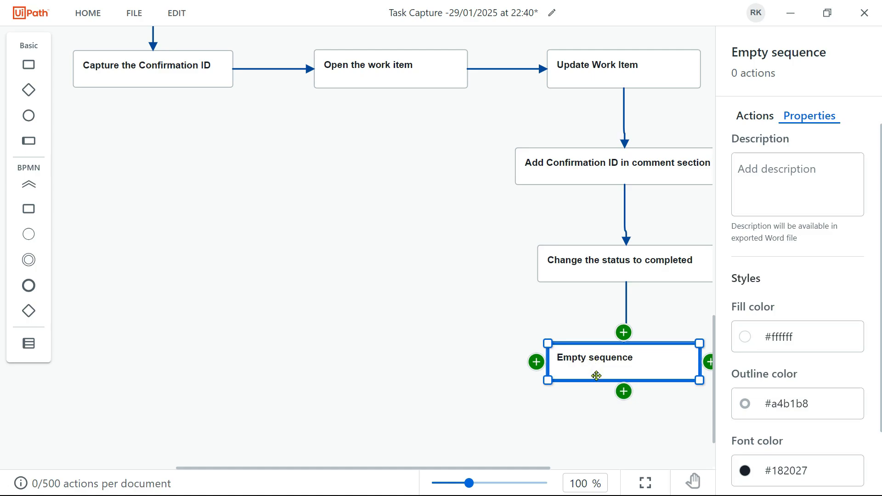
{"action": "left_click_drag", "start_coordinate": [592, 361], "coordinate": [593, 360]}
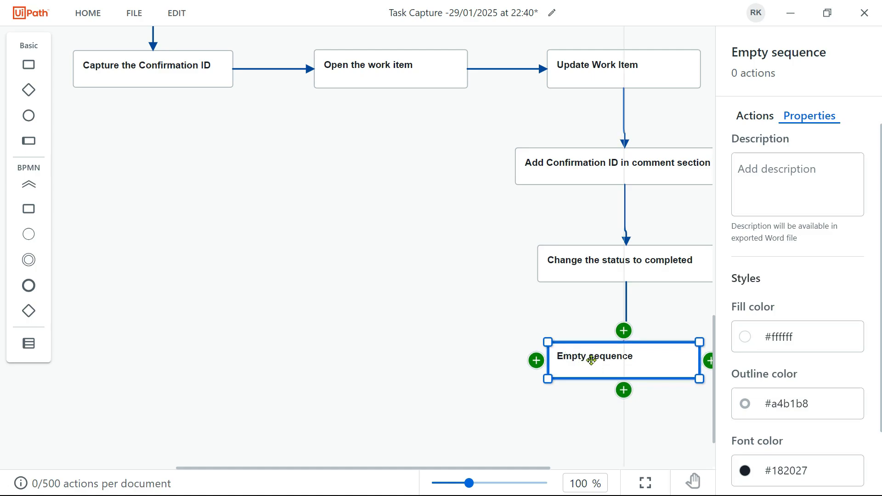
- Name the new sequence below Change the status to completed "Update work item"
{"action": "double_click", "coordinate": [593, 359]}
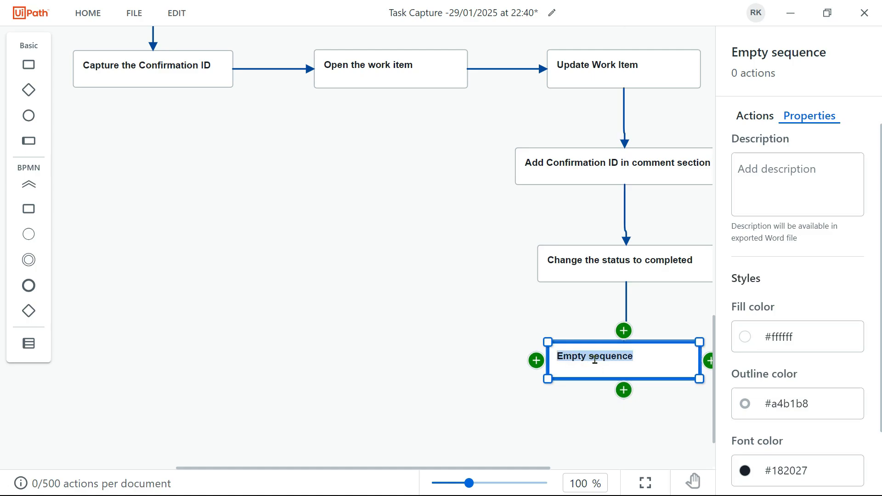
{"action": "left_click", "coordinate": [563, 463]}
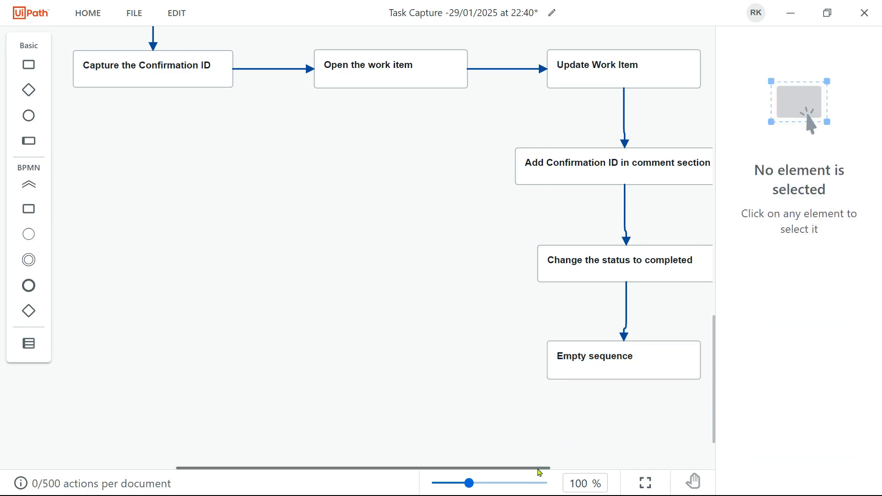
{"action": "left_click_drag", "start_coordinate": [542, 468], "coordinate": [593, 469]}
{"action": "left_click", "coordinate": [509, 361]}
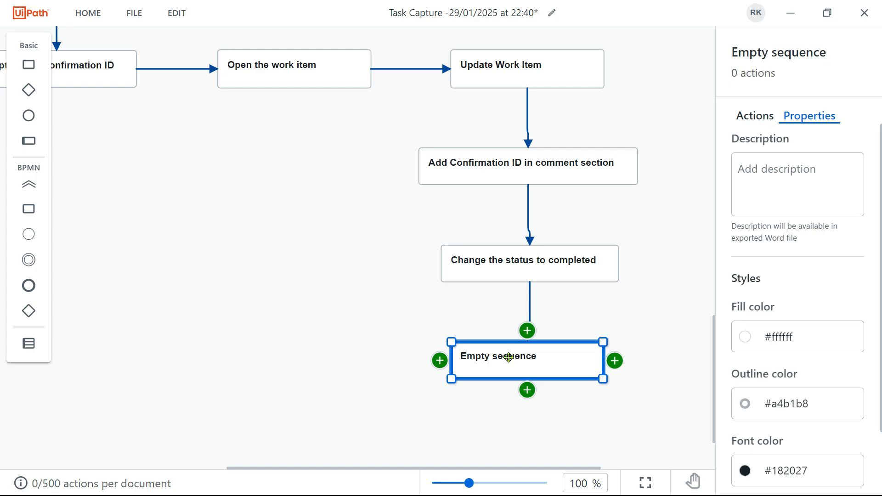
{"action": "double_click", "coordinate": [507, 357]}
{"action": "type", "text": "U"}
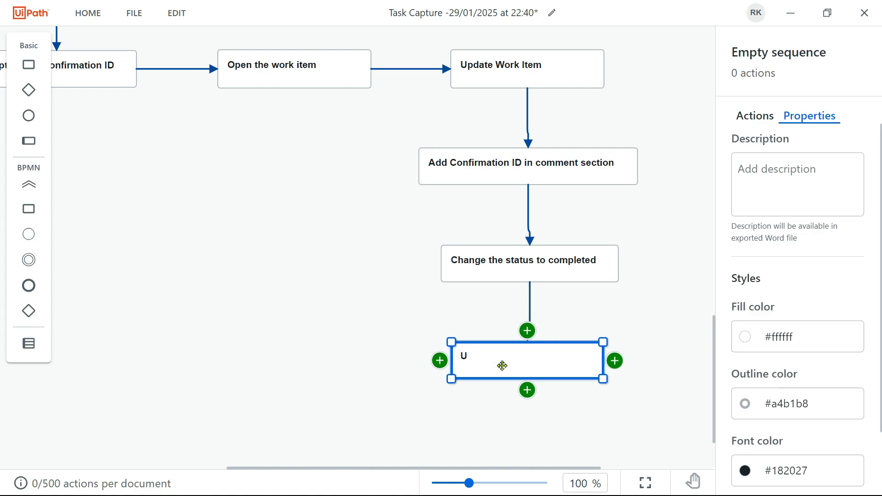
{"action": "type", "text": "pdate work item"}
{"action": "mouse_move", "coordinate": [527, 390]}
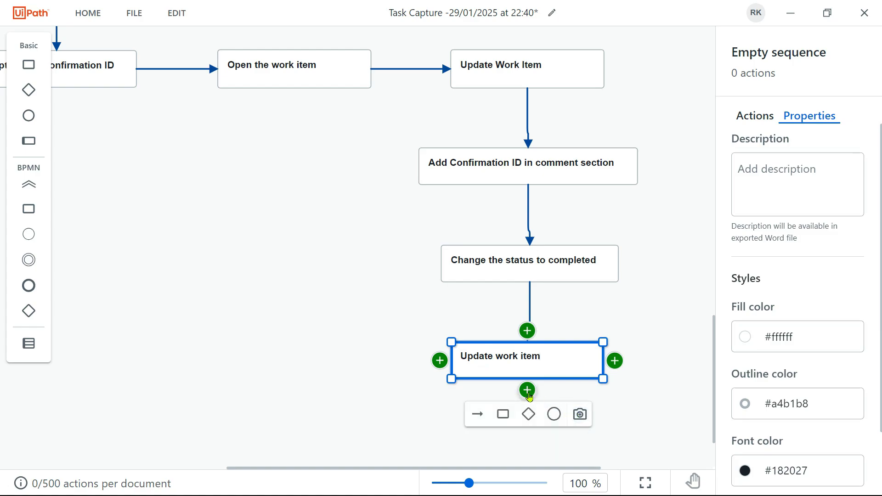
- Add a linked event below the Update work item sequence and name it "END"
{"action": "left_click", "coordinate": [559, 418]}
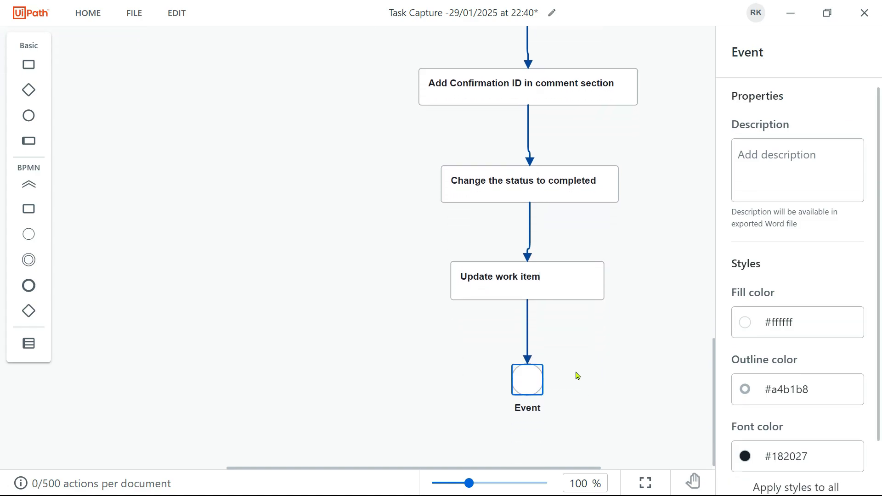
{"action": "mouse_move", "coordinate": [528, 402]}
{"action": "left_click", "coordinate": [498, 400]}
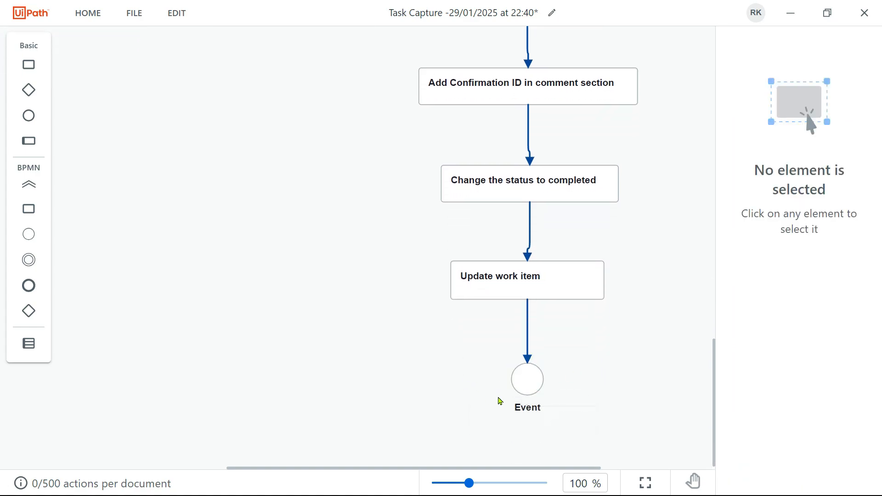
{"action": "left_click_drag", "start_coordinate": [517, 406], "coordinate": [522, 407]}
{"action": "double_click", "coordinate": [523, 407]}
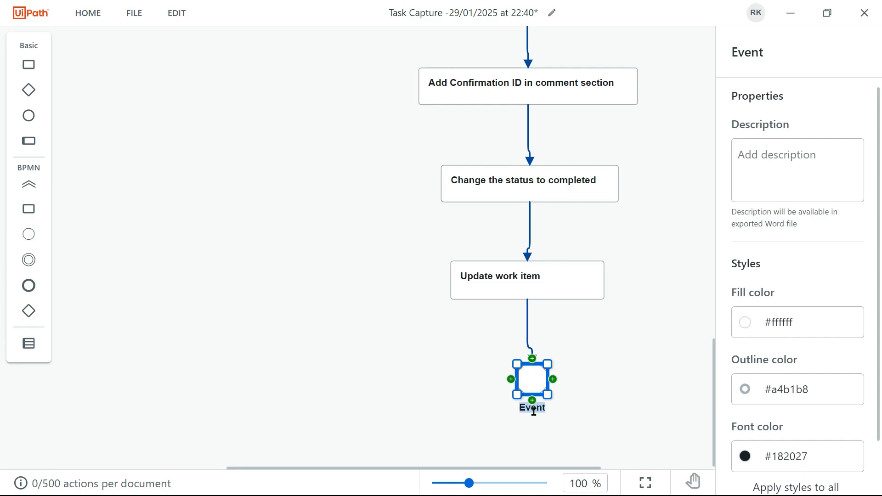
{"action": "type", "text": "END"}
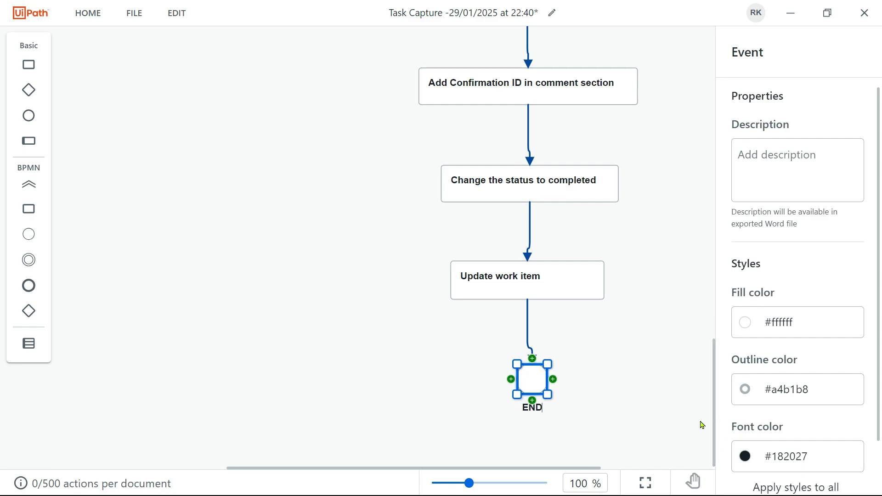
- Set the fill color of the END event to green #7ed321
{"action": "left_click", "coordinate": [553, 378]}
{"action": "left_click", "coordinate": [537, 373]}
{"action": "scroll", "coordinate": [289, 322], "scroll_direction": "down", "scroll_amount": 8}
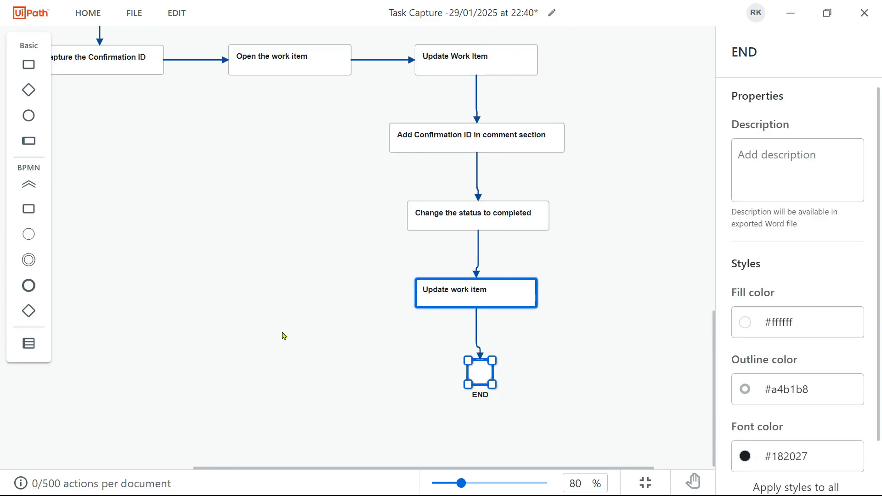
{"action": "scroll", "coordinate": [293, 298], "scroll_direction": "up", "scroll_amount": 2}
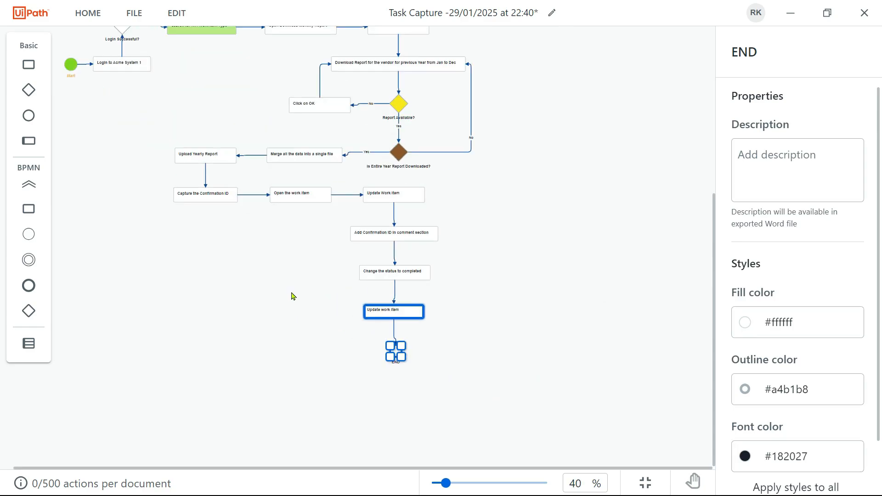
{"action": "left_click", "coordinate": [801, 324]}
{"action": "left_click", "coordinate": [640, 435]}
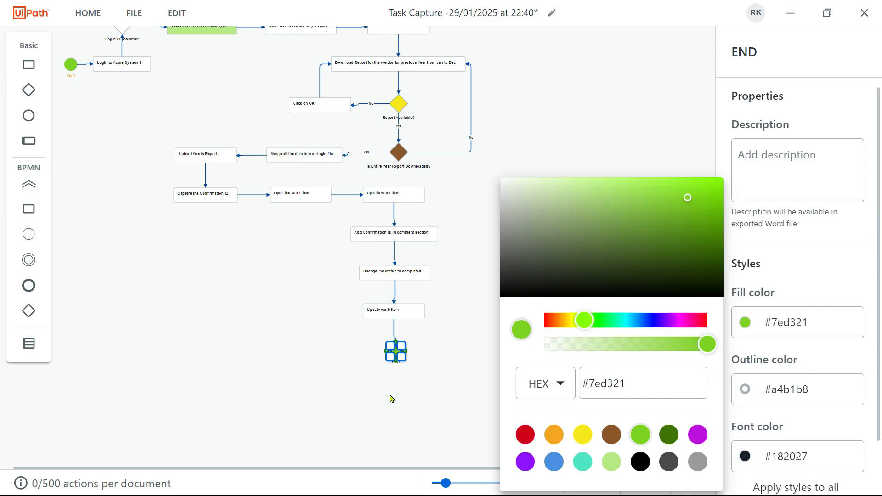
{"action": "left_click", "coordinate": [409, 397]}
- Review the whole flowchart from the Start event through to the END event
{"action": "scroll", "coordinate": [513, 289], "scroll_direction": "up", "scroll_amount": 2}
{"action": "scroll", "coordinate": [517, 293], "scroll_direction": "down", "scroll_amount": 5}
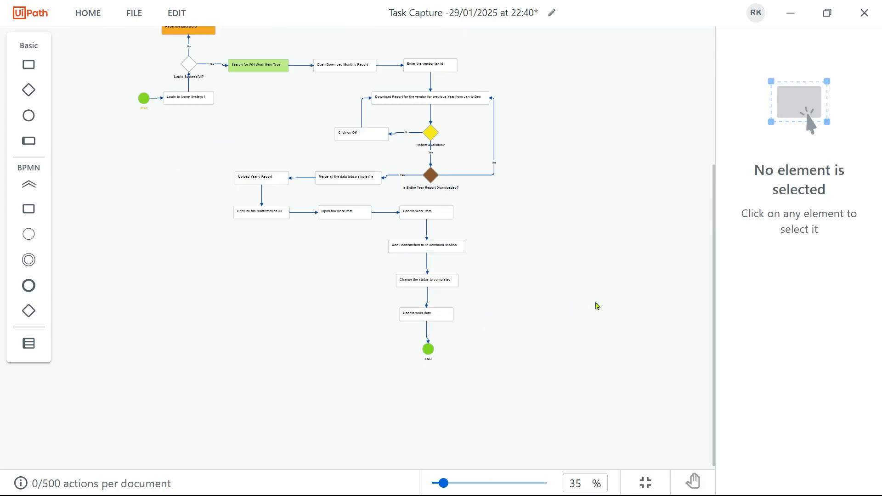
{"action": "scroll", "coordinate": [535, 211], "scroll_direction": "up", "scroll_amount": 2}
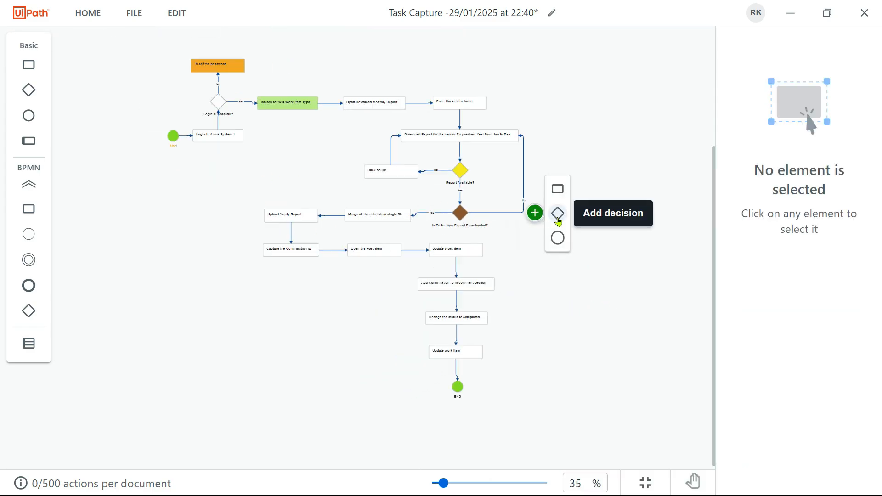
{"action": "scroll", "coordinate": [648, 187], "scroll_direction": "up", "scroll_amount": 3}
{"action": "scroll", "coordinate": [232, 219], "scroll_direction": "up", "scroll_amount": 1}
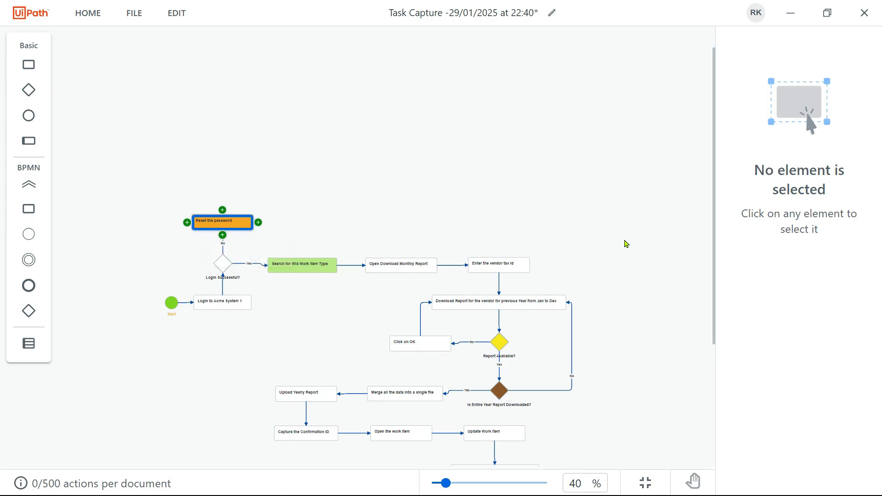
{"action": "scroll", "coordinate": [611, 270], "scroll_direction": "down", "scroll_amount": 4}
{"action": "scroll", "coordinate": [612, 269], "scroll_direction": "up", "scroll_amount": 2}
{"action": "scroll", "coordinate": [611, 269], "scroll_direction": "up", "scroll_amount": 6}
{"action": "scroll", "coordinate": [622, 256], "scroll_direction": "down", "scroll_amount": 4}
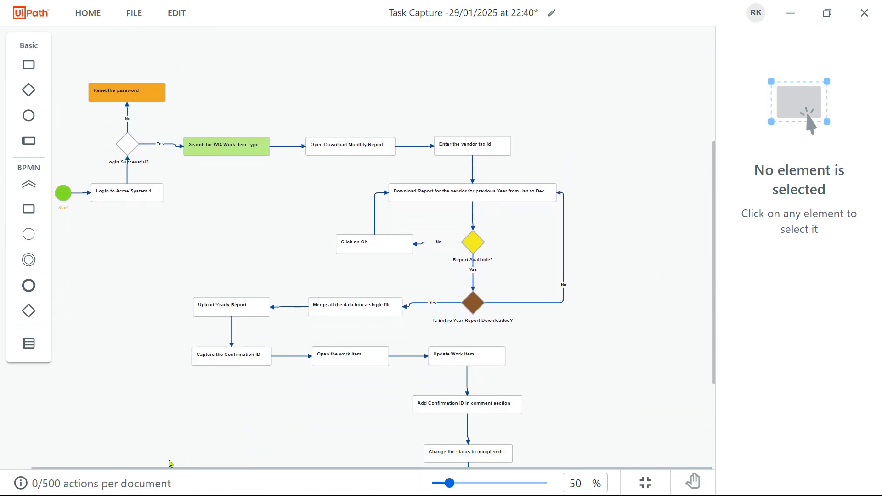
{"action": "scroll", "coordinate": [246, 181], "scroll_direction": "up", "scroll_amount": 3}
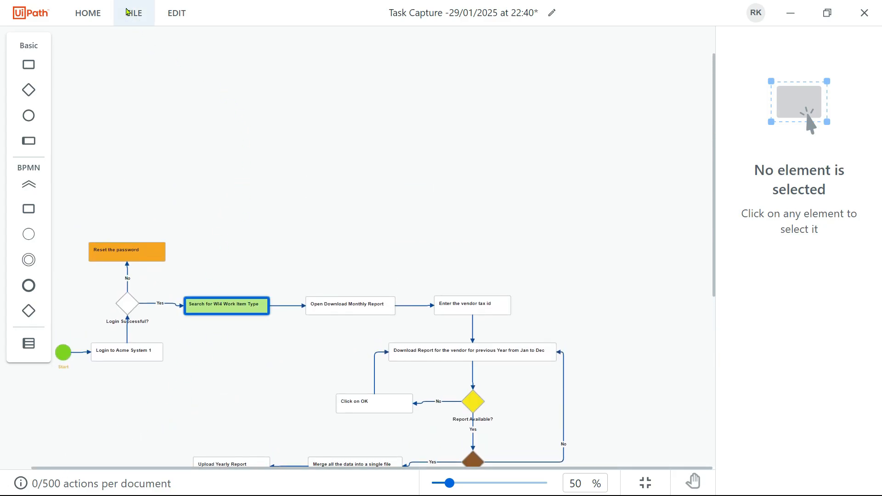
- Export the diagram as the JPEG image "29_01_2025 at 22_40 diagram.jpg" in the Desktop folder
{"action": "left_click", "coordinate": [134, 15]}
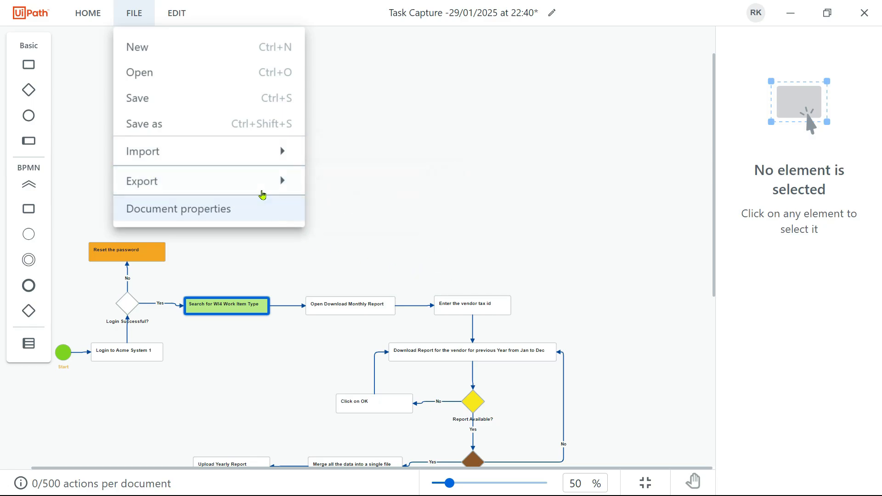
{"action": "mouse_move", "coordinate": [276, 181]}
{"action": "left_click", "coordinate": [389, 268]}
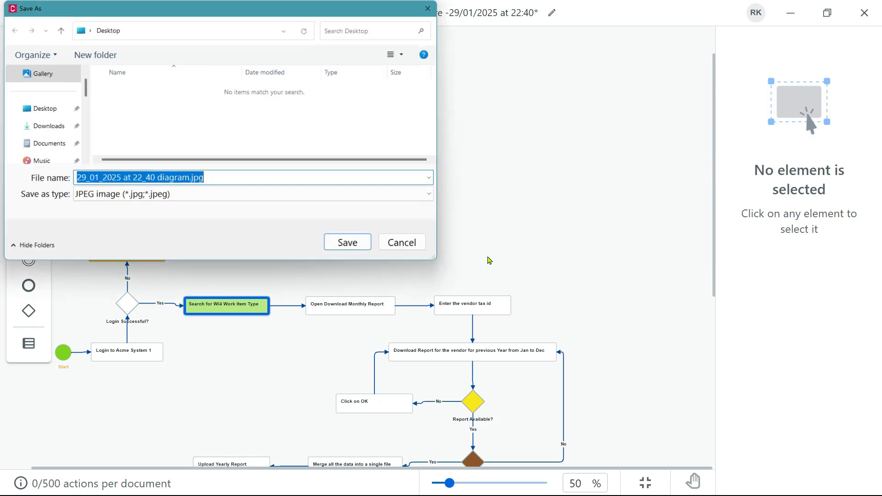
{"action": "left_click", "coordinate": [348, 243]}
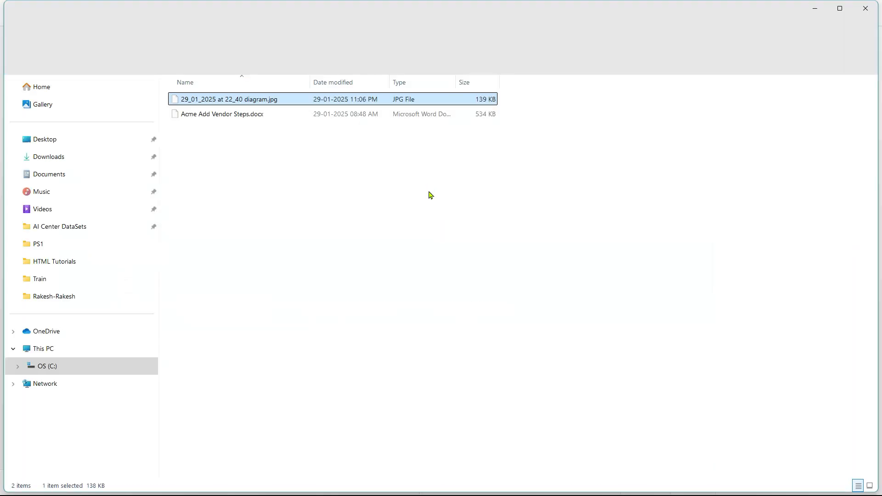
- Open the exported diagram image, maximize its viewer and examine the flowchart in it
{"action": "double_click", "coordinate": [282, 104]}
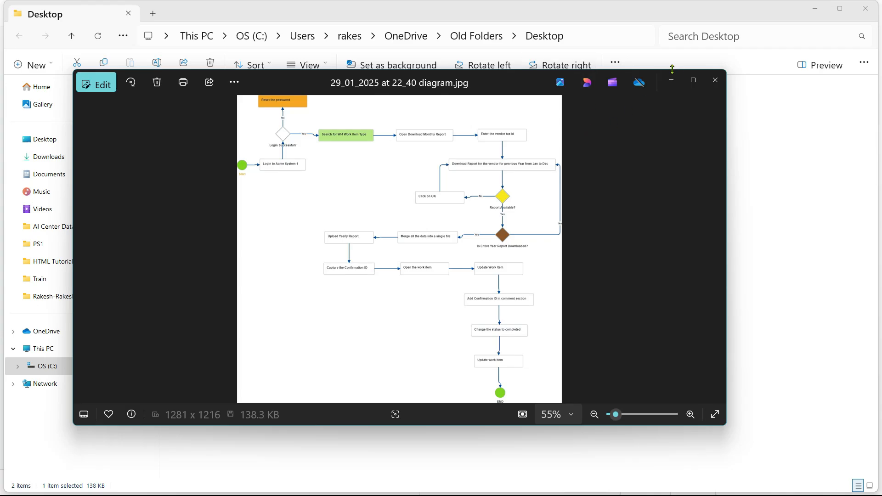
{"action": "left_click", "coordinate": [693, 80]}
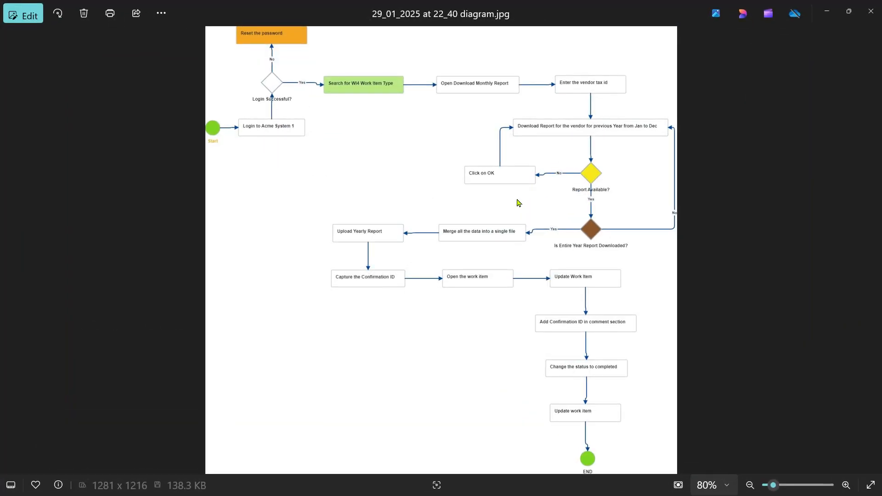
{"action": "scroll", "coordinate": [517, 199], "scroll_direction": "up", "scroll_amount": 1}
{"action": "left_click_drag", "start_coordinate": [360, 157], "coordinate": [361, 204]}
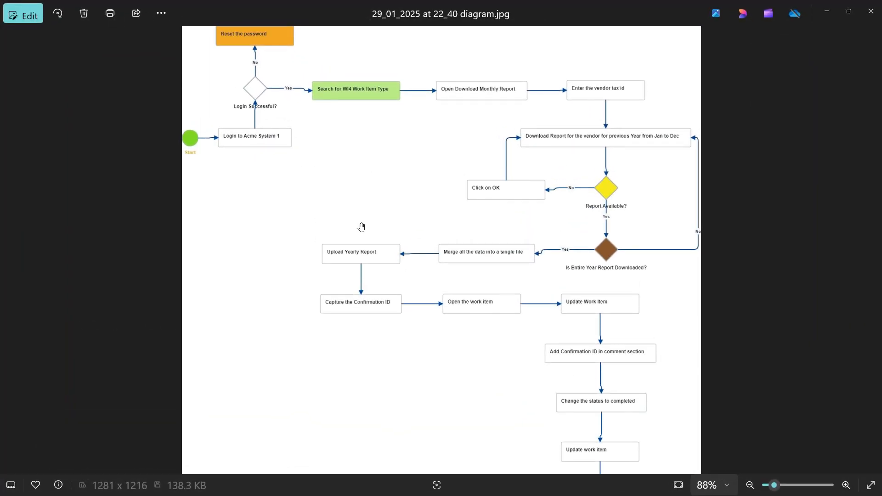
{"action": "scroll", "coordinate": [368, 213], "scroll_direction": "up", "scroll_amount": 1}
{"action": "scroll", "coordinate": [385, 207], "scroll_direction": "down", "scroll_amount": 2}
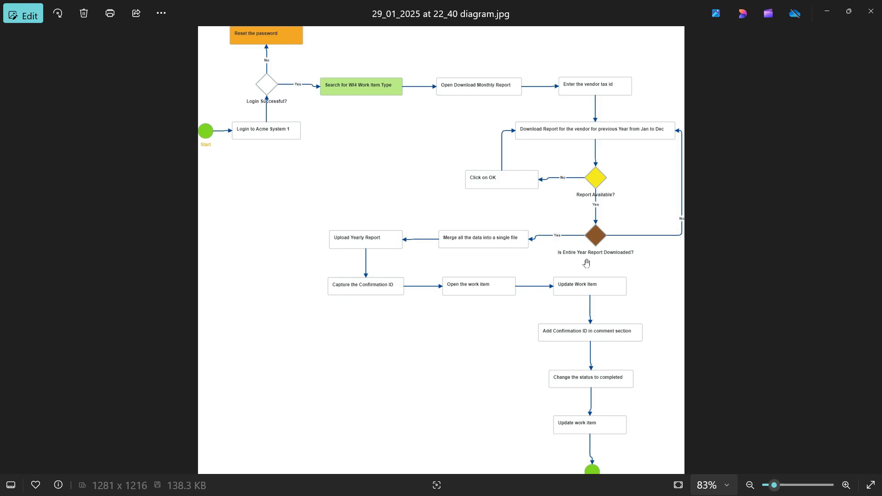
- Switch back to Task Capture and look over the flowchart's sequences and decisions up to the Start event
{"action": "key", "text": "alt+Tab"}
{"action": "left_click", "coordinate": [517, 192]}
{"action": "scroll", "coordinate": [516, 248], "scroll_direction": "down", "scroll_amount": 3}
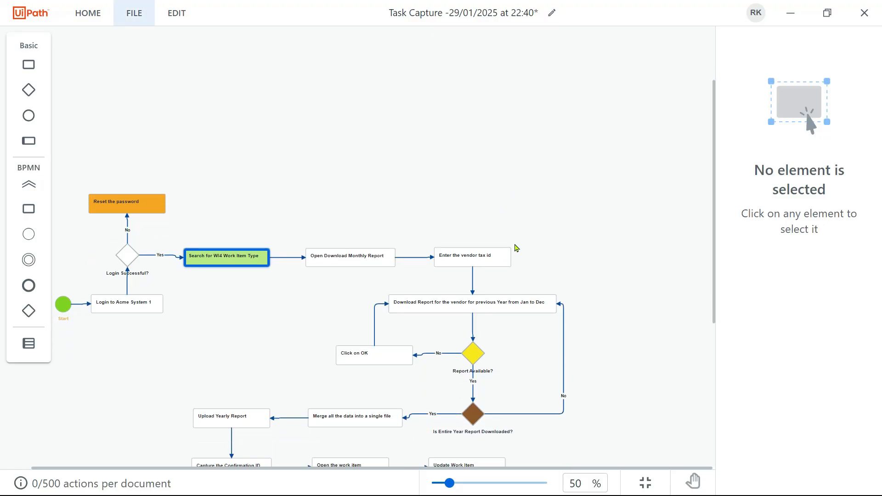
{"action": "left_click_drag", "start_coordinate": [297, 468], "coordinate": [170, 467]}
{"action": "scroll", "coordinate": [343, 311], "scroll_direction": "up", "scroll_amount": 5}
{"action": "scroll", "coordinate": [169, 468], "scroll_direction": "down", "scroll_amount": 5}
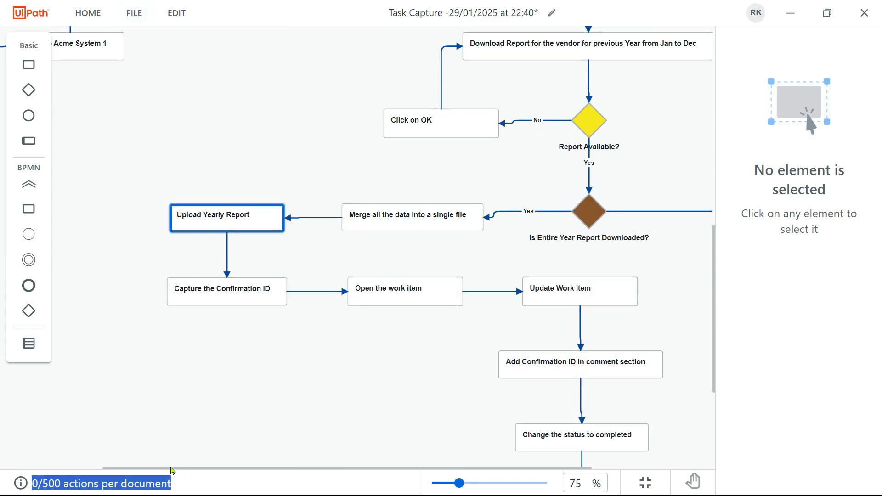
{"action": "scroll", "coordinate": [248, 378], "scroll_direction": "up", "scroll_amount": 3}
{"action": "scroll", "coordinate": [284, 238], "scroll_direction": "up", "scroll_amount": 3}
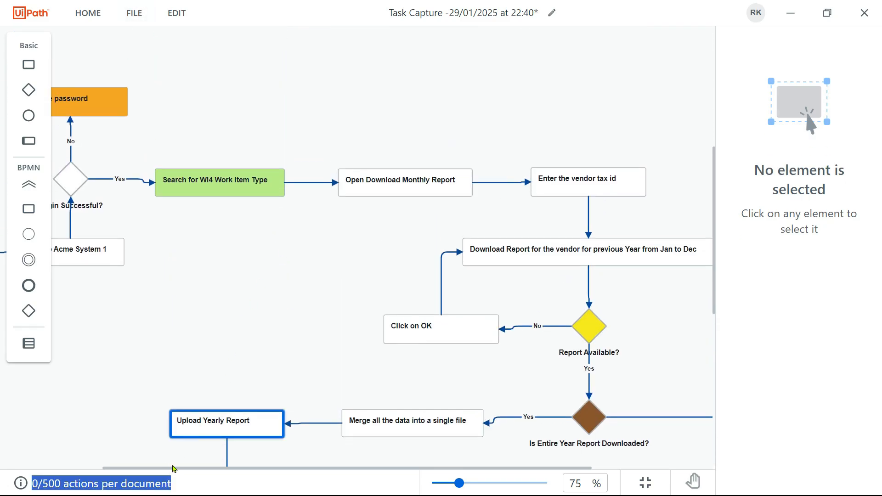
{"action": "scroll", "coordinate": [162, 472], "scroll_direction": "left", "scroll_amount": 3}
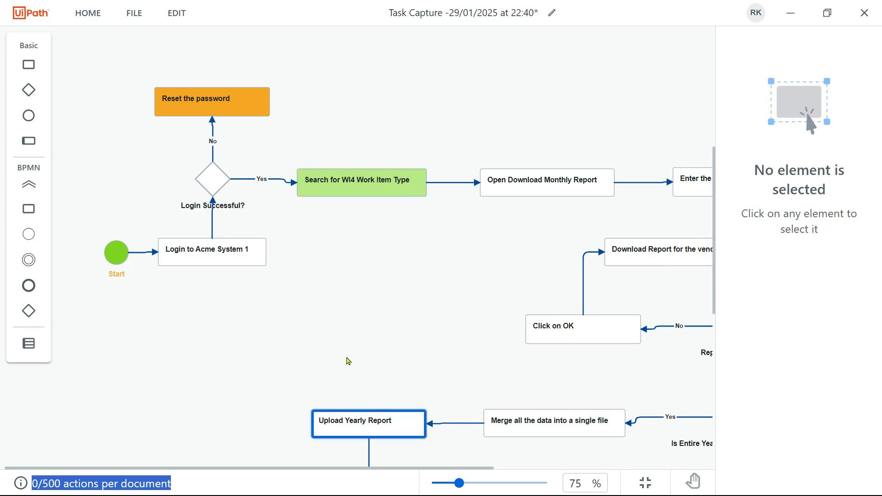
- Show the capture actions of the Search for WI4 Work Item Type sequence, checking Open Download Monthly Report as well
{"action": "left_click", "coordinate": [386, 177]}
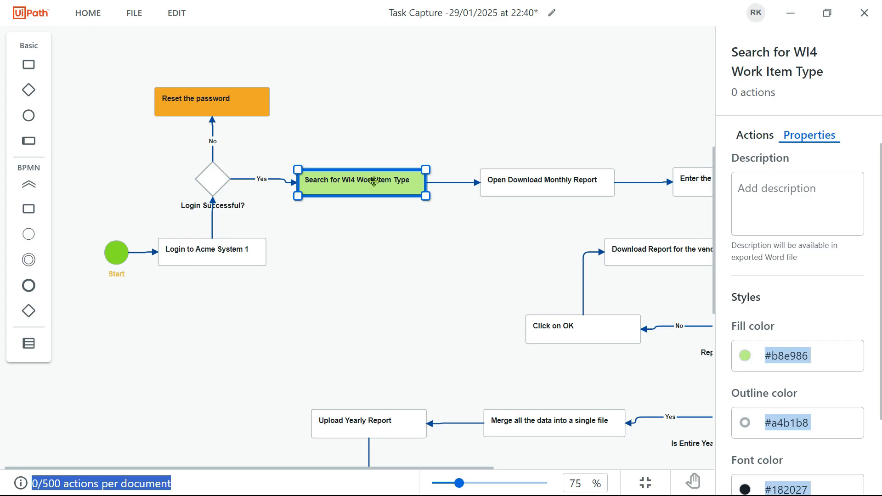
{"action": "left_click", "coordinate": [774, 144]}
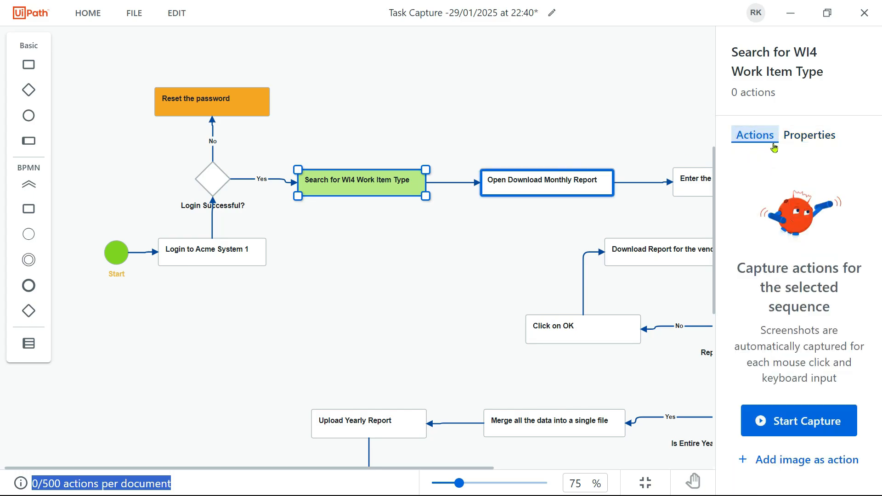
{"action": "left_click", "coordinate": [513, 186]}
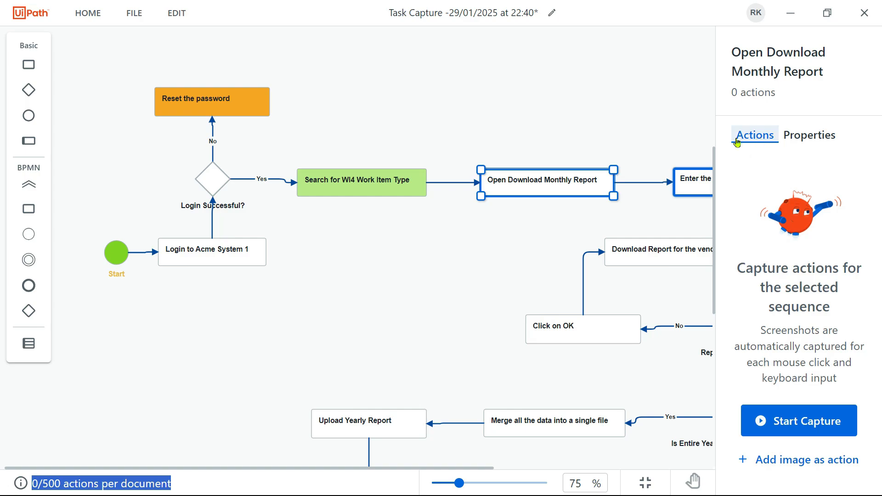
{"action": "left_click", "coordinate": [360, 178]}
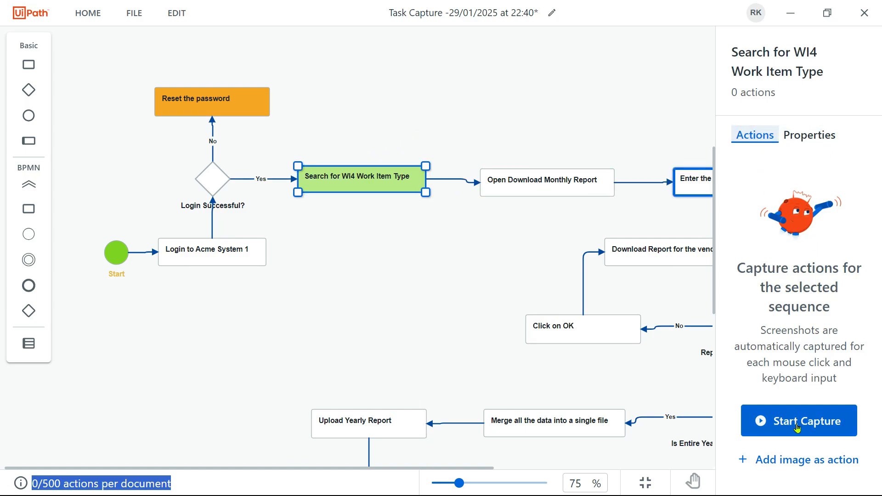
- Switch to ACME System 1 and go from the work item details to the home dashboard
{"action": "key", "text": "alt+Tab"}
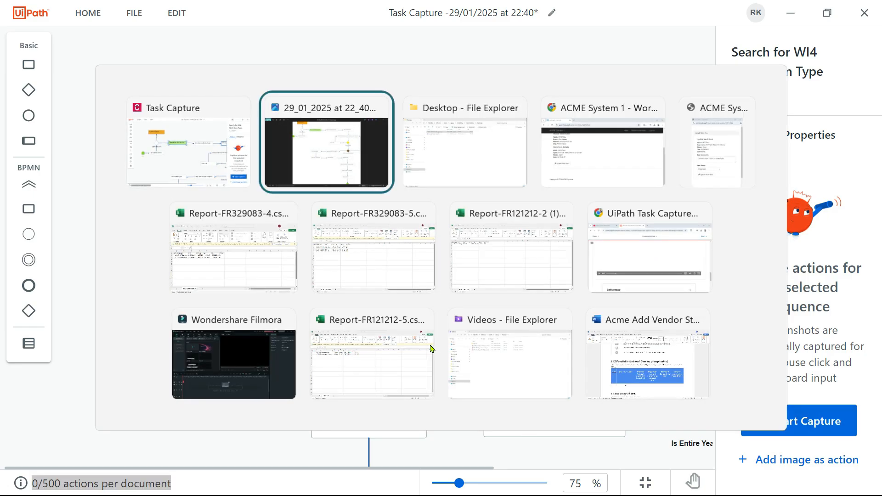
{"action": "key", "text": "alt+Tab"}
{"action": "key", "text": "alt+Tab"}
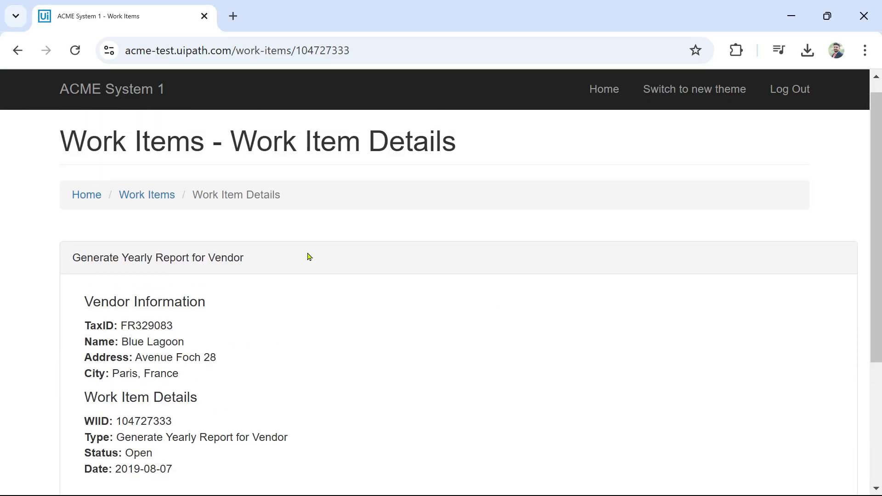
{"action": "scroll", "coordinate": [310, 257], "scroll_direction": "up", "scroll_amount": 1}
{"action": "left_click", "coordinate": [606, 92]}
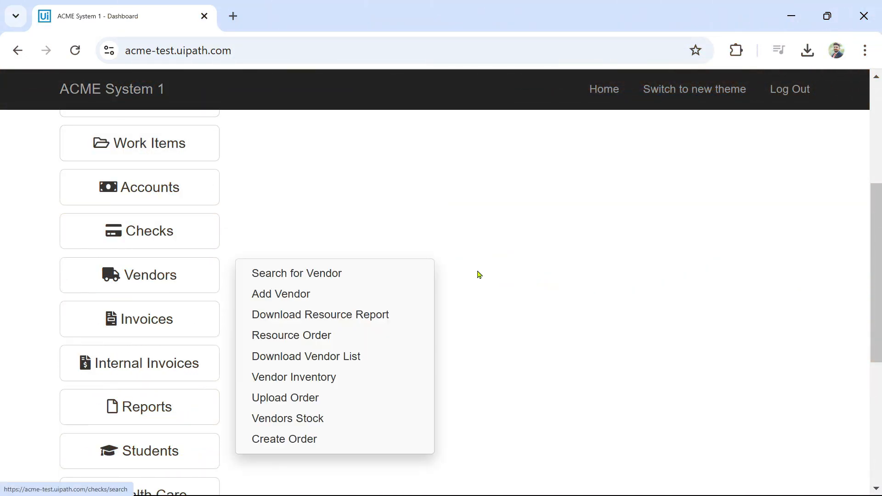
- Return to Task Capture and start capturing actions for the Search for WI4 Work Item Type sequence
{"action": "key", "text": "alt+Tab"}
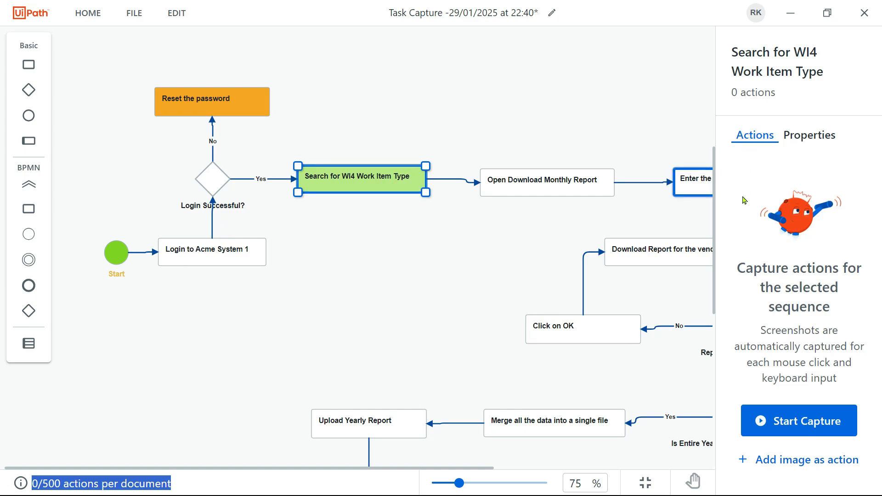
{"action": "left_click", "coordinate": [811, 428]}
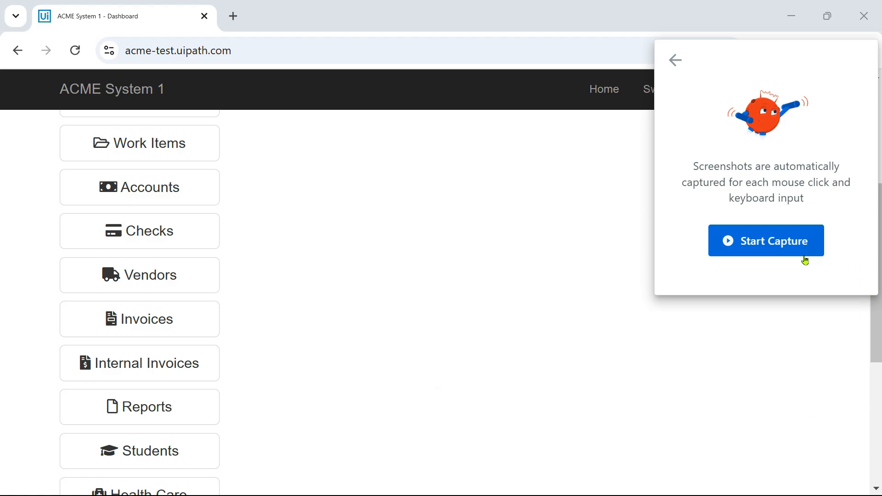
{"action": "left_click", "coordinate": [784, 244]}
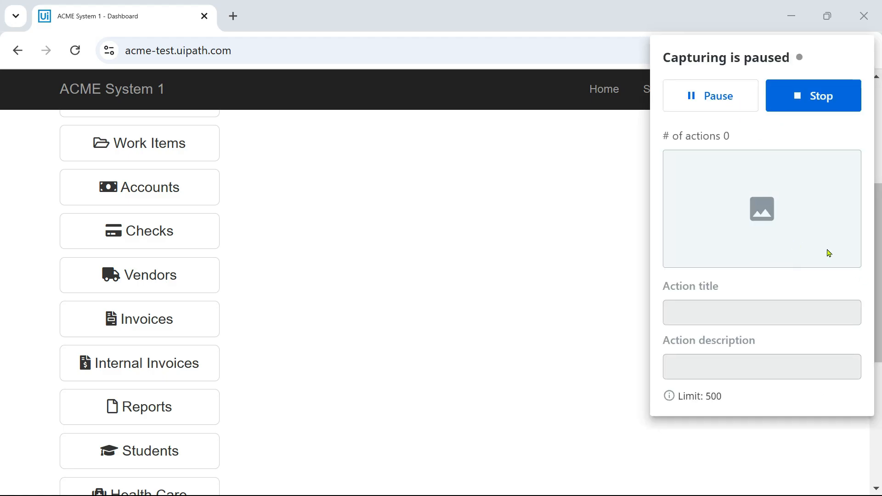
- In ACME System 1, open the Work Items list, go to its next page and open the WI4 Generate Yearly Report for Vendor item
{"action": "left_click", "coordinate": [144, 153]}
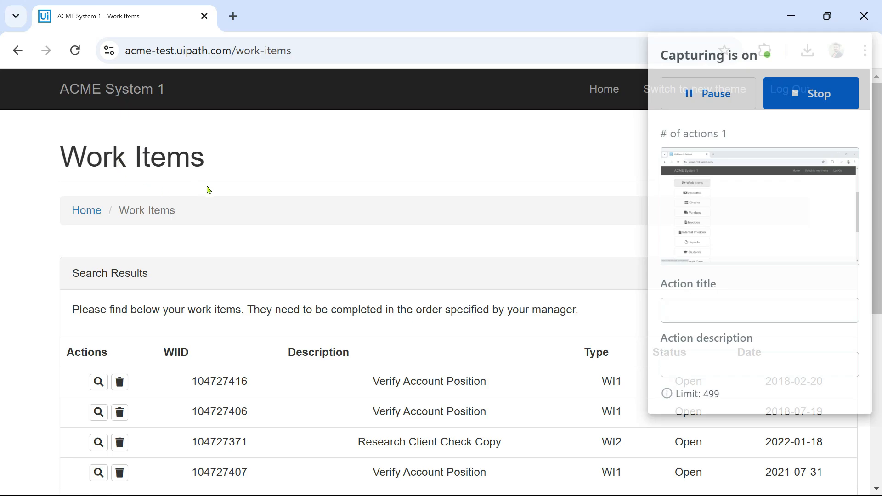
{"action": "scroll", "coordinate": [322, 390], "scroll_direction": "down", "scroll_amount": 5}
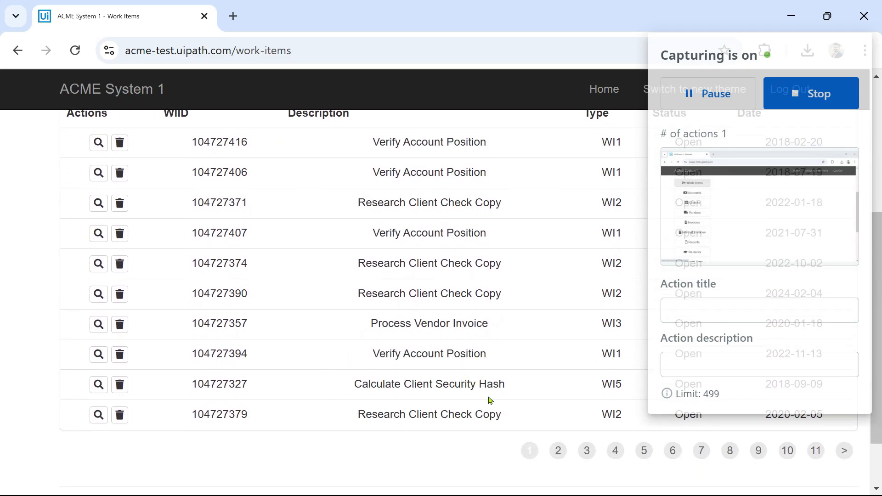
{"action": "left_click", "coordinate": [846, 455]}
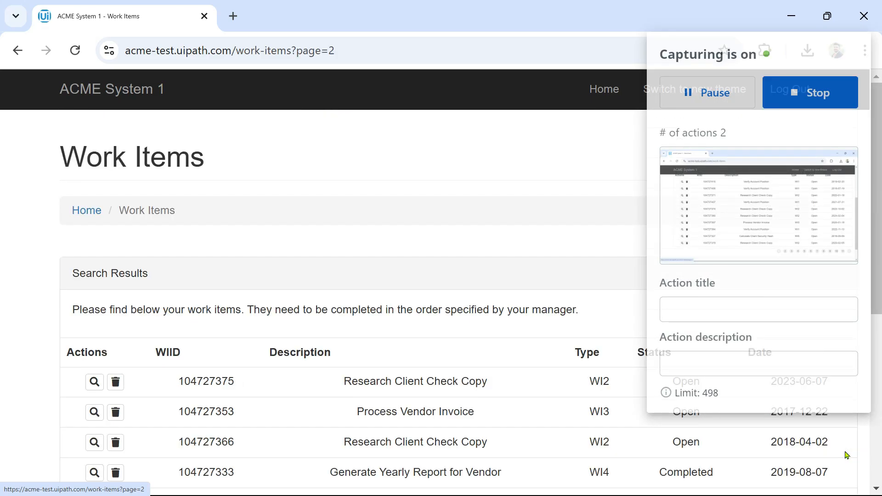
{"action": "scroll", "coordinate": [543, 400], "scroll_direction": "down", "scroll_amount": 2}
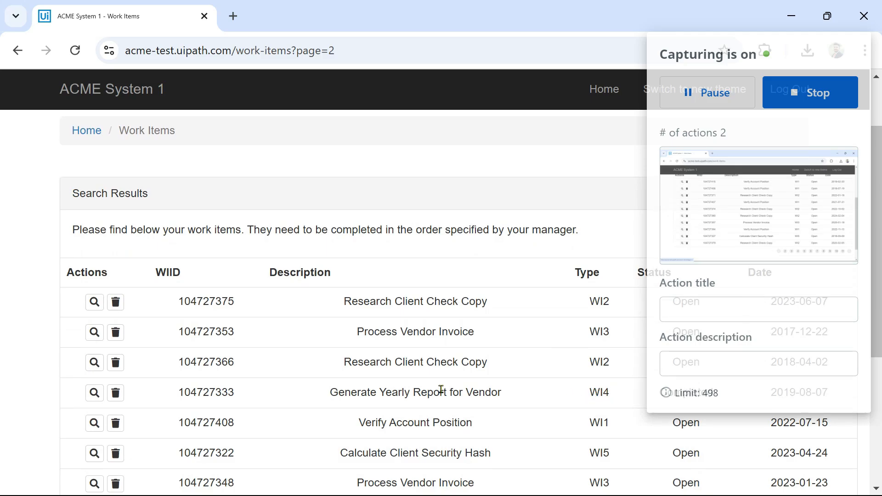
{"action": "left_click", "coordinate": [94, 393]}
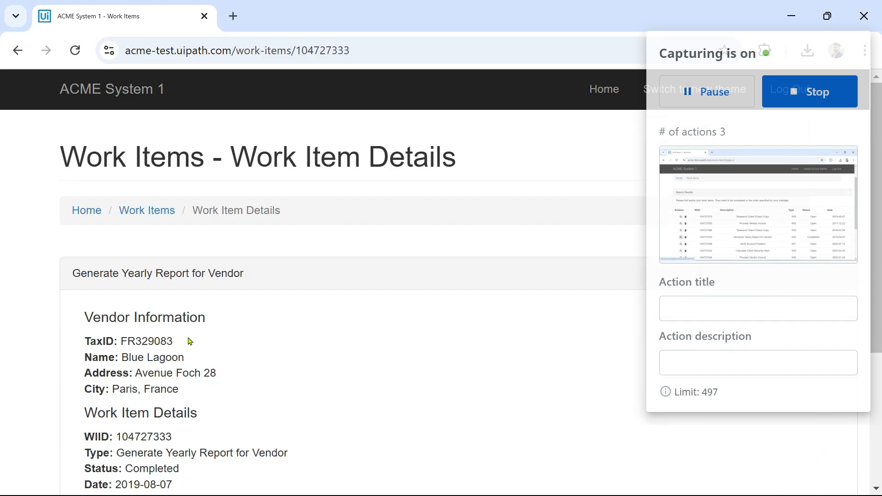
- Select the vendor's TaxID value in the work item details and stop capturing
{"action": "left_click_drag", "start_coordinate": [167, 345], "coordinate": [118, 346]}
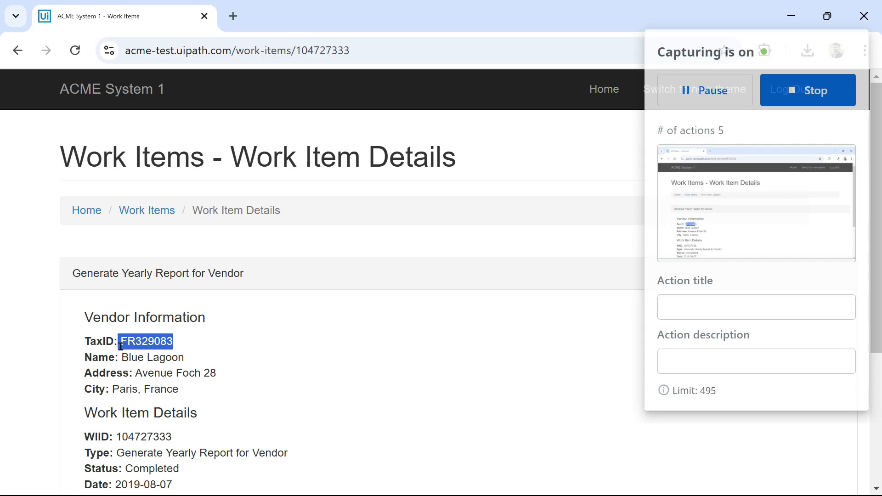
{"action": "scroll", "coordinate": [238, 352], "scroll_direction": "down", "scroll_amount": 4}
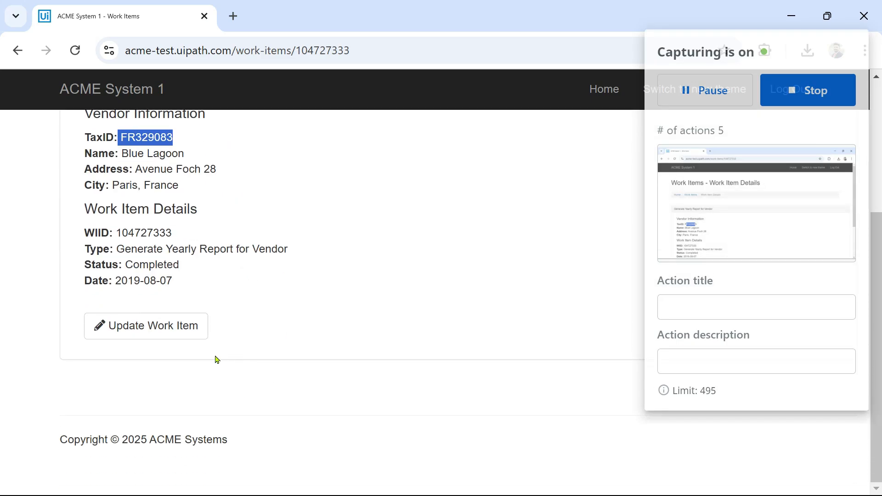
{"action": "scroll", "coordinate": [221, 363], "scroll_direction": "up", "scroll_amount": 2}
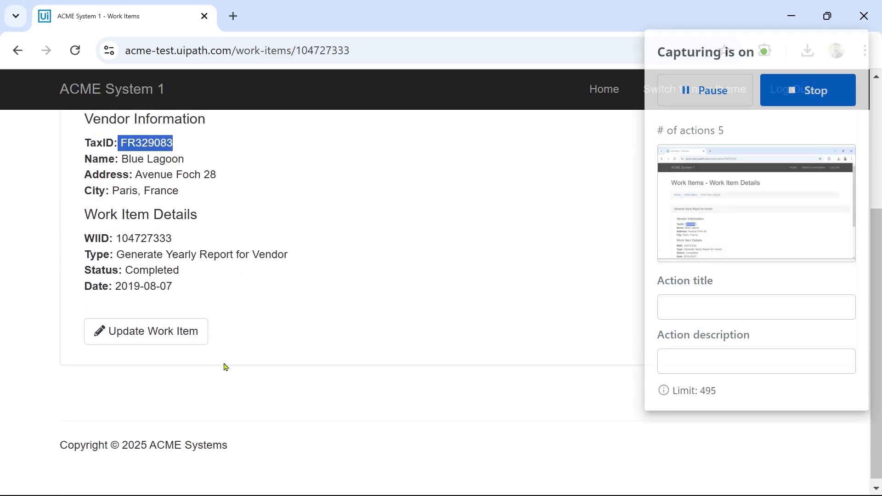
{"action": "left_click", "coordinate": [818, 96]}
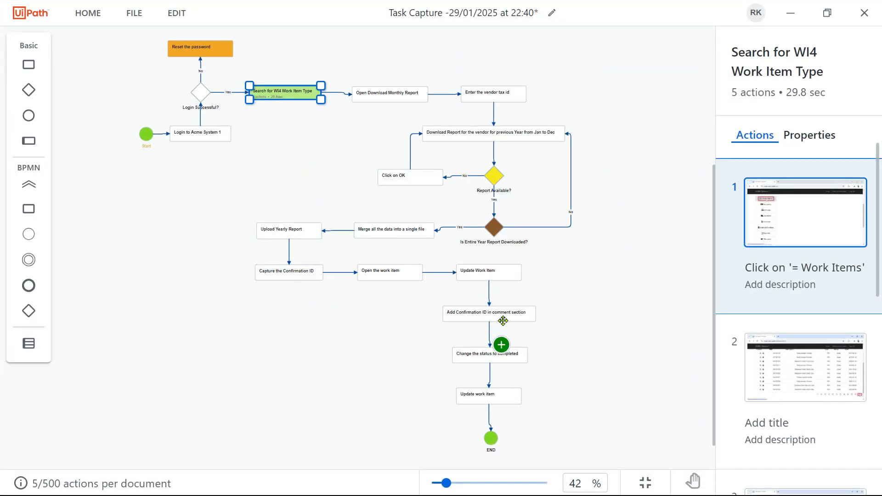
- Open the first captured action for editing and place a Sequence number marker just beside Work Items in its screenshot
{"action": "scroll", "coordinate": [587, 340], "scroll_direction": "up", "scroll_amount": 1}
{"action": "scroll", "coordinate": [510, 269], "scroll_direction": "up", "scroll_amount": 1}
{"action": "scroll", "coordinate": [288, 256], "scroll_direction": "up", "scroll_amount": 3}
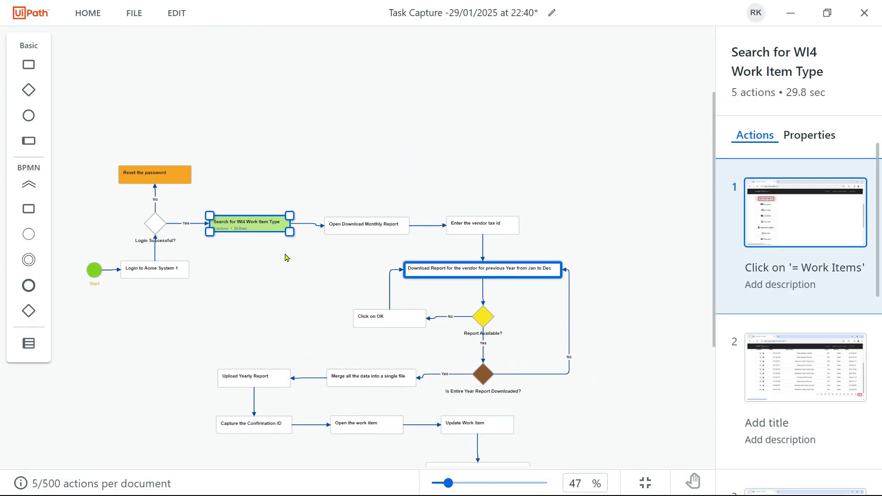
{"action": "scroll", "coordinate": [236, 246], "scroll_direction": "up", "scroll_amount": 1}
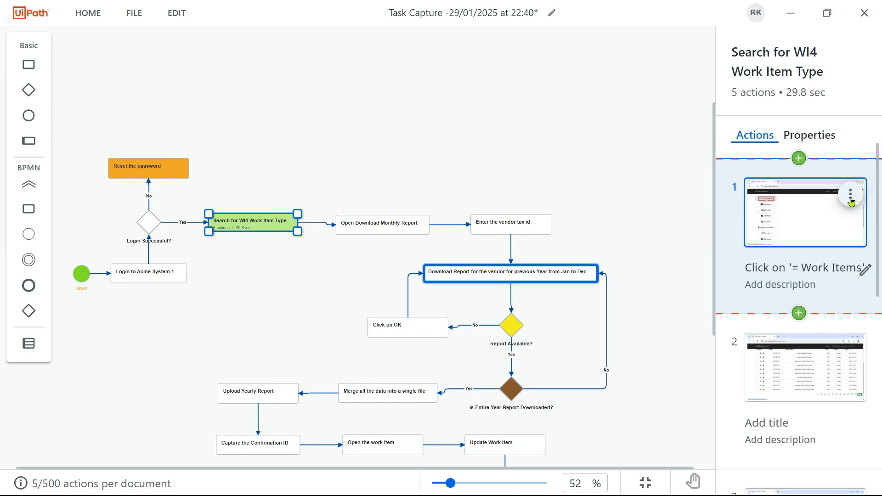
{"action": "left_click", "coordinate": [851, 201]}
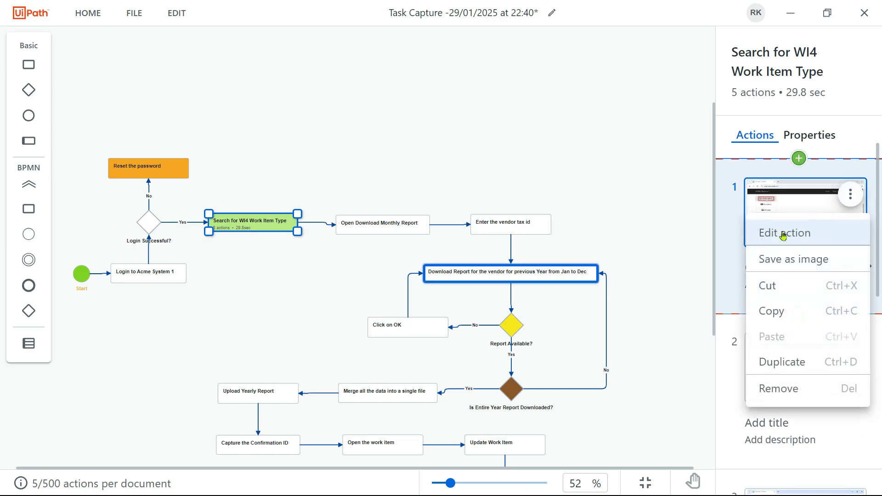
{"action": "left_click", "coordinate": [774, 233]}
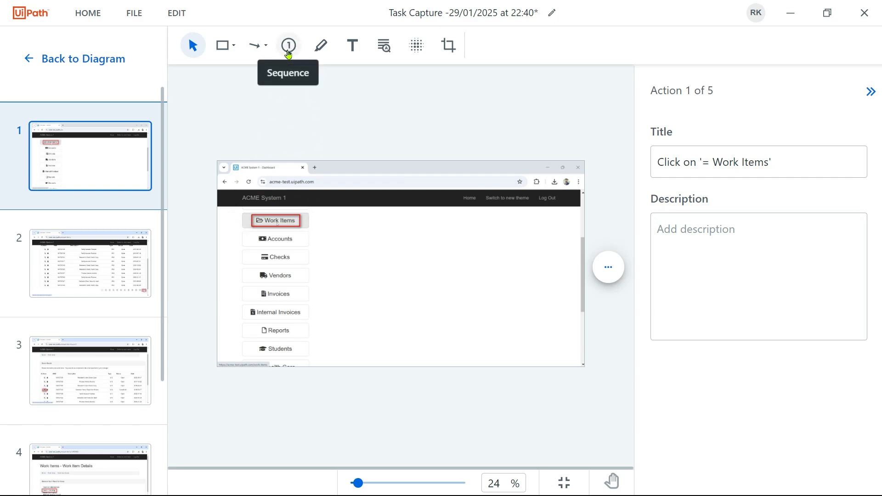
{"action": "left_click", "coordinate": [289, 45]}
{"action": "left_click", "coordinate": [323, 222]}
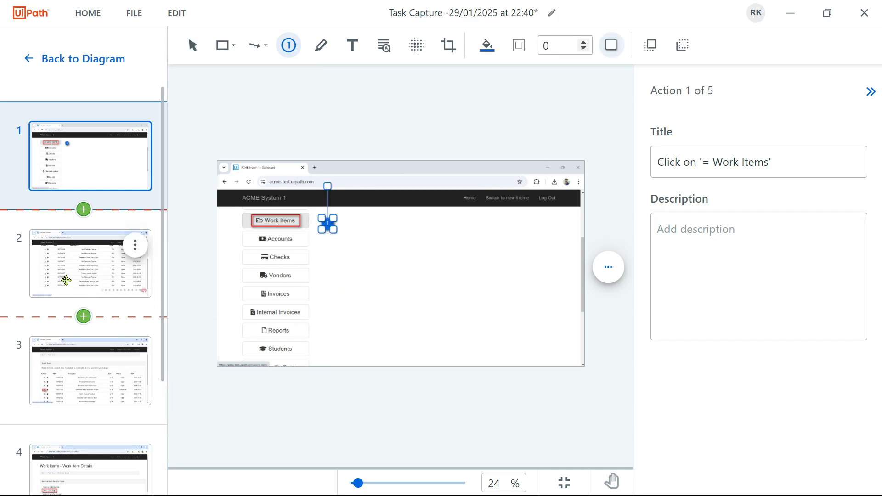
- Look through captured actions 2 to 4 and remove the redundant fifth action showing the partly selected TaxID
{"action": "left_click", "coordinate": [69, 281]}
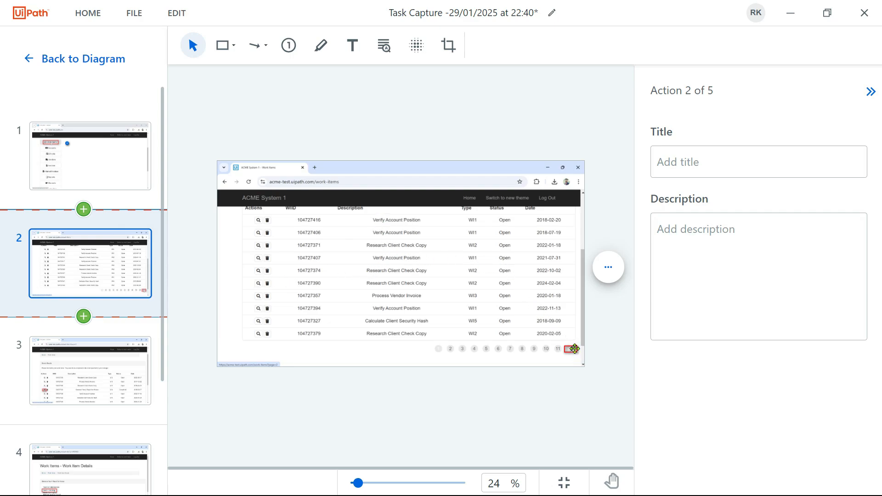
{"action": "left_click", "coordinate": [68, 368]}
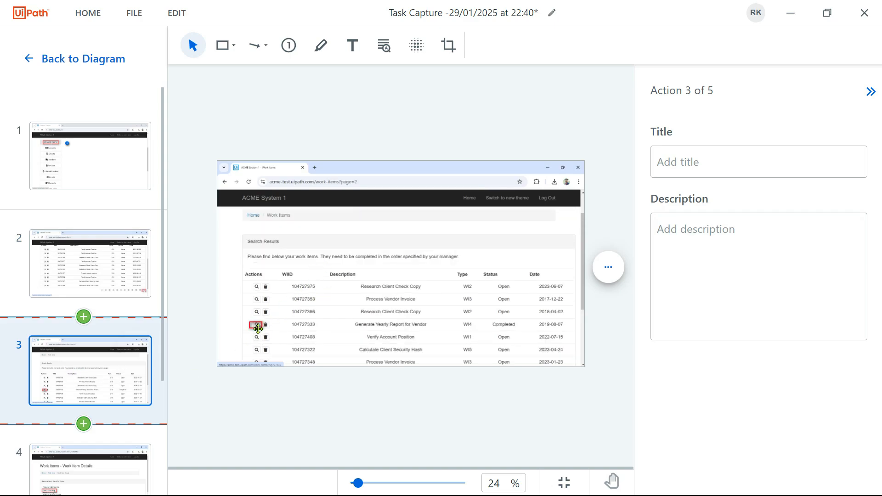
{"action": "scroll", "coordinate": [78, 388], "scroll_direction": "down", "scroll_amount": 4}
{"action": "left_click", "coordinate": [83, 331]}
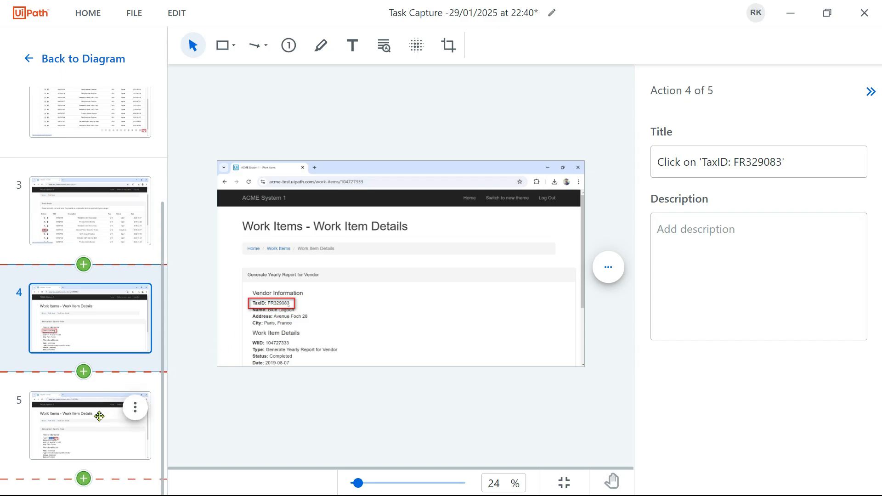
{"action": "left_click", "coordinate": [80, 430]}
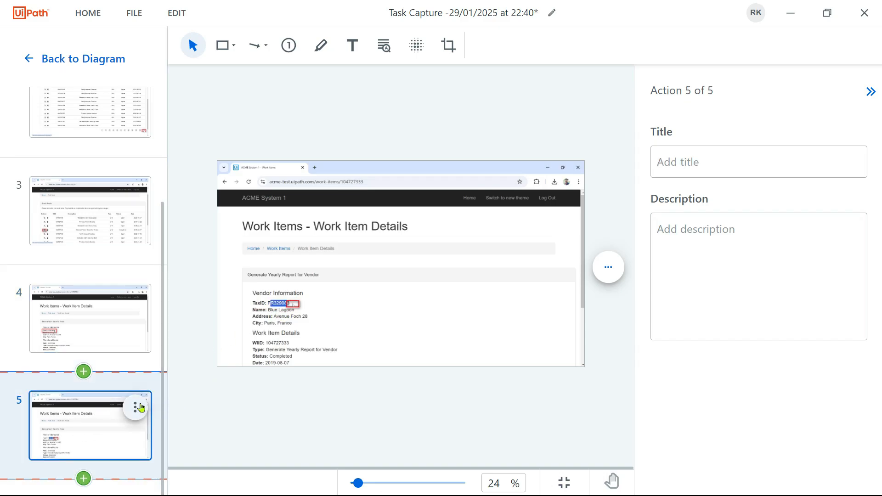
{"action": "left_click", "coordinate": [135, 408]}
{"action": "left_click", "coordinate": [154, 464]}
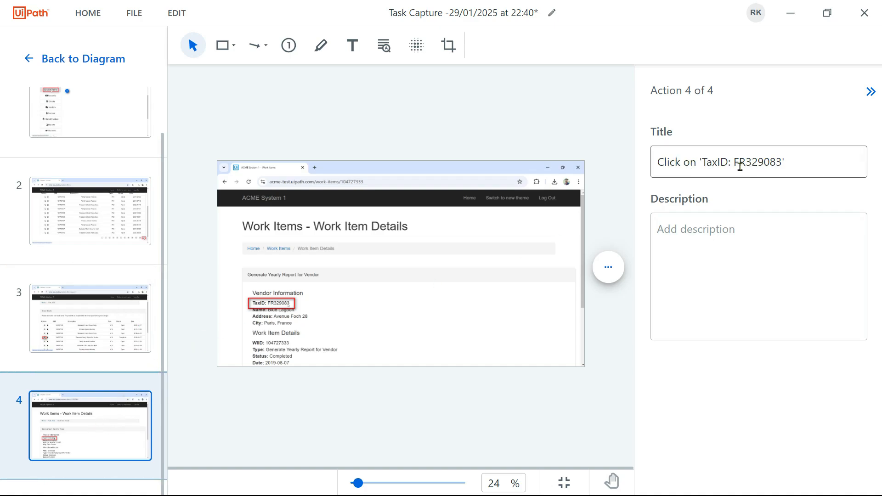
- Replace "Click on" with "Retrieve" in the title of the TaxID action
{"action": "left_click_drag", "start_coordinate": [694, 165], "coordinate": [637, 171]}
{"action": "type", "text": "RE"}
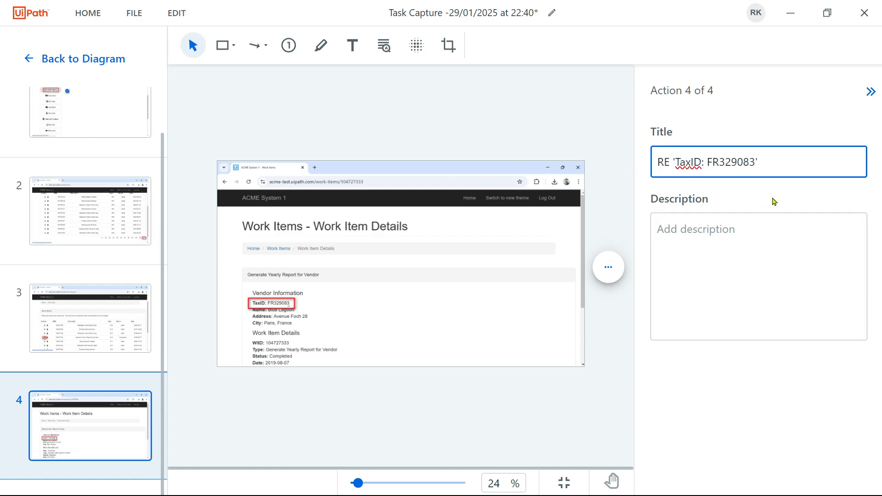
{"action": "key", "text": "BackSpace"}
{"action": "type", "text": "etr"}
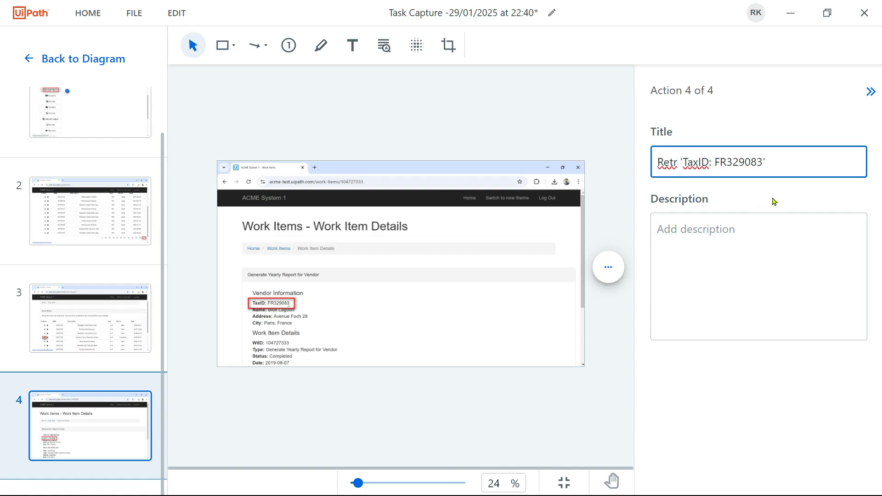
{"action": "type", "text": "ieve"}
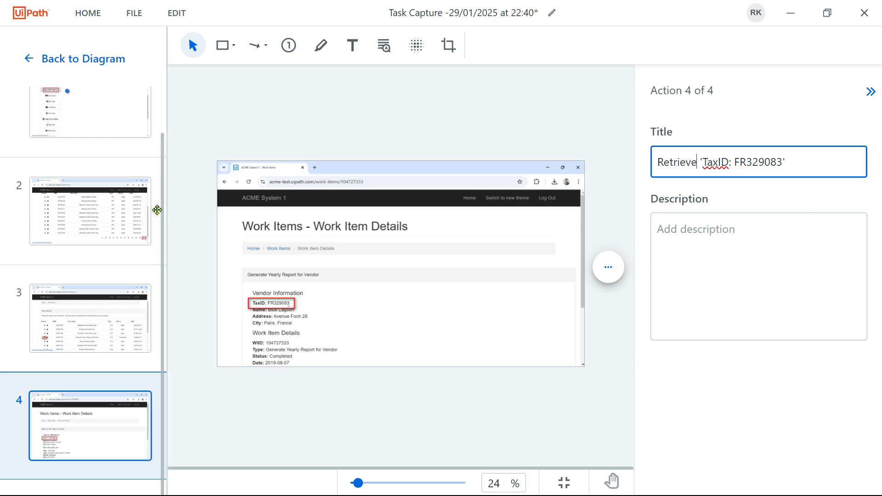
- Title the second action "Click on the Arrow to look for WI4 in next page"
{"action": "scroll", "coordinate": [158, 210], "scroll_direction": "up", "scroll_amount": 5}
{"action": "left_click", "coordinate": [129, 135]}
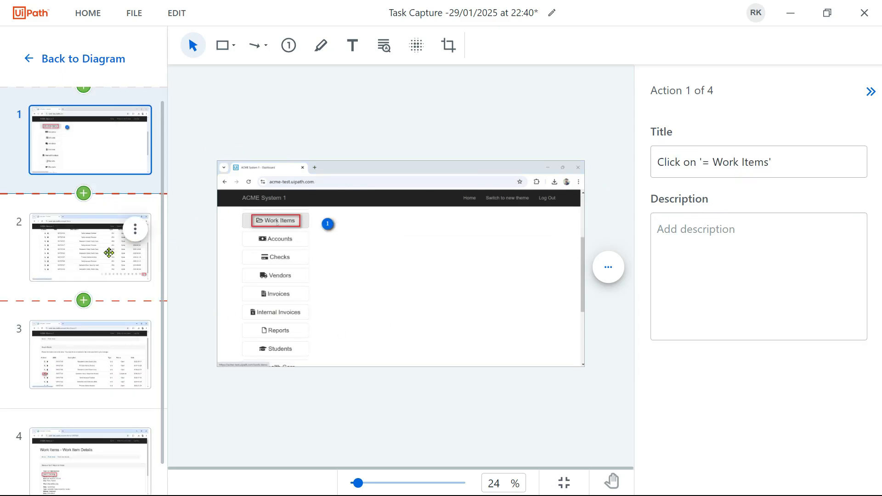
{"action": "left_click", "coordinate": [95, 243]}
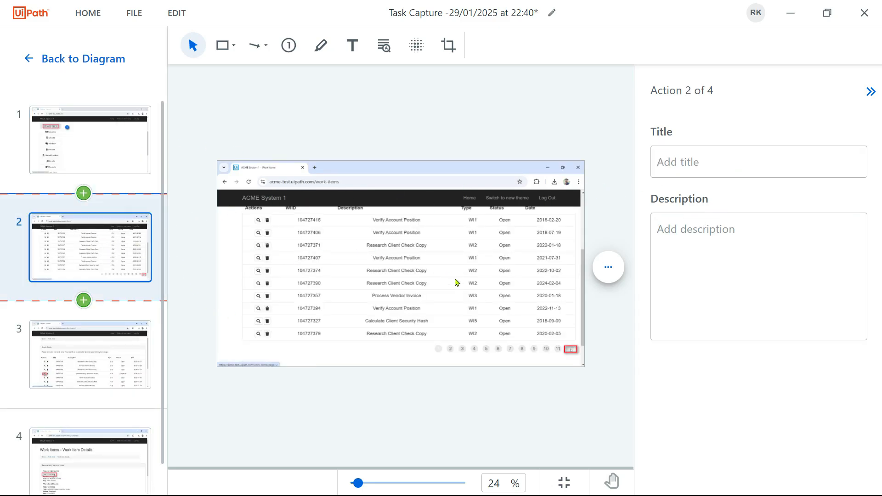
{"action": "left_click", "coordinate": [696, 164]}
{"action": "type", "text": "C"}
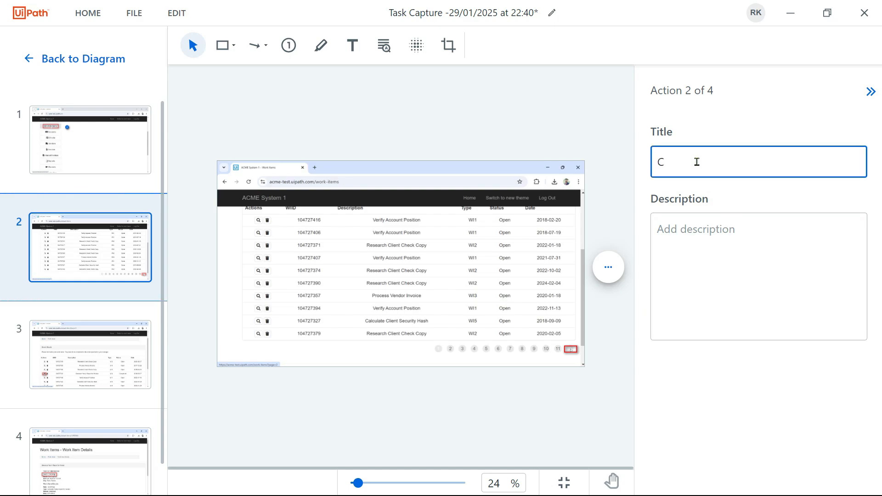
{"action": "type", "text": "lick on the Arrow to look "}
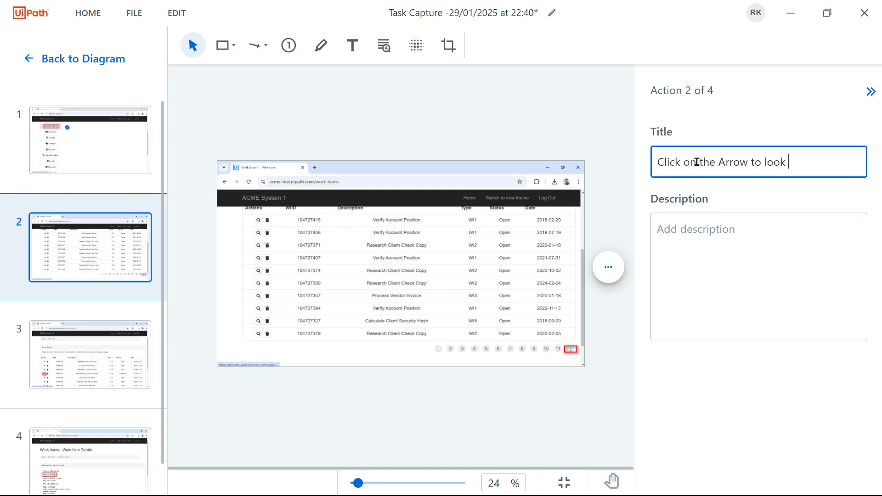
{"action": "type", "text": "for WI4 in next page"}
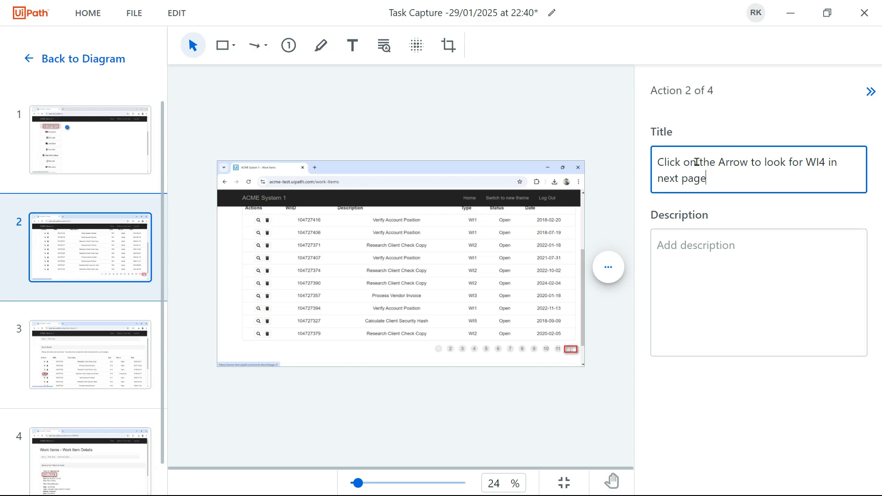
- Go back to the diagram and check the capture actions of the Search for WI4 Work Item Type and Open Download Monthly Report sequences
{"action": "scroll", "coordinate": [134, 241], "scroll_direction": "down", "scroll_amount": 2}
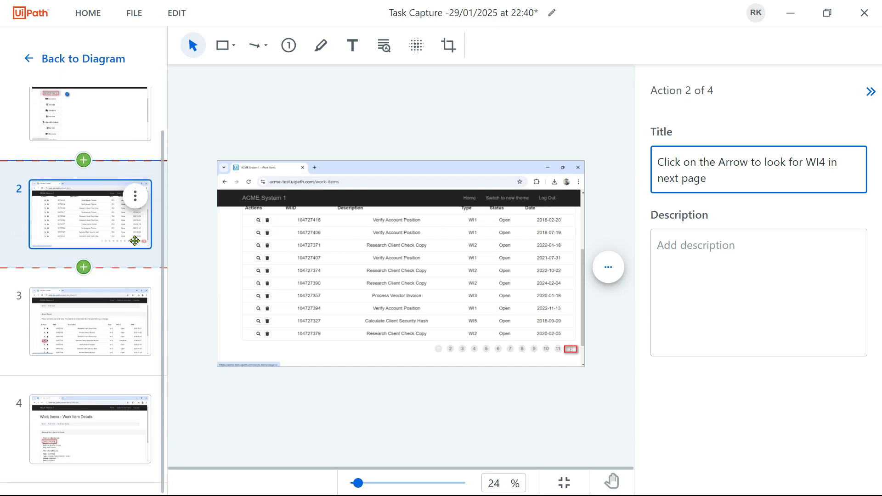
{"action": "scroll", "coordinate": [134, 240], "scroll_direction": "up", "scroll_amount": 2}
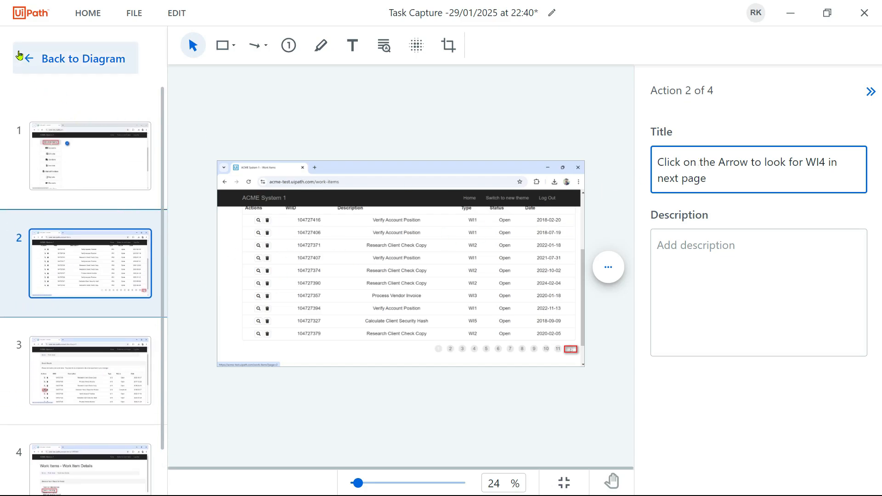
{"action": "left_click", "coordinate": [40, 63]}
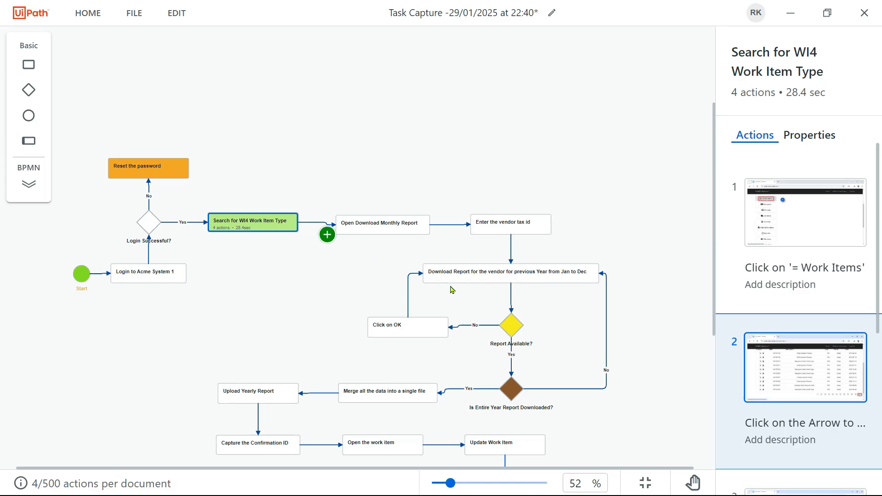
{"action": "scroll", "coordinate": [309, 278], "scroll_direction": "up", "scroll_amount": 3}
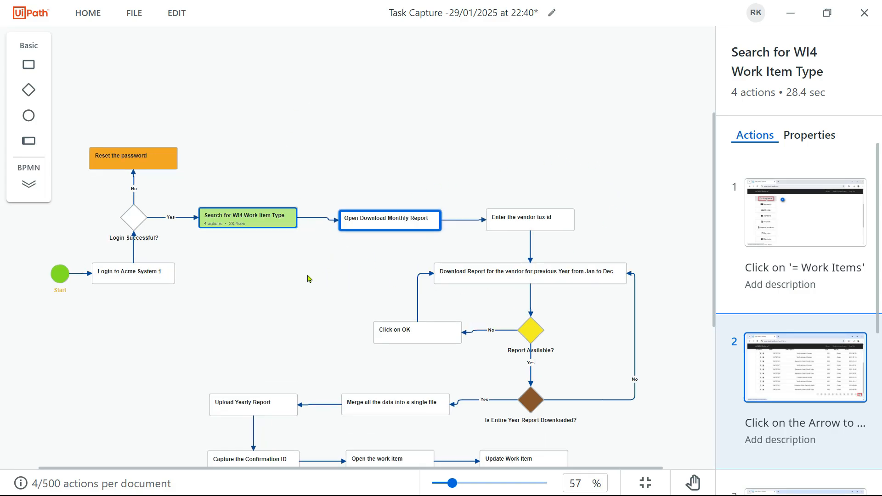
{"action": "mouse_move", "coordinate": [111, 144]}
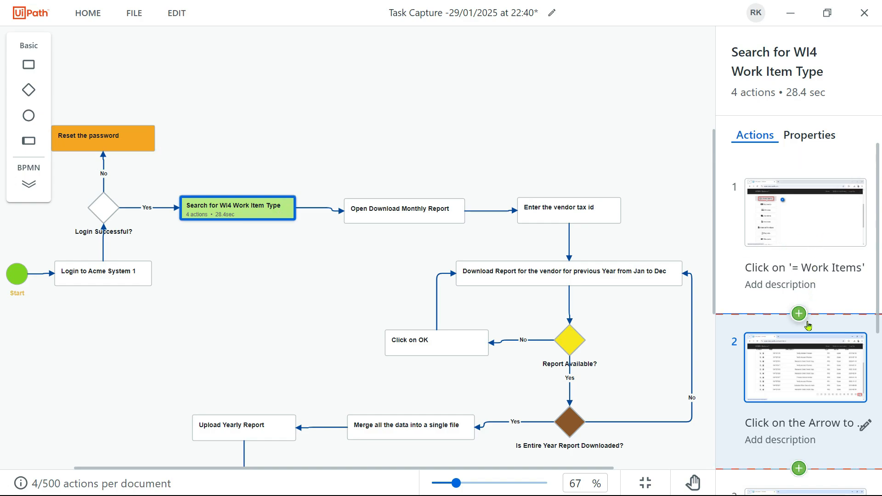
{"action": "scroll", "coordinate": [823, 285], "scroll_direction": "down", "scroll_amount": 2}
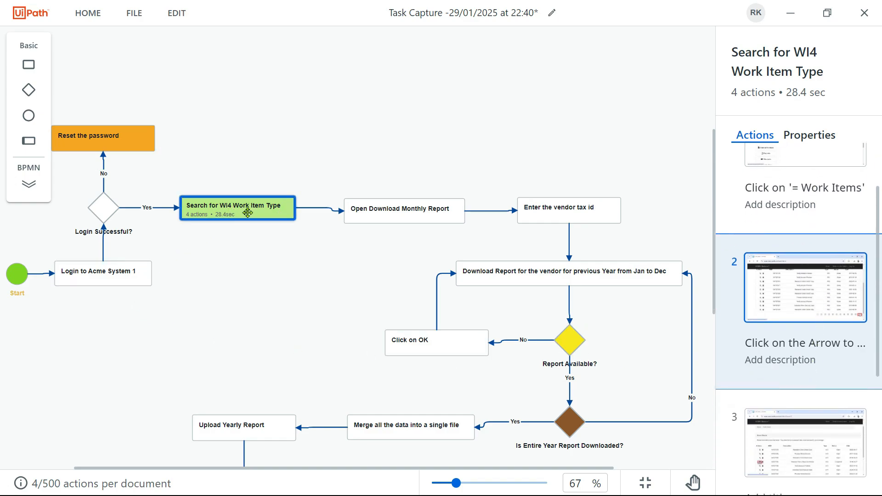
{"action": "left_click", "coordinate": [398, 206]}
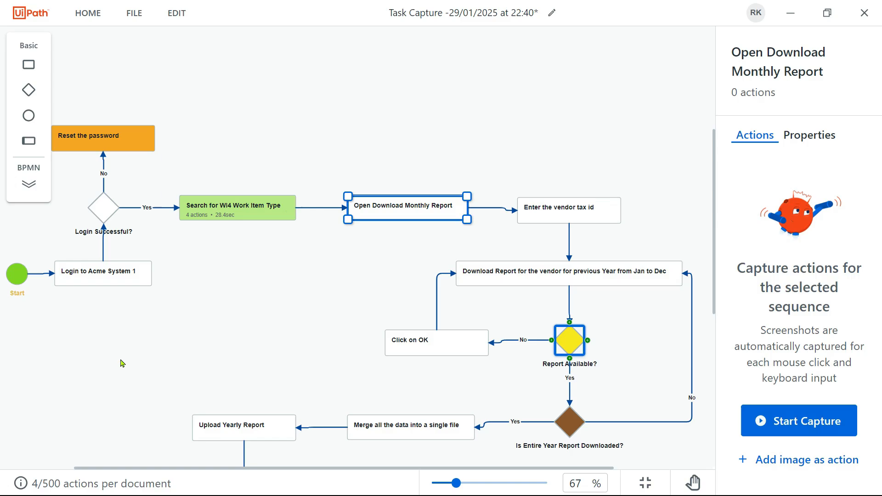
{"action": "left_click", "coordinate": [148, 324]}
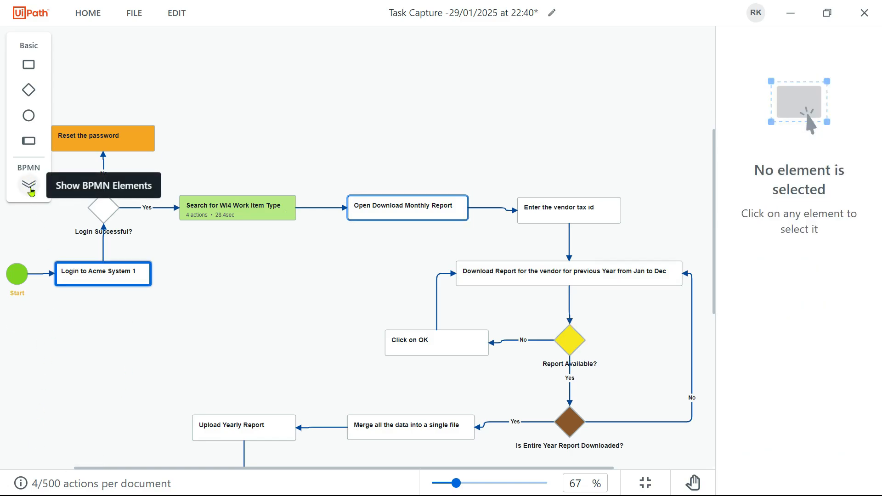
- Show the BPMN elements in the shape palette and check the options for the "Report Available?" decision
{"action": "left_click", "coordinate": [29, 185]}
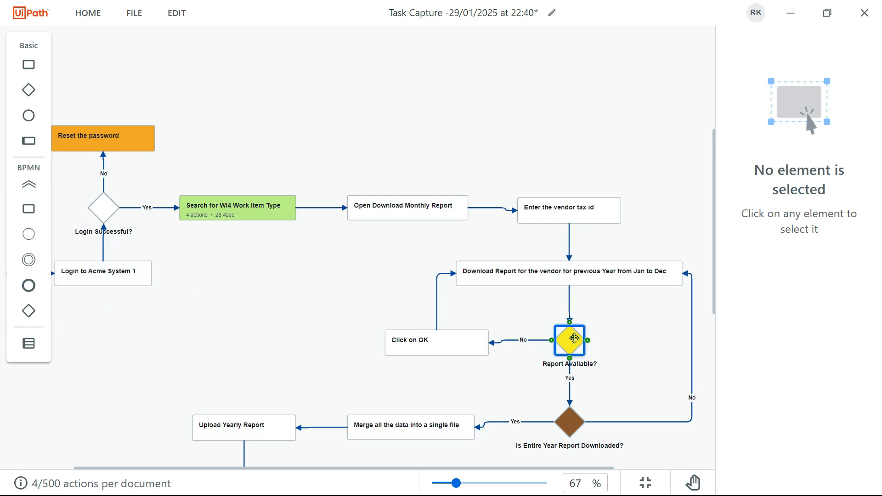
{"action": "right_click", "coordinate": [572, 339]}
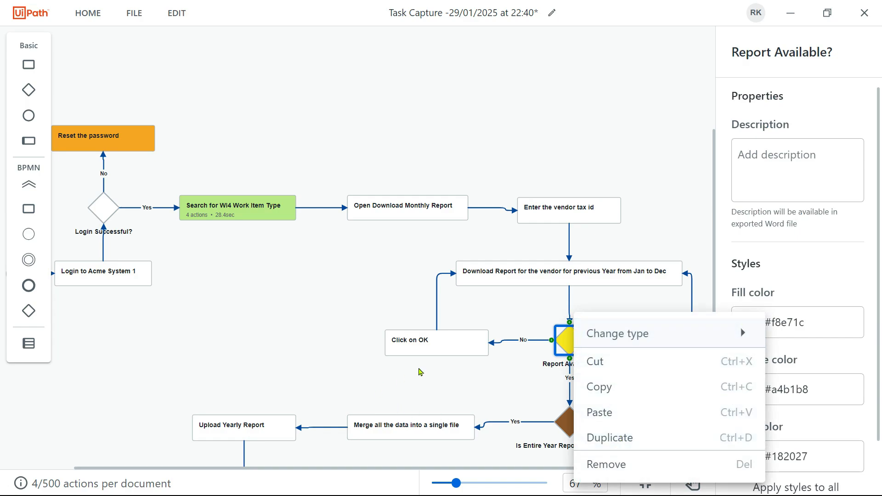
{"action": "key", "text": "Escape"}
{"action": "left_click", "coordinate": [440, 470]}
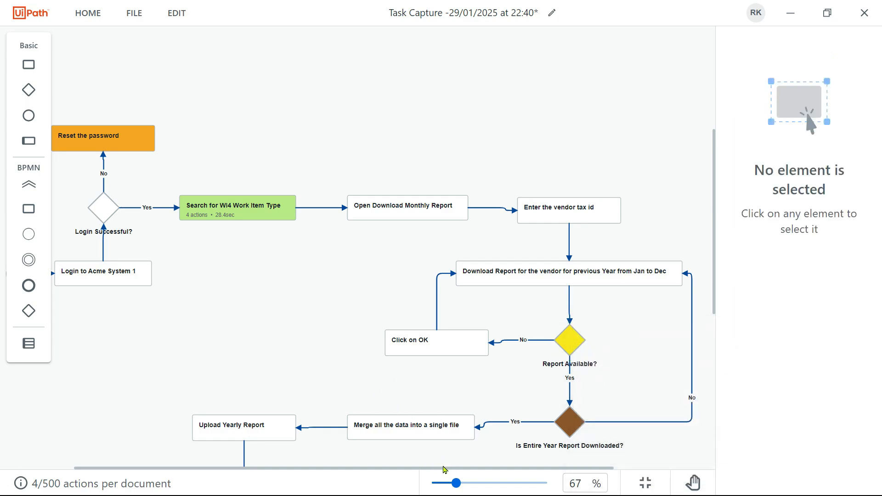
{"action": "right_click", "coordinate": [310, 314]}
{"action": "left_click", "coordinate": [285, 366]}
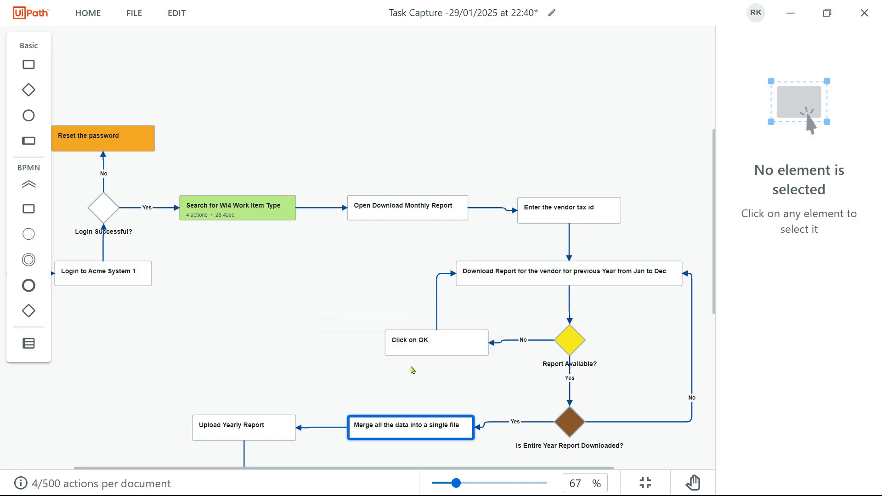
- Attach a Message border event to the Click on OK sequence and move it onto the empty canvas below Search for WI4 Work Item Type
{"action": "right_click", "coordinate": [423, 347]}
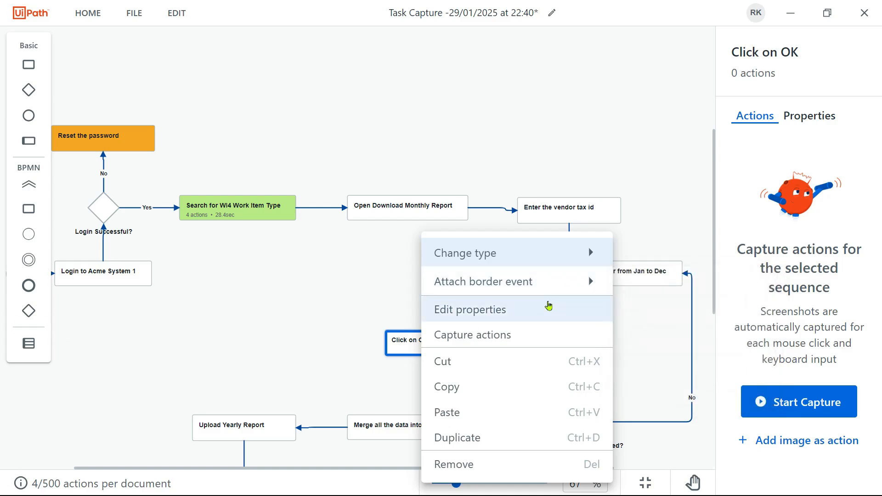
{"action": "mouse_move", "coordinate": [570, 282]}
{"action": "left_click", "coordinate": [662, 290]}
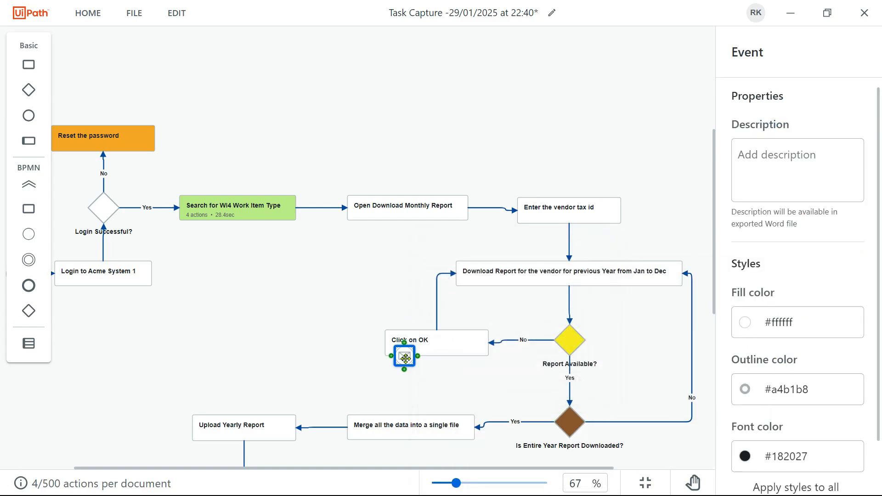
{"action": "left_click_drag", "start_coordinate": [404, 357], "coordinate": [260, 296]}
- Attach a Message (Non-interrupting) border event to Click on OK and move it below the detached Message event
{"action": "left_click", "coordinate": [466, 338]}
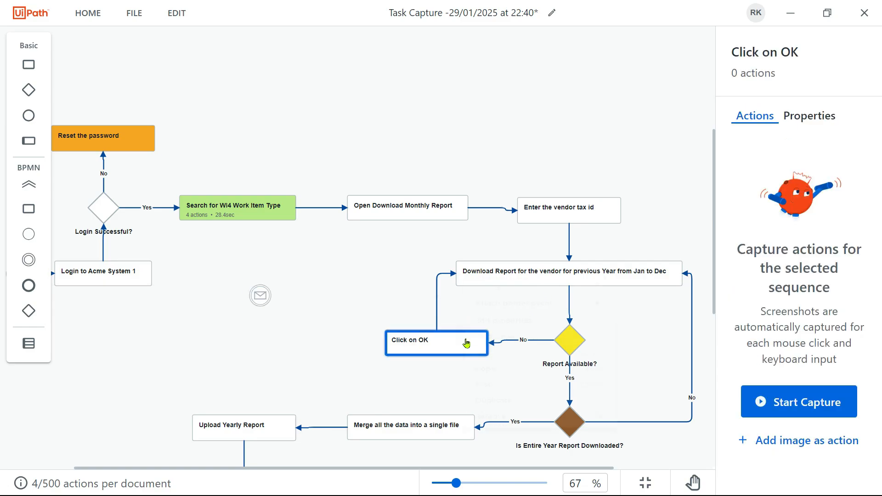
{"action": "right_click", "coordinate": [467, 340]}
{"action": "mouse_move", "coordinate": [565, 283]}
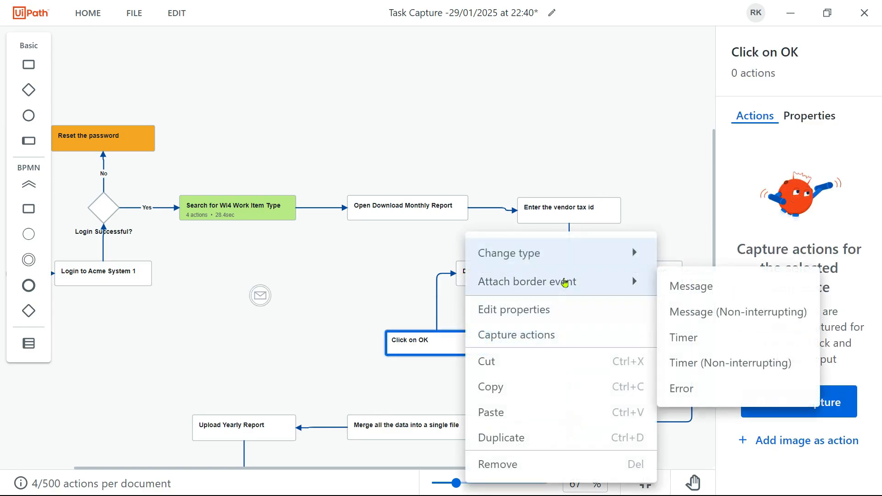
{"action": "left_click", "coordinate": [699, 312]}
{"action": "left_click_drag", "start_coordinate": [396, 357], "coordinate": [254, 339]}
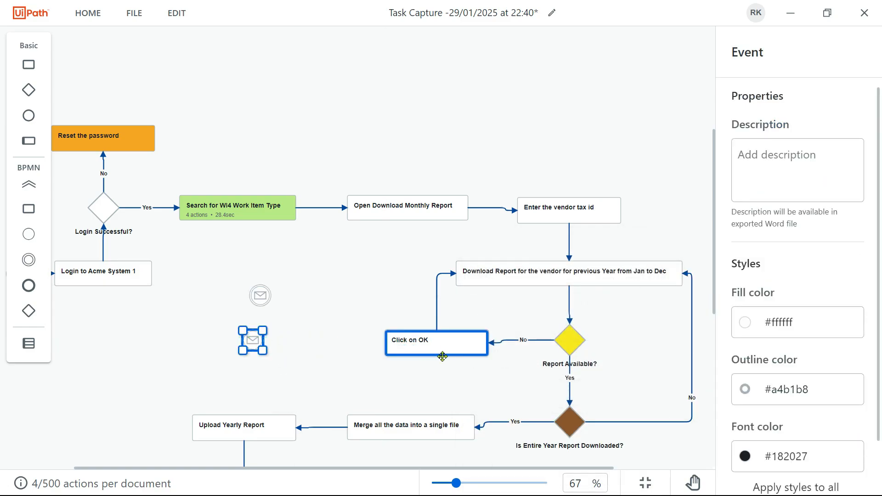
- Attach a Timer border event to Click on OK and move it onto the empty canvas beside the Message event
{"action": "right_click", "coordinate": [459, 348]}
{"action": "mouse_move", "coordinate": [571, 284]}
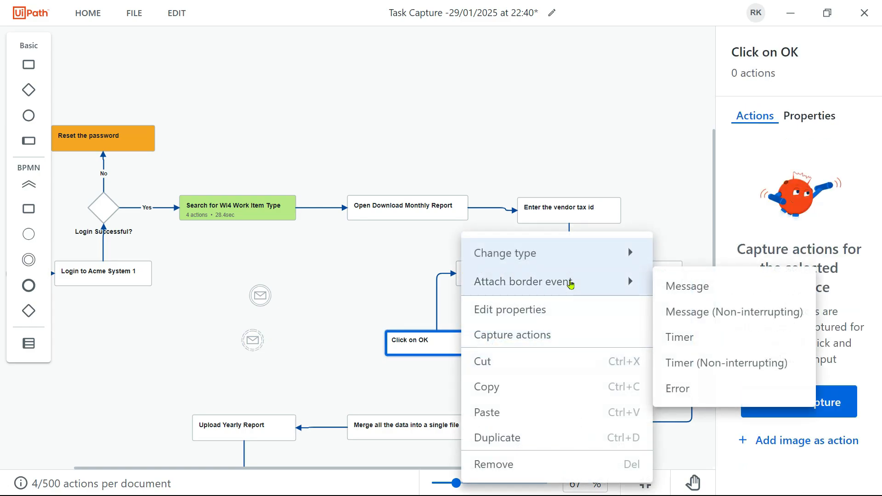
{"action": "left_click", "coordinate": [681, 337]}
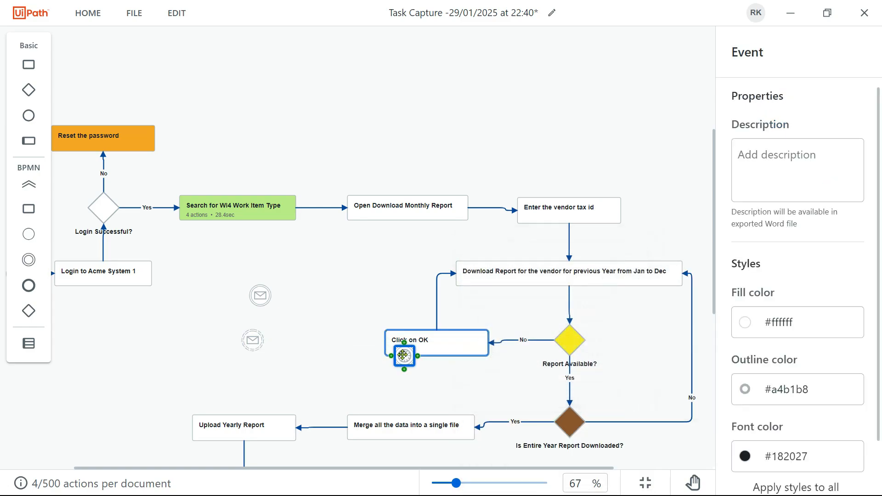
{"action": "left_click_drag", "start_coordinate": [404, 356], "coordinate": [343, 288]}
- Attach a Timer (Non-interrupting) border event to Click on OK and move it below the detached Timer event
{"action": "scroll", "coordinate": [446, 302], "scroll_direction": "up", "scroll_amount": 5}
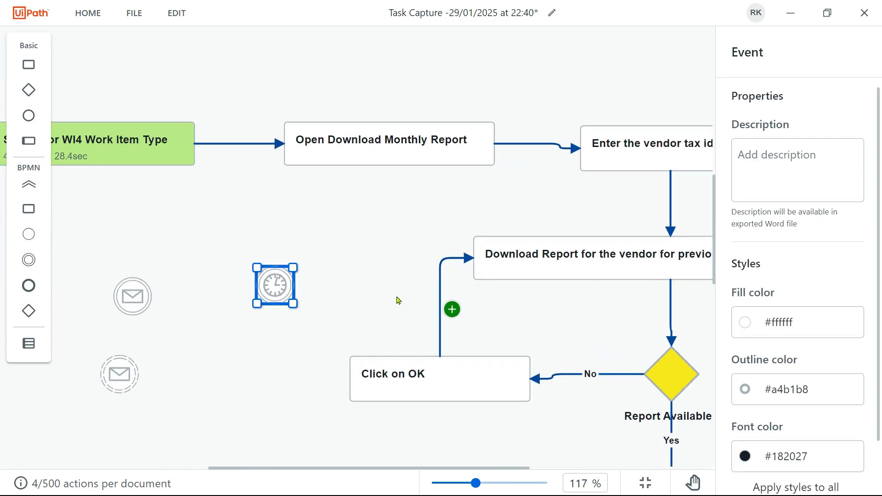
{"action": "scroll", "coordinate": [414, 285], "scroll_direction": "down", "scroll_amount": 3}
{"action": "scroll", "coordinate": [427, 269], "scroll_direction": "up", "scroll_amount": 2}
{"action": "right_click", "coordinate": [426, 305]}
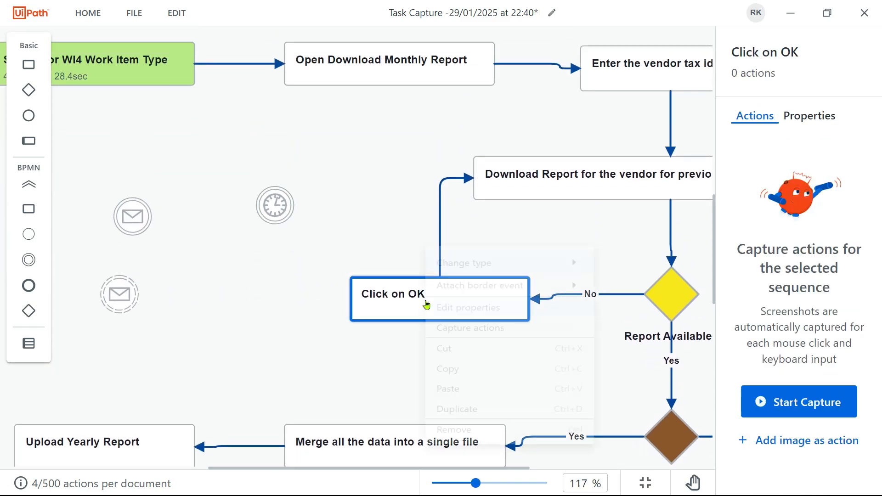
{"action": "mouse_move", "coordinate": [558, 283]}
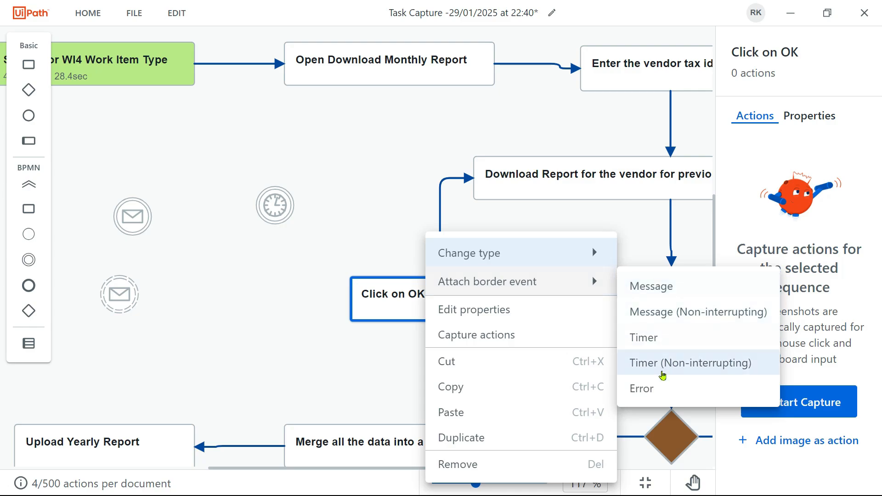
{"action": "left_click", "coordinate": [666, 363]}
{"action": "left_click_drag", "start_coordinate": [370, 320], "coordinate": [251, 274]}
- Attach an Error border event to Click on OK and move it onto the empty canvas below the timer events
{"action": "right_click", "coordinate": [456, 294]}
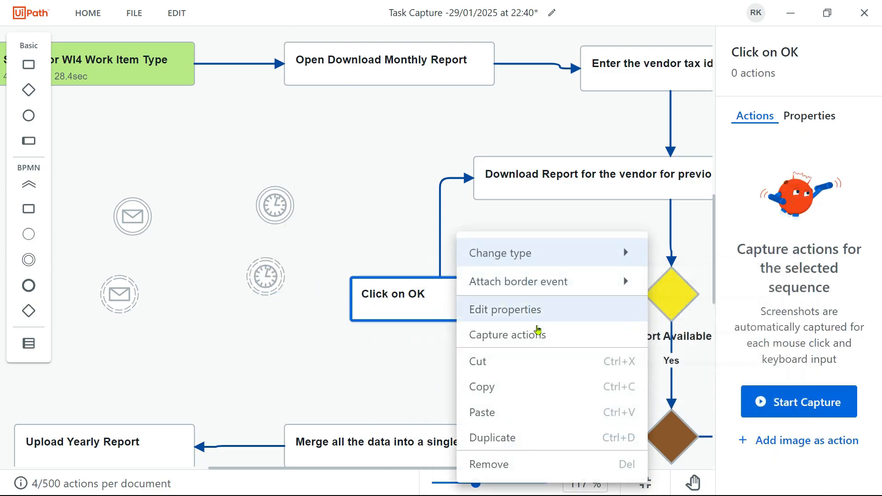
{"action": "mouse_move", "coordinate": [498, 289]}
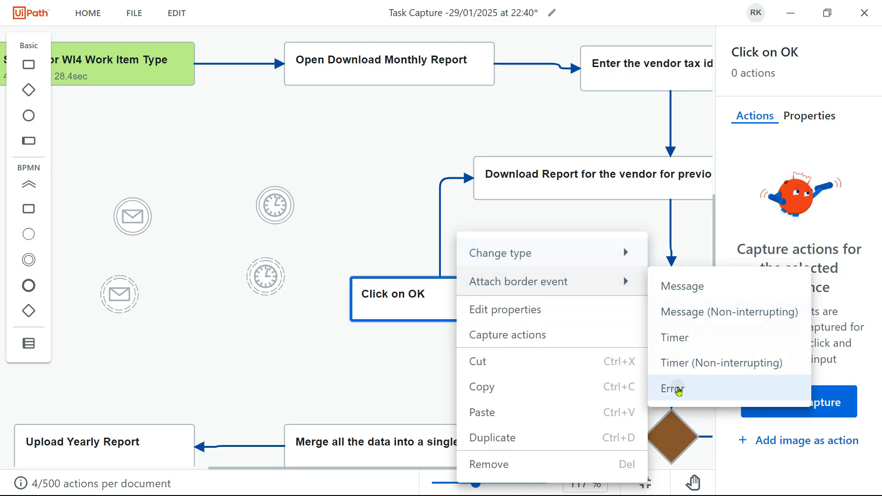
{"action": "left_click", "coordinate": [679, 391]}
{"action": "left_click_drag", "start_coordinate": [384, 322], "coordinate": [237, 340]}
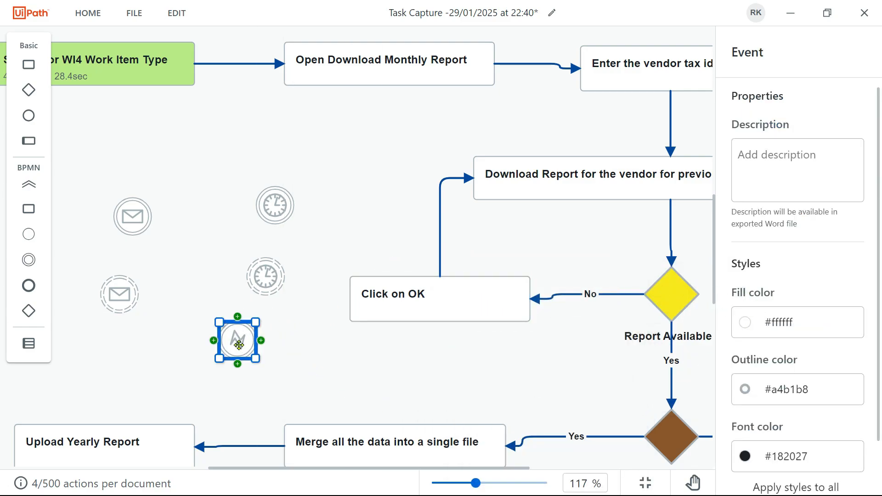
- Set the Error event's fill color to the preset red #d0021b
{"action": "left_click", "coordinate": [818, 325]}
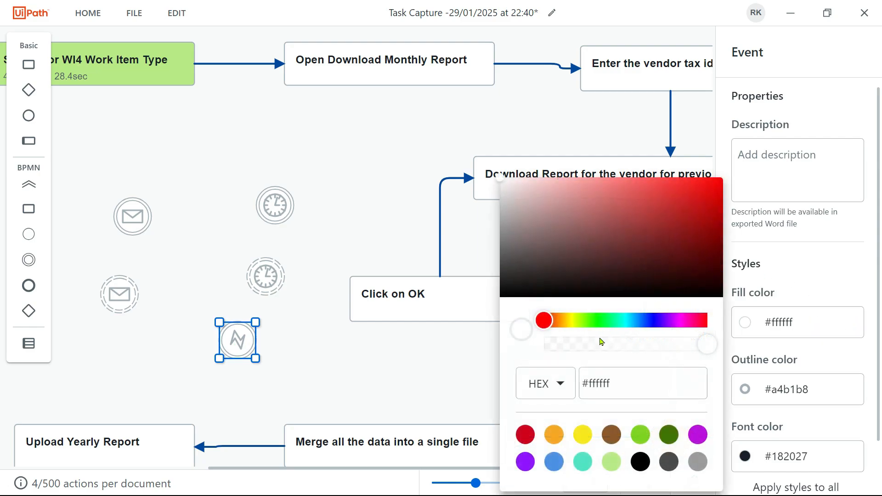
{"action": "left_click", "coordinate": [653, 216]}
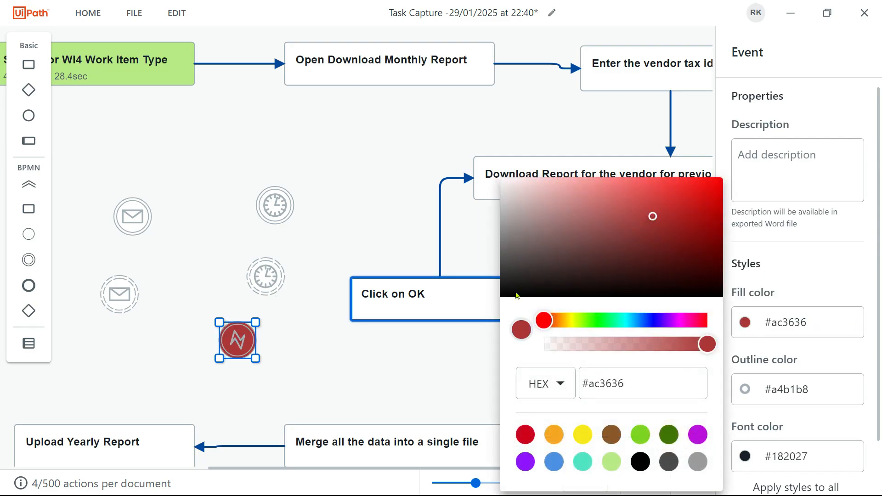
{"action": "left_click_drag", "start_coordinate": [635, 217], "coordinate": [601, 205]}
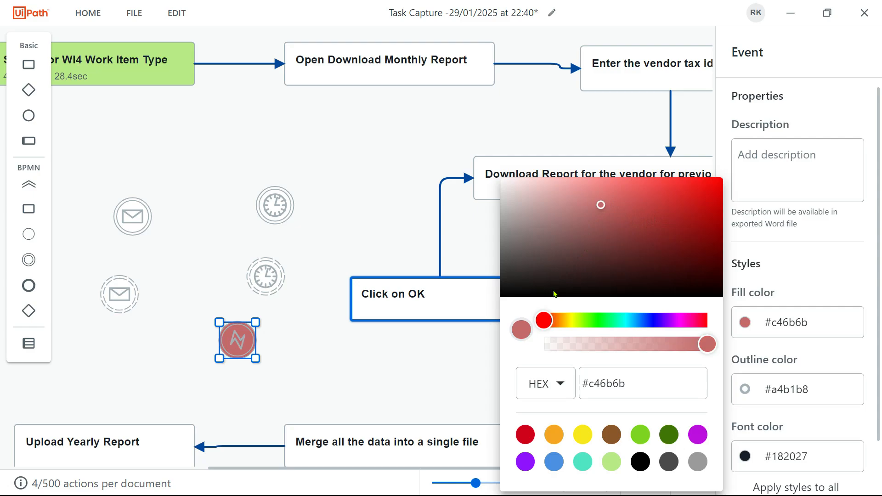
{"action": "left_click_drag", "start_coordinate": [543, 322], "coordinate": [542, 321]}
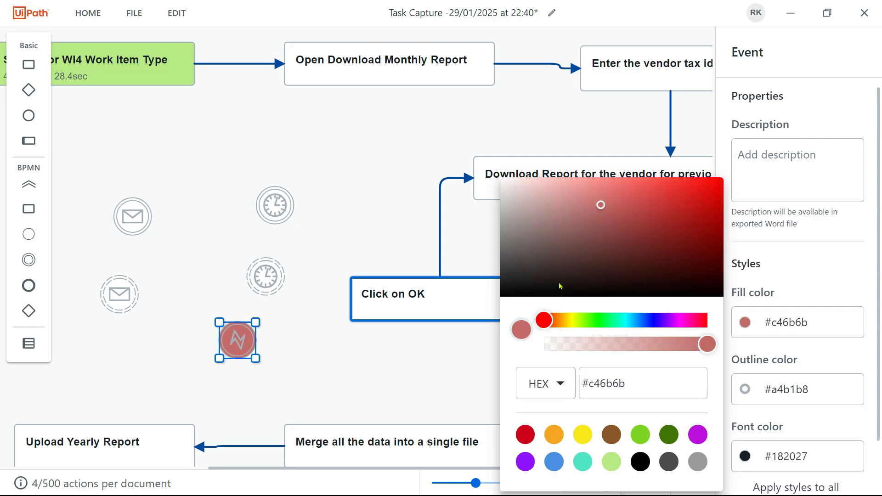
{"action": "left_click_drag", "start_coordinate": [647, 180], "coordinate": [642, 196]}
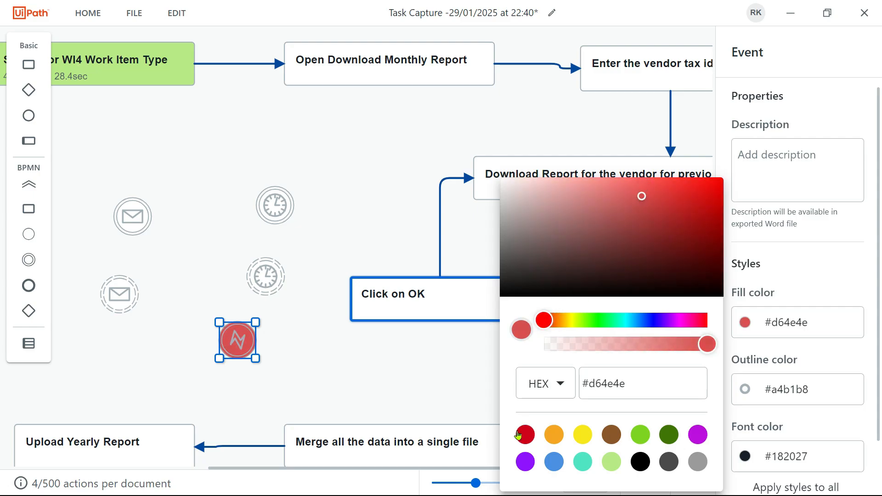
{"action": "left_click", "coordinate": [529, 435]}
{"action": "left_click", "coordinate": [370, 360]}
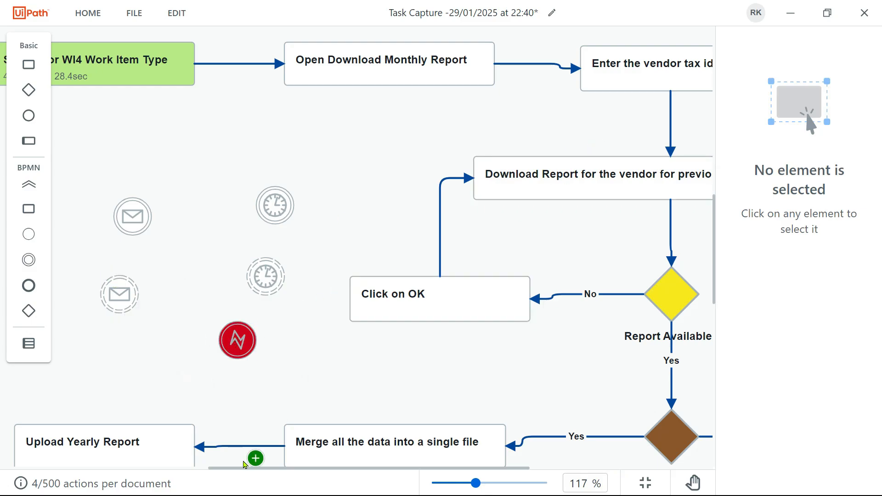
- Move the red Error event onto the "Login Successful?" decision
{"action": "scroll", "coordinate": [349, 359], "scroll_direction": "down", "scroll_amount": 6}
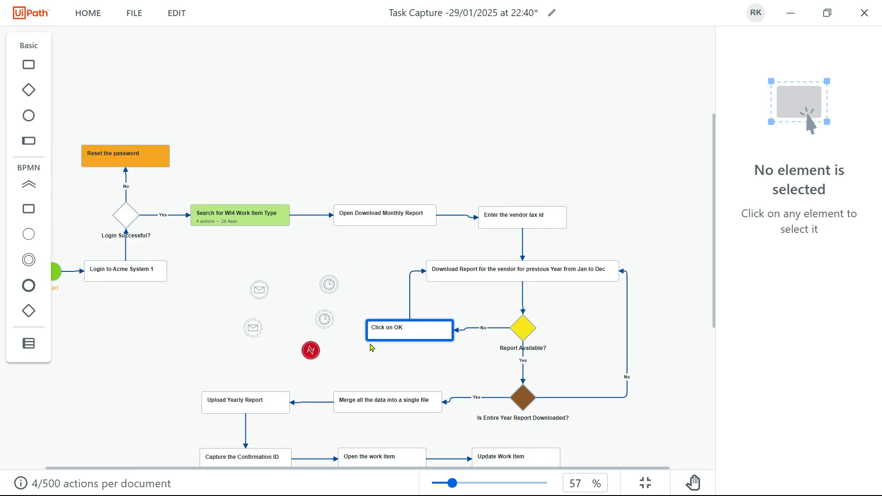
{"action": "left_click_drag", "start_coordinate": [320, 350], "coordinate": [125, 215]}
{"action": "left_click", "coordinate": [258, 274]}
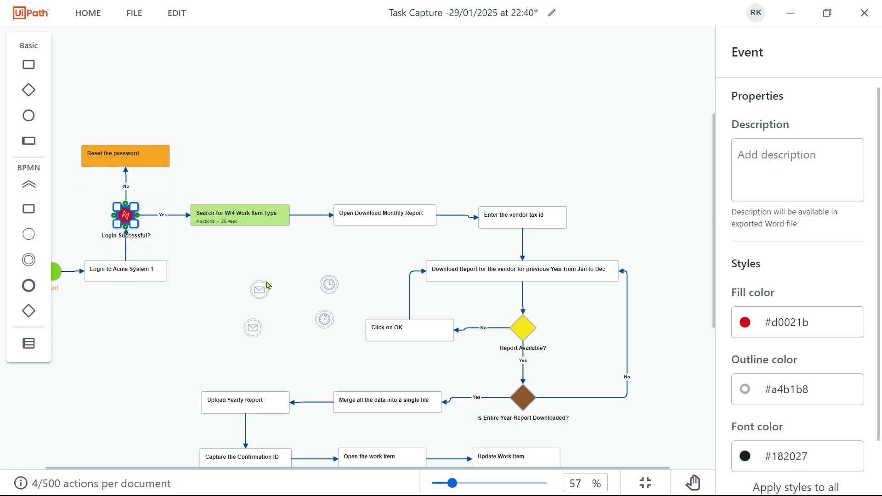
{"action": "scroll", "coordinate": [276, 281], "scroll_direction": "up", "scroll_amount": 3}
{"action": "left_click_drag", "start_coordinate": [147, 468], "coordinate": [63, 467]}
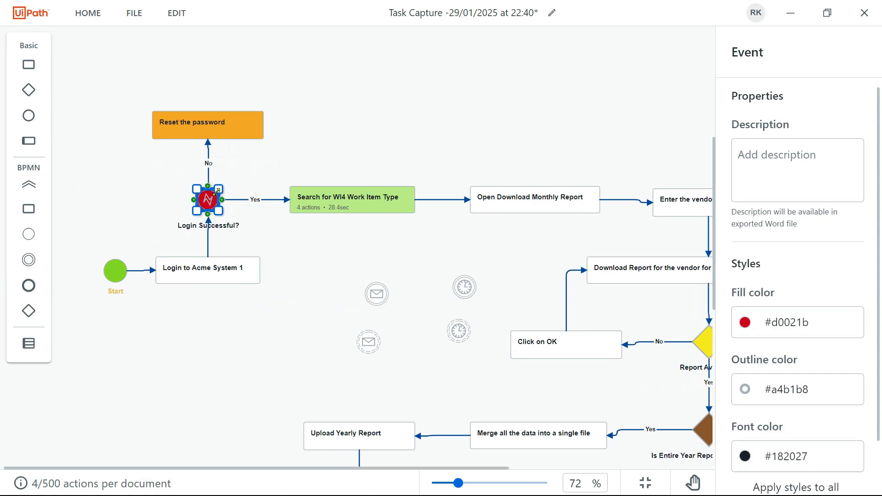
{"action": "left_click", "coordinate": [317, 258]}
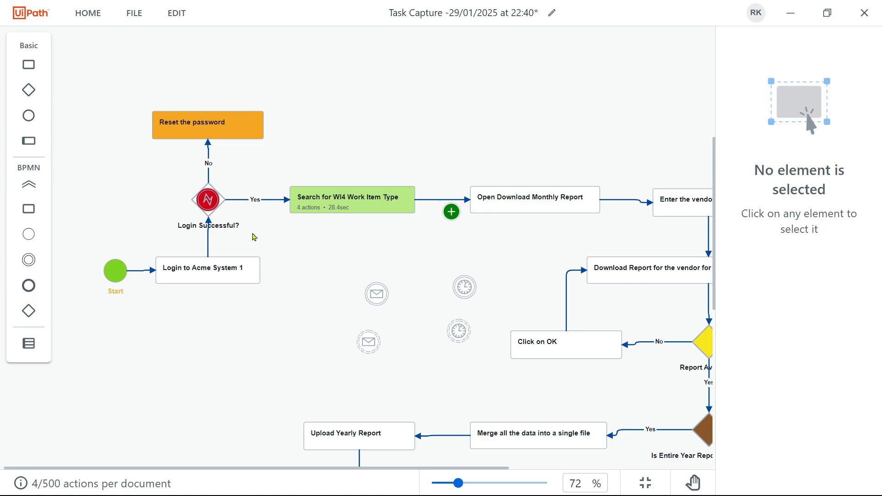
- Place the Message event on top of Upload Yearly Report and the Timer event on top of Click on OK
{"action": "left_click_drag", "start_coordinate": [374, 298], "coordinate": [359, 410]}
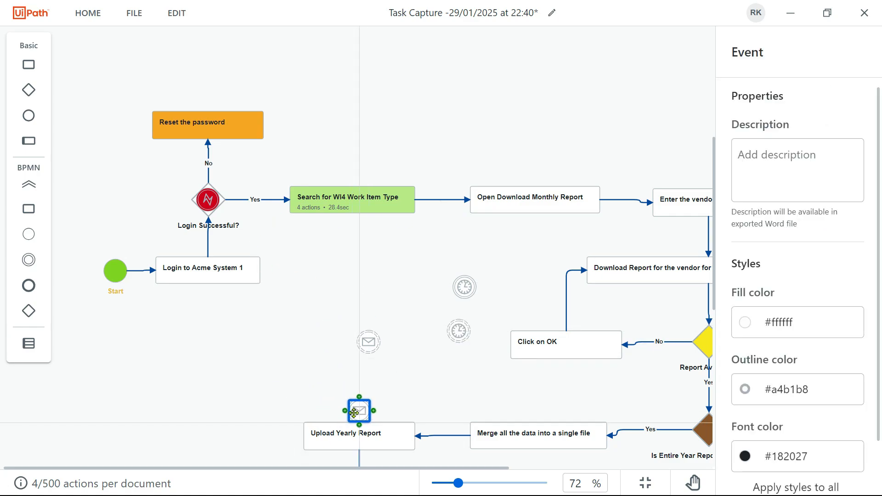
{"action": "left_click", "coordinate": [451, 396]}
{"action": "left_click_drag", "start_coordinate": [370, 345], "coordinate": [420, 286]}
{"action": "left_click_drag", "start_coordinate": [473, 291], "coordinate": [558, 321]}
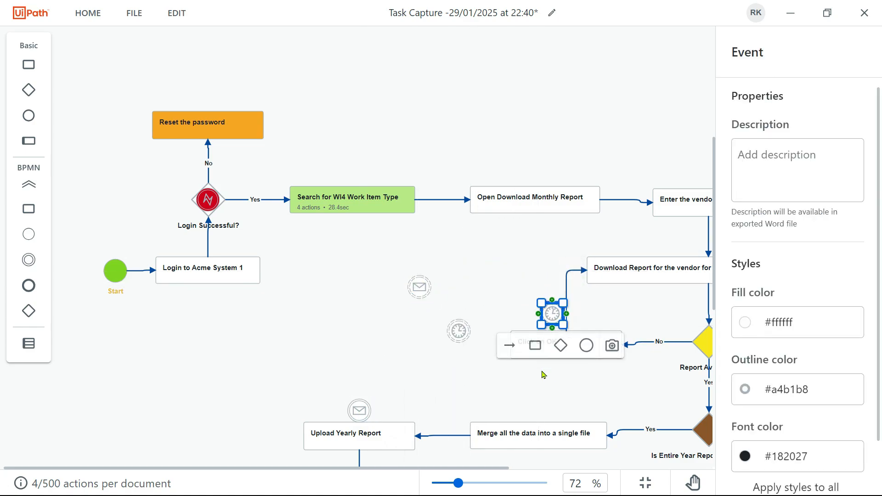
{"action": "left_click", "coordinate": [583, 408]}
- Delete the unused non-interrupting Timer and Message events from the canvas
{"action": "left_click", "coordinate": [453, 334]}
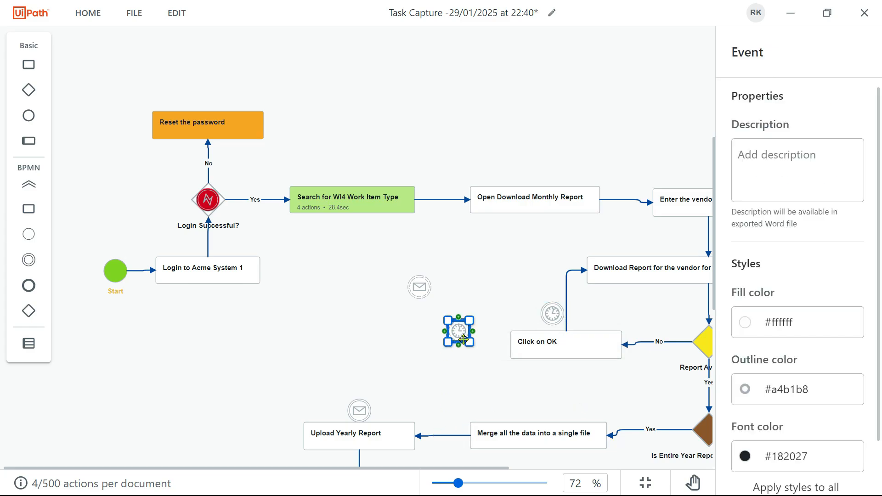
{"action": "key", "text": "Delete"}
{"action": "left_click", "coordinate": [412, 289]}
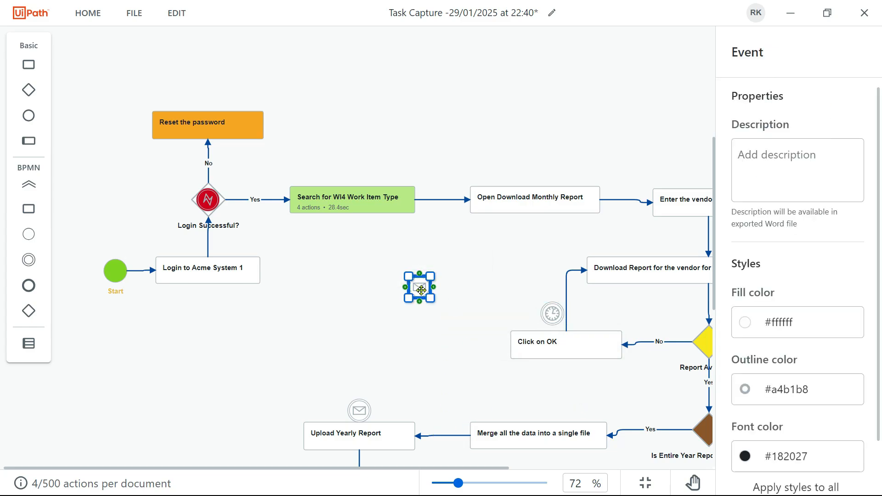
{"action": "key", "text": "Delete"}
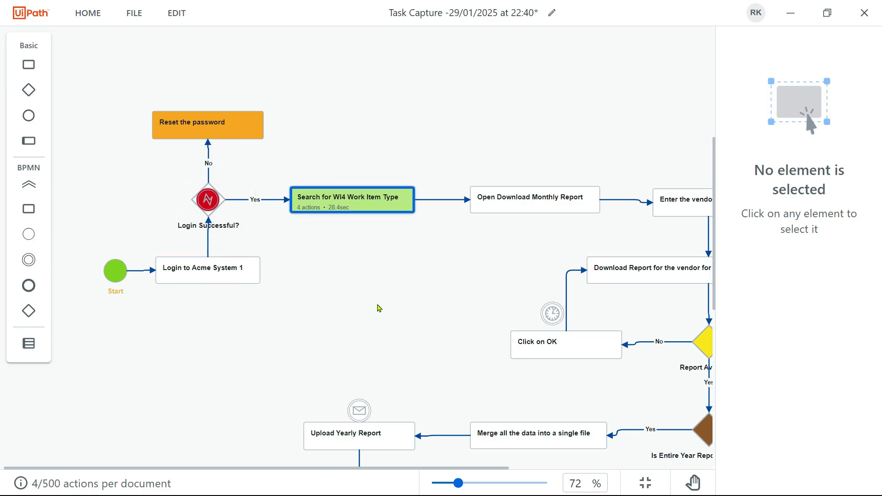
{"action": "scroll", "coordinate": [379, 308], "scroll_direction": "down", "scroll_amount": 3}
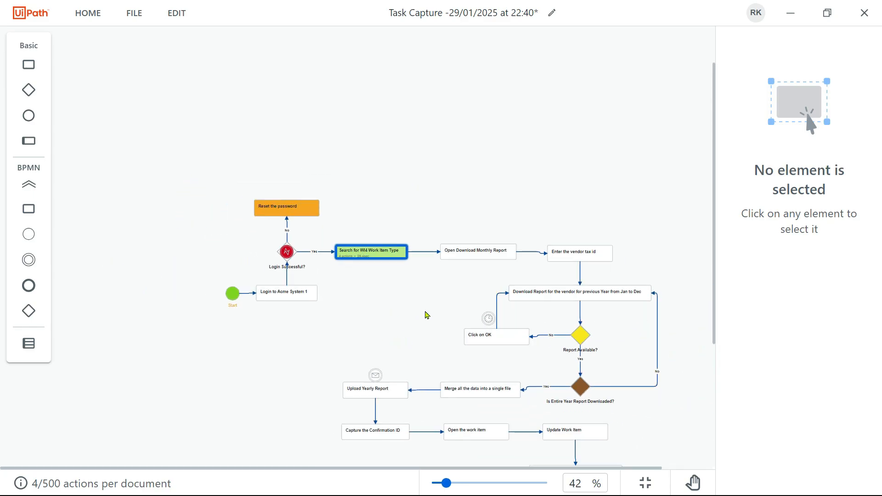
{"action": "scroll", "coordinate": [427, 316], "scroll_direction": "down", "scroll_amount": 3}
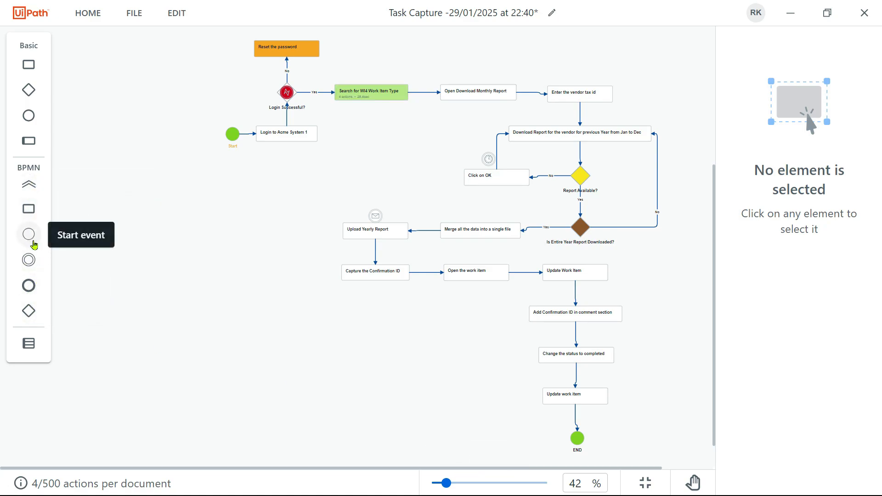
{"action": "scroll", "coordinate": [287, 219], "scroll_direction": "up", "scroll_amount": 3, "text": "ctrl"}
{"action": "scroll", "coordinate": [322, 234], "scroll_direction": "up", "scroll_amount": 3}
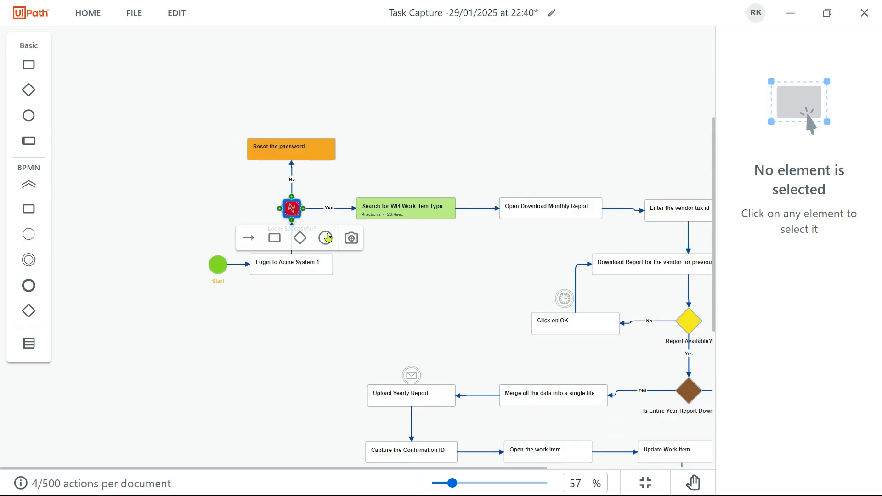
- Review the captured actions of the Search for WI4 Work Item Type and Open Download Monthly Report sequences in the flowchart
{"action": "scroll", "coordinate": [358, 241], "scroll_direction": "up", "scroll_amount": 1, "text": "ctrl"}
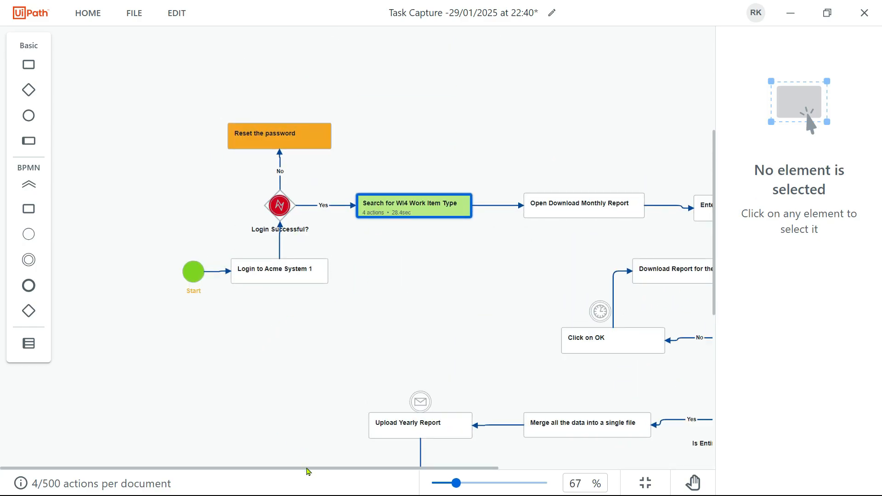
{"action": "left_click_drag", "start_coordinate": [308, 472], "coordinate": [411, 476]}
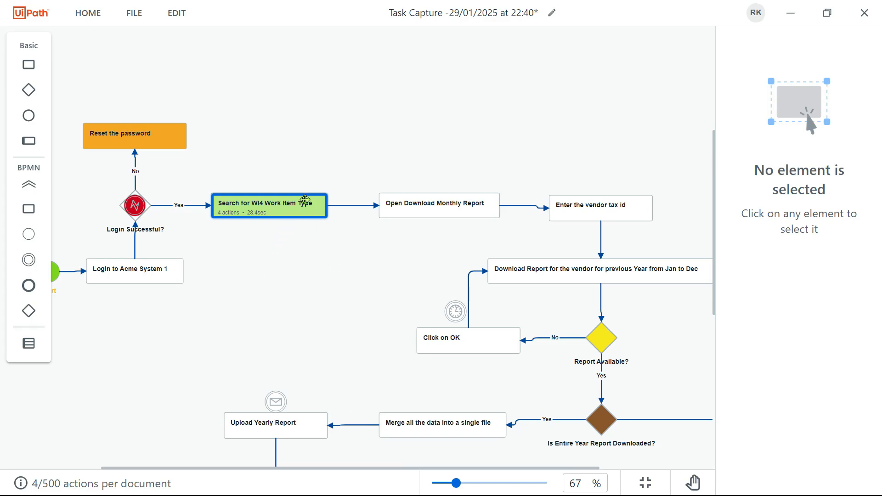
{"action": "left_click", "coordinate": [305, 200]}
{"action": "scroll", "coordinate": [825, 314], "scroll_direction": "down", "scroll_amount": 3}
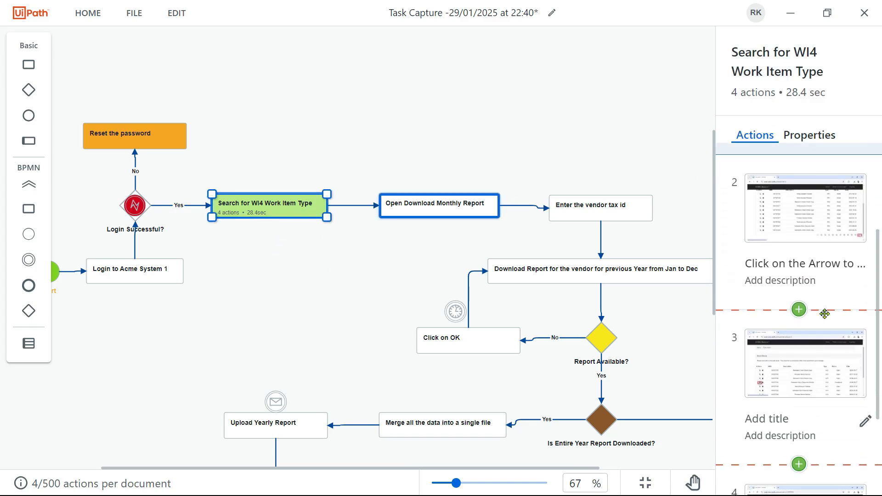
{"action": "left_click", "coordinate": [466, 212]}
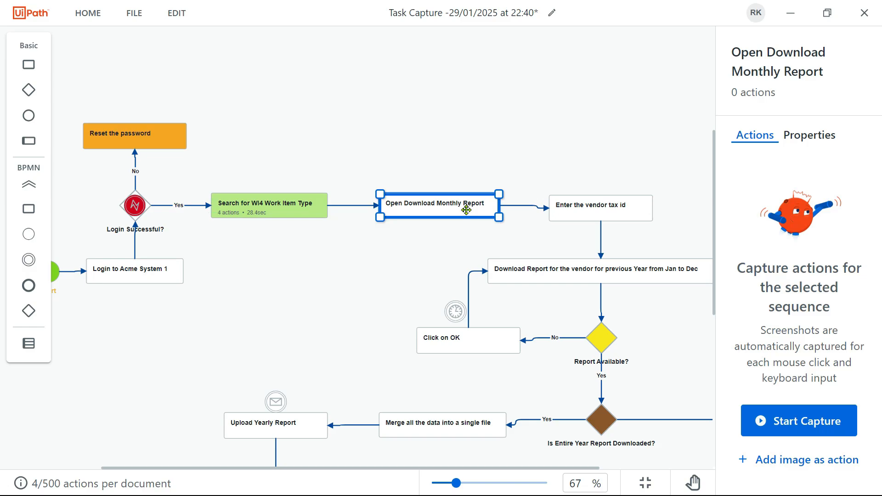
{"action": "right_click", "coordinate": [472, 210]}
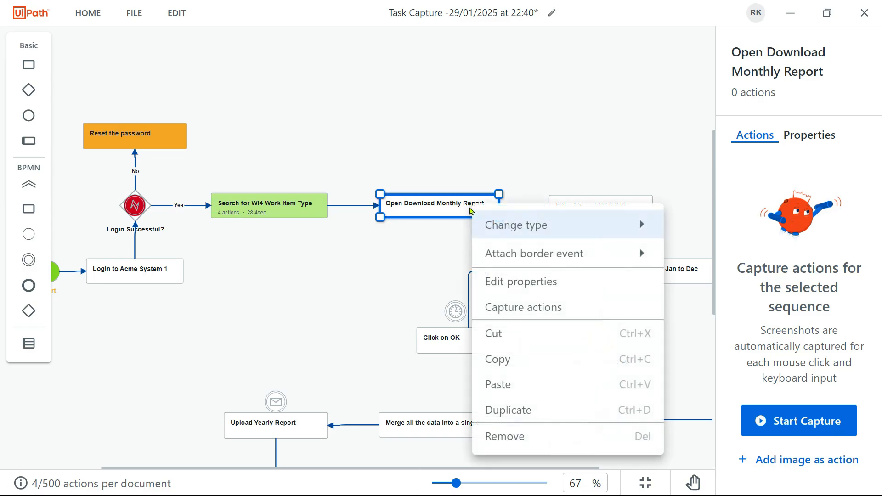
{"action": "left_click", "coordinate": [422, 236]}
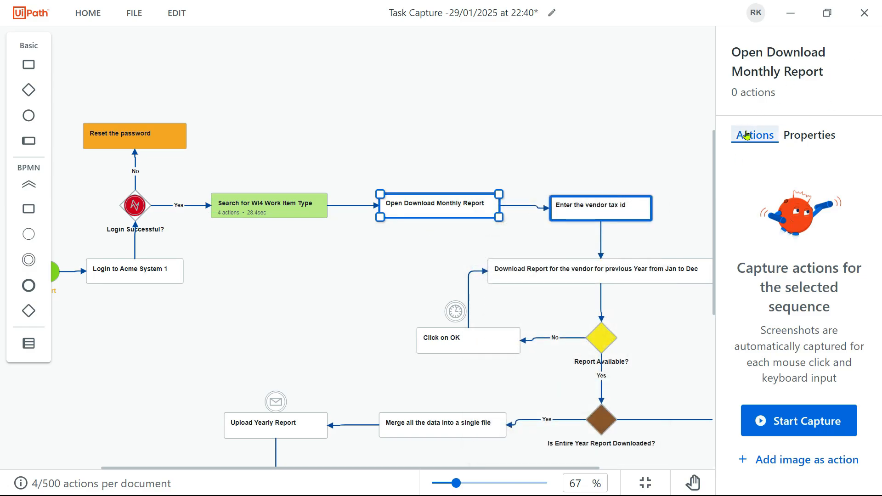
{"action": "left_click", "coordinate": [313, 209]}
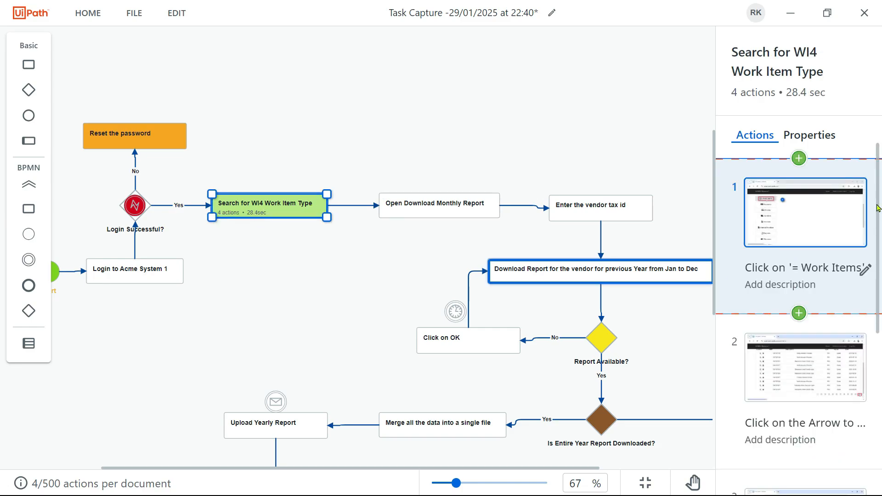
{"action": "scroll", "coordinate": [789, 400], "scroll_direction": "down", "scroll_amount": 6}
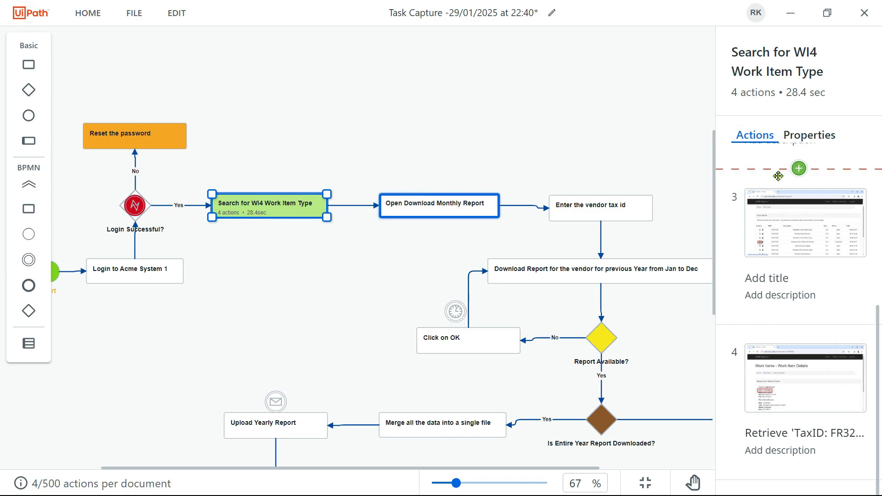
{"action": "mouse_move", "coordinate": [844, 369]}
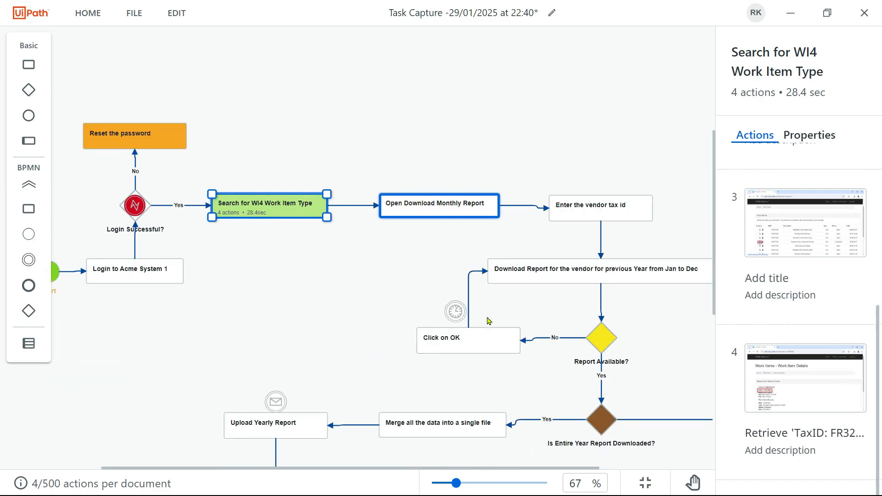
{"action": "scroll", "coordinate": [138, 206], "scroll_direction": "up", "scroll_amount": 3}
- Start a Word (.docx) export, set its title to Complex Business Process and enter the author's full name
{"action": "left_click", "coordinate": [134, 12]}
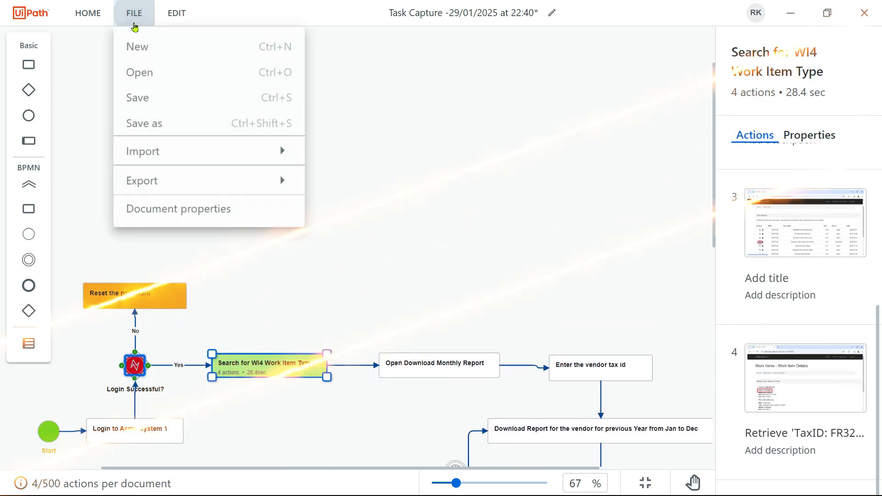
{"action": "mouse_move", "coordinate": [181, 187]}
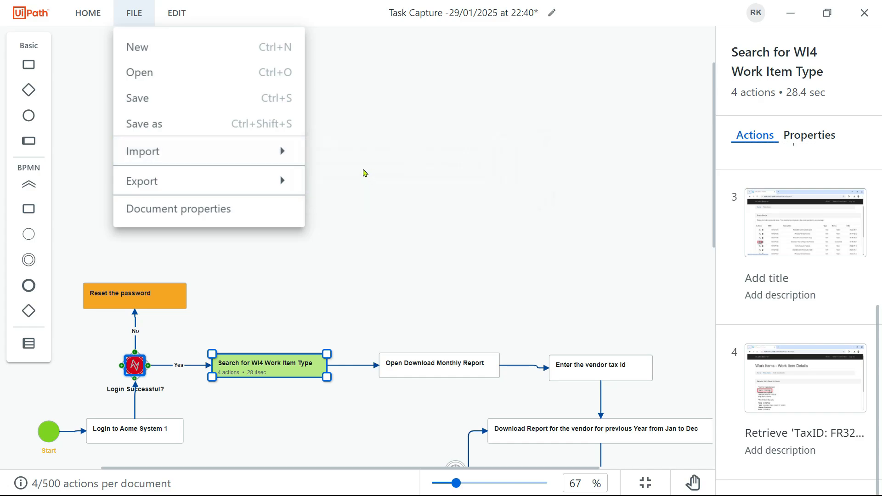
{"action": "mouse_move", "coordinate": [182, 154]}
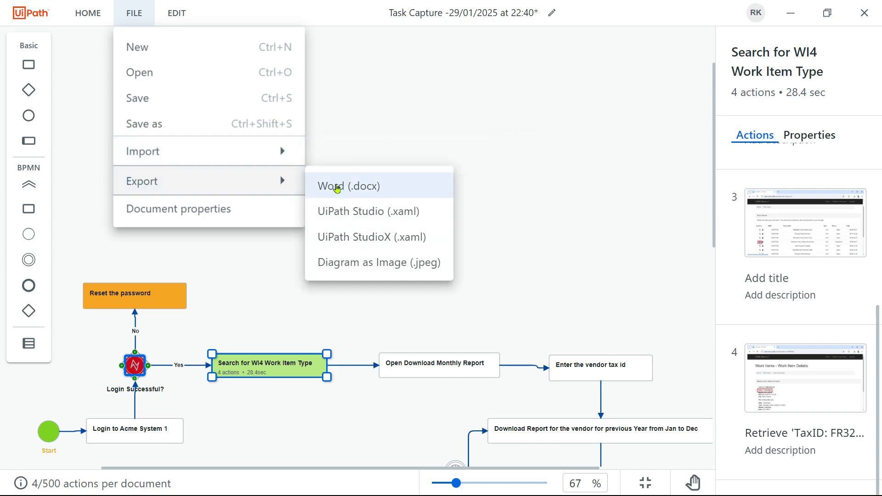
{"action": "left_click", "coordinate": [349, 193]}
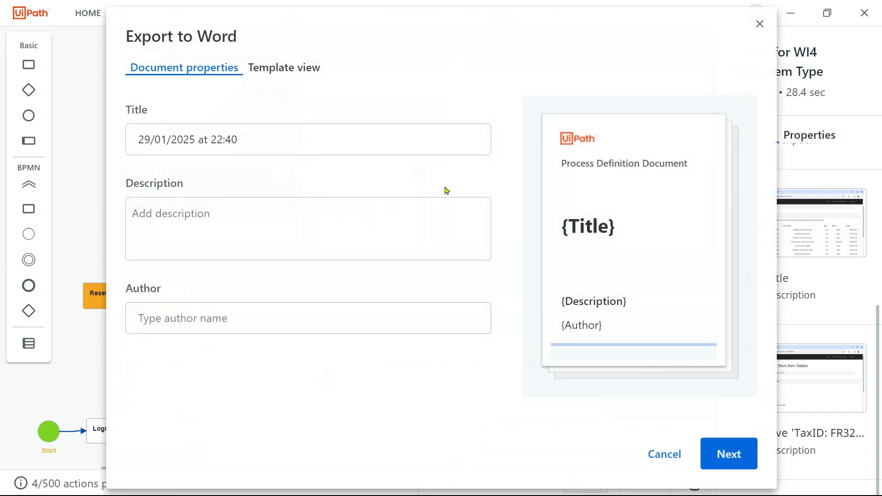
{"action": "left_click_drag", "start_coordinate": [251, 143], "coordinate": [125, 136]}
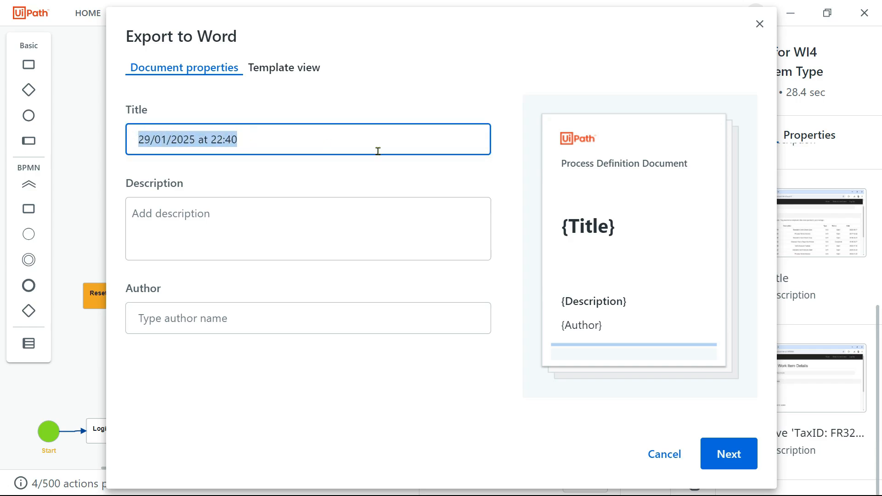
{"action": "type", "text": "Complex Business Process"}
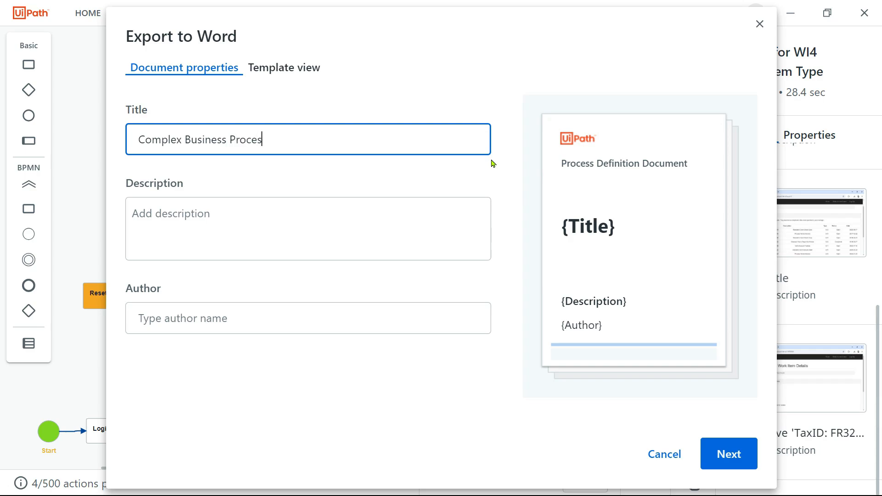
{"action": "left_click", "coordinate": [219, 320]}
{"action": "type", "text": "Rakesh Kumar"}
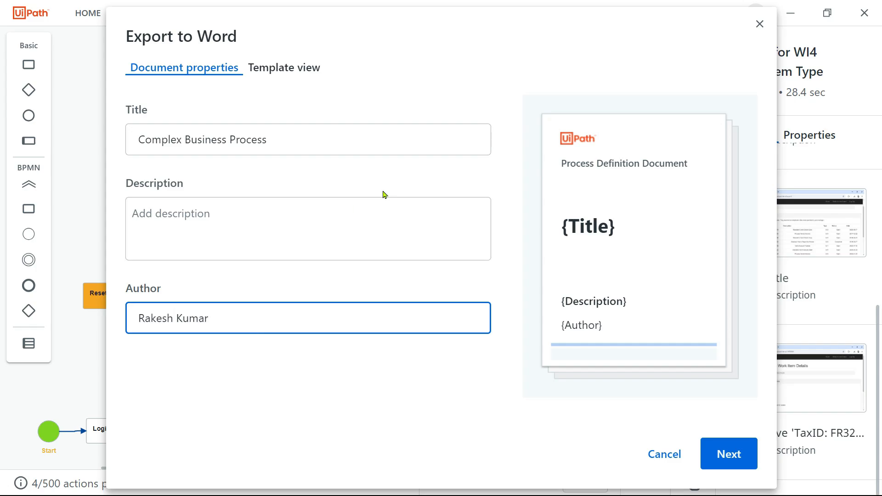
- Export with the UiPath PDD template and save the document as Complex Business Process.docx on the Desktop
{"action": "left_click", "coordinate": [729, 453]}
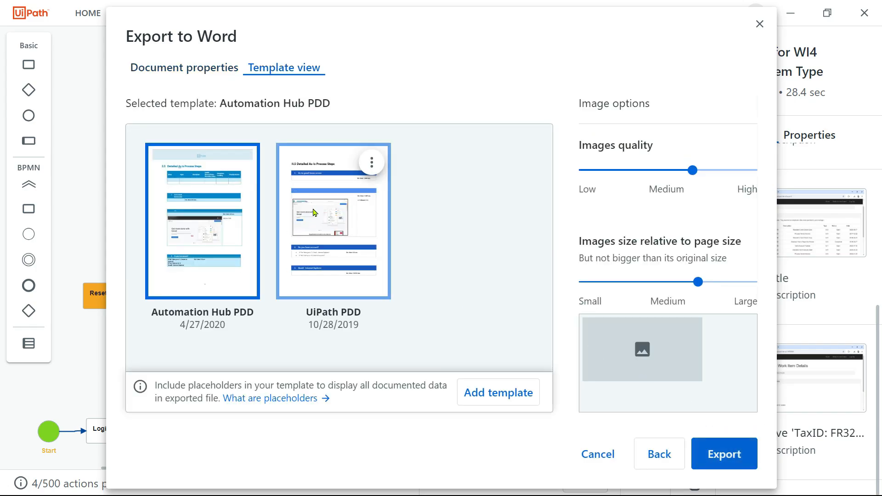
{"action": "left_click", "coordinate": [346, 193]}
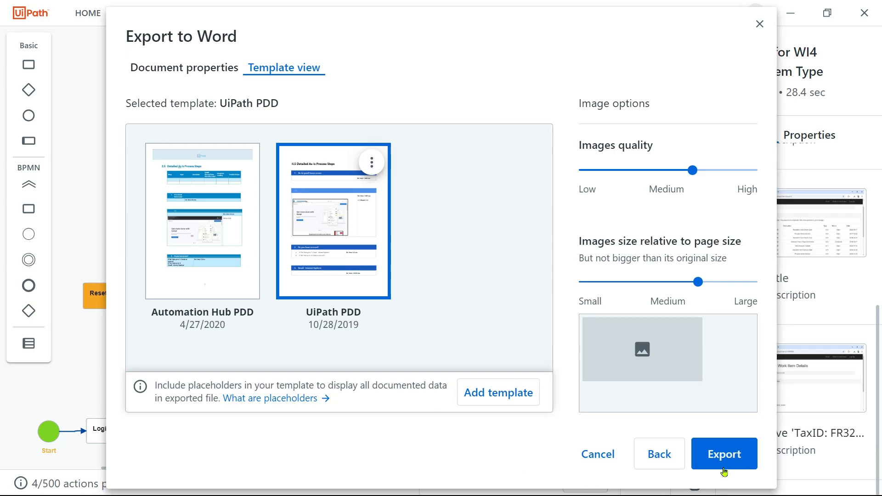
{"action": "left_click", "coordinate": [737, 459]}
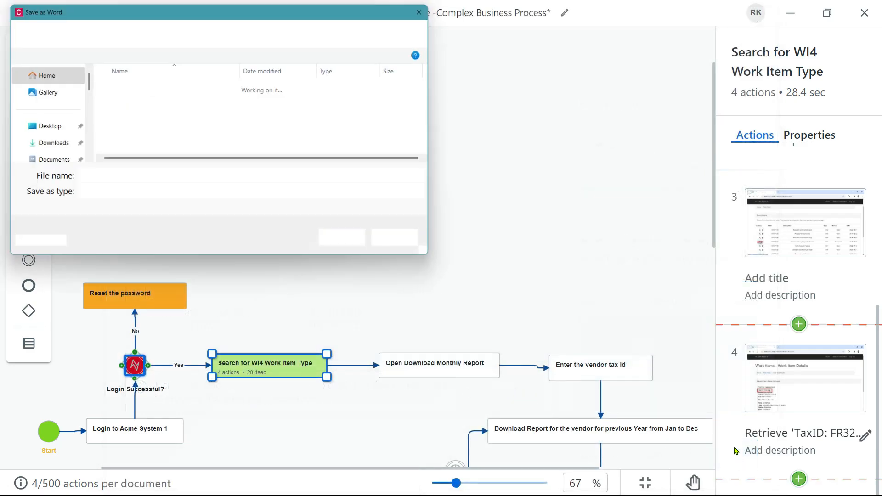
{"action": "left_click", "coordinate": [360, 242]}
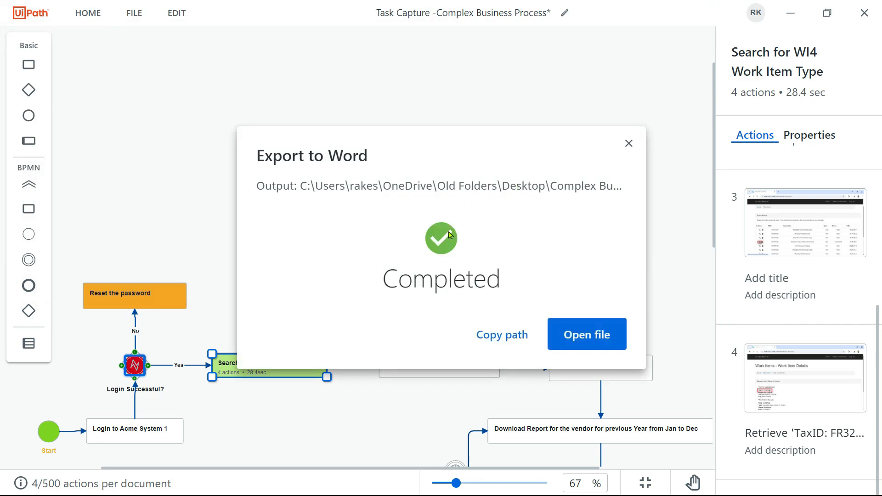
- Open the exported file in Word and examine its cover, process key contact and Process Overview tables, including the process execution time
{"action": "left_click", "coordinate": [562, 314]}
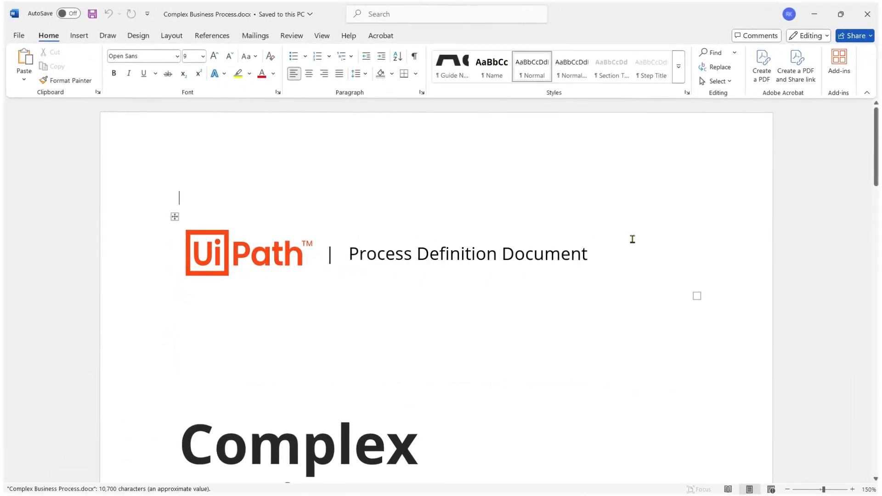
{"action": "scroll", "coordinate": [433, 305], "scroll_direction": "down", "scroll_amount": 1}
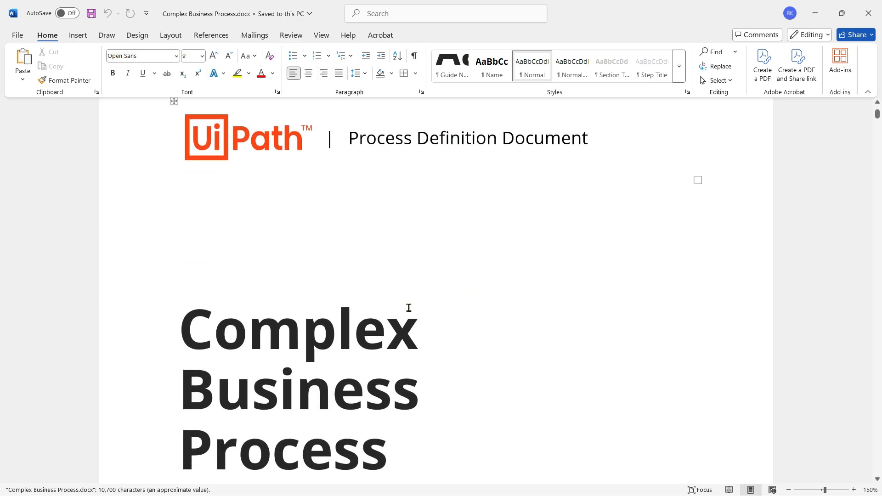
{"action": "scroll", "coordinate": [409, 308], "scroll_direction": "down", "scroll_amount": 10}
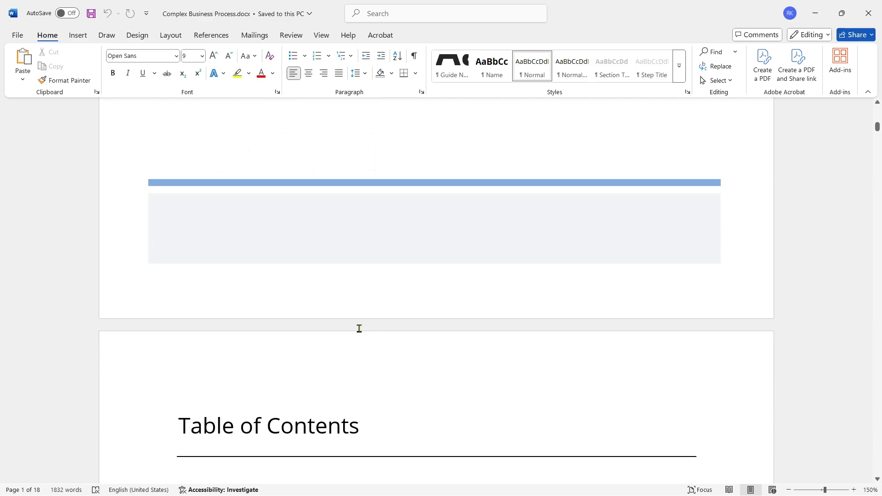
{"action": "scroll", "coordinate": [360, 328], "scroll_direction": "down", "scroll_amount": 15}
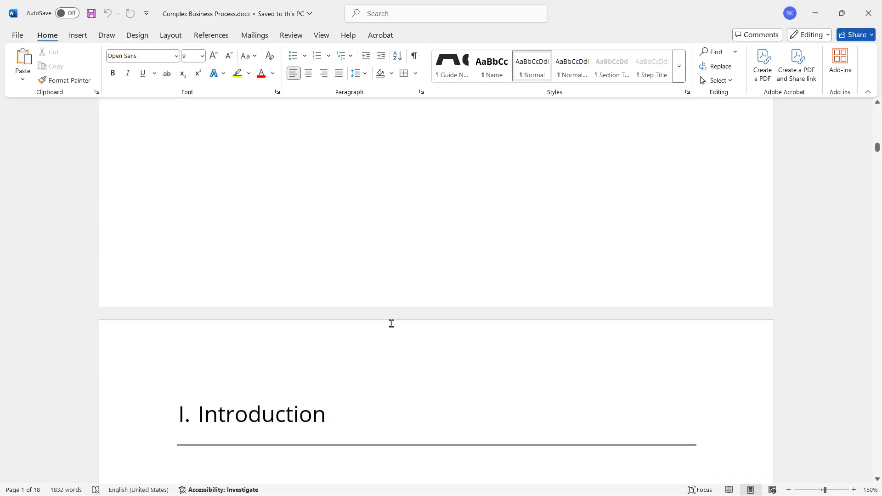
{"action": "scroll", "coordinate": [392, 323], "scroll_direction": "down", "scroll_amount": 18}
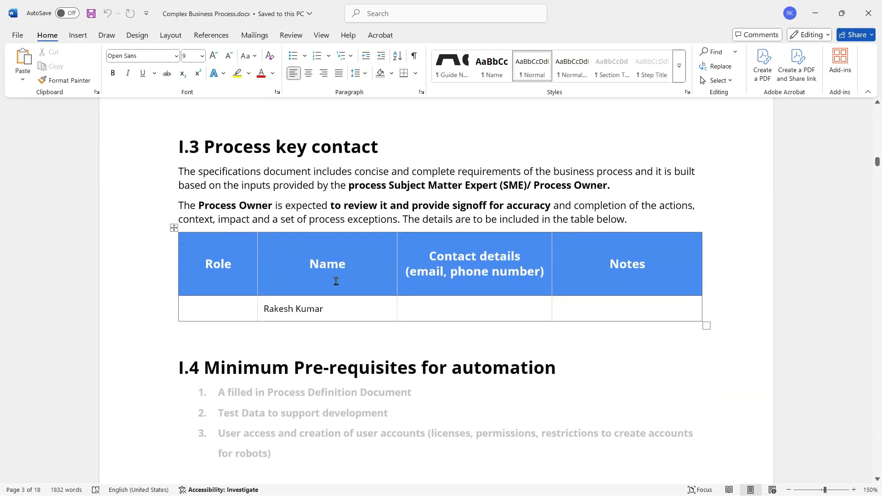
{"action": "left_click_drag", "start_coordinate": [332, 311], "coordinate": [262, 310]}
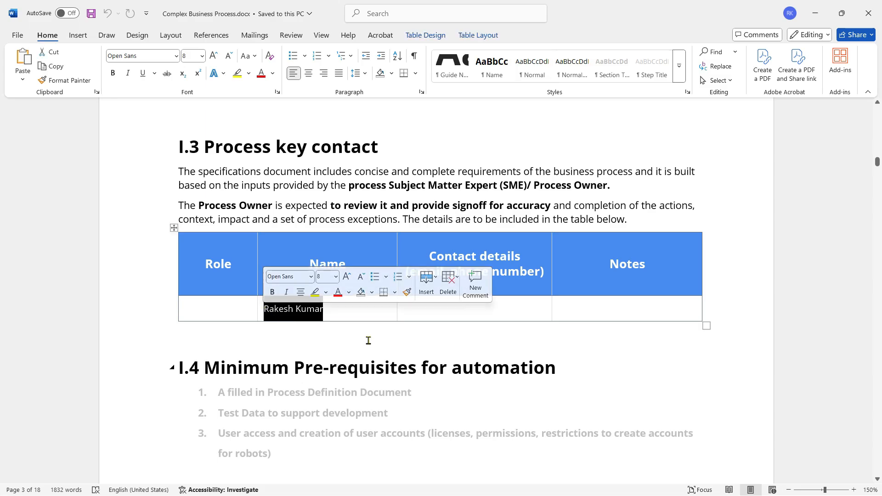
{"action": "scroll", "coordinate": [328, 343], "scroll_direction": "down", "scroll_amount": 3}
{"action": "scroll", "coordinate": [328, 342], "scroll_direction": "down", "scroll_amount": 15}
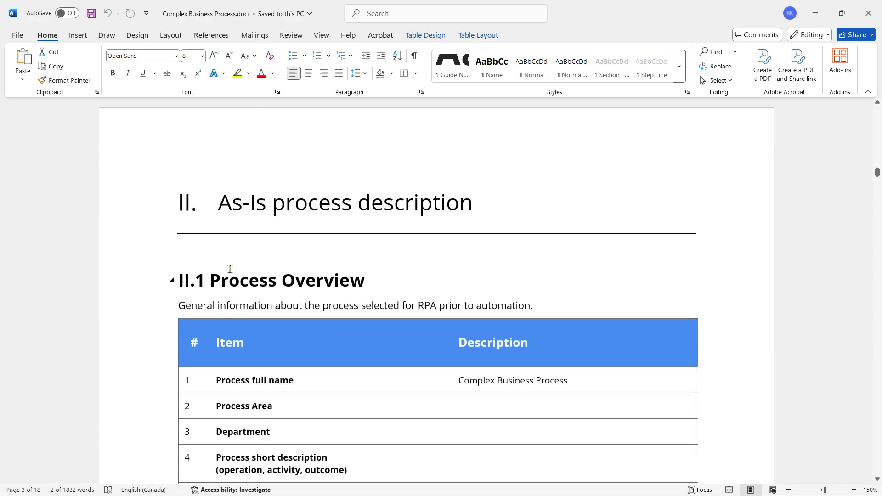
{"action": "scroll", "coordinate": [381, 327], "scroll_direction": "down", "scroll_amount": 3}
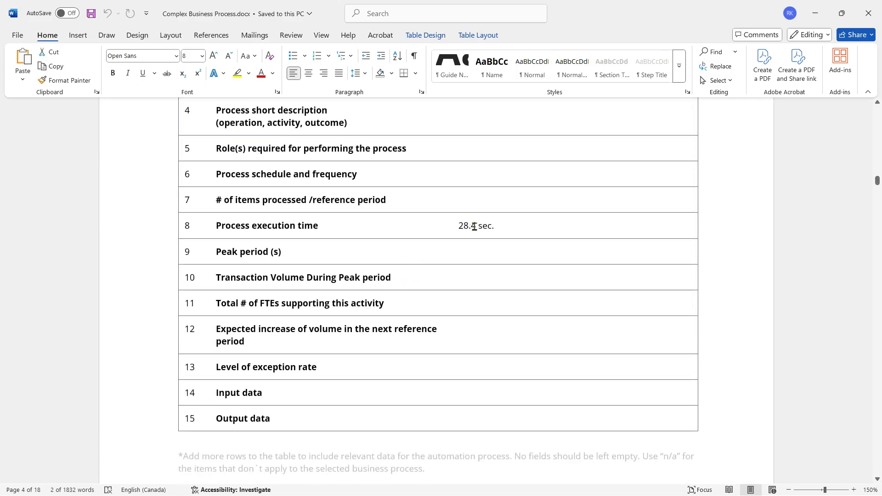
{"action": "left_click_drag", "start_coordinate": [466, 226], "coordinate": [504, 230]}
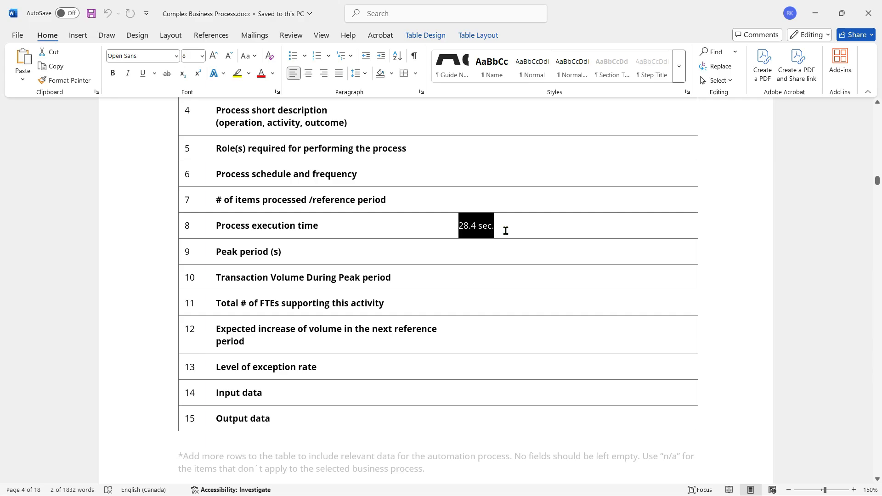
- Examine the sections on applications used in the process and the high-level As-Is process map with its flowchart
{"action": "scroll", "coordinate": [374, 386], "scroll_direction": "down", "scroll_amount": 15}
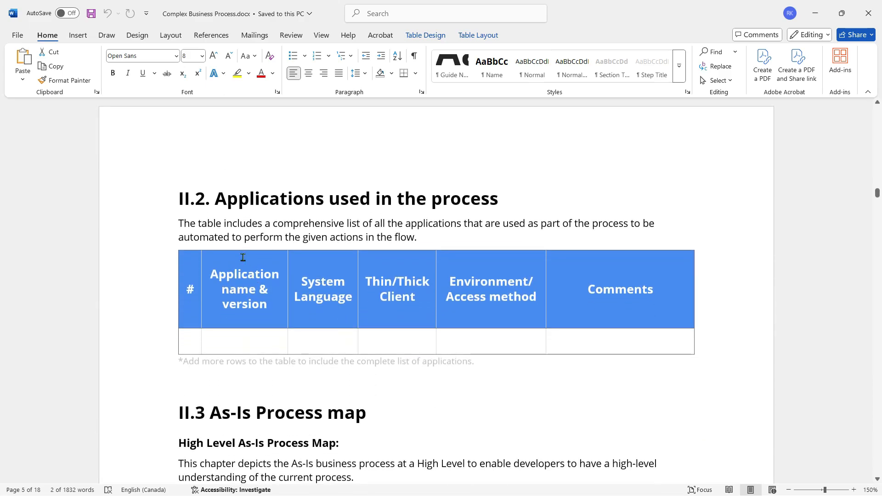
{"action": "scroll", "coordinate": [243, 409], "scroll_direction": "down", "scroll_amount": 6}
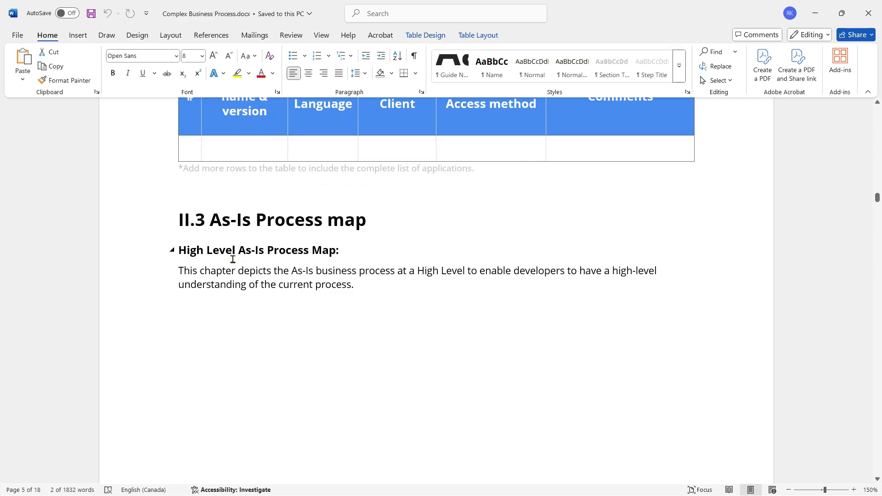
{"action": "left_click_drag", "start_coordinate": [233, 260], "coordinate": [349, 252]}
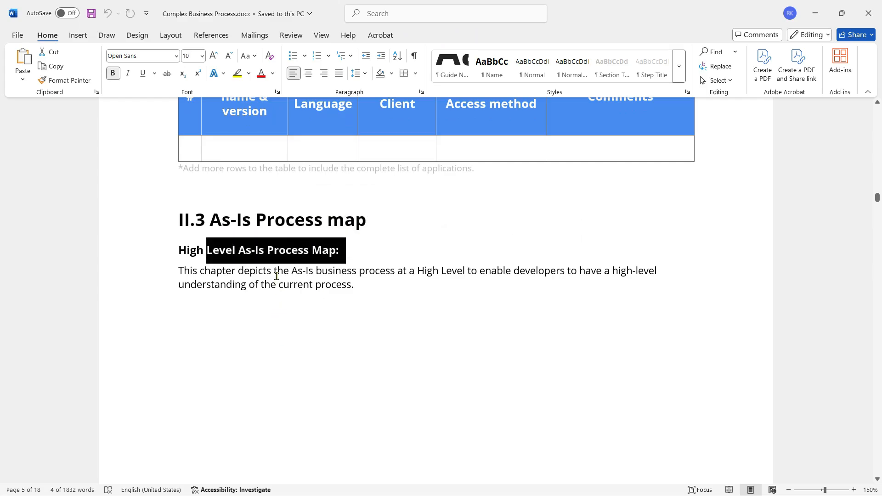
{"action": "left_click_drag", "start_coordinate": [276, 276], "coordinate": [414, 277]}
{"action": "scroll", "coordinate": [353, 354], "scroll_direction": "down", "scroll_amount": 5}
{"action": "scroll", "coordinate": [354, 341], "scroll_direction": "down", "scroll_amount": 8}
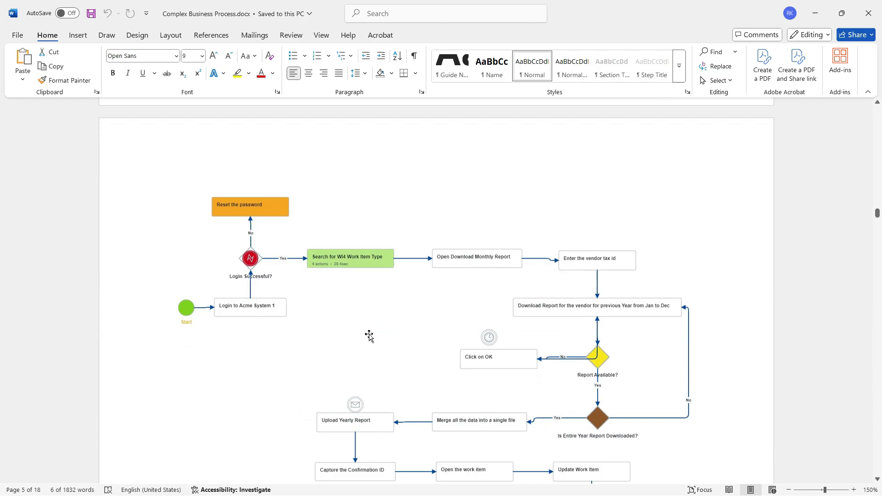
{"action": "scroll", "coordinate": [362, 329], "scroll_direction": "up", "scroll_amount": 2}
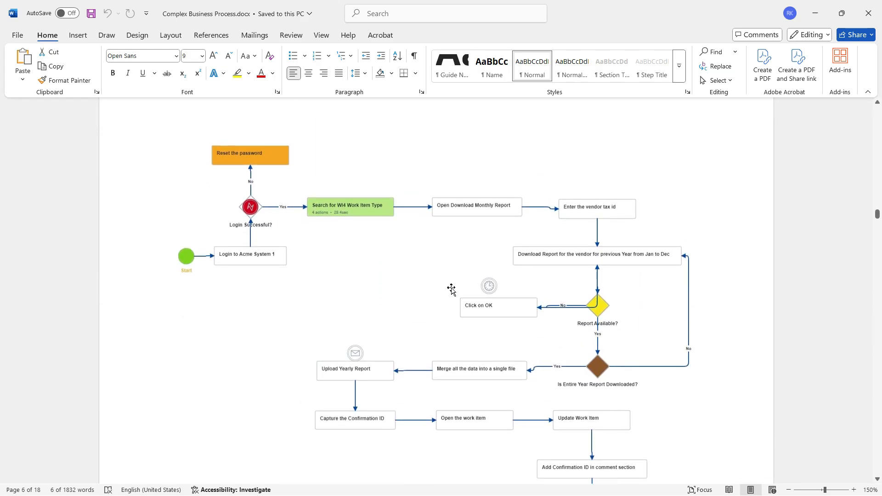
{"action": "scroll", "coordinate": [617, 346], "scroll_direction": "down", "scroll_amount": 3}
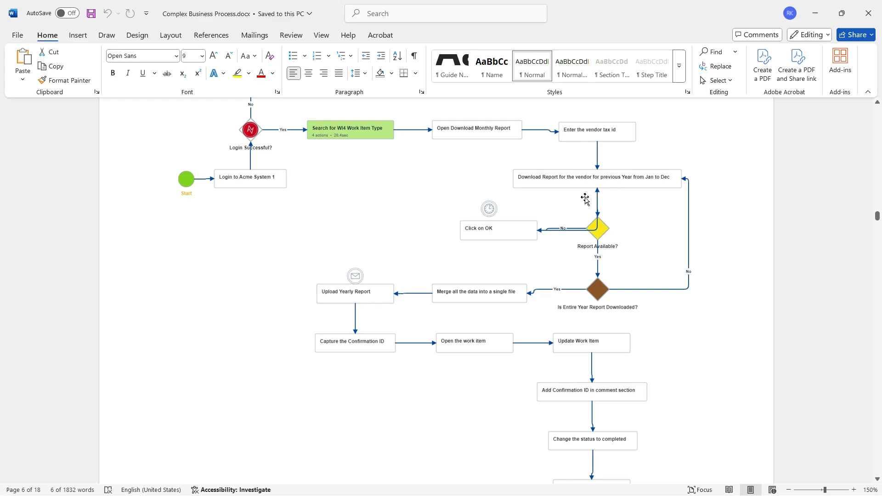
- Enlarge the high-level As-Is process map picture proportionally and check the resized flowchart from start to END
{"action": "left_click", "coordinate": [560, 233]}
{"action": "scroll", "coordinate": [525, 339], "scroll_direction": "down", "scroll_amount": 5}
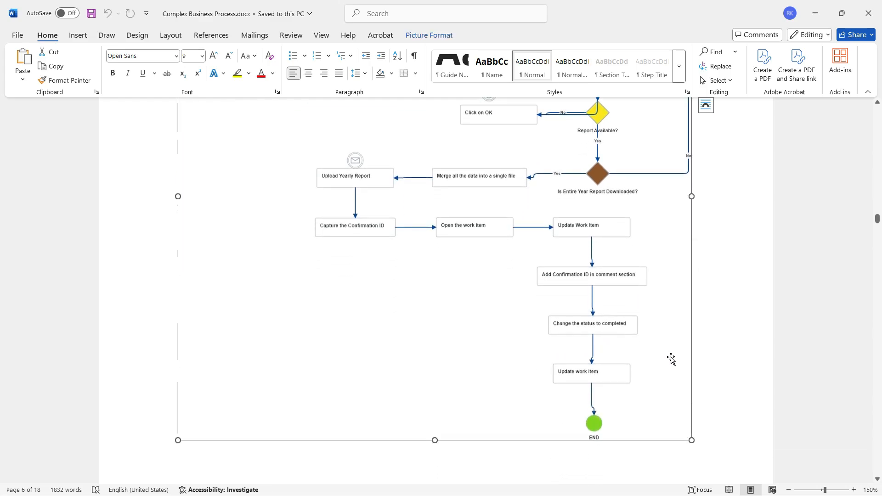
{"action": "left_click_drag", "start_coordinate": [690, 439], "coordinate": [722, 458]}
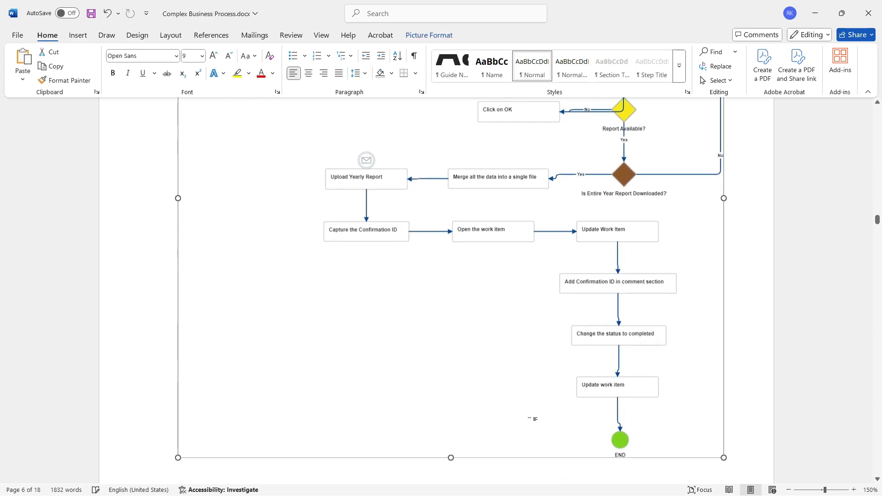
{"action": "scroll", "coordinate": [384, 386], "scroll_direction": "down", "scroll_amount": 15}
{"action": "scroll", "coordinate": [368, 347], "scroll_direction": "down", "scroll_amount": 4}
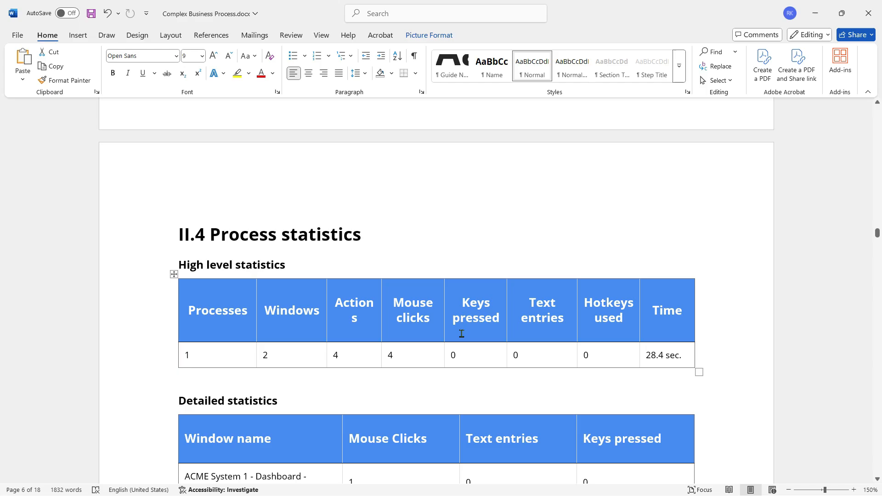
{"action": "scroll", "coordinate": [462, 333], "scroll_direction": "up", "scroll_amount": 10}
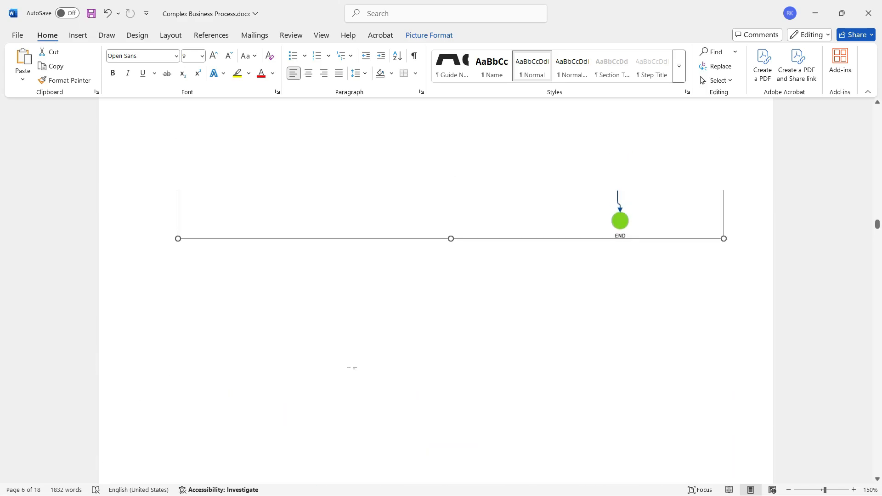
{"action": "scroll", "coordinate": [351, 372], "scroll_direction": "up", "scroll_amount": 1}
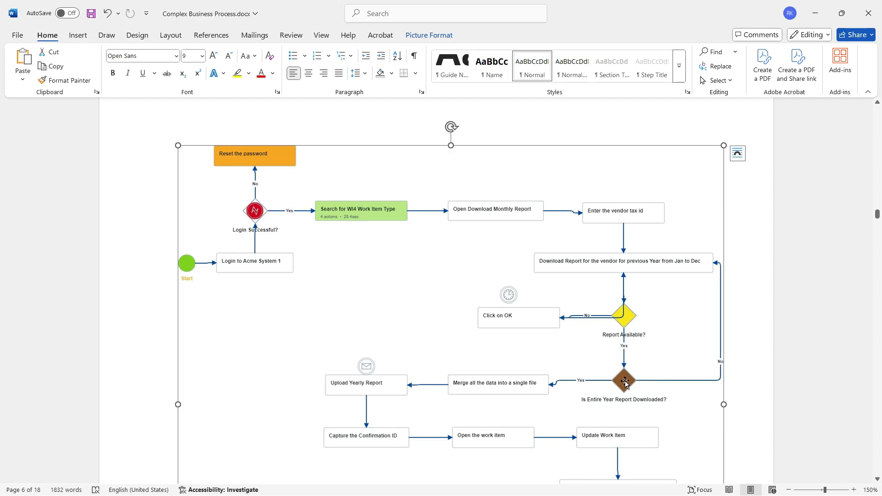
- Examine the high level and detailed statistics tables in the Process statistics section, including the recorded time
{"action": "scroll", "coordinate": [342, 390], "scroll_direction": "down", "scroll_amount": 7}
{"action": "scroll", "coordinate": [342, 389], "scroll_direction": "down", "scroll_amount": 11}
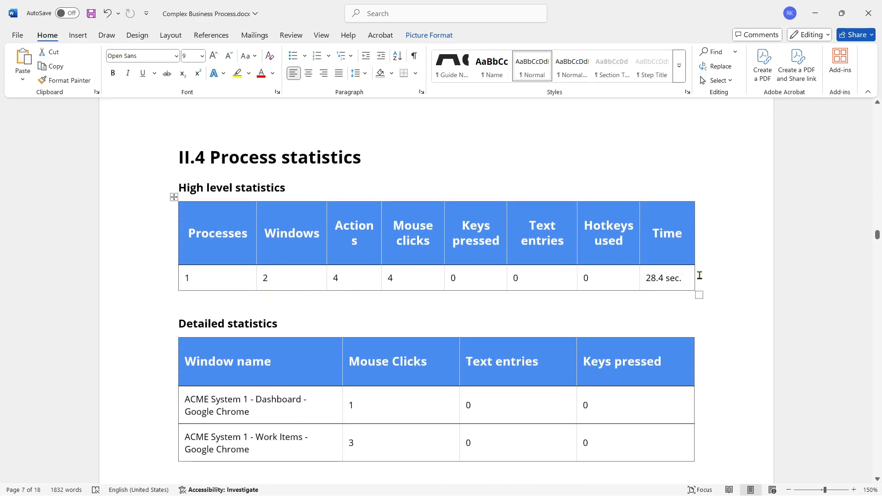
{"action": "left_click_drag", "start_coordinate": [685, 282], "coordinate": [643, 282]}
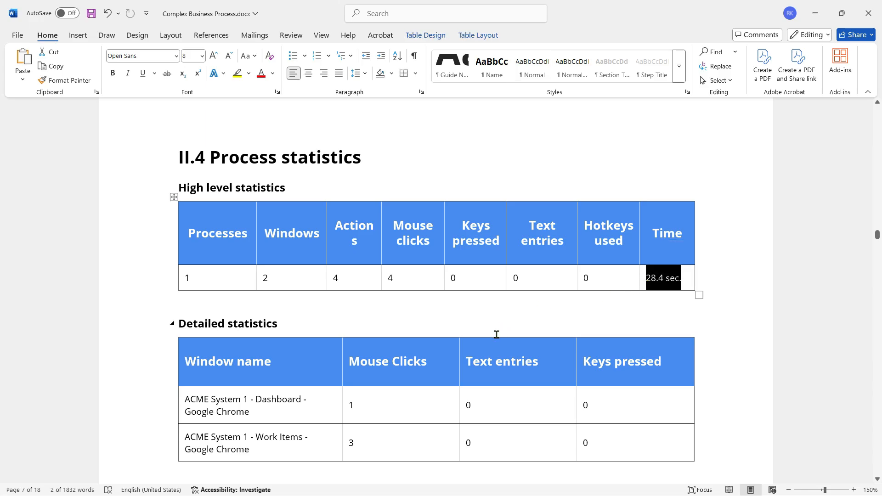
{"action": "scroll", "coordinate": [384, 337], "scroll_direction": "down", "scroll_amount": 2}
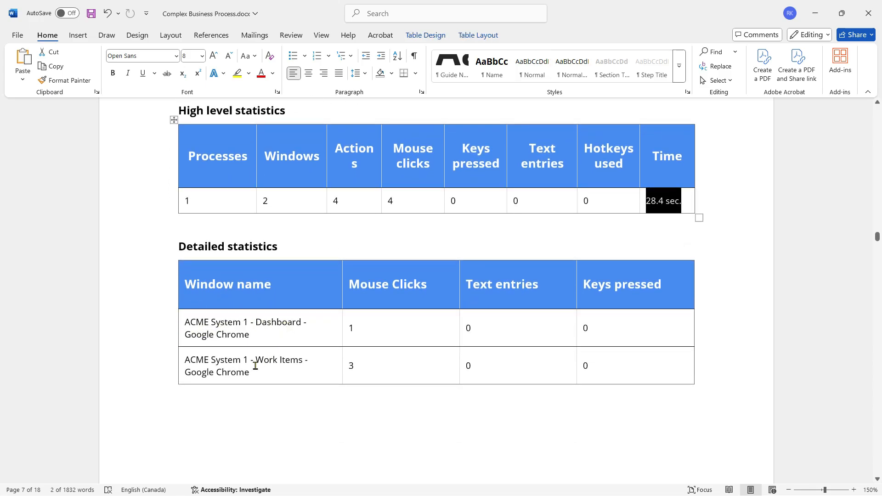
- Examine the Detailed As-Is Process Actions from Login to Acme System 1 through actions 3.1 to 3.4 of Search for WI4 Work Item Type
{"action": "scroll", "coordinate": [365, 354], "scroll_direction": "down", "scroll_amount": 10}
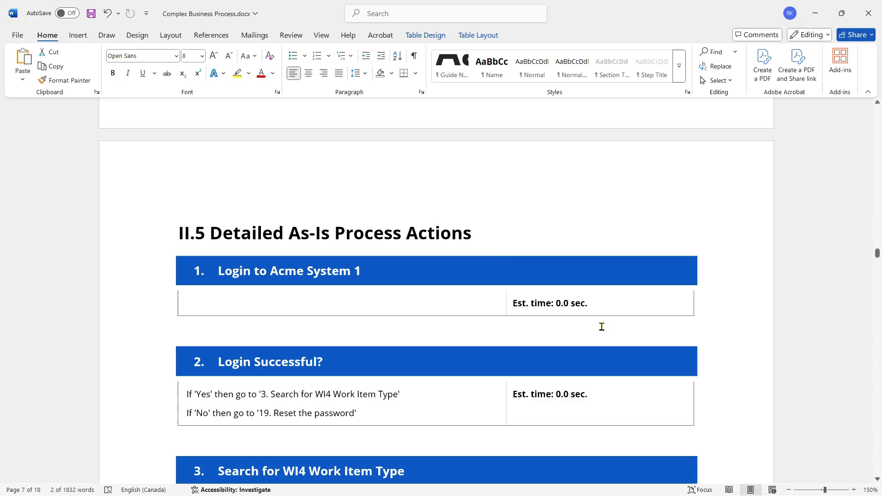
{"action": "scroll", "coordinate": [601, 327], "scroll_direction": "down", "scroll_amount": 10}
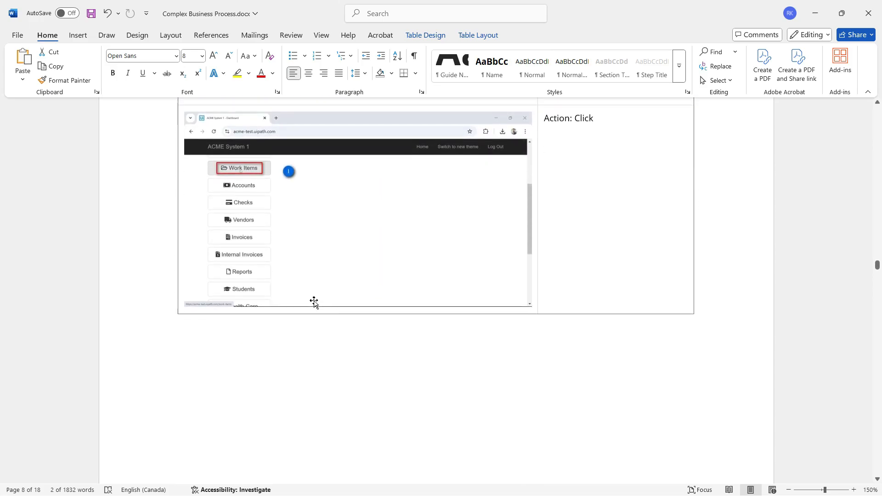
{"action": "scroll", "coordinate": [313, 303], "scroll_direction": "up", "scroll_amount": 3}
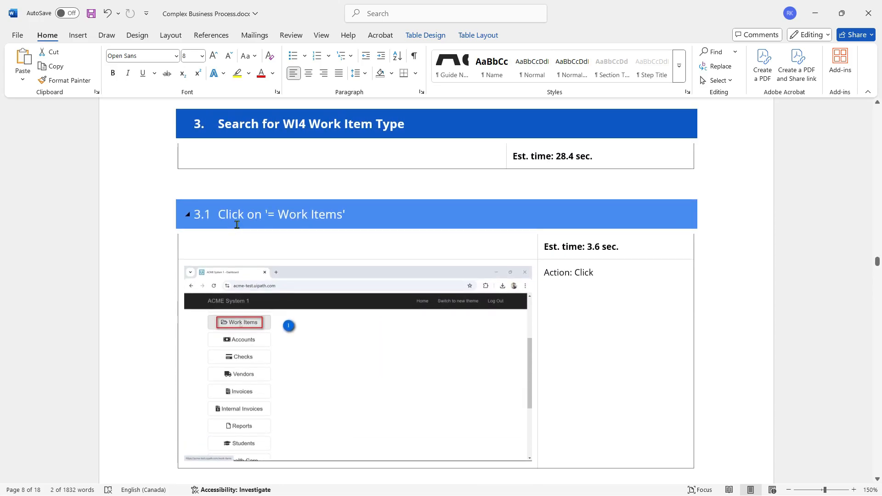
{"action": "scroll", "coordinate": [299, 368], "scroll_direction": "down", "scroll_amount": 8}
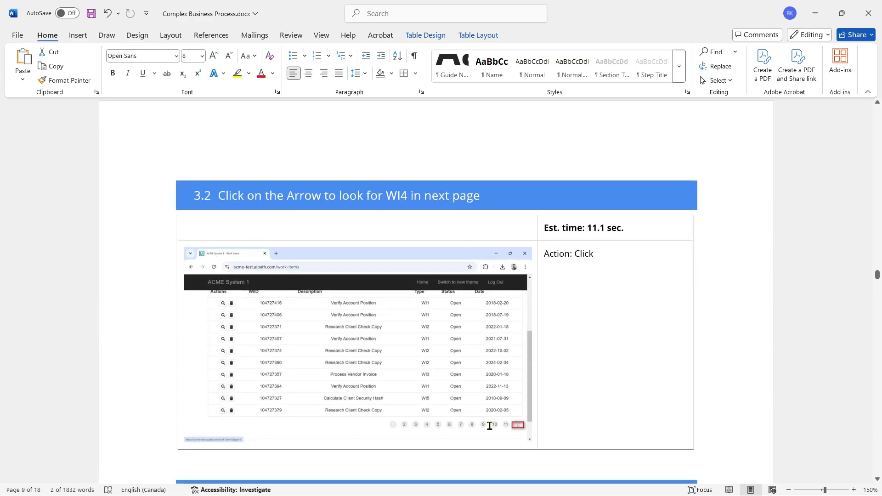
{"action": "scroll", "coordinate": [421, 389], "scroll_direction": "down", "scroll_amount": 5}
{"action": "scroll", "coordinate": [421, 388], "scroll_direction": "down", "scroll_amount": 2}
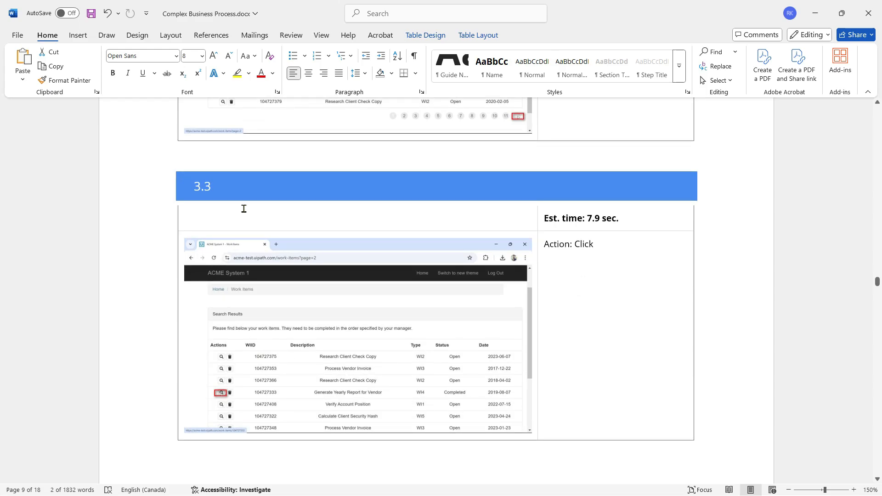
{"action": "scroll", "coordinate": [294, 404], "scroll_direction": "down", "scroll_amount": 10}
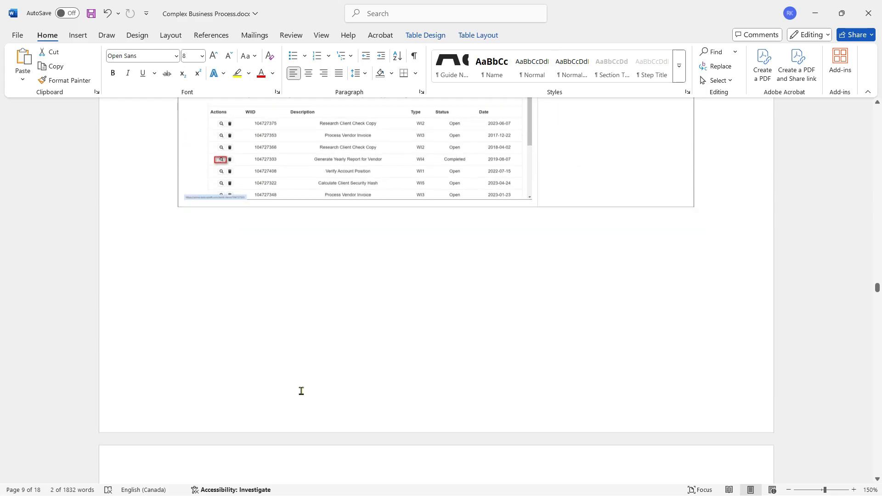
{"action": "scroll", "coordinate": [282, 404], "scroll_direction": "down", "scroll_amount": 3}
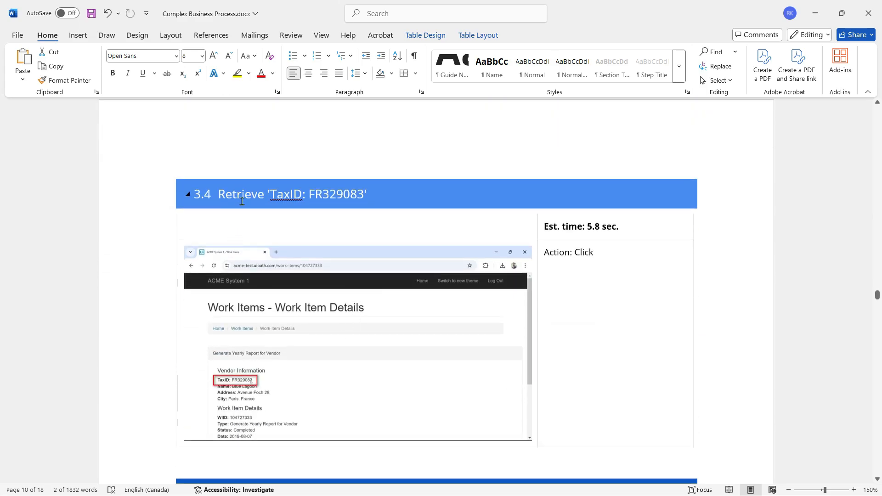
- Check the estimated time of action 3.4, the Open Download Monthly Report and Enter the vendor tax id sections, and recheck action 3.2
{"action": "scroll", "coordinate": [332, 355], "scroll_direction": "down", "scroll_amount": 4}
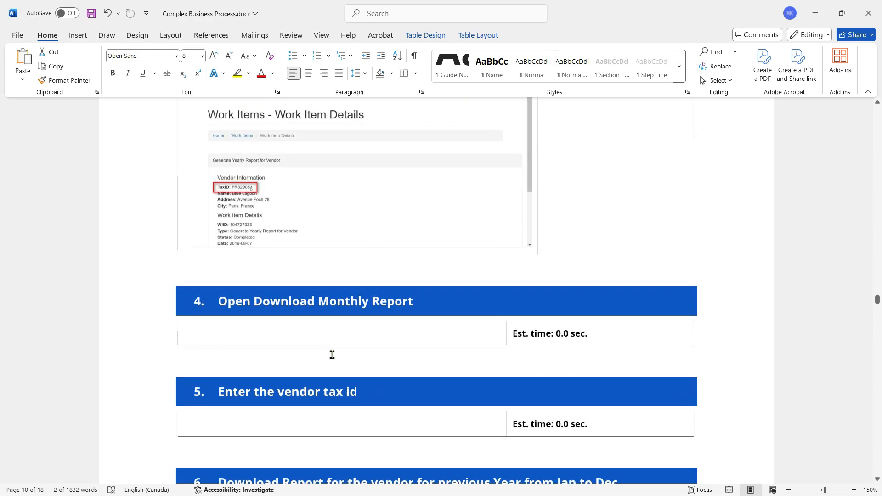
{"action": "scroll", "coordinate": [378, 336], "scroll_direction": "up", "scroll_amount": 3}
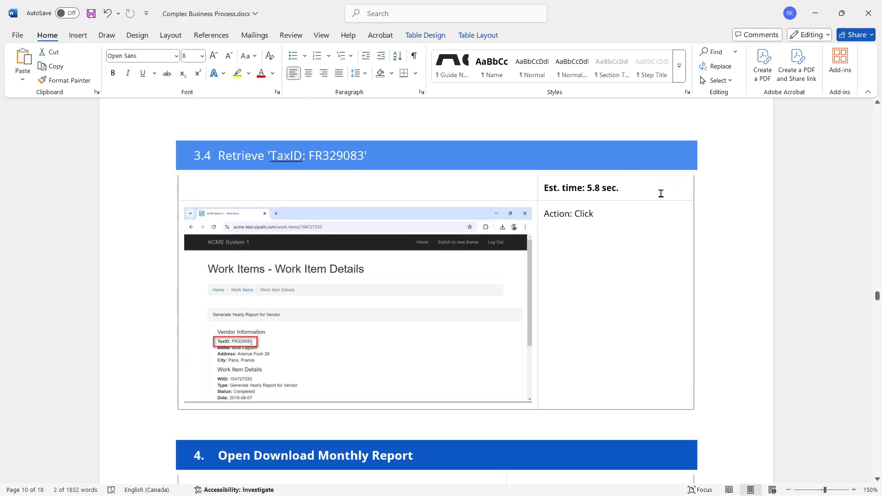
{"action": "left_click_drag", "start_coordinate": [598, 190], "coordinate": [593, 189]}
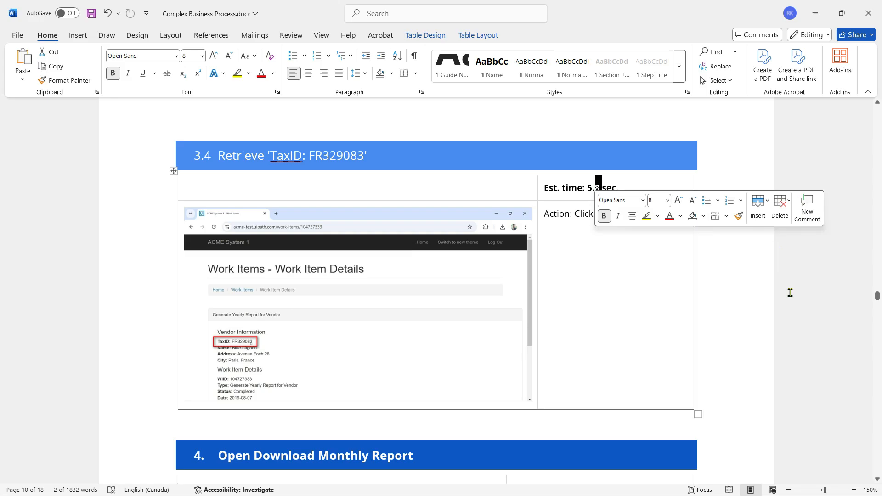
{"action": "left_click", "coordinate": [640, 364]}
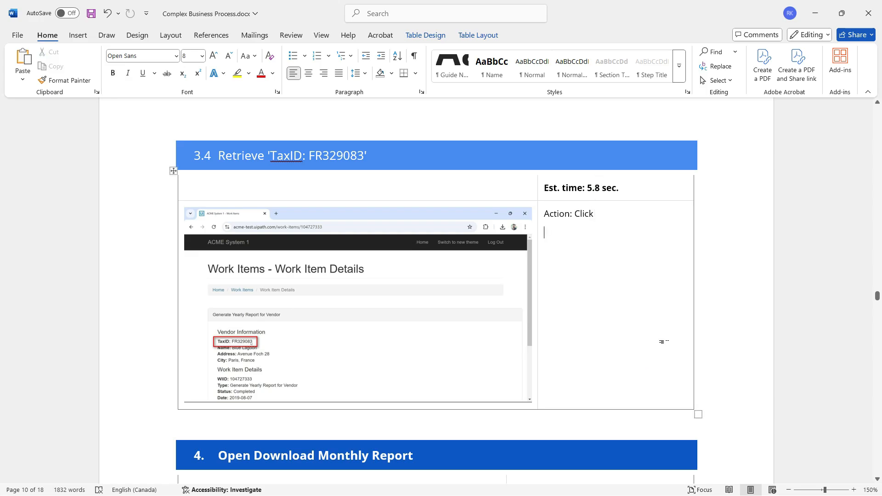
{"action": "scroll", "coordinate": [641, 364], "scroll_direction": "up", "scroll_amount": 2}
{"action": "scroll", "coordinate": [644, 370], "scroll_direction": "down", "scroll_amount": 9}
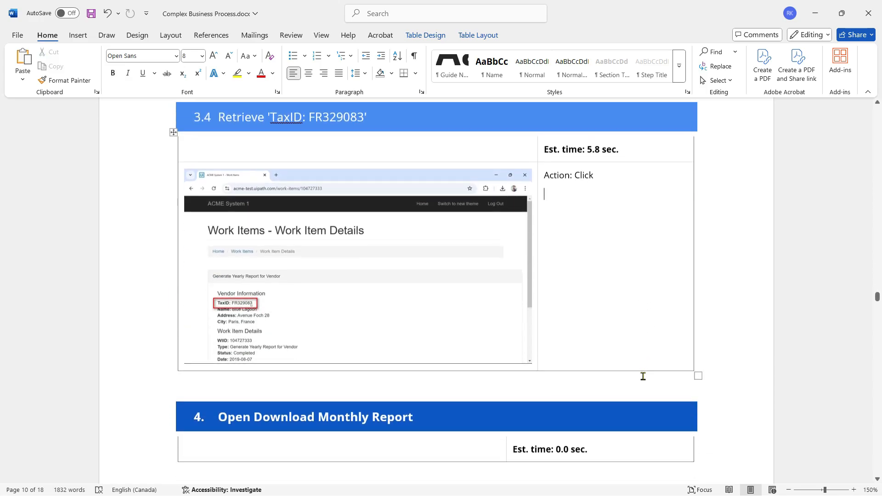
{"action": "scroll", "coordinate": [542, 410], "scroll_direction": "up", "scroll_amount": 2}
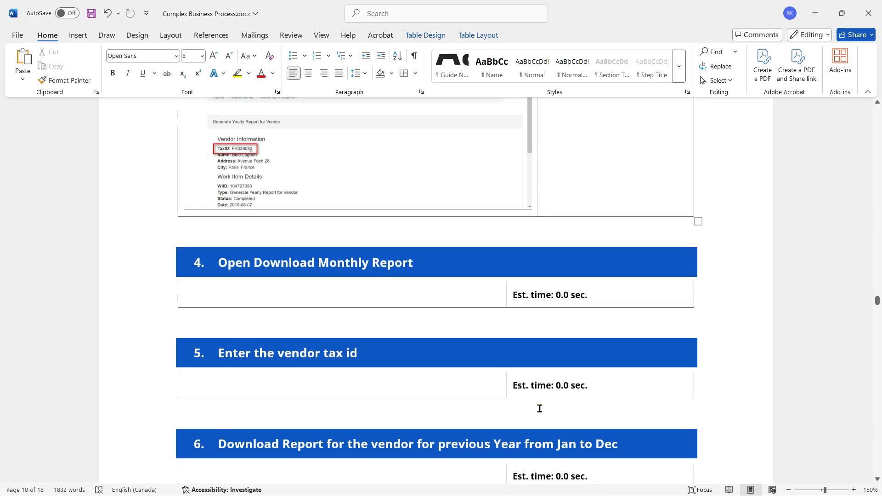
{"action": "scroll", "coordinate": [497, 175], "scroll_direction": "up", "scroll_amount": 10}
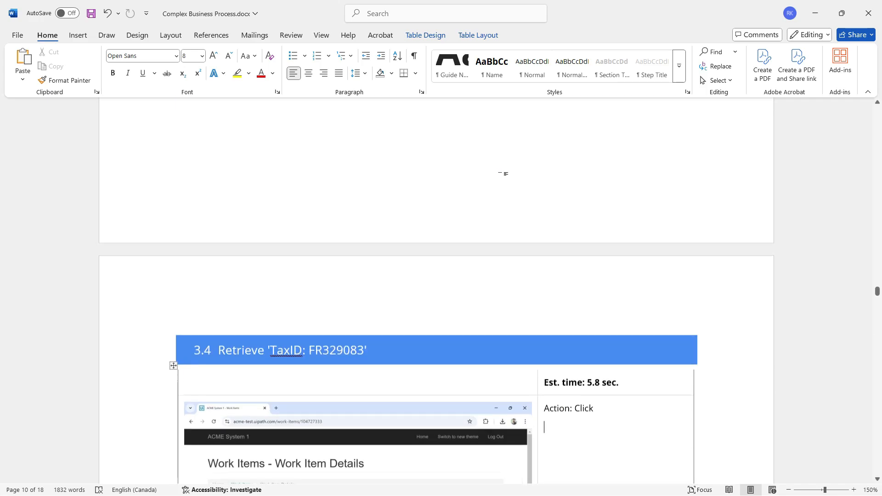
{"action": "scroll", "coordinate": [500, 176], "scroll_direction": "up", "scroll_amount": 9}
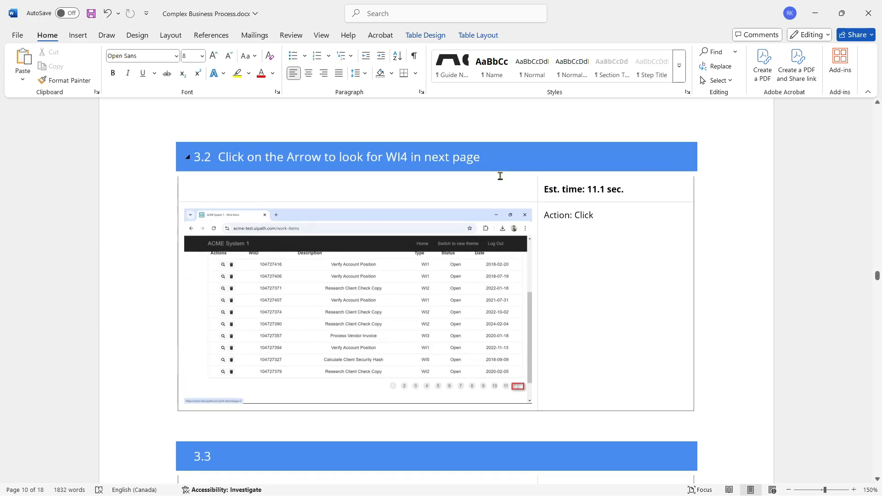
- Switch back to Task Capture, dismiss the completed Word export and select the Open Download Monthly Report shape in the diagram
{"action": "key", "text": "alt+Tab"}
{"action": "key", "text": "alt+Tab"}
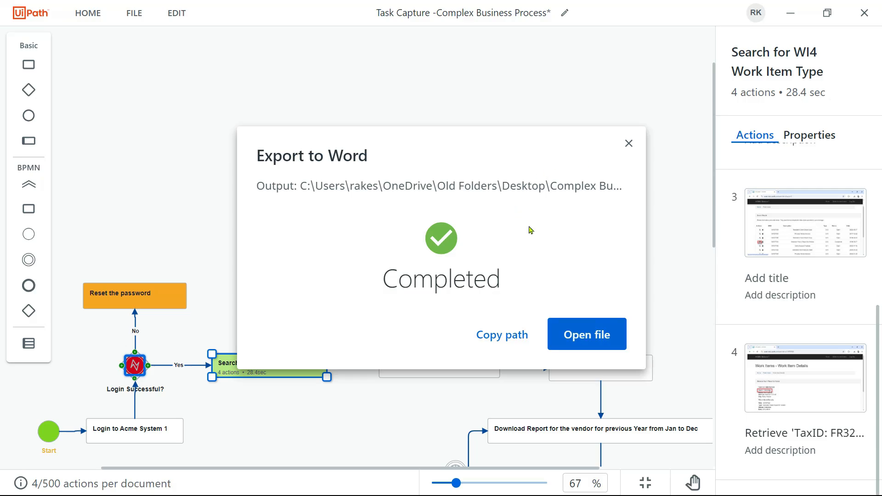
{"action": "left_click", "coordinate": [629, 143]}
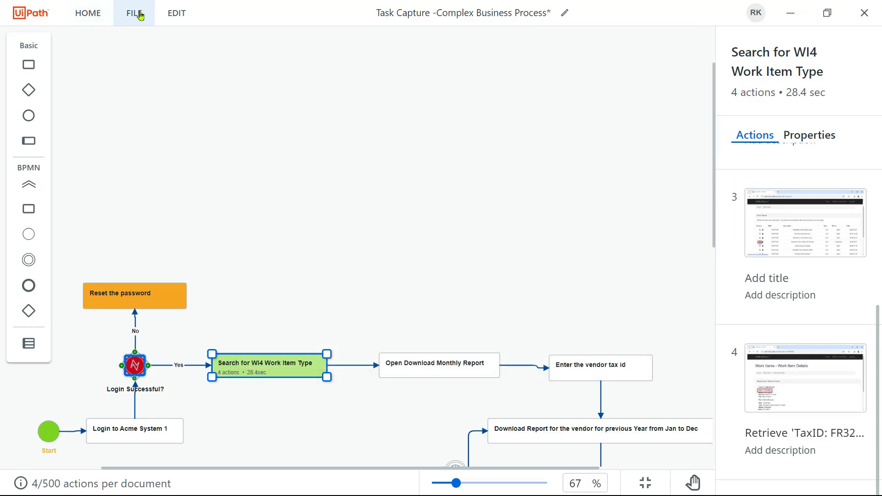
{"action": "left_click", "coordinate": [425, 364]}
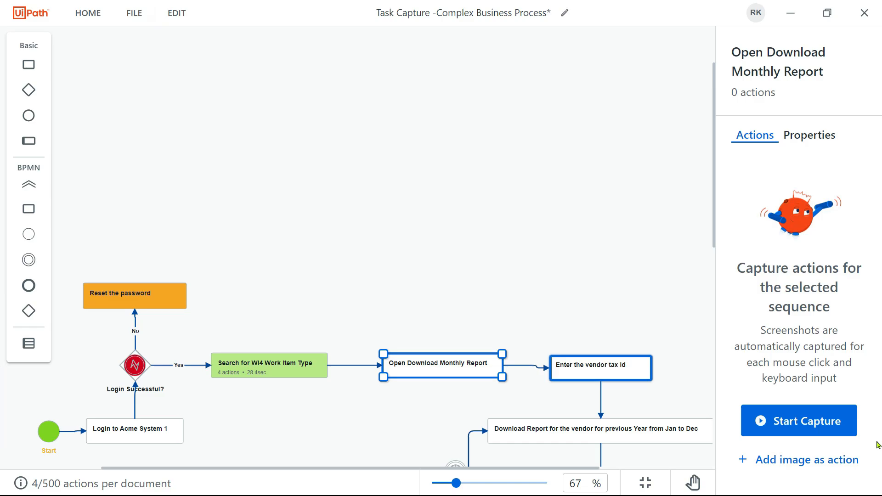
{"action": "scroll", "coordinate": [270, 292], "scroll_direction": "down", "scroll_amount": 3}
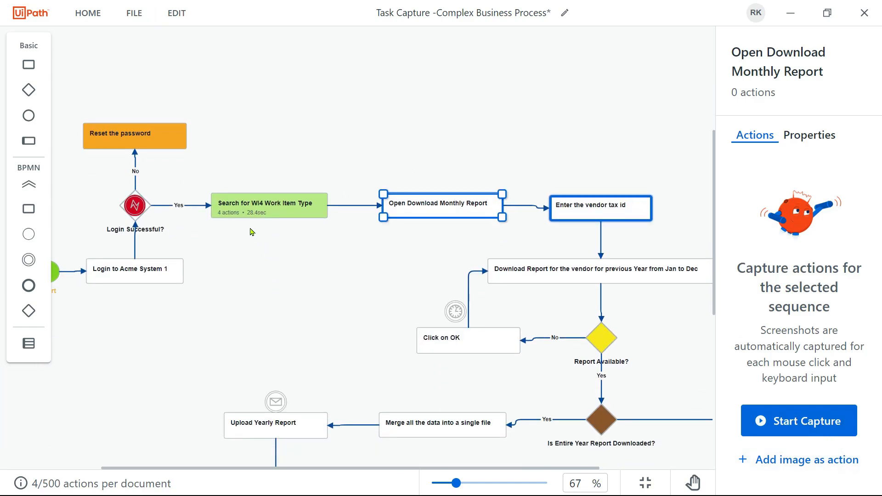